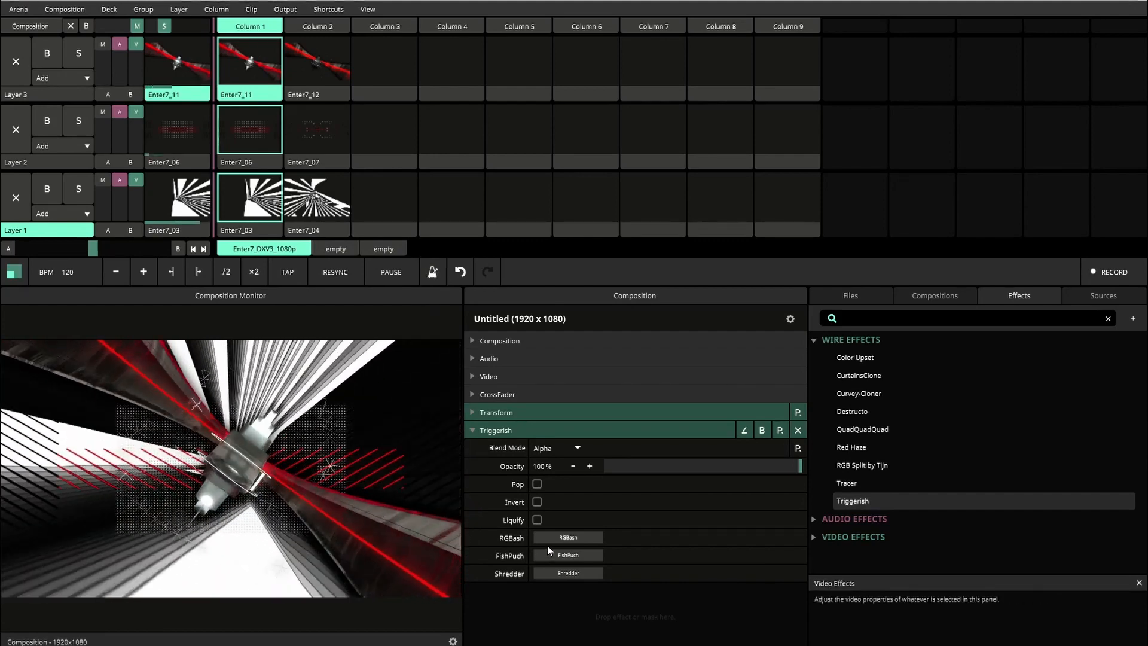
Test the Triggerish effect's RGBash trigger, and check the keyboard shortcut assigned to its Pop parameter.
left_click(555, 538)
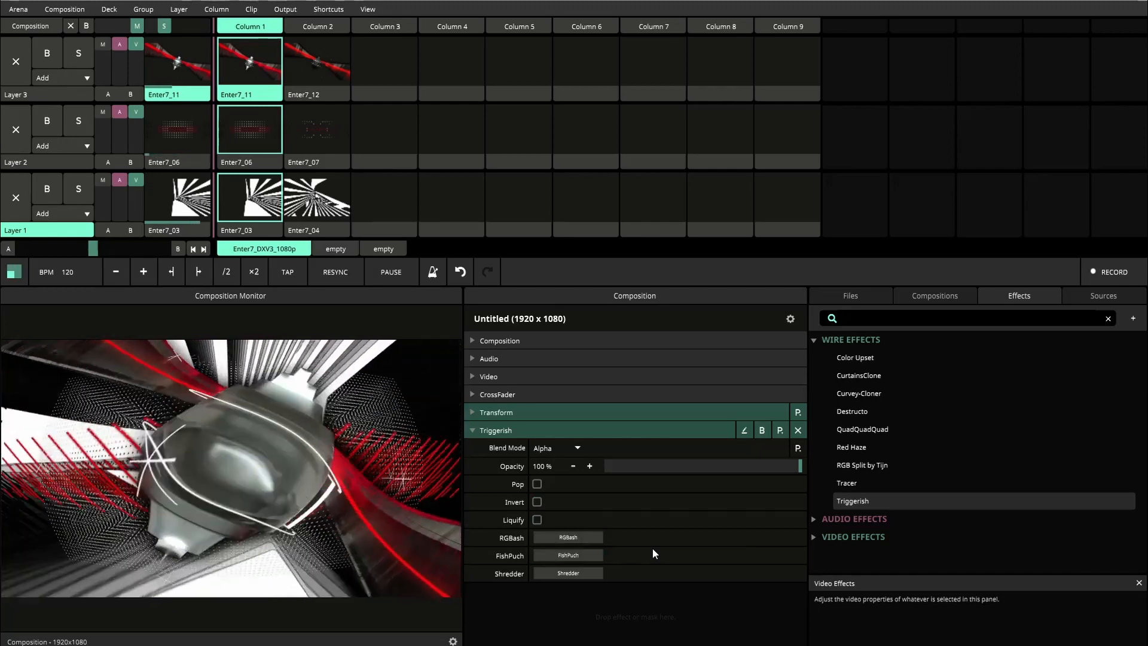
left_click(335, 12)
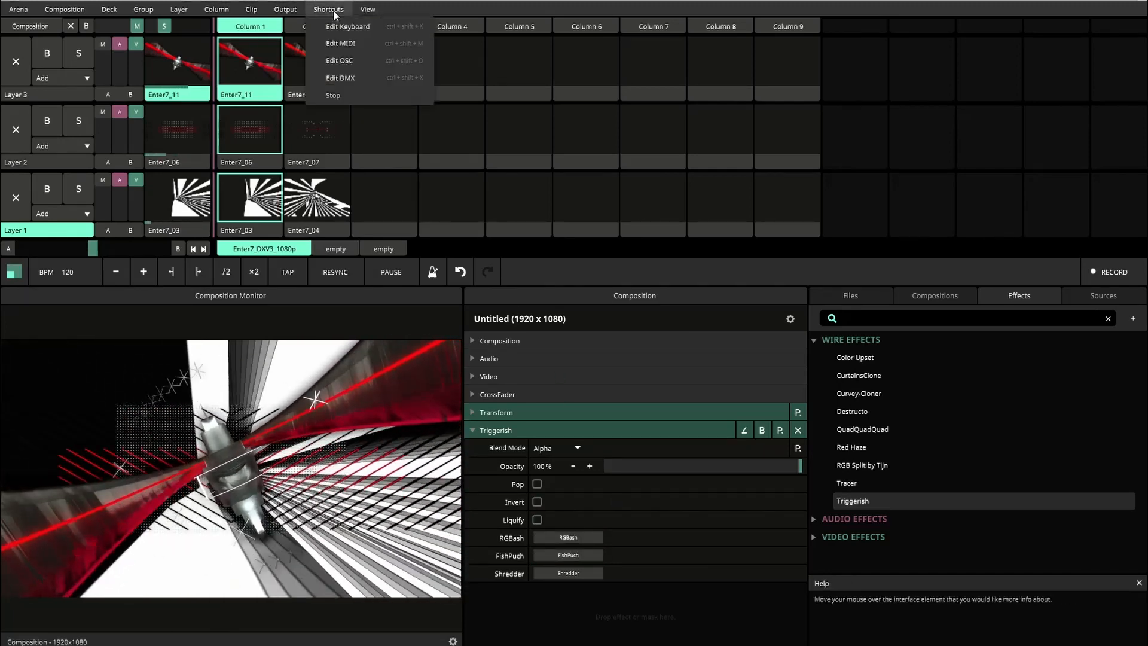
left_click(348, 28)
left_click(565, 484)
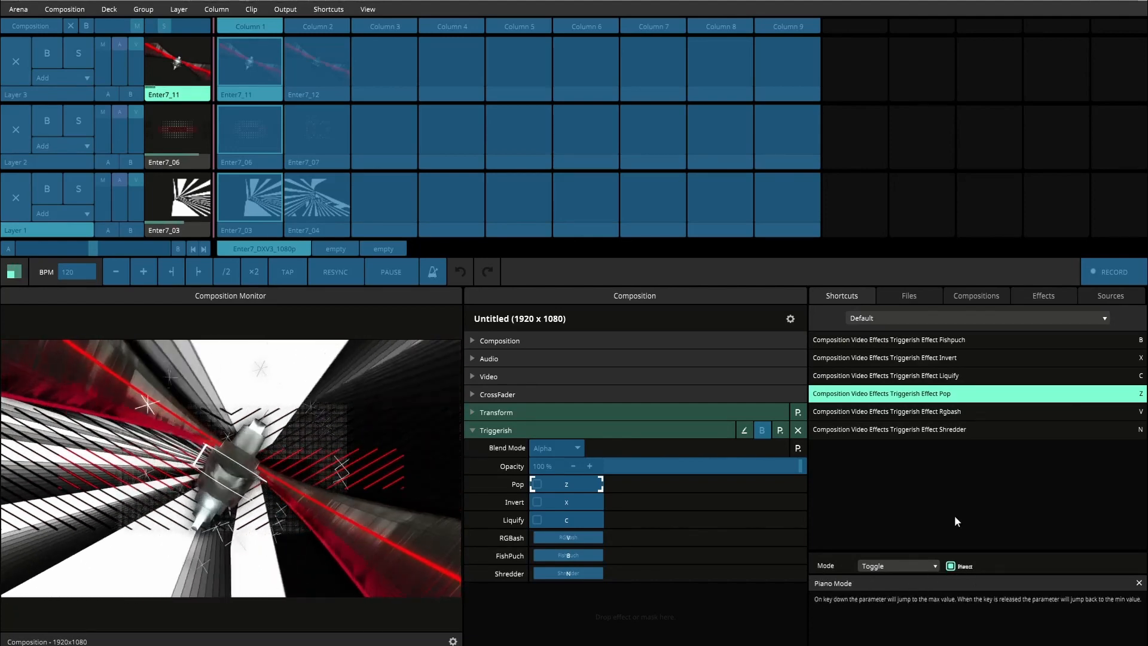
left_click(367, 9)
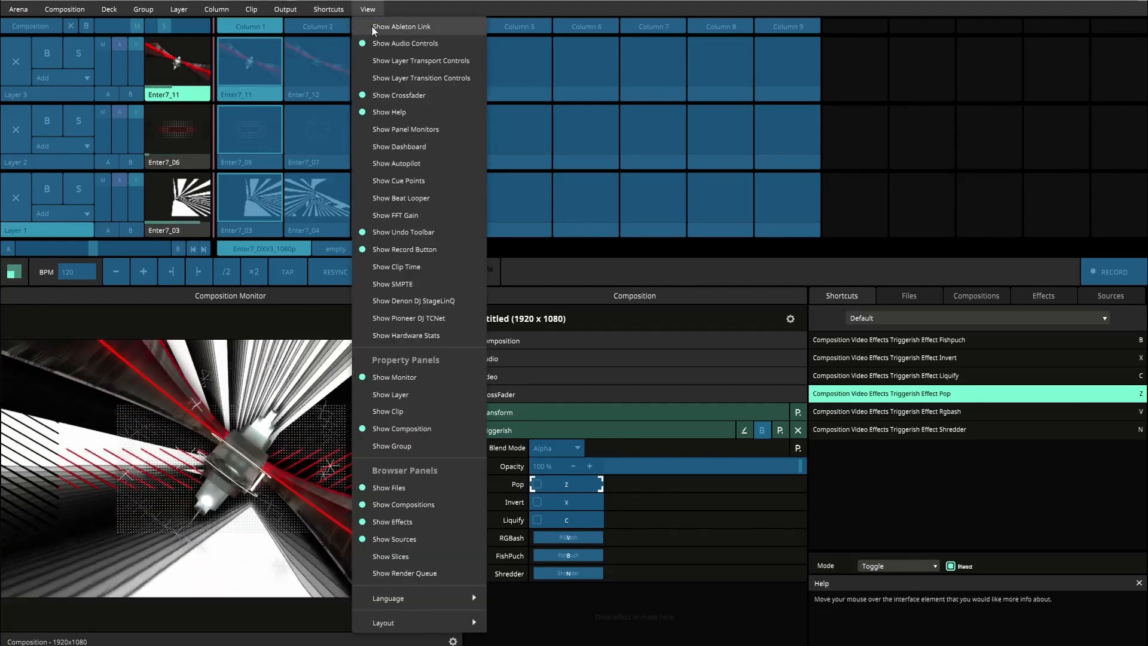
left_click(338, 27)
Toggle Triggerish's Invert on and off several times with its keyboard shortcut to preview it on the composition.
key("x")
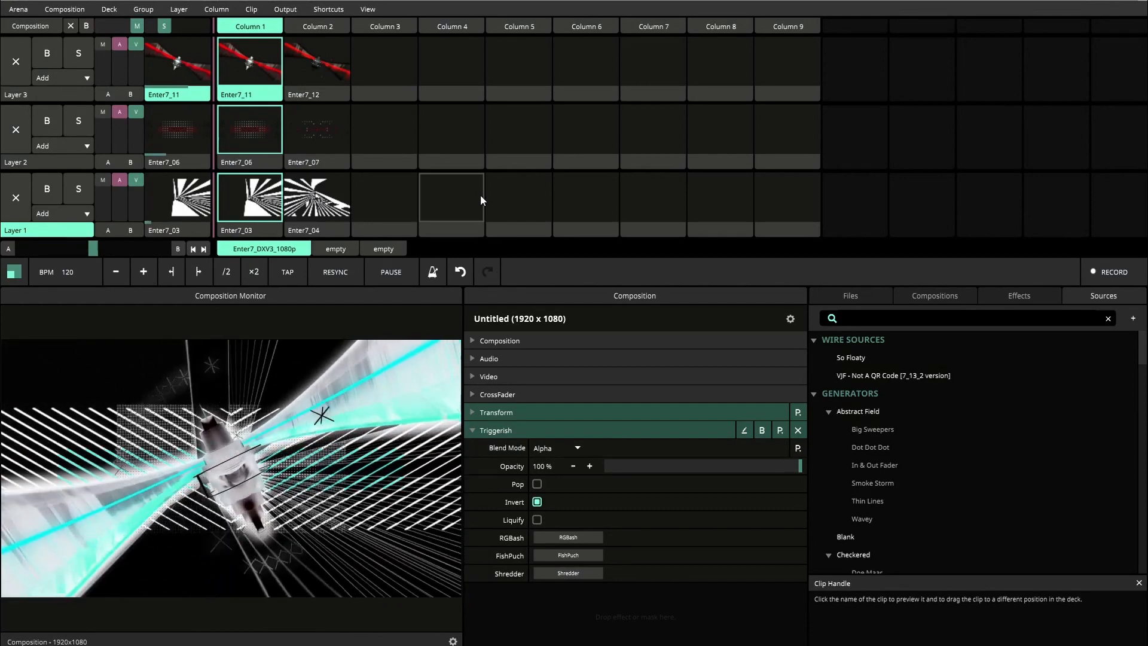
key("x")
key("x")
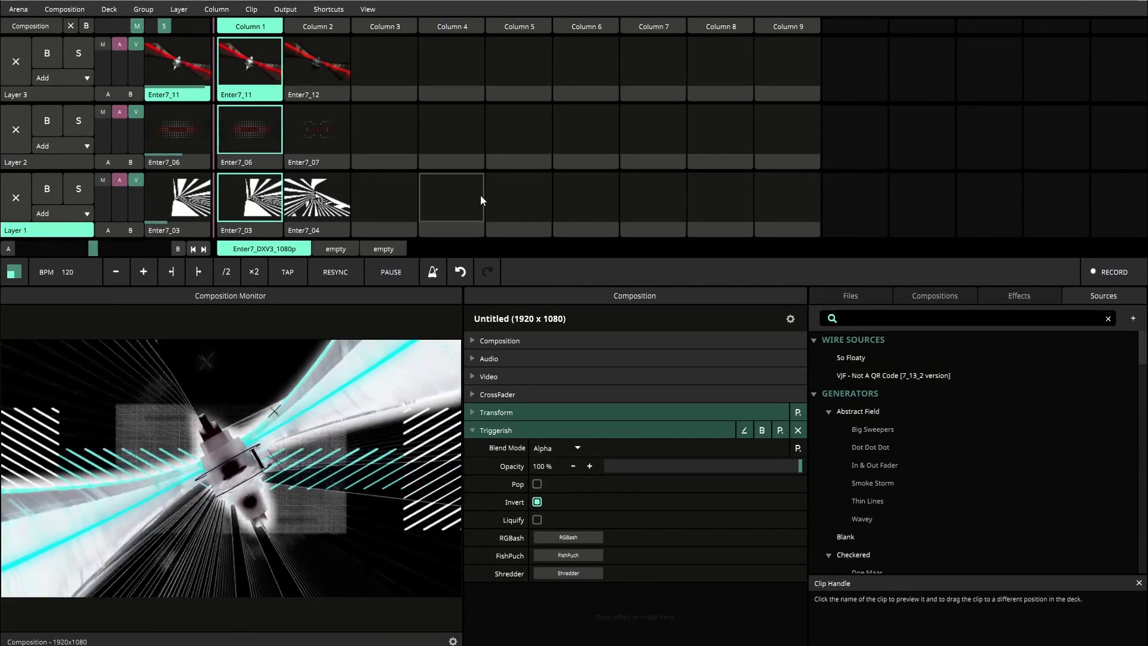
key("x")
key("x")
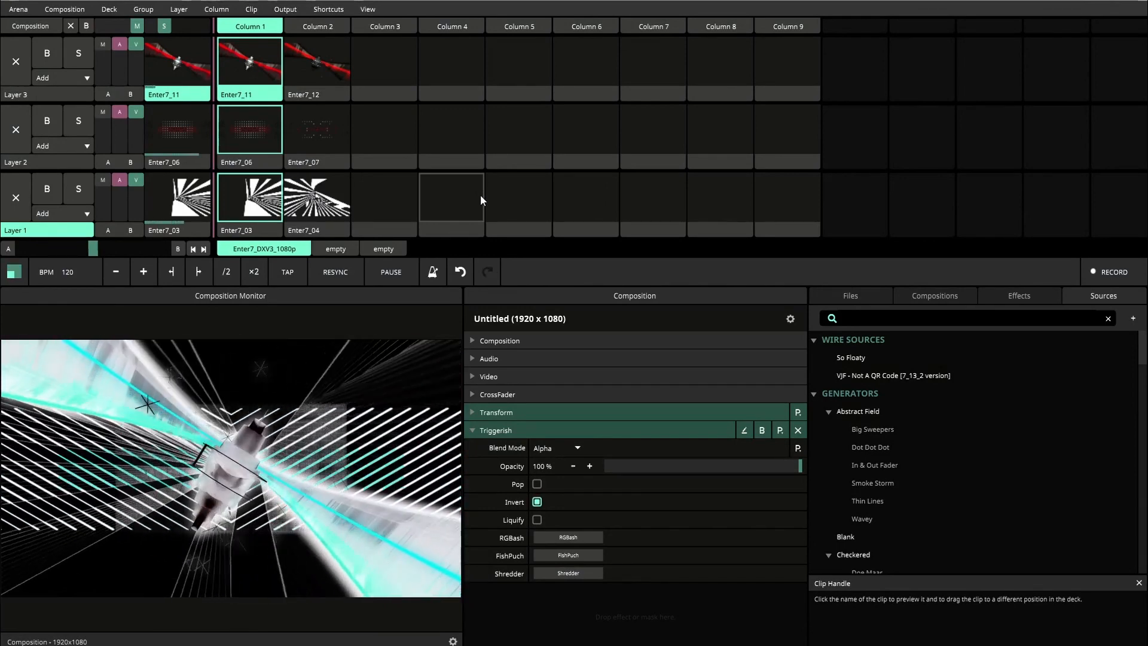
key("x")
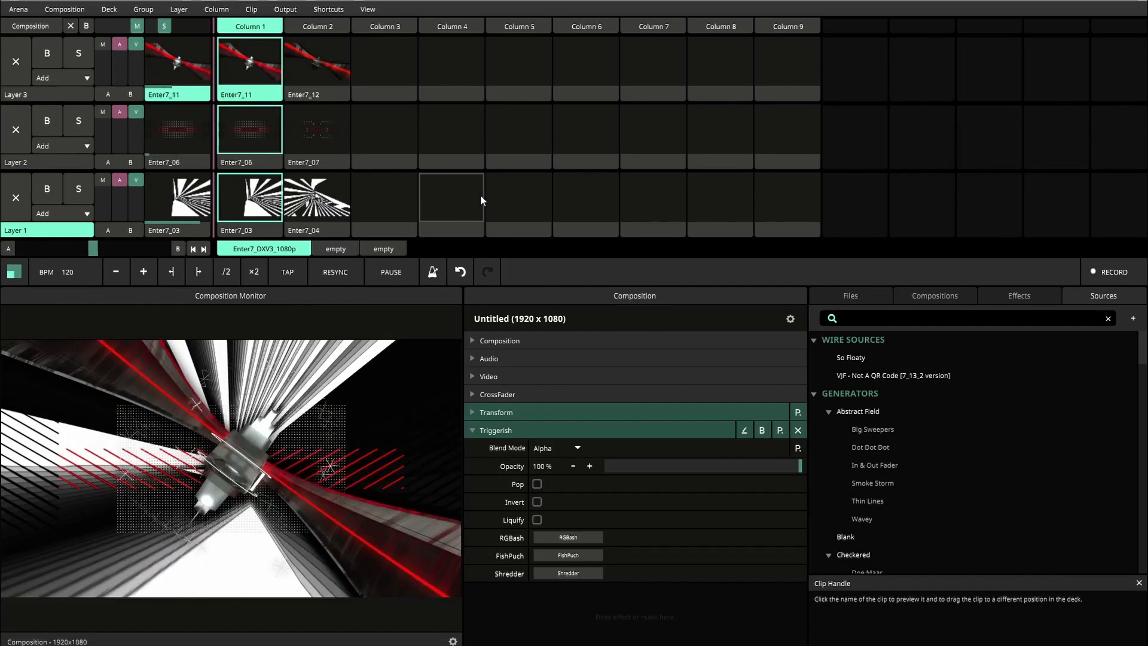
Preview Triggerish's Liquify on the composition by triggering its keyboard shortcut repeatedly.
key("c")
key("c")
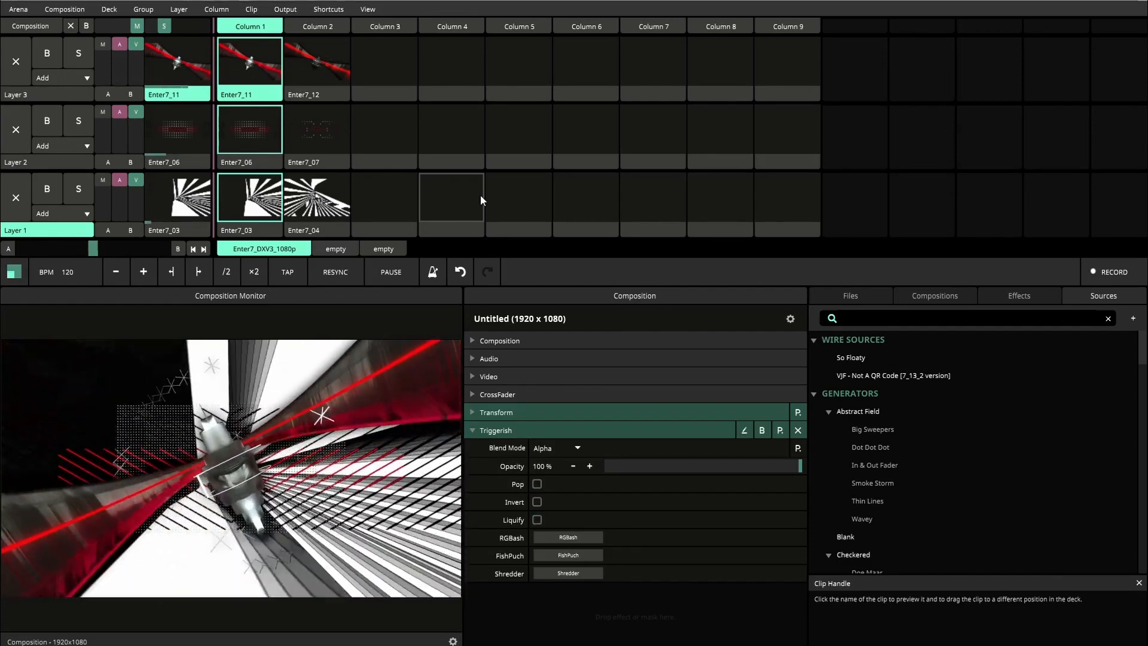
key("c")
key("c")
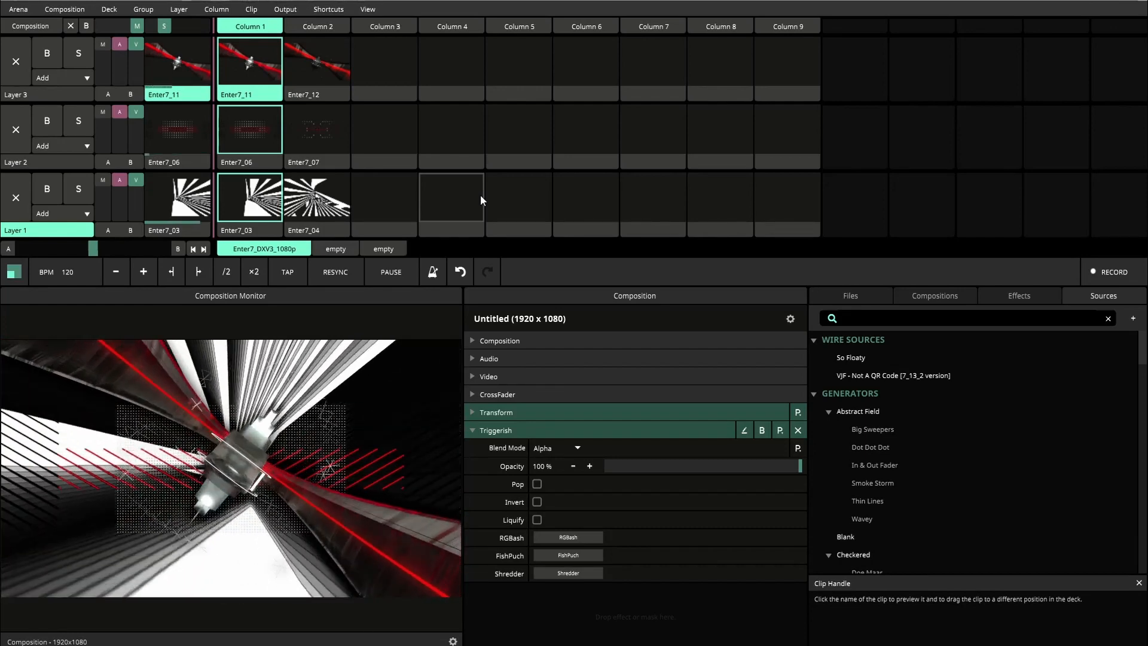
Alternate between Triggerish's Pop and Invert with their keyboard shortcuts to preview both on the composition.
key("z")
key("x")
key("z")
key("x")
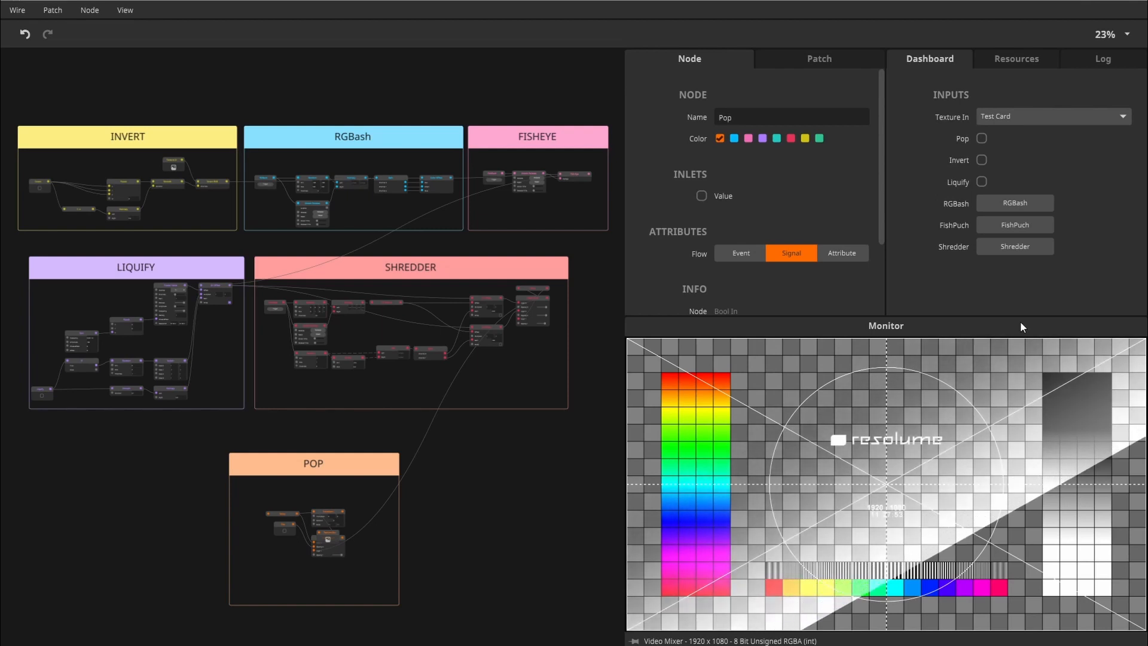
Switch to Resolume Wire and test the patch's Pop, Invert, Liquify, RGBash, FishPuch and Shredder inputs on the test card.
left_click(984, 138)
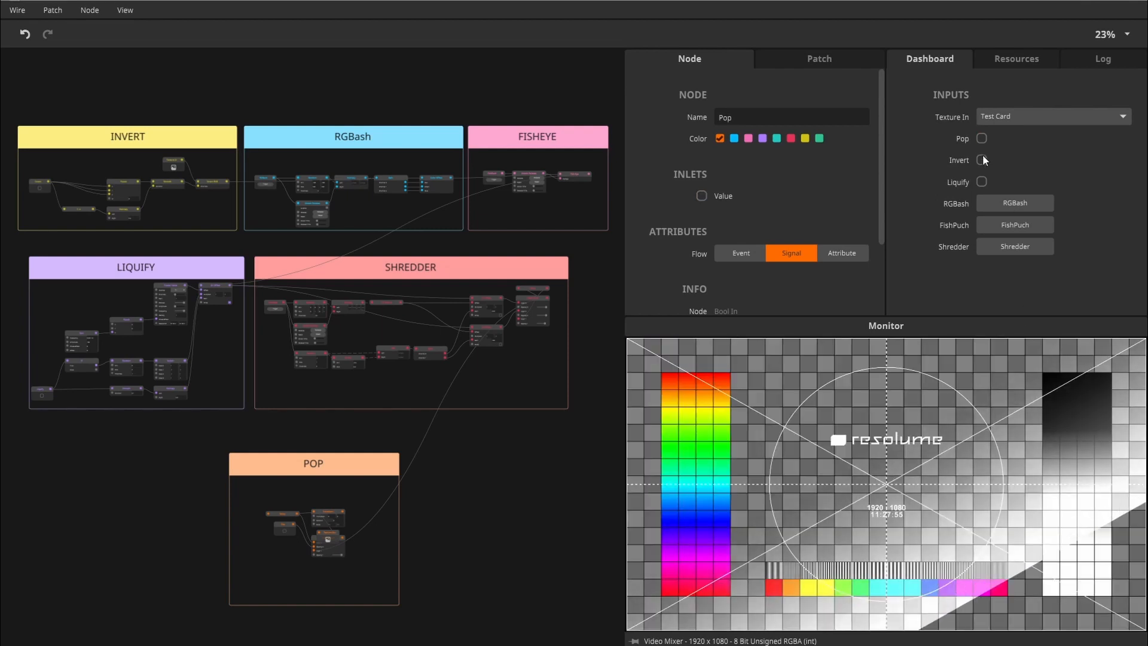
left_click(983, 157)
left_click(981, 181)
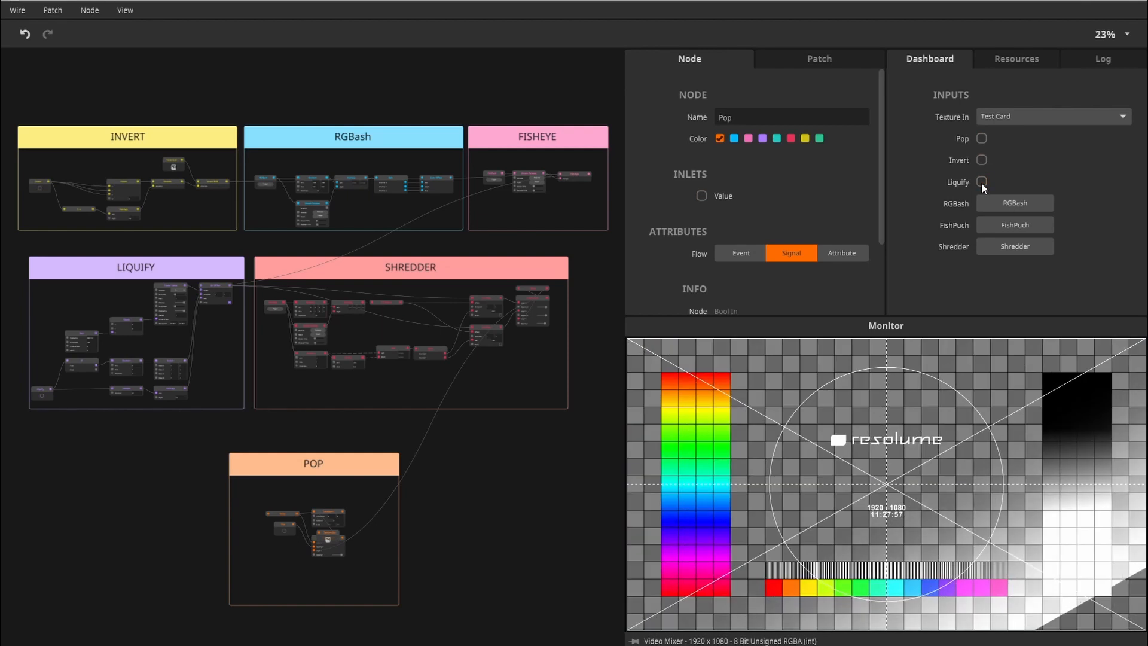
left_click(1014, 206)
left_click(1005, 210)
left_click(1006, 223)
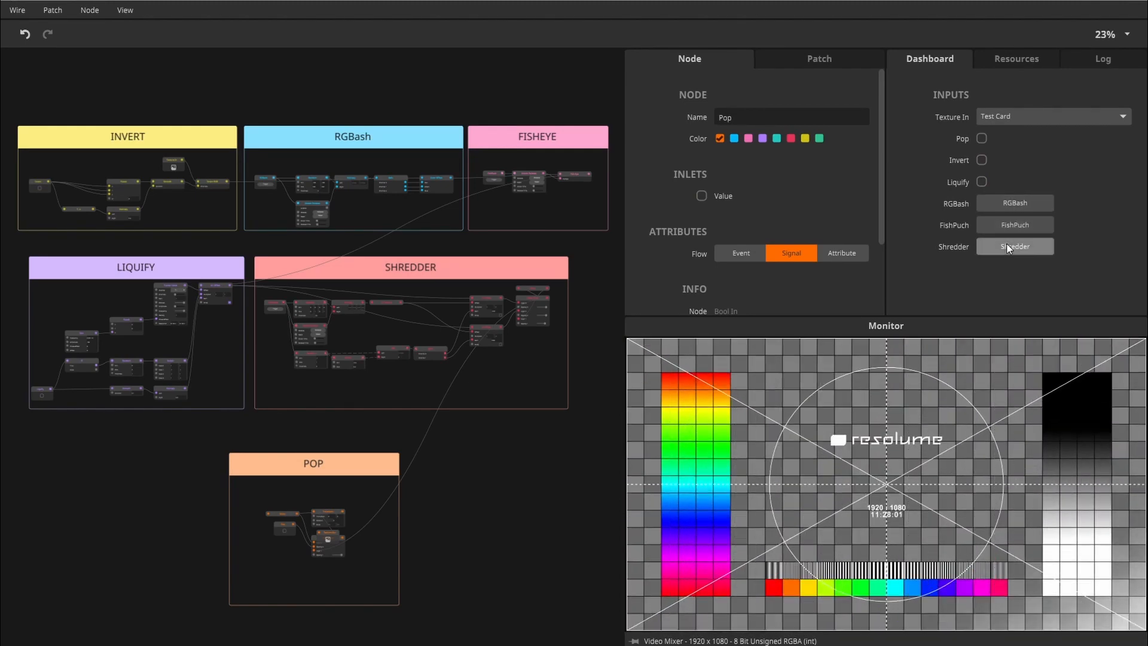
left_click(1008, 248)
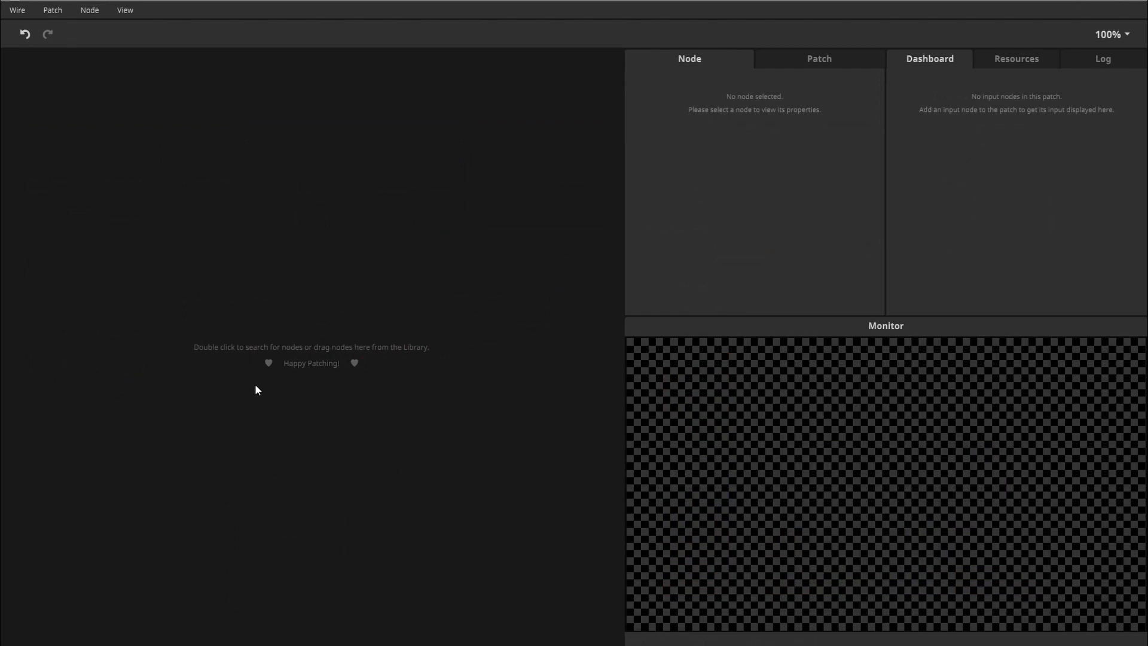
Add a Texture In node to the empty patch and place it toward the canvas's left side.
double_click(232, 344)
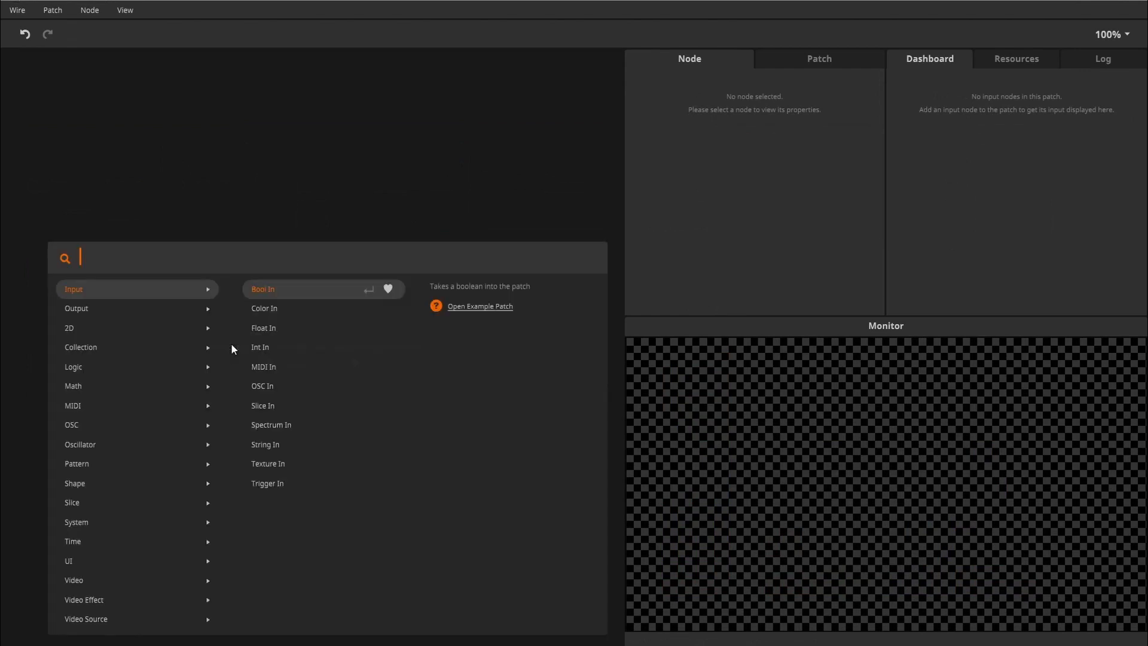
type("tex")
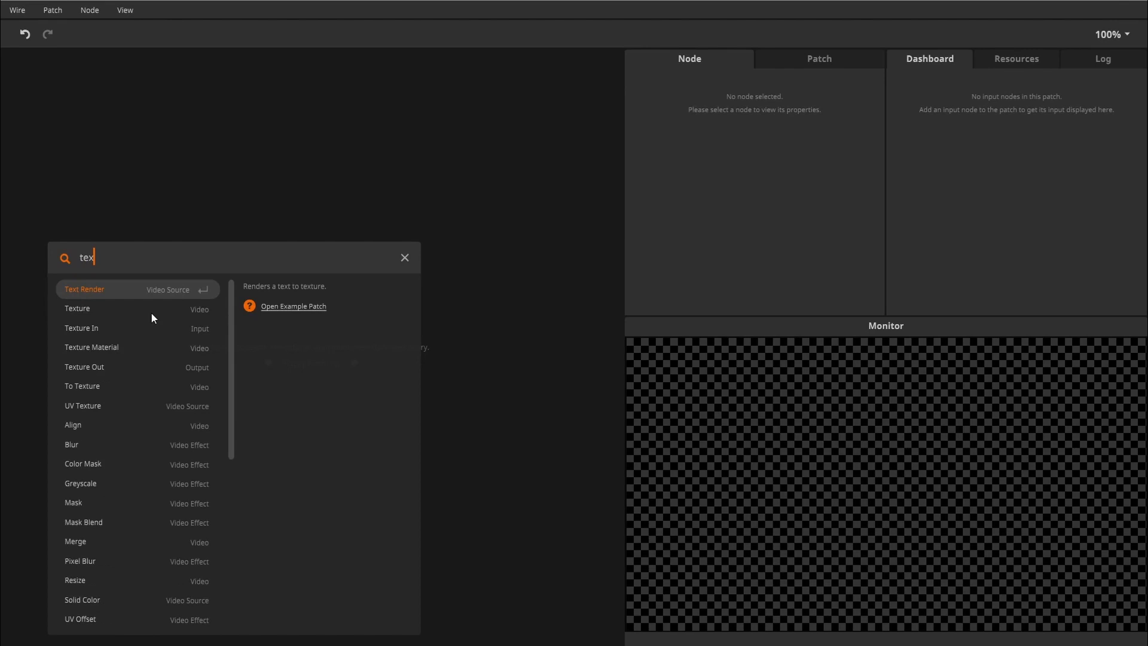
left_click(103, 328)
left_click_drag(261, 348, 161, 324)
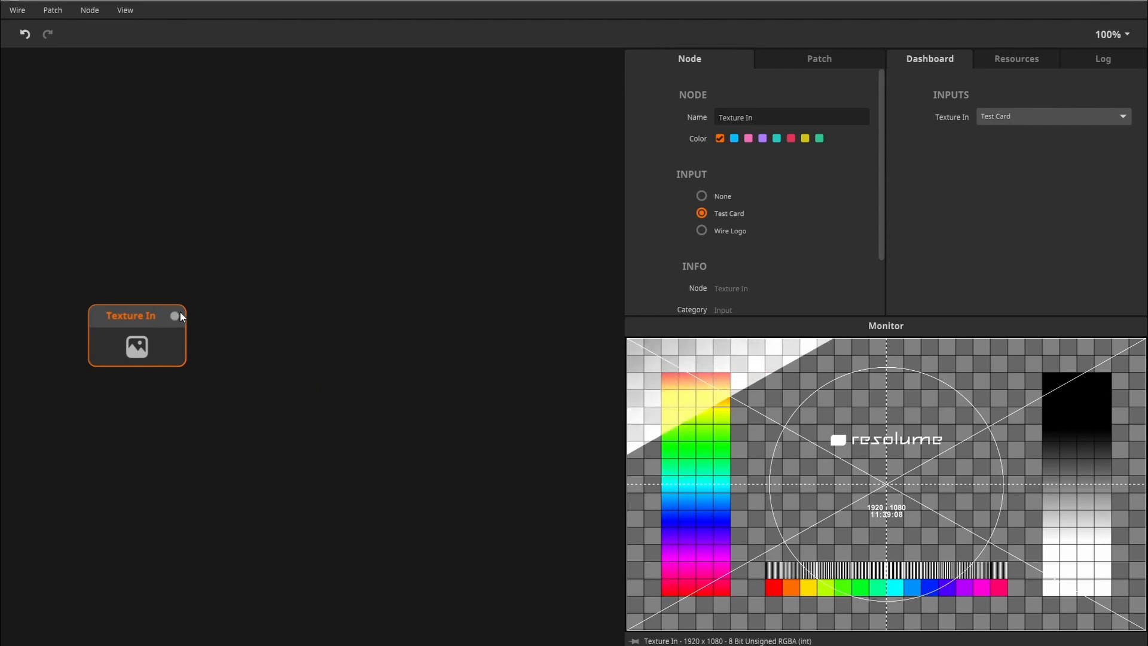
Add a Fish Eye node fed by the Texture In node's output.
left_click_drag(180, 313, 354, 361)
type("fi")
key("Return")
Add a Trigger In node below Texture In and rename it FishPunch.
left_click_drag(260, 424, 325, 385)
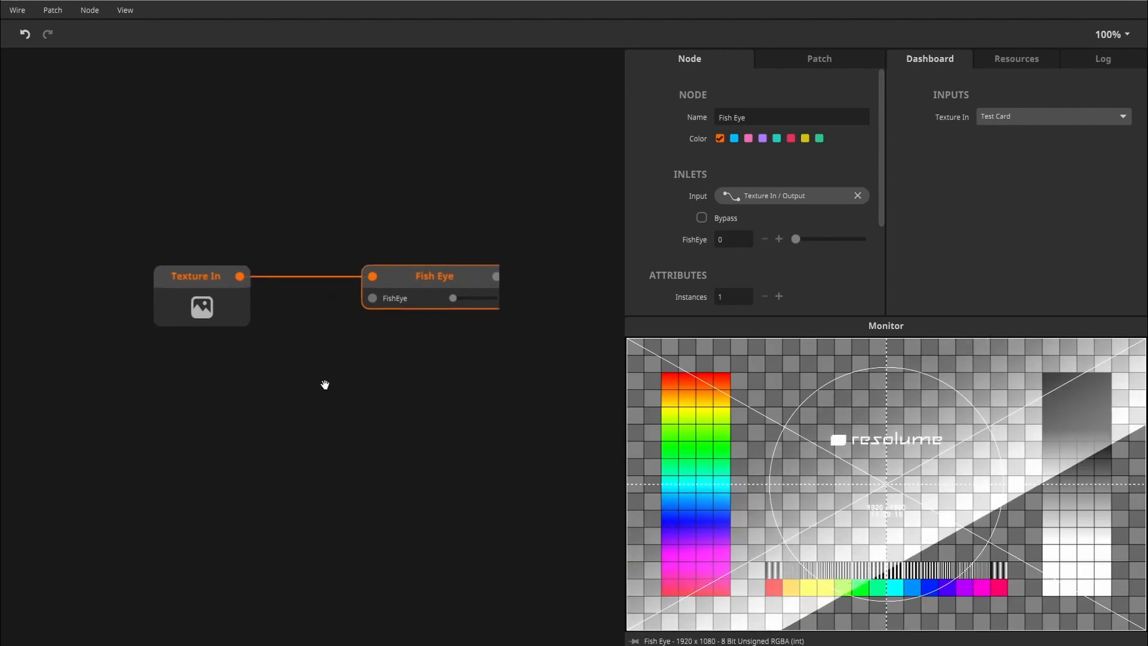
scroll(307, 392, "up", 1)
double_click(119, 421)
type("tri")
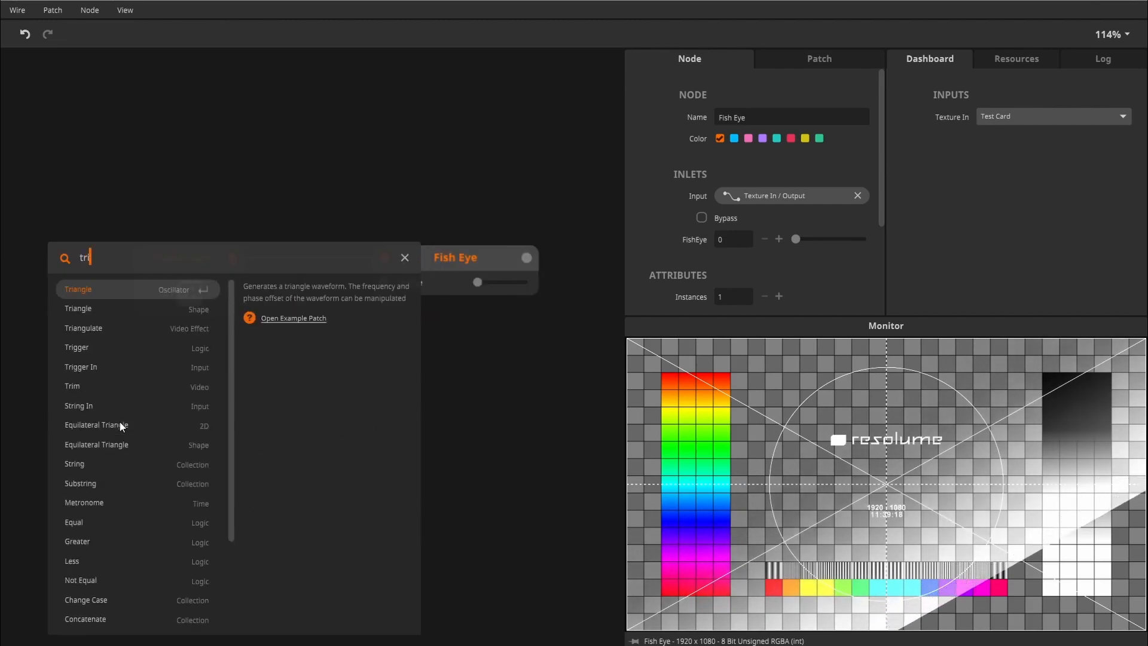
key("Down")
key("Down")
key("Down")
key("Down")
key("Return")
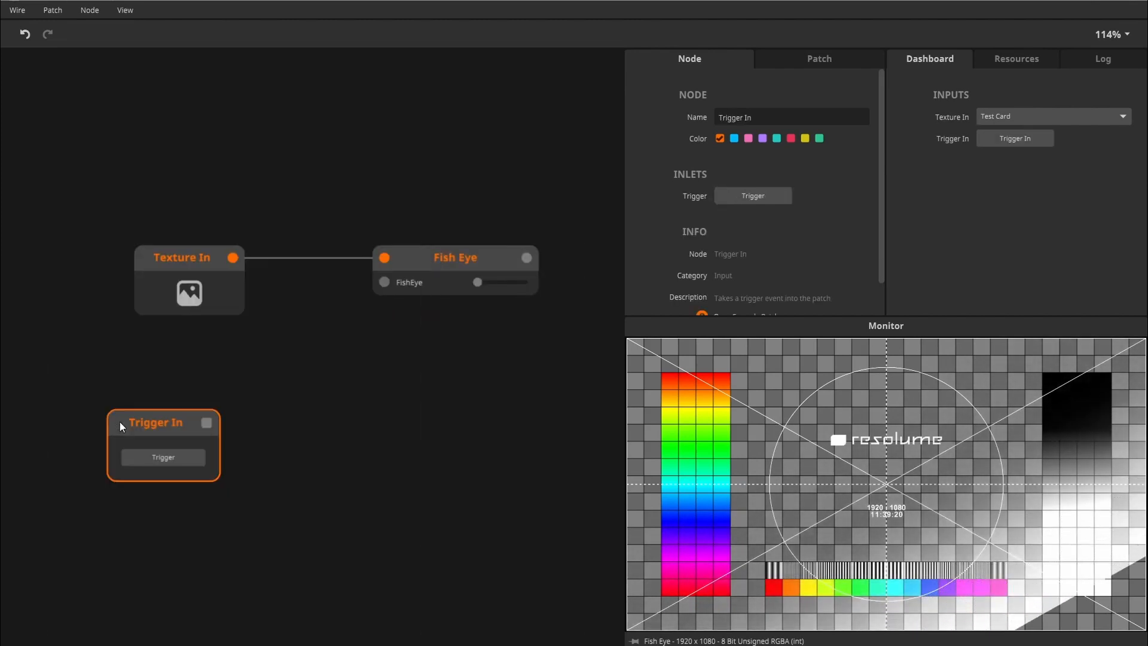
double_click(120, 422)
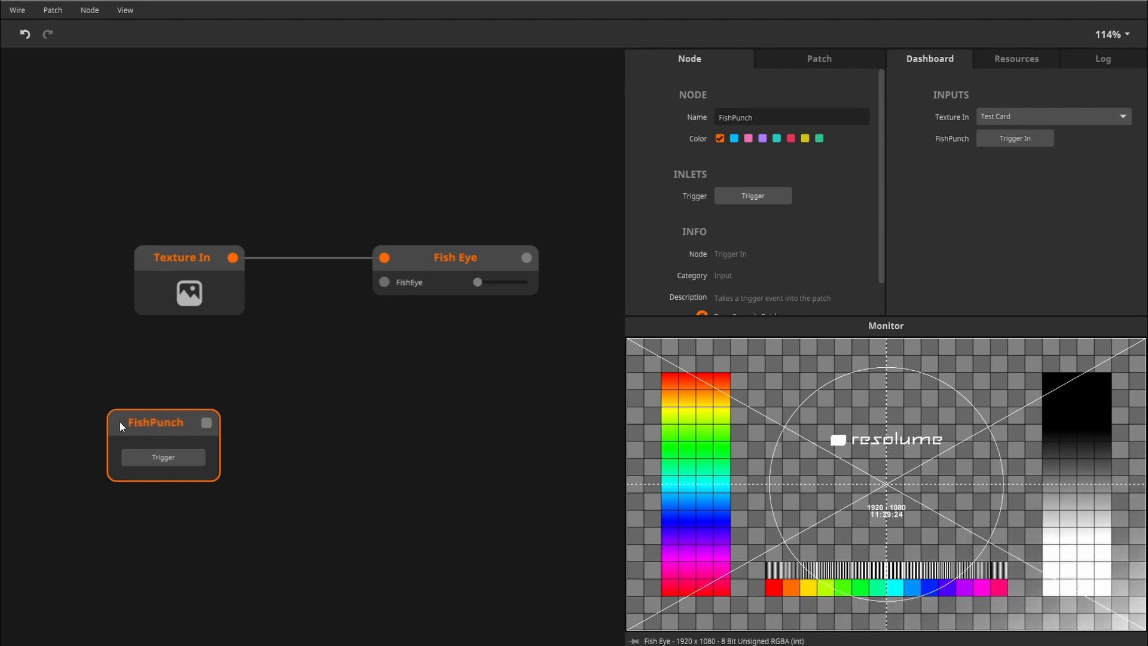
Add an Attack Release node fed by the FishPunch trigger and connect its output to Fish Eye's FishEye inlet.
left_click_drag(120, 421, 104, 371)
left_click_drag(211, 382, 210, 382)
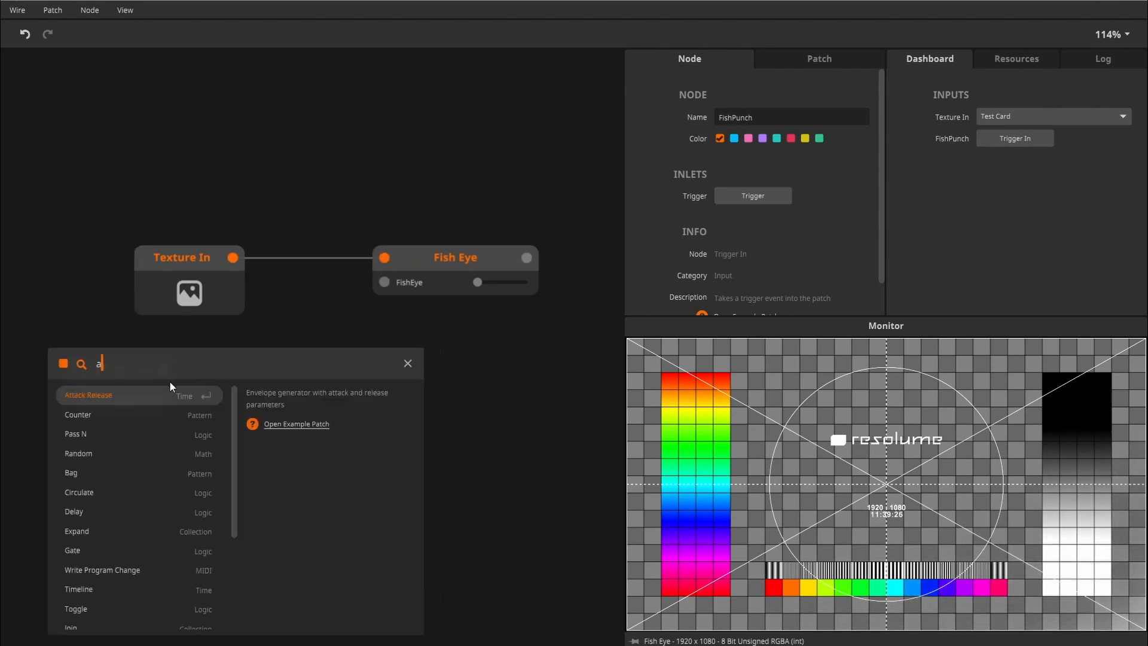
left_click(121, 392)
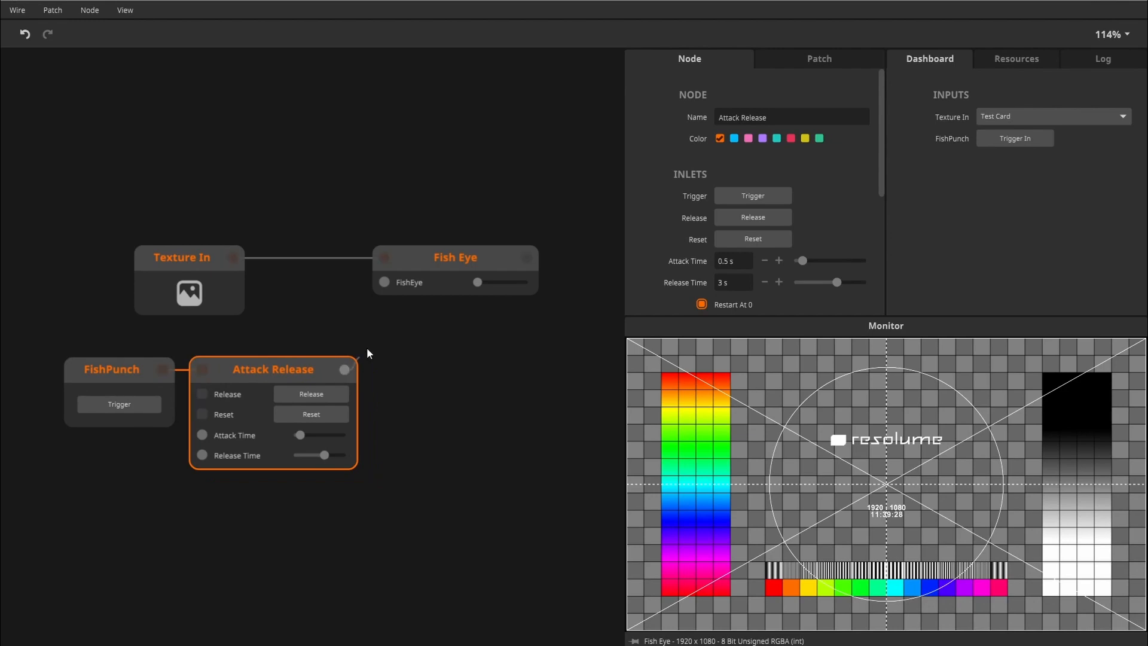
left_click_drag(367, 353, 395, 283)
Fire the FishPunch trigger to test the fish-eye distortion, and inspect Attack Release's output and time inlets.
left_click(131, 412)
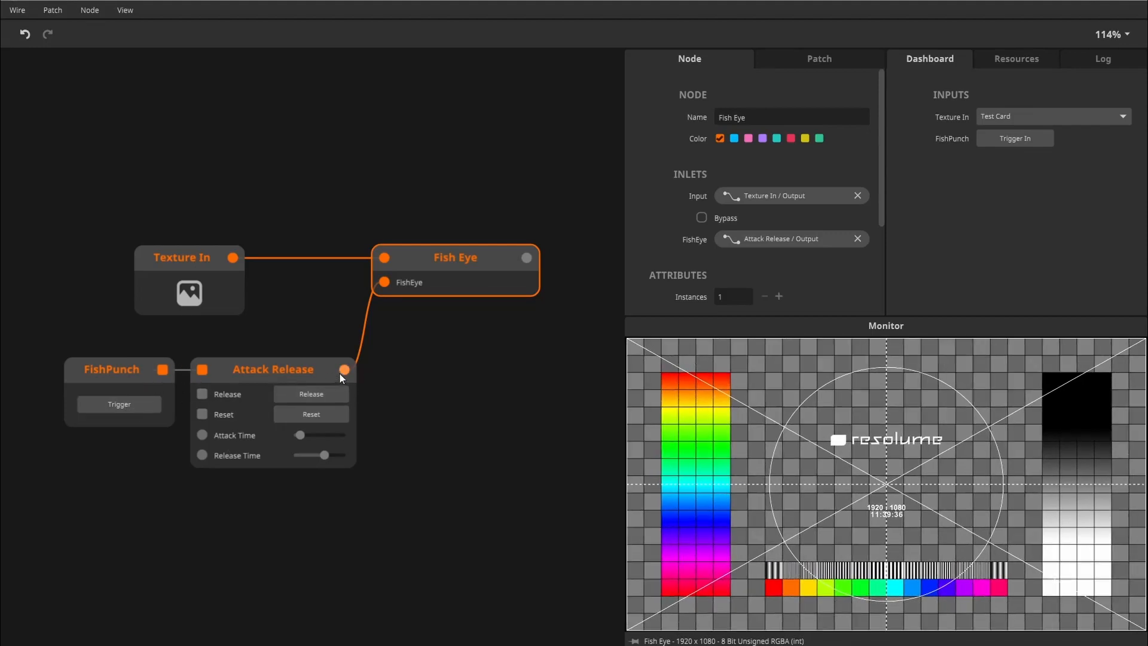
left_click(149, 405)
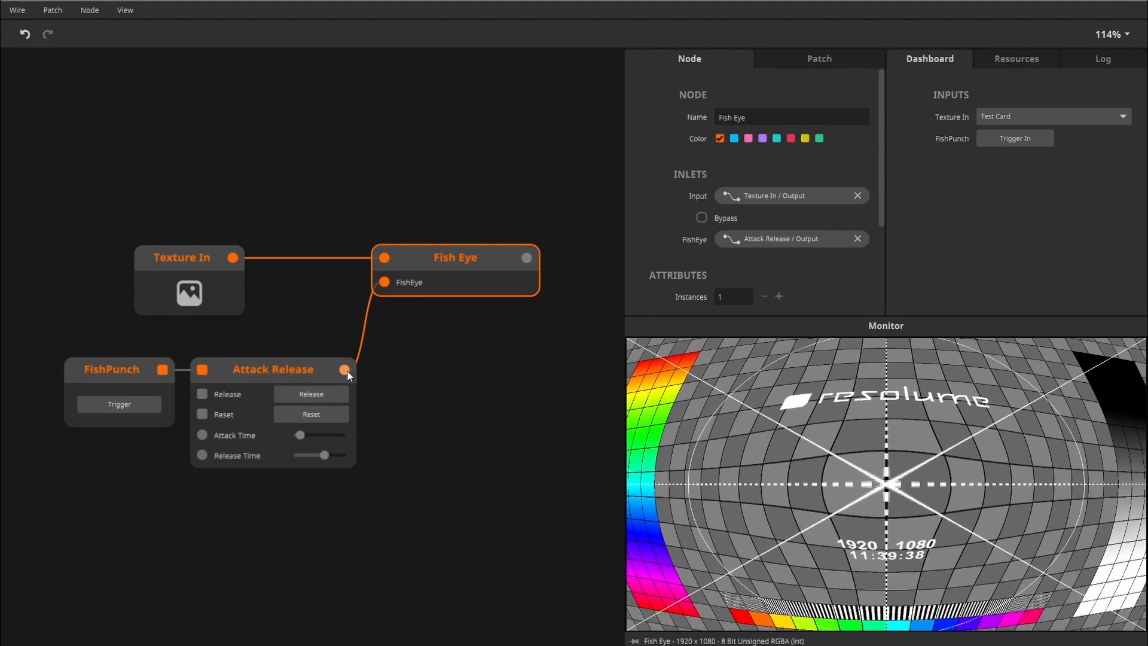
mouse_move(347, 375)
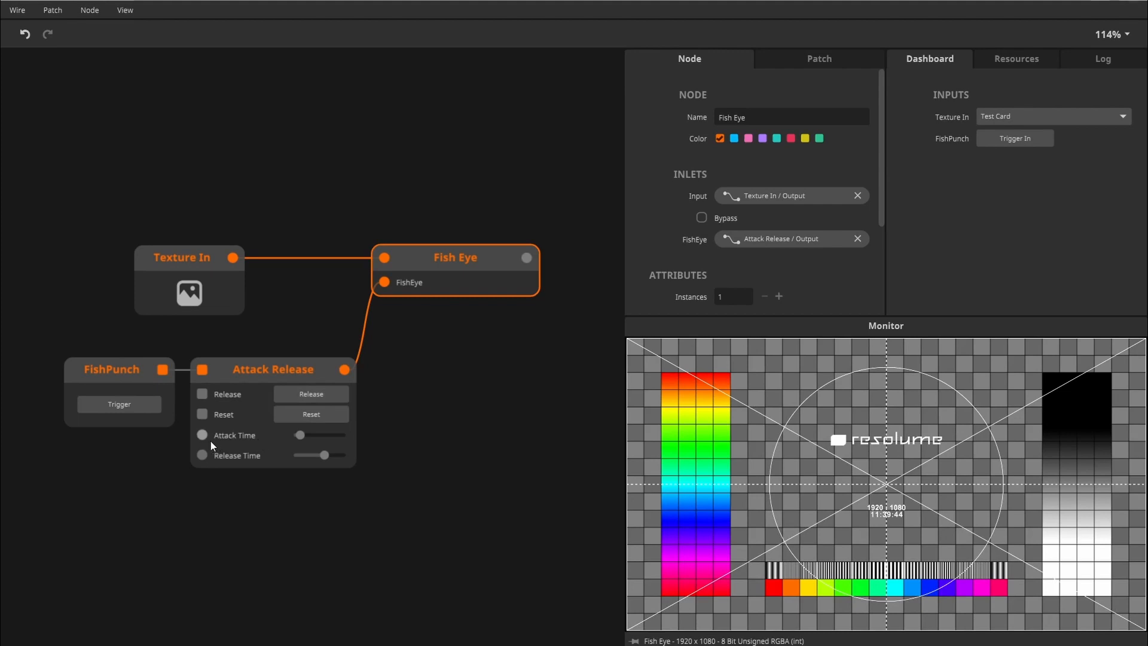
mouse_move(208, 440)
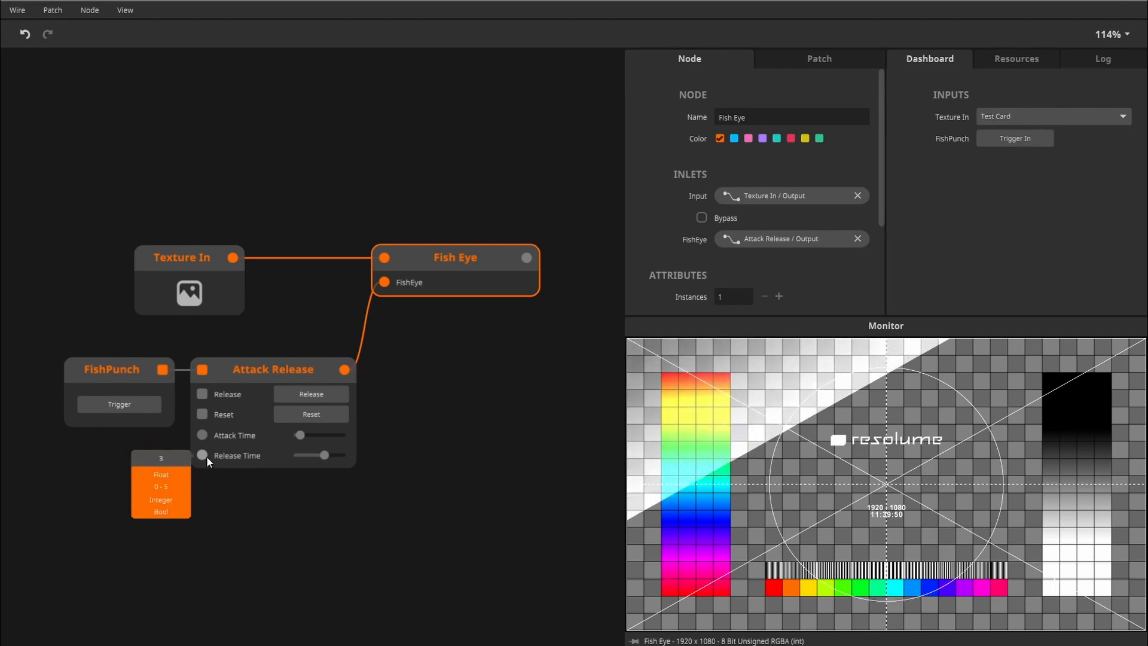
Set the Attack Release node's Attack Time to 0.1 s and its Release Time to 0.3 s.
left_click(247, 371)
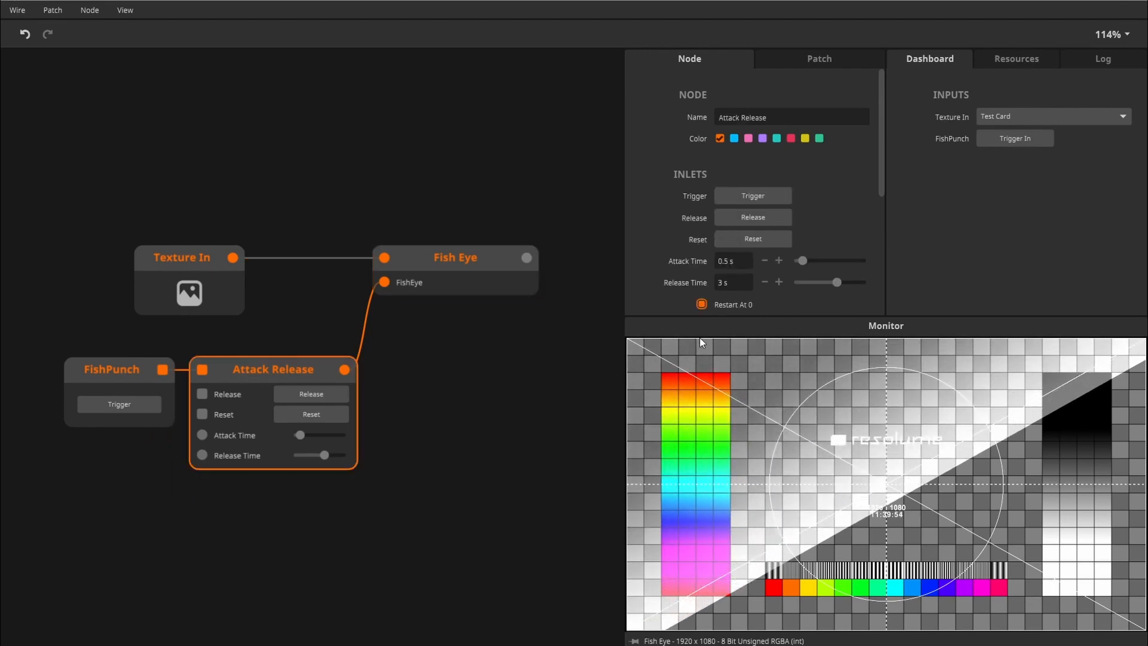
left_click(727, 262)
type(".")
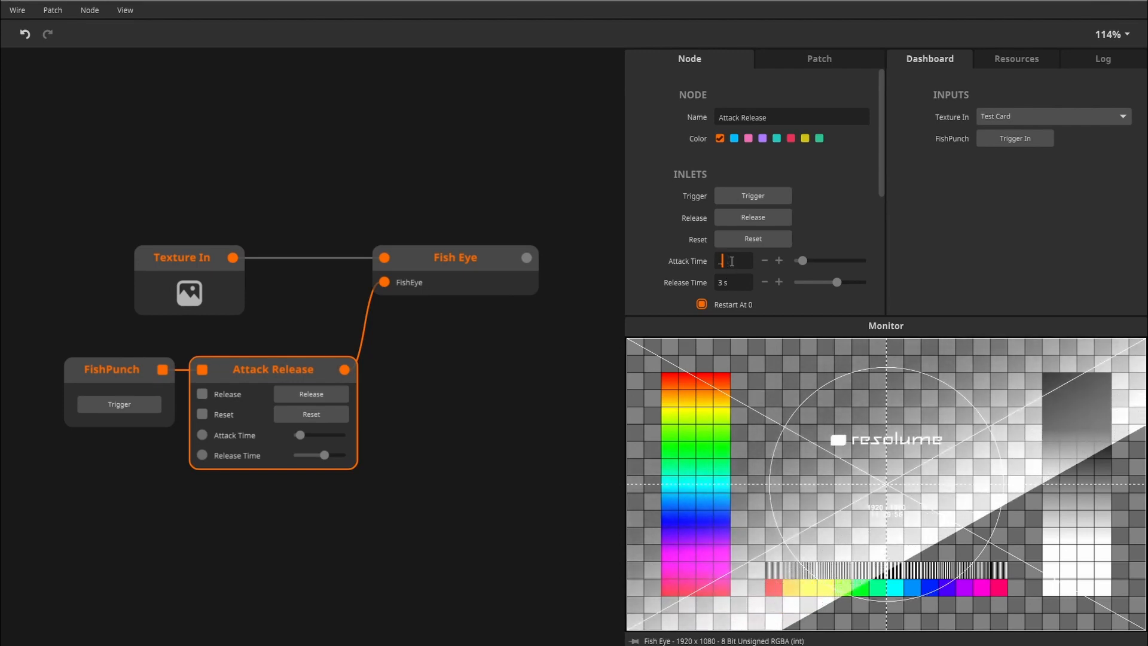
type("1")
key("Return")
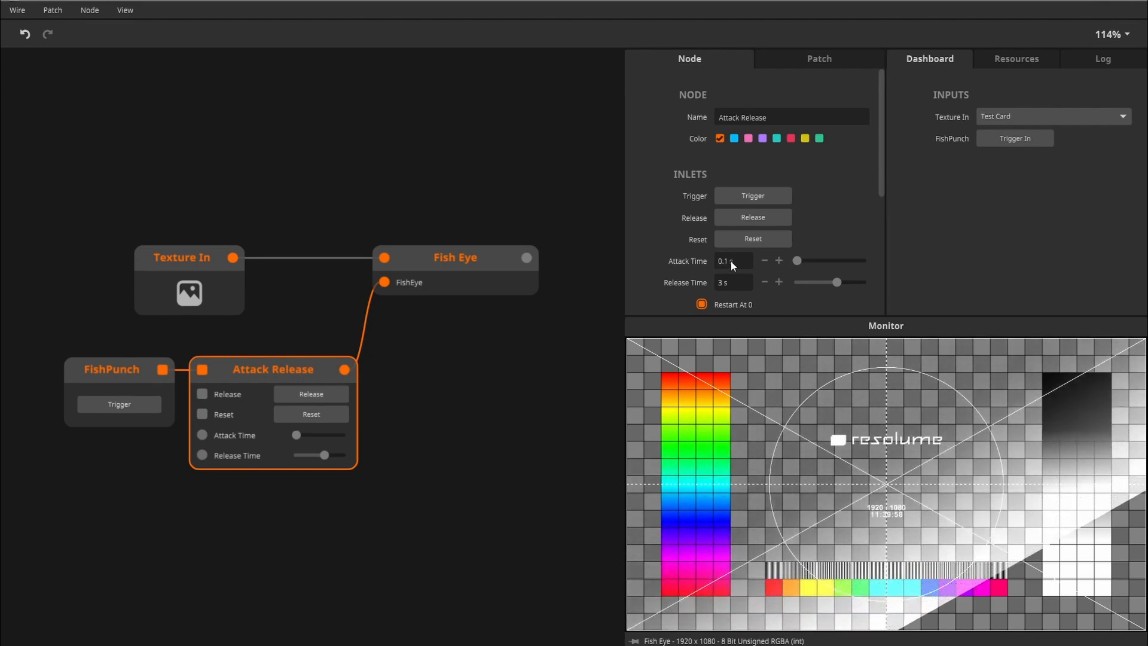
left_click(731, 282)
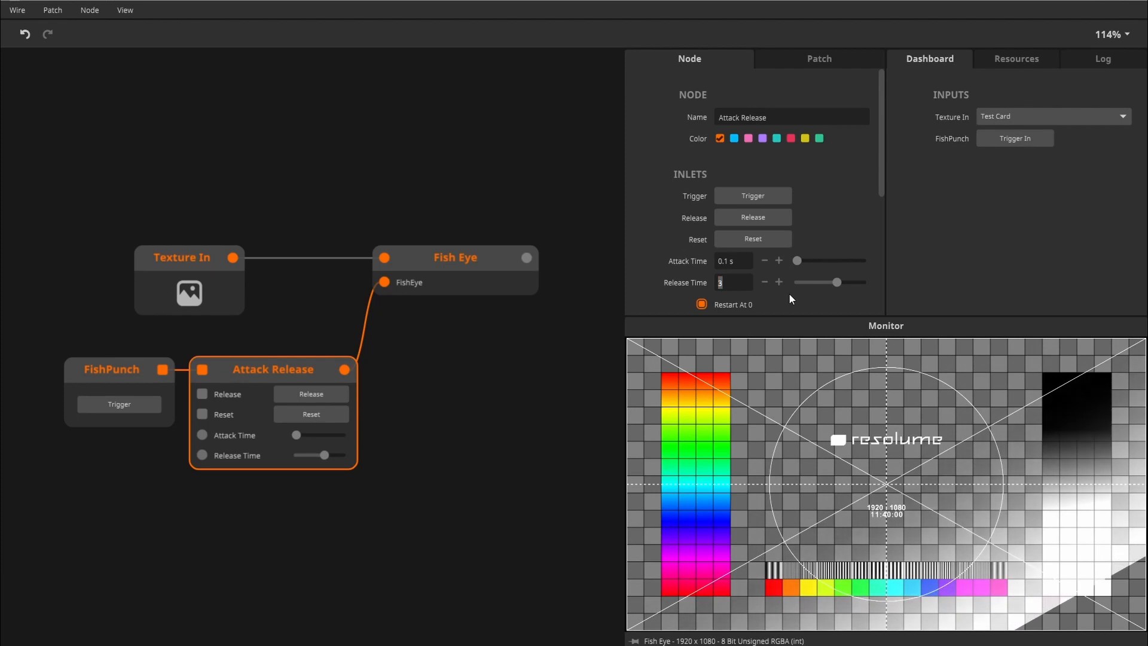
type(".3")
key("Return")
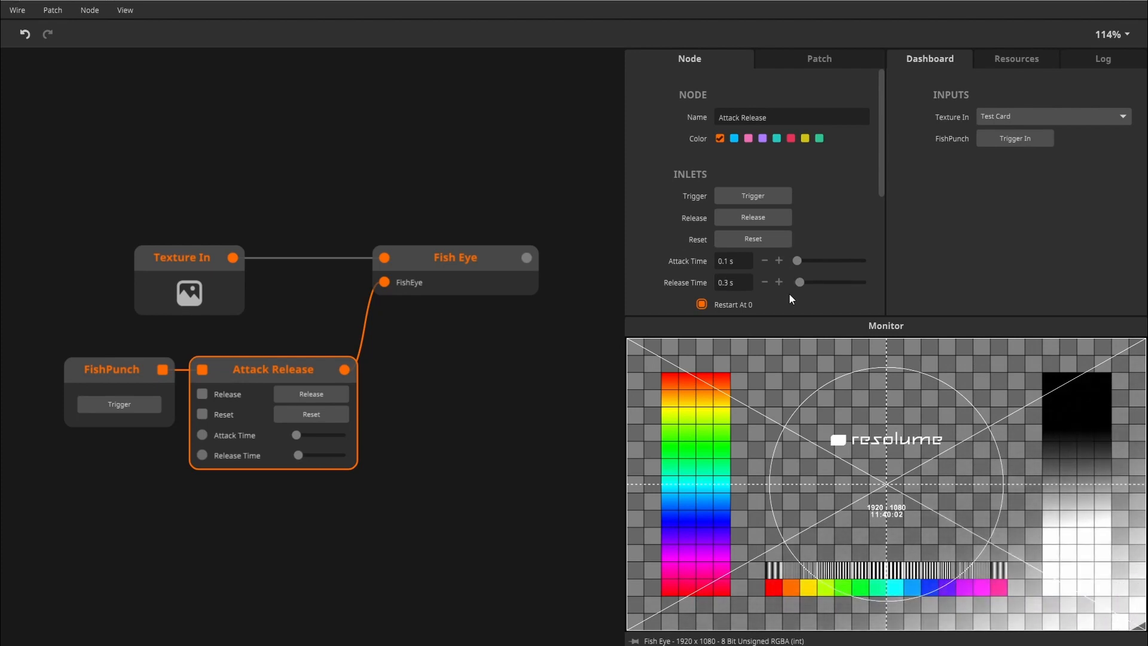
Select the Fish Eye node and fire the FishPunch trigger to test the shortened envelope.
left_click(511, 270)
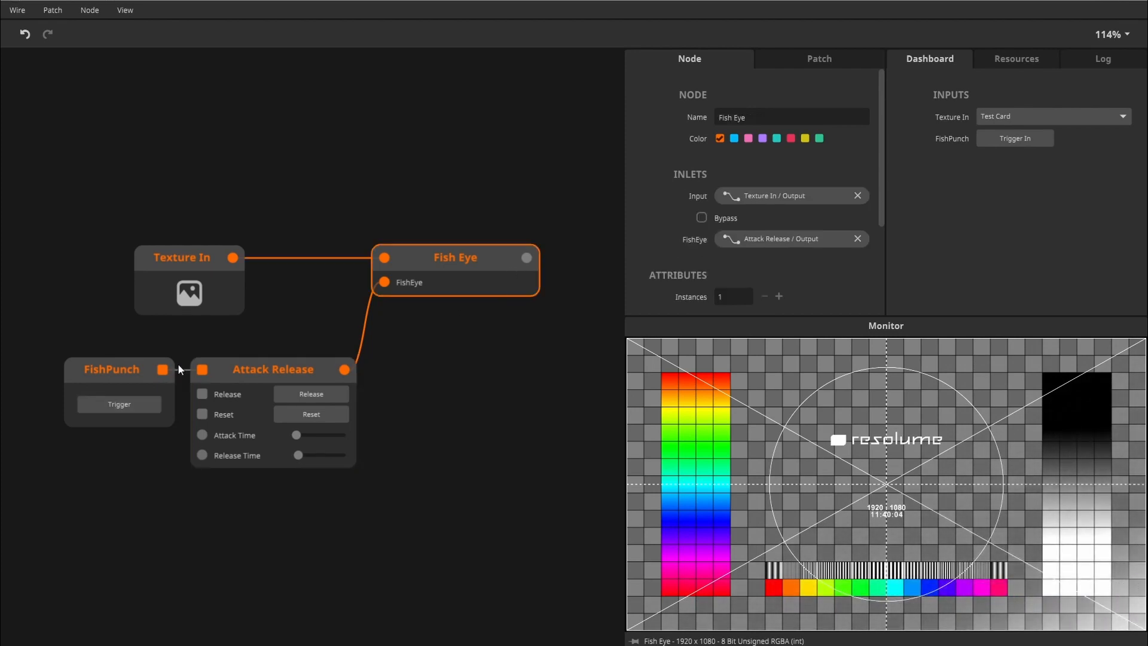
left_click(119, 404)
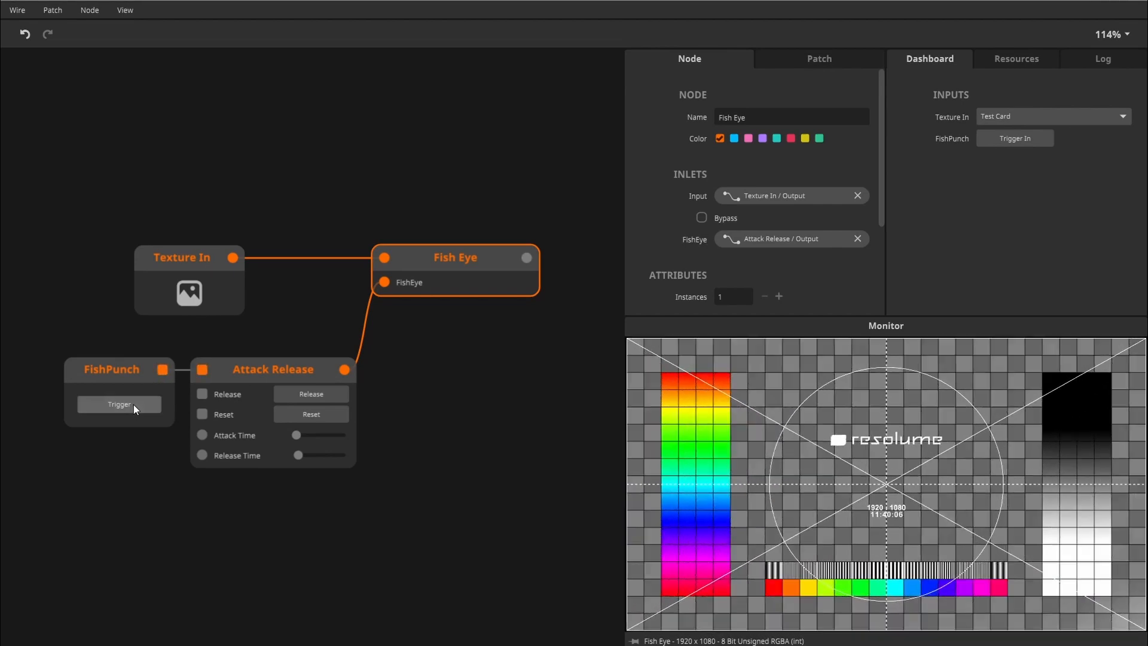
Try a different Attack Time on the Attack Release node and fire the FishPunch trigger to see its effect on Fish Eye.
left_click(264, 373)
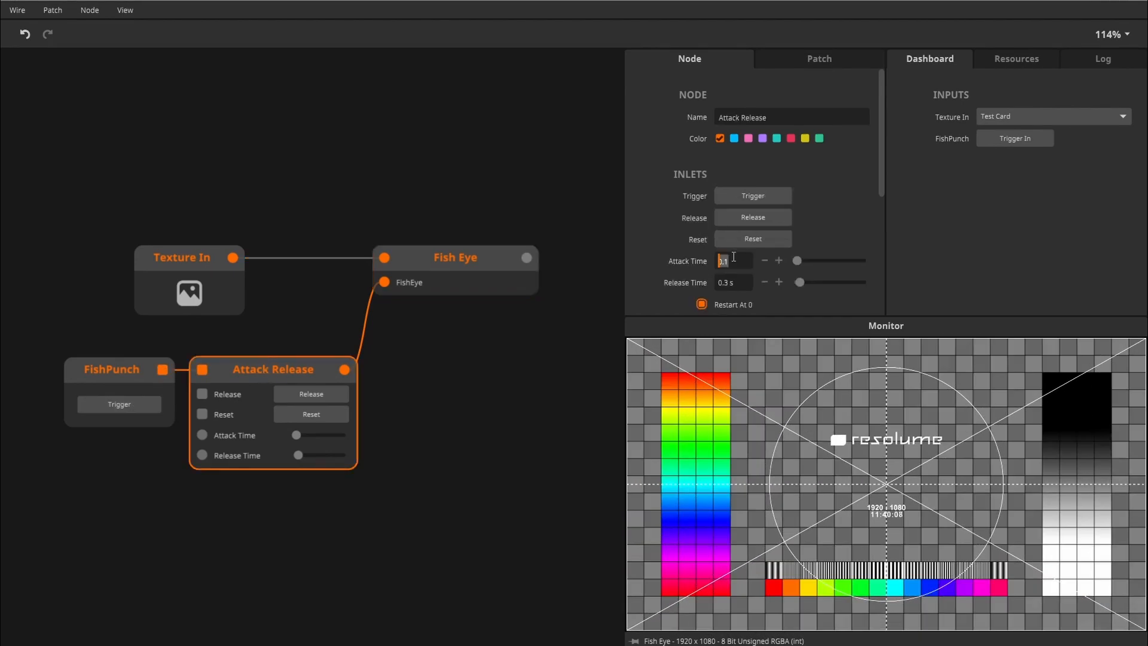
left_click(364, 312)
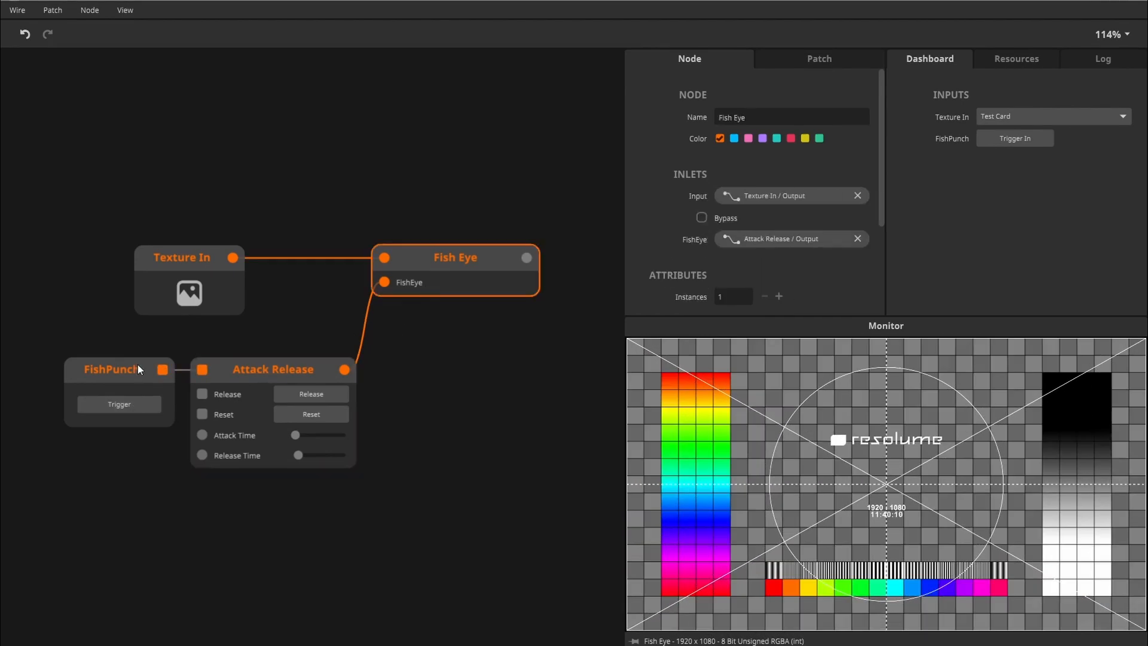
left_click(106, 404)
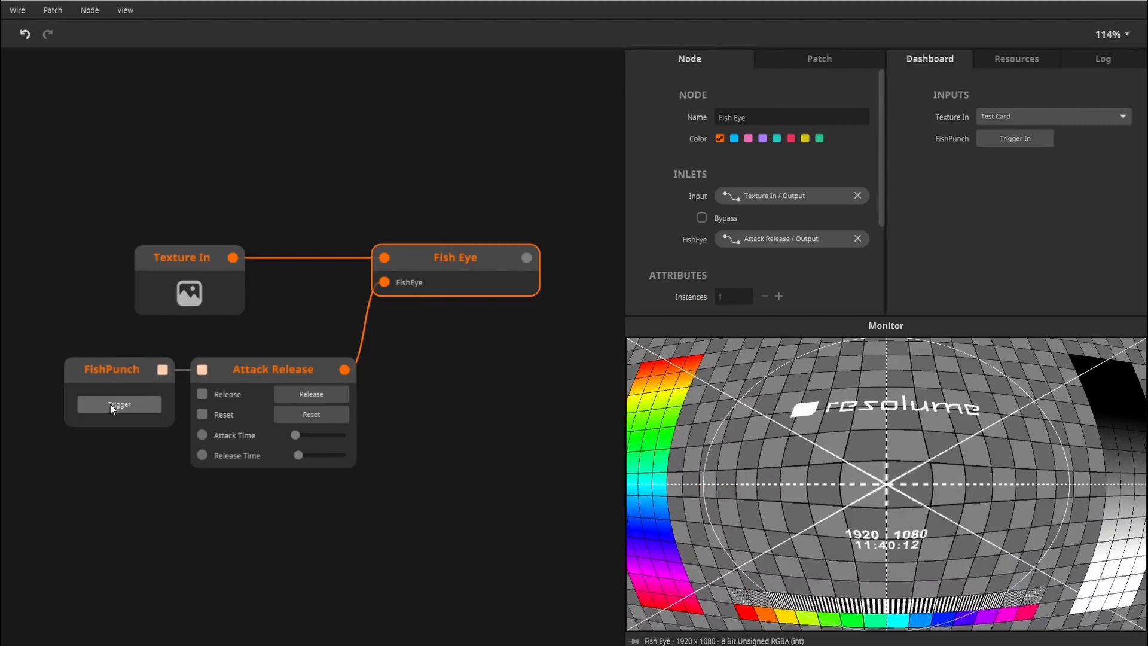
Set the Attack Release node's Attack Time to 0.1 s and fire the FishPunch trigger while monitoring Fish Eye.
left_click(311, 364)
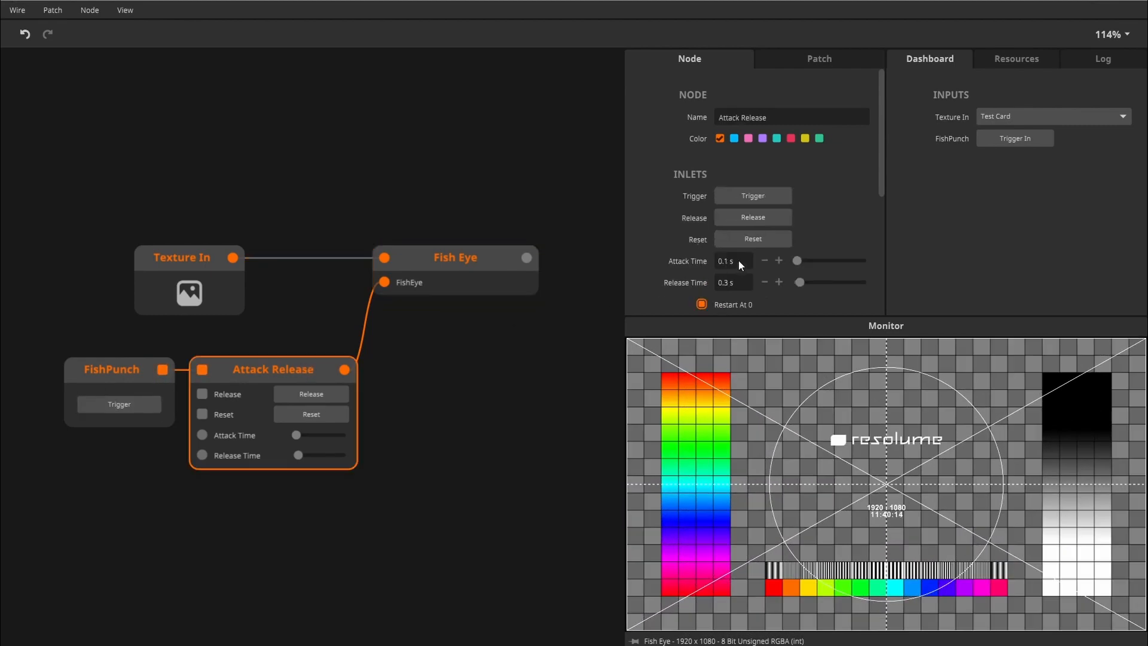
left_click(443, 279)
left_click(119, 404)
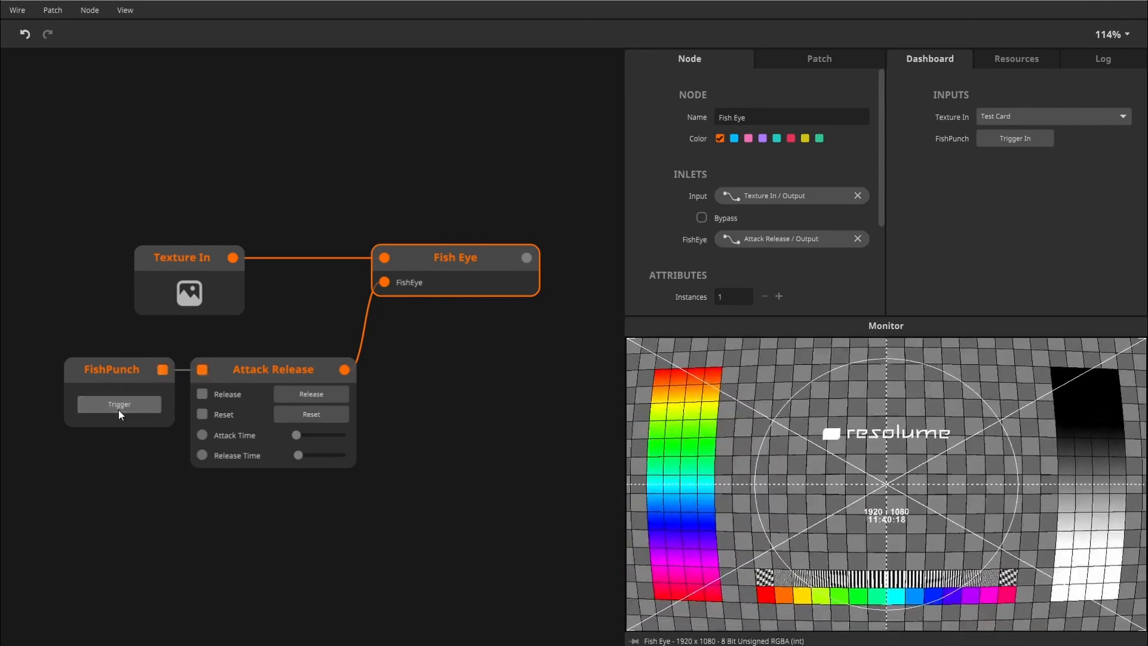
left_click(118, 410)
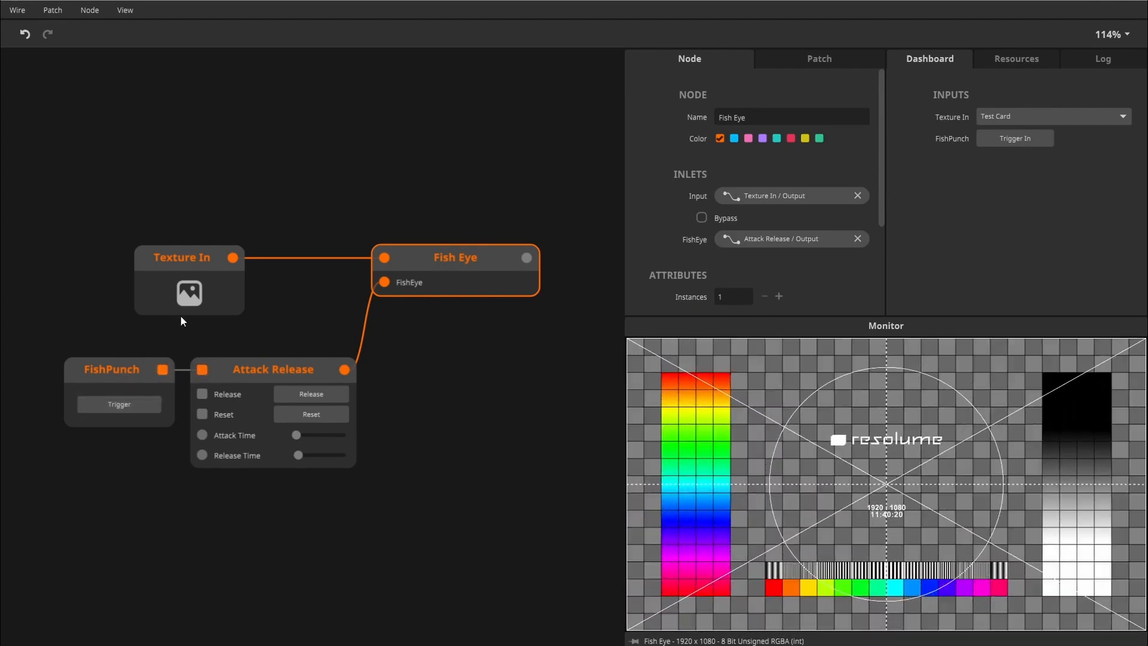
Move the Texture In node closer to Fish Eye, reselect Fish Eye and fire the FishPunch trigger.
left_click_drag(193, 294, 250, 294)
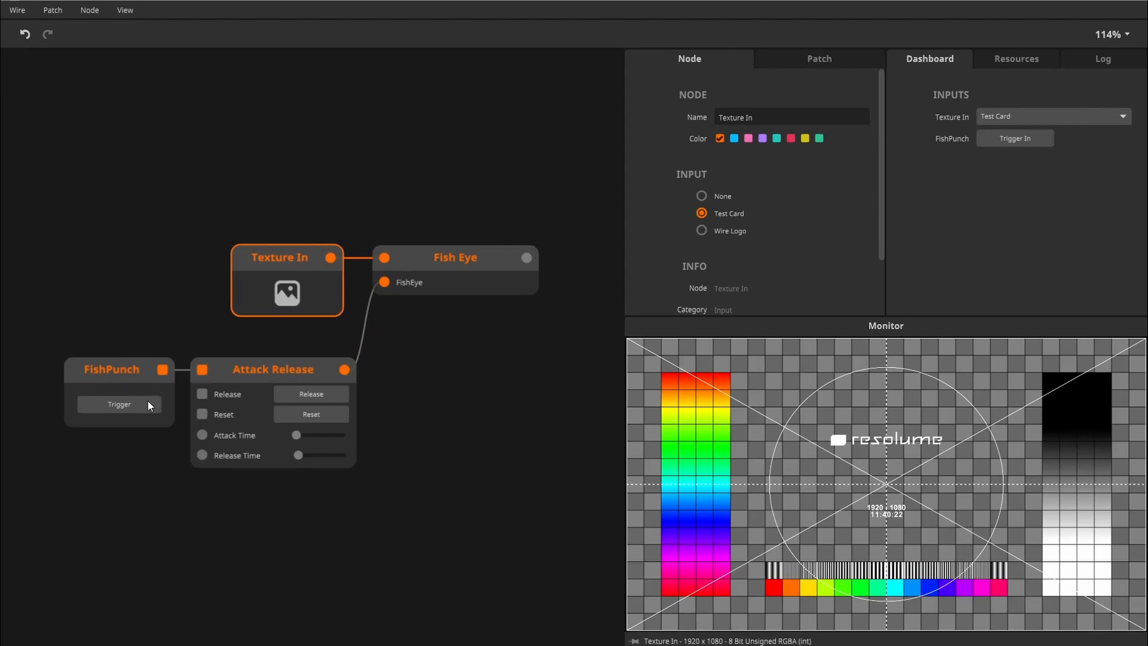
left_click(435, 285)
left_click(106, 408)
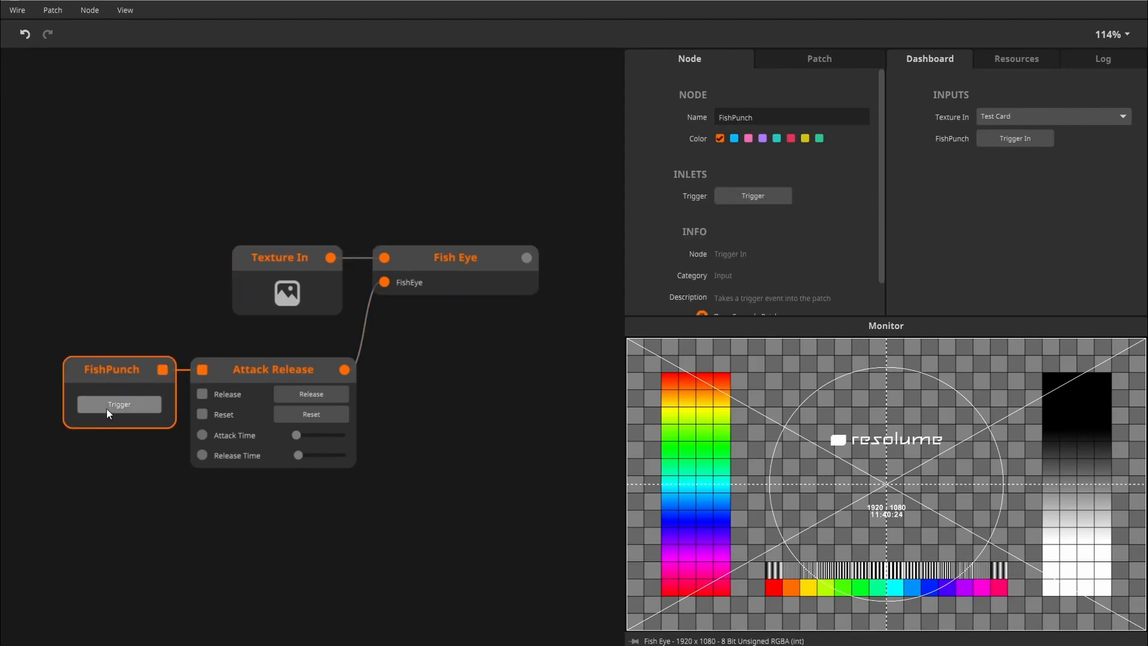
left_click(419, 393)
Add a Comment node above the existing fish-eye nodes.
scroll(430, 400, "down", 2)
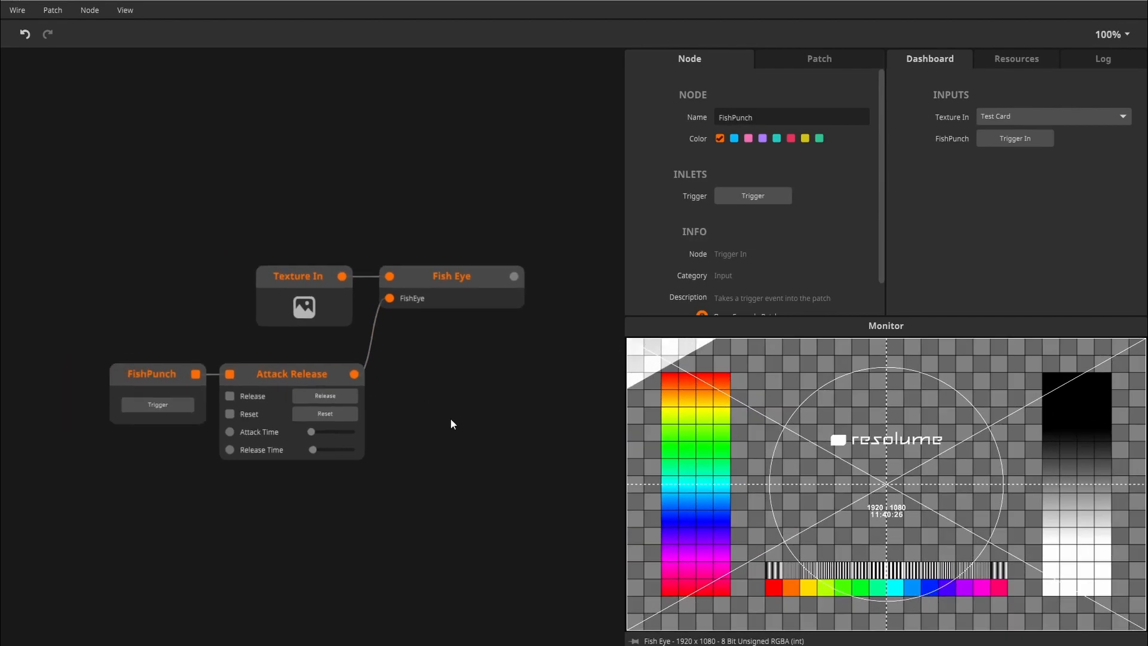
left_click_drag(453, 420, 415, 335)
double_click(151, 154)
type("comm")
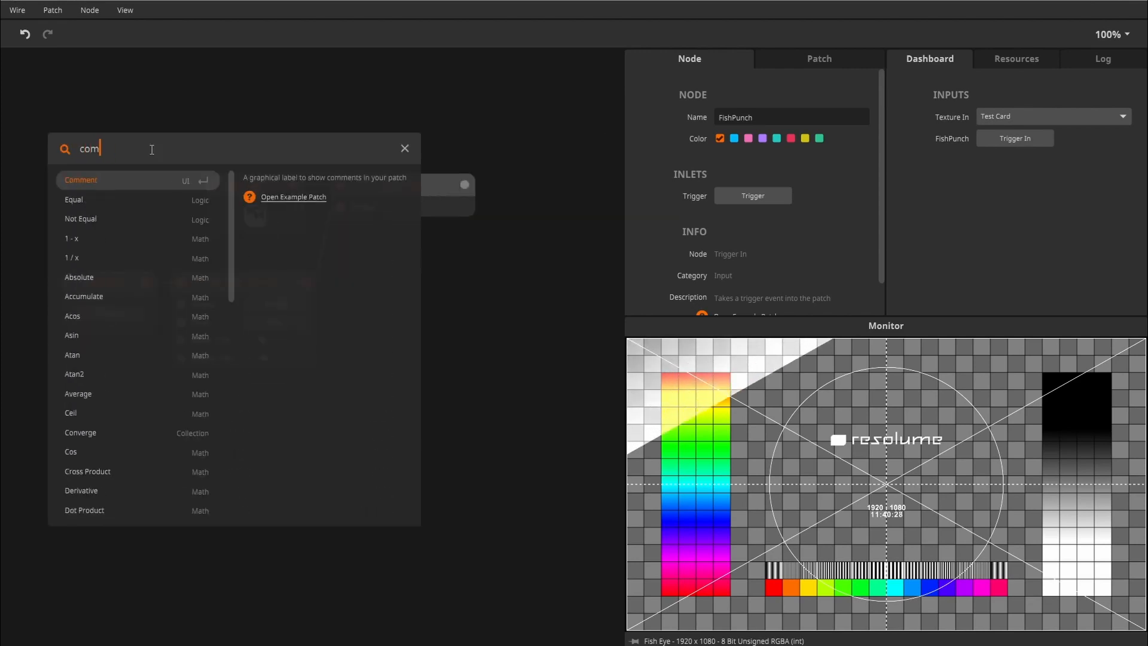
key("Return")
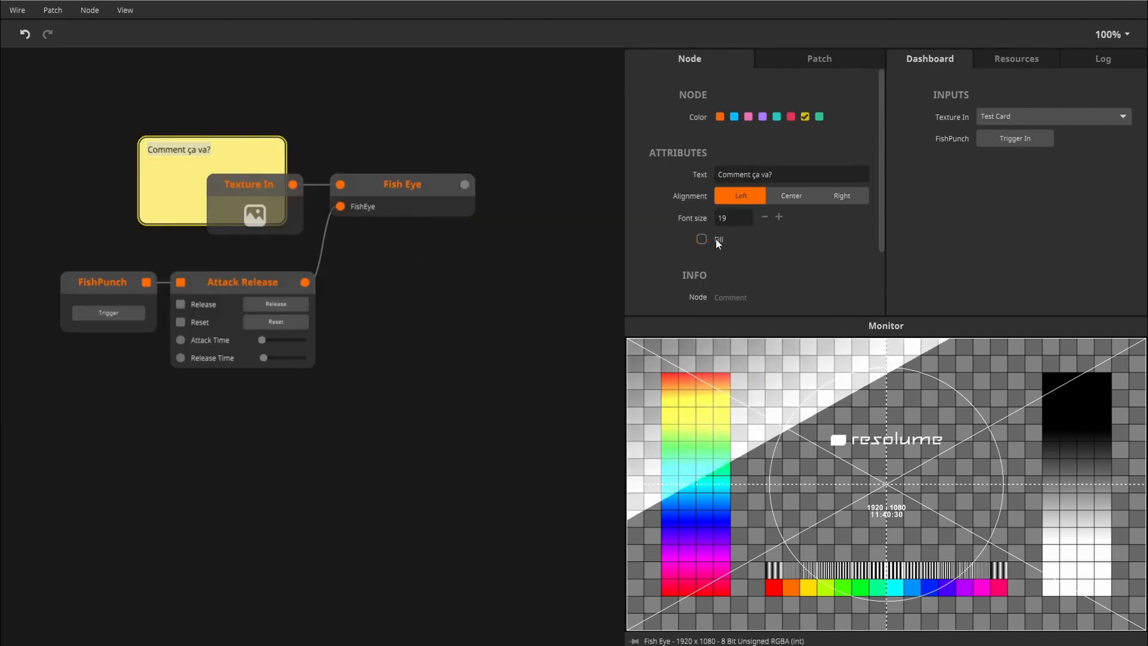
Turn off the comment's Fill, then position and resize it into a frame enclosing all four nodes.
left_click(717, 240)
left_click_drag(248, 146, 160, 106)
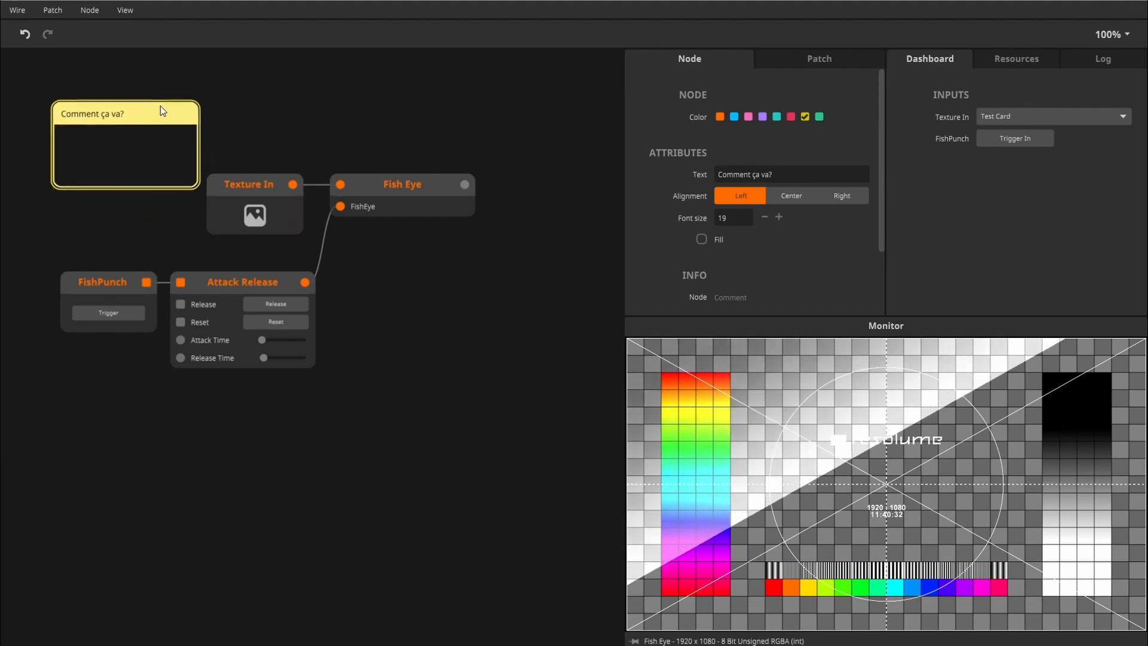
left_click_drag(198, 198, 491, 400)
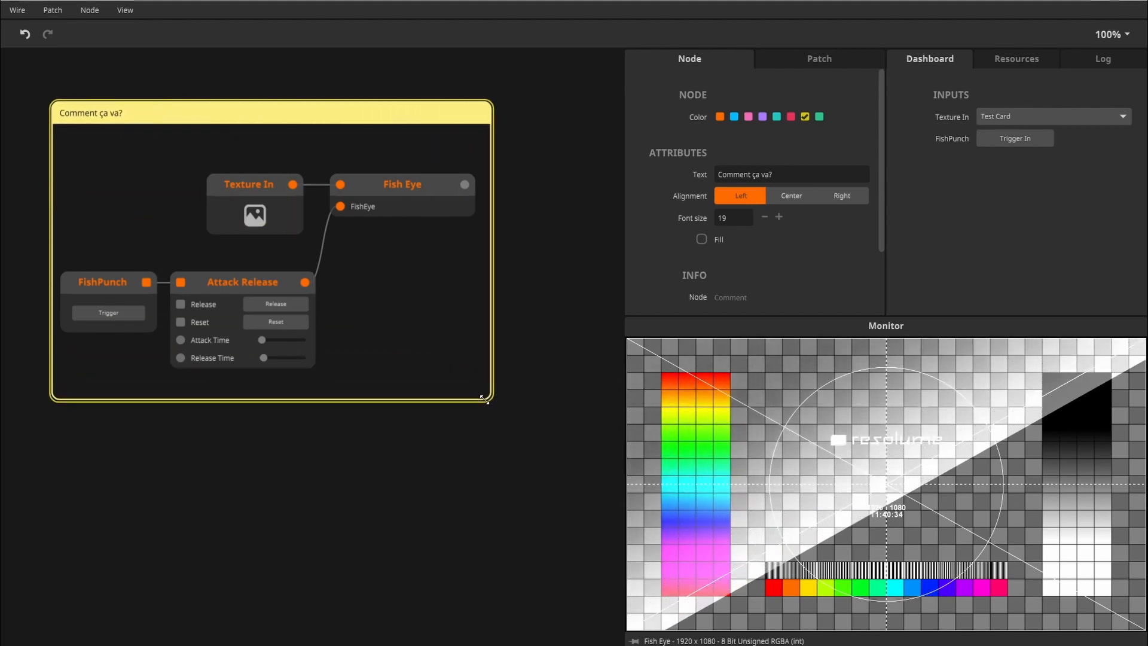
Change the comment's text to FISHPUNCH.
double_click(118, 114)
type("P")
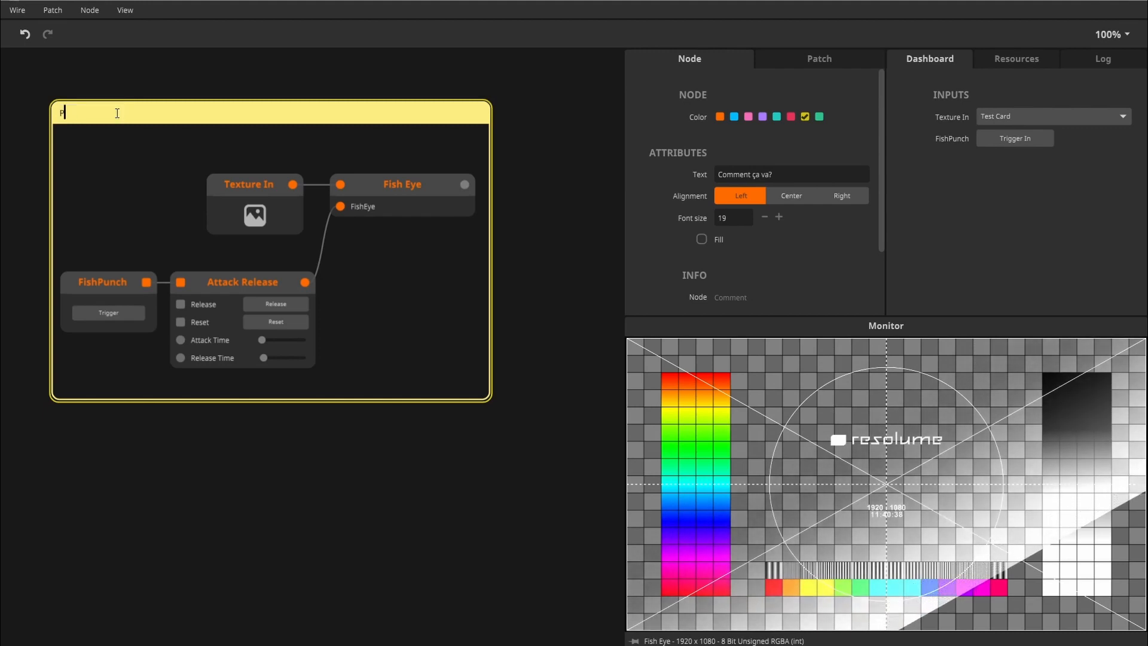
type("ISHP")
type("UNCH")
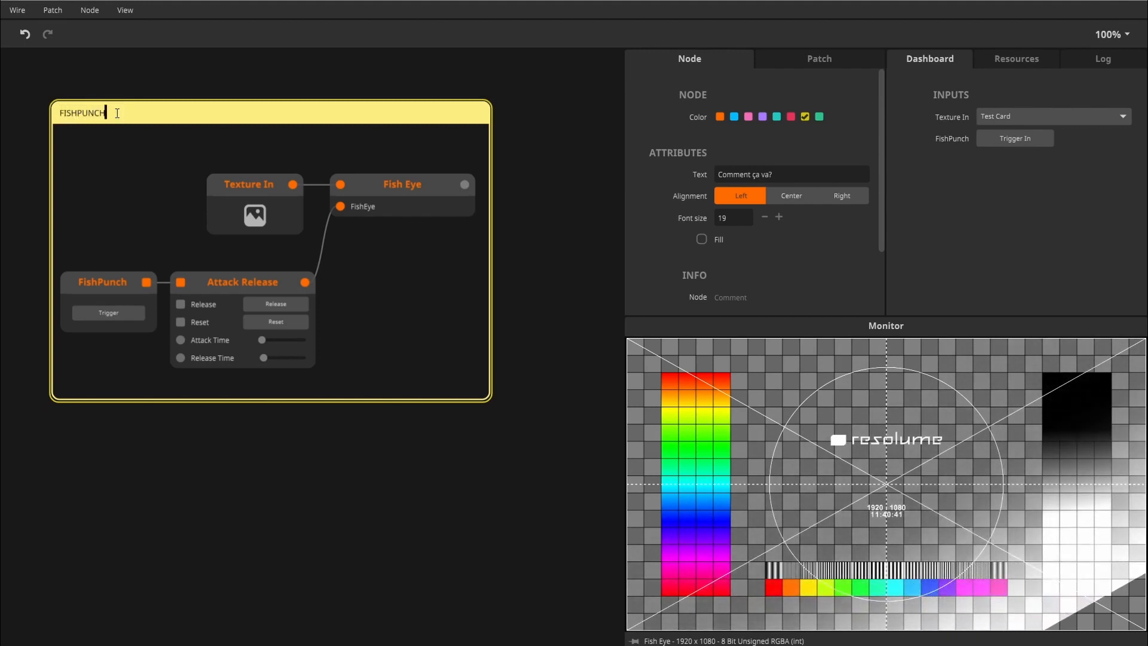
key("Return")
key("BackSpace")
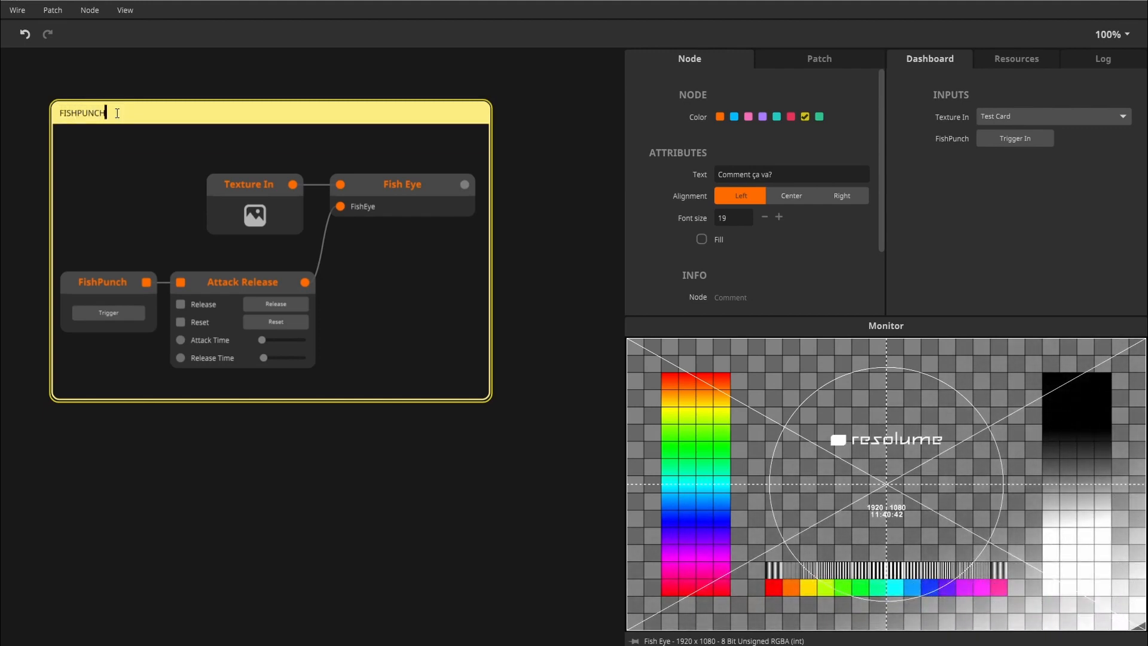
left_click_drag(108, 113, 87, 112)
Center-align the FISHPUNCH comment's text and set its font size to 30.
left_click(795, 196)
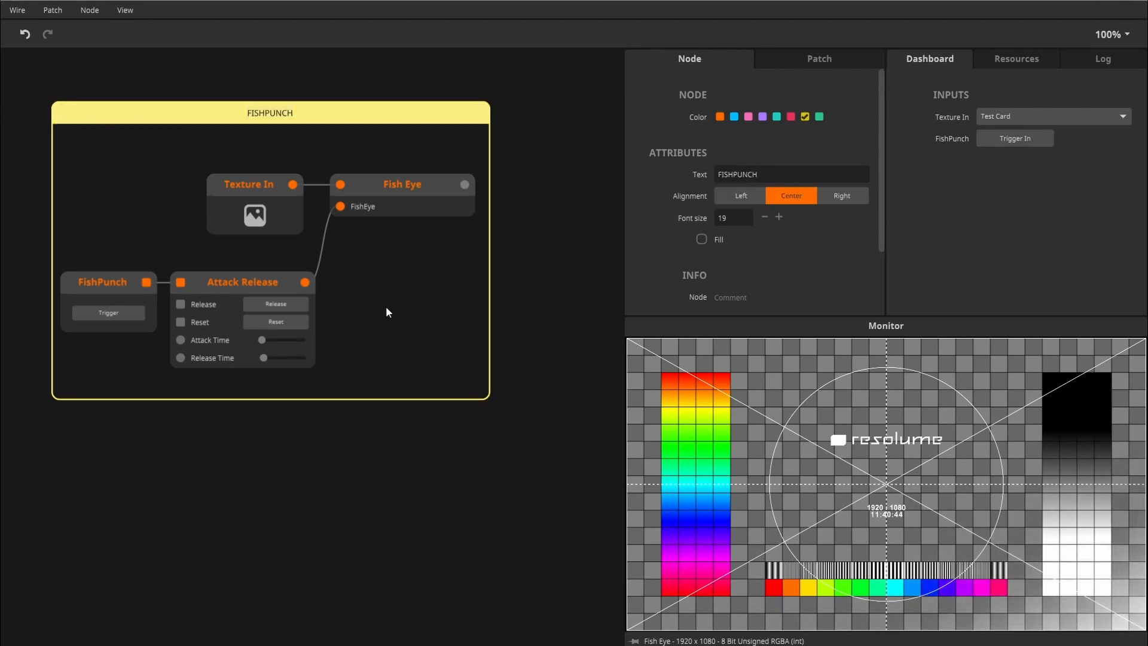
left_click(390, 108)
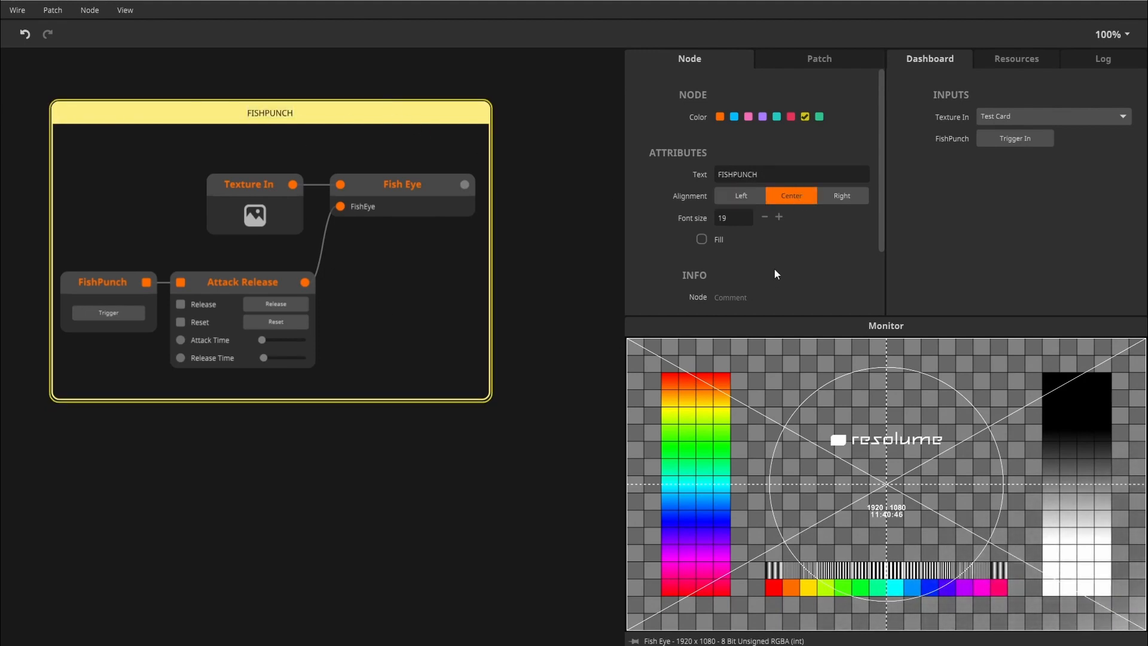
key("Return")
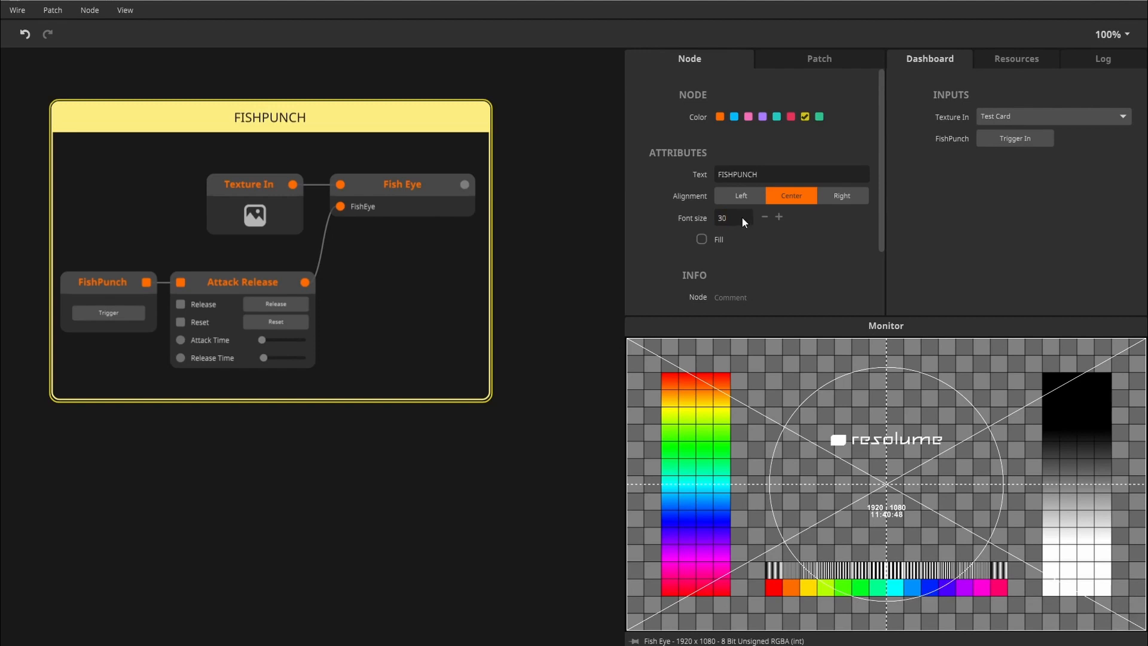
left_click(415, 264)
Select the four nodes inside the FISHPUNCH frame and color them yellow.
left_click_drag(73, 377, 401, 184)
right_click(400, 184)
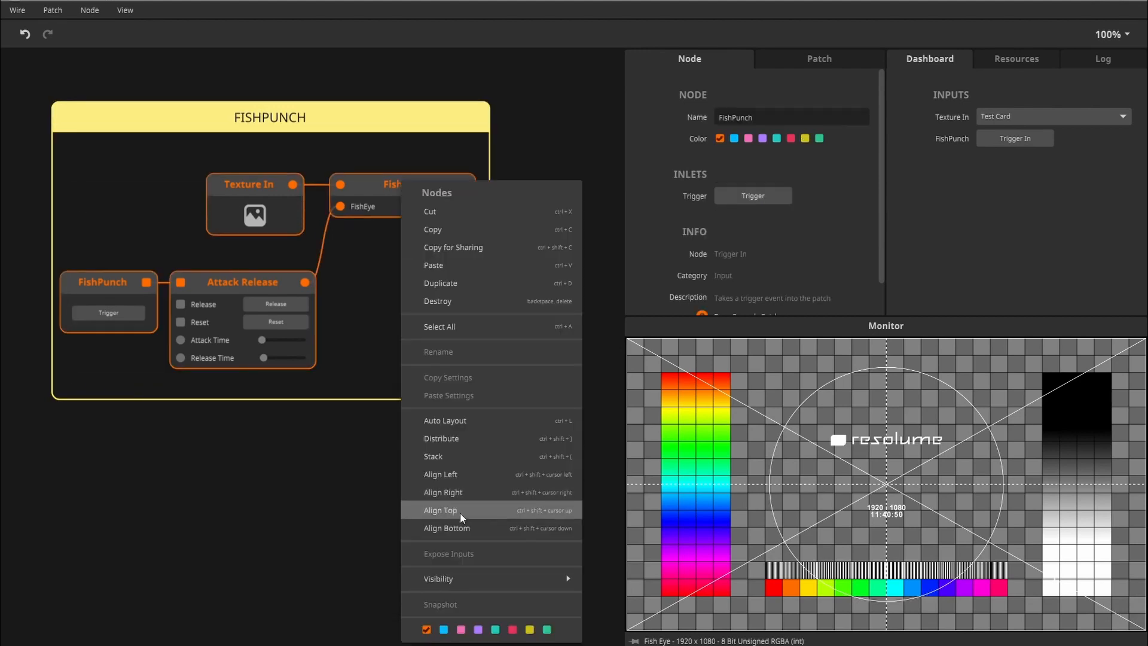
left_click(529, 629)
left_click_drag(281, 429, 290, 447)
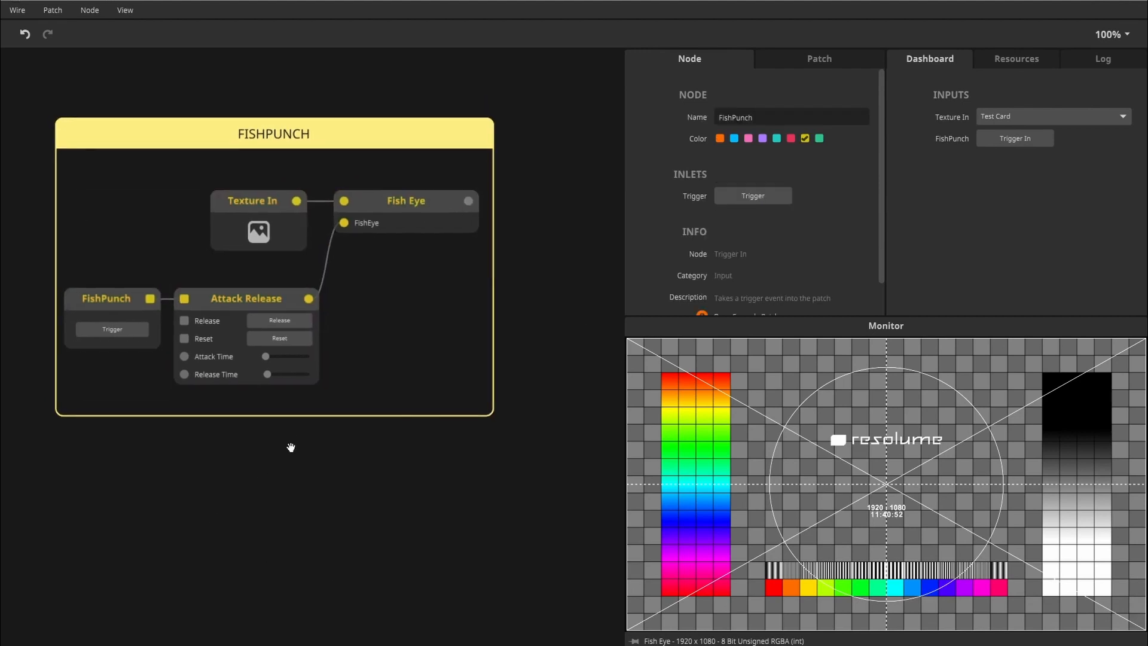
left_click_drag(410, 388, 394, 385)
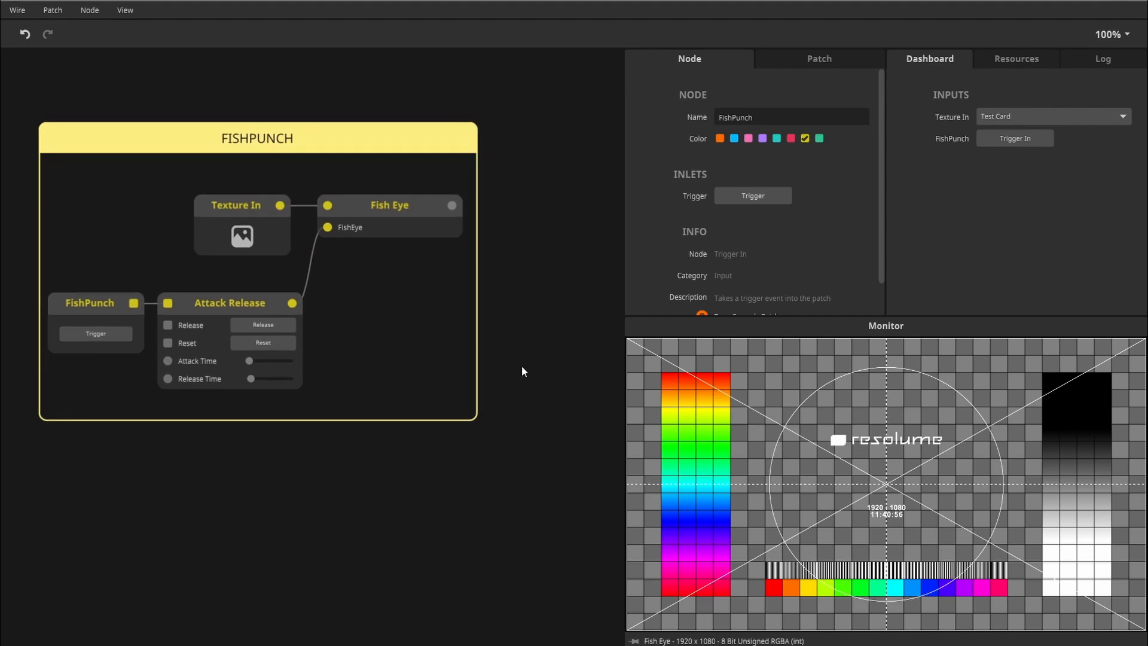
left_click_drag(577, 368, 375, 328)
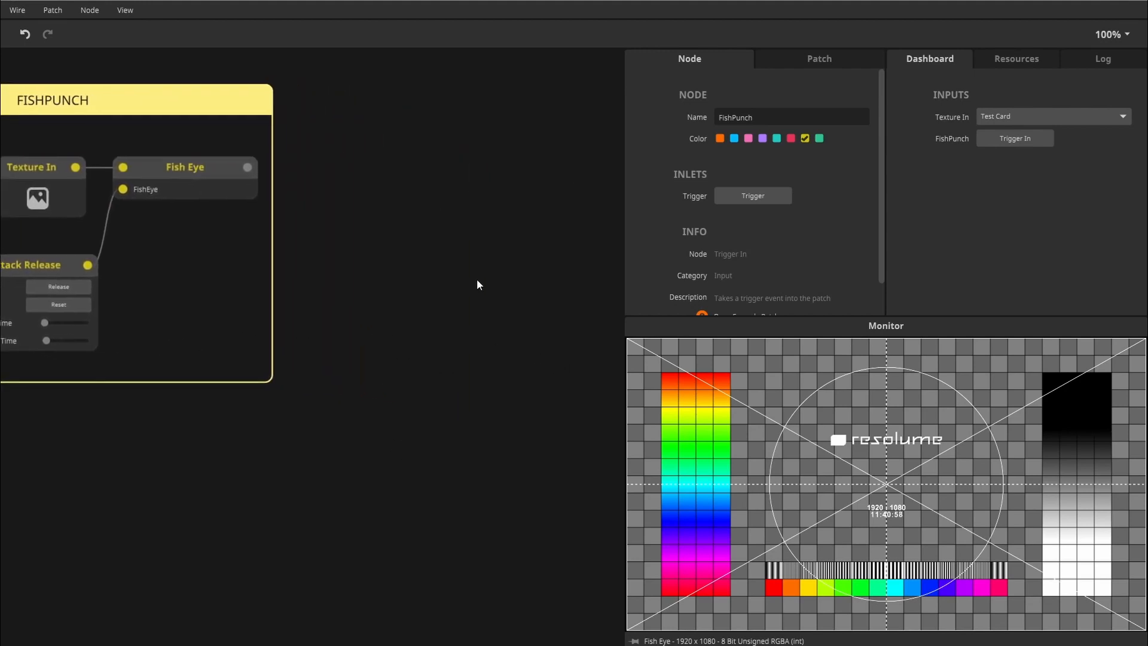
left_click_drag(477, 284, 538, 310)
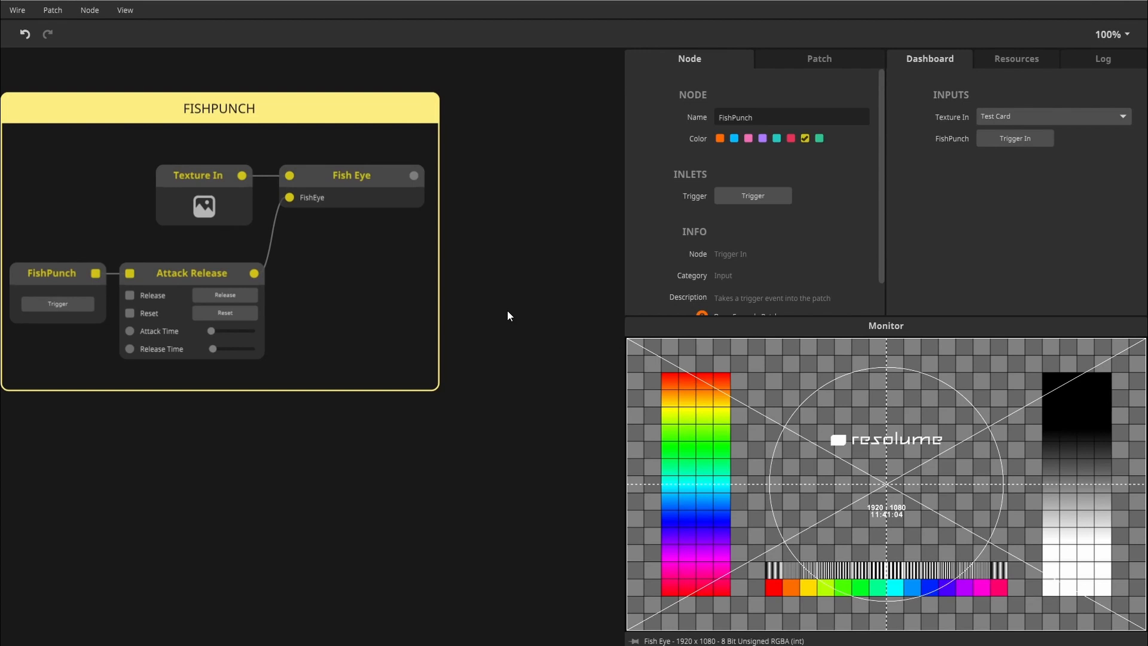
Add a Color Offset node fed by Fish Eye's output and place it beyond the FISHPUNCH frame.
left_click_drag(524, 296, 266, 279)
scroll(263, 276, "down", 1)
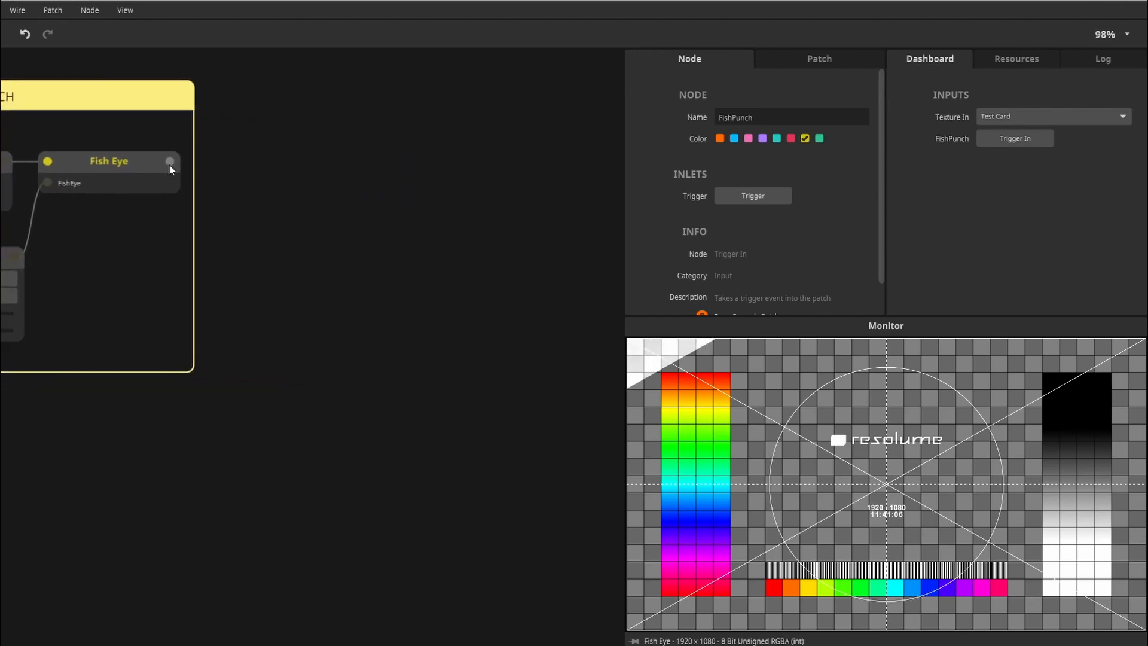
left_click_drag(170, 165, 359, 174)
type("colo")
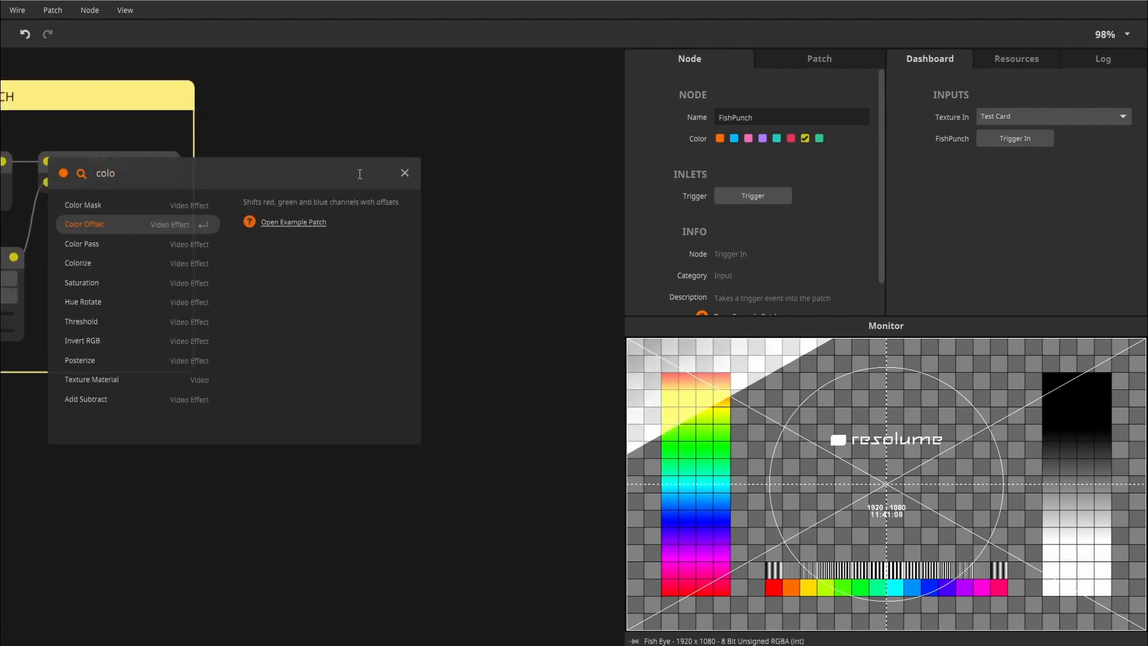
key("Return")
left_click_drag(397, 177, 443, 161)
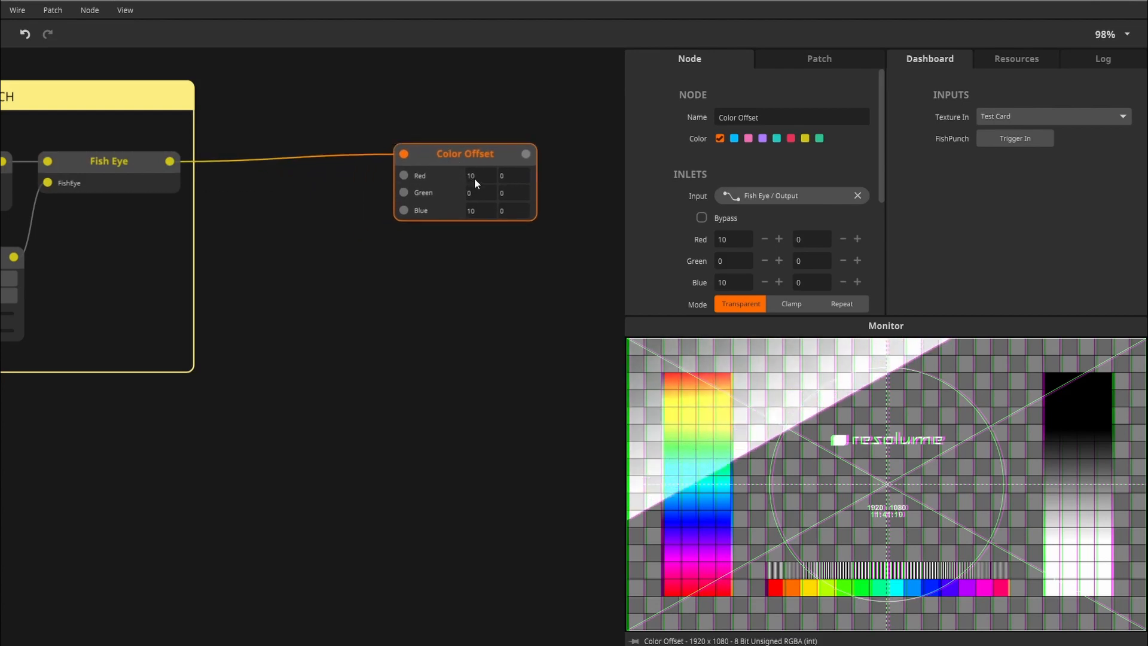
Try Color Offset with its first Red value at 100 and its second Blue value at 100.
left_click(475, 177)
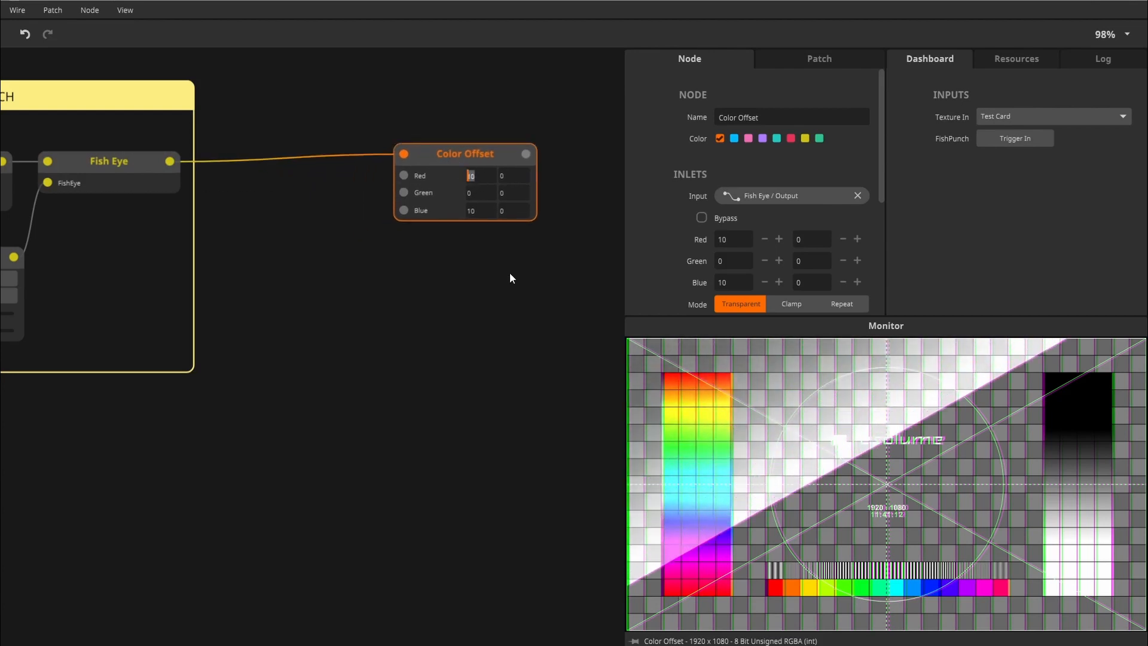
type("100")
key("Return")
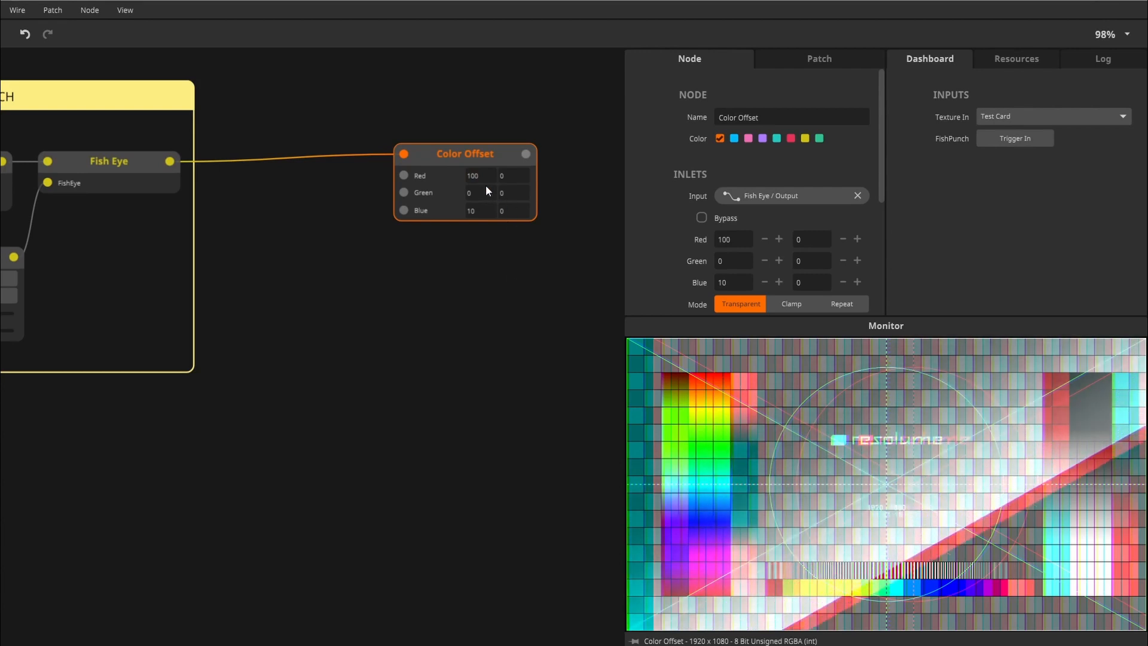
left_click(509, 213)
type("100")
key("Return")
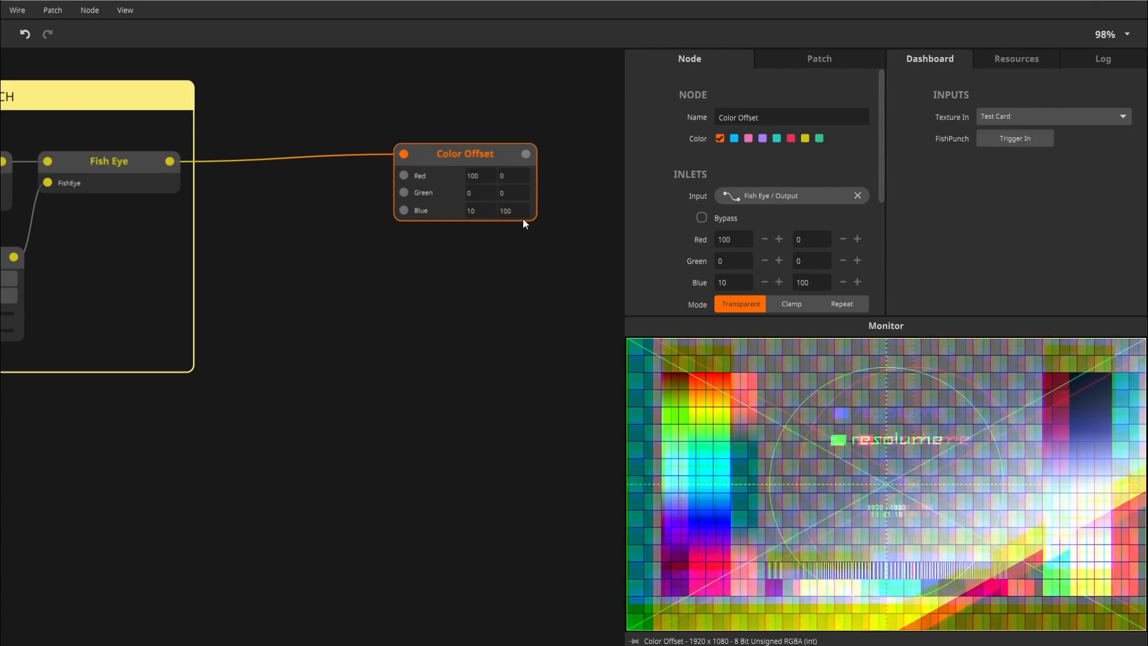
Set Color Offset's Red and Blue offsets all to 0.
left_click_drag(503, 213, 530, 221)
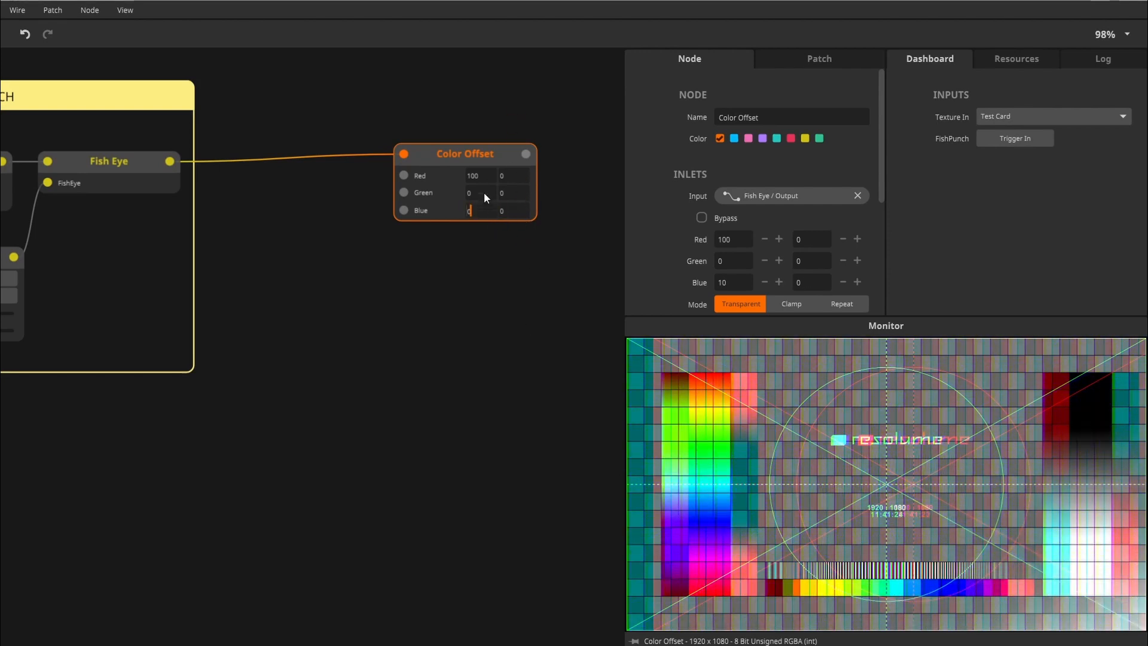
key("Return")
left_click_drag(464, 171, 550, 183)
Add a Trigger In node, place it below and outside the FISHPUNCH frame, and rename it RGBash.
left_click_drag(456, 331, 341, 318)
double_click(259, 390)
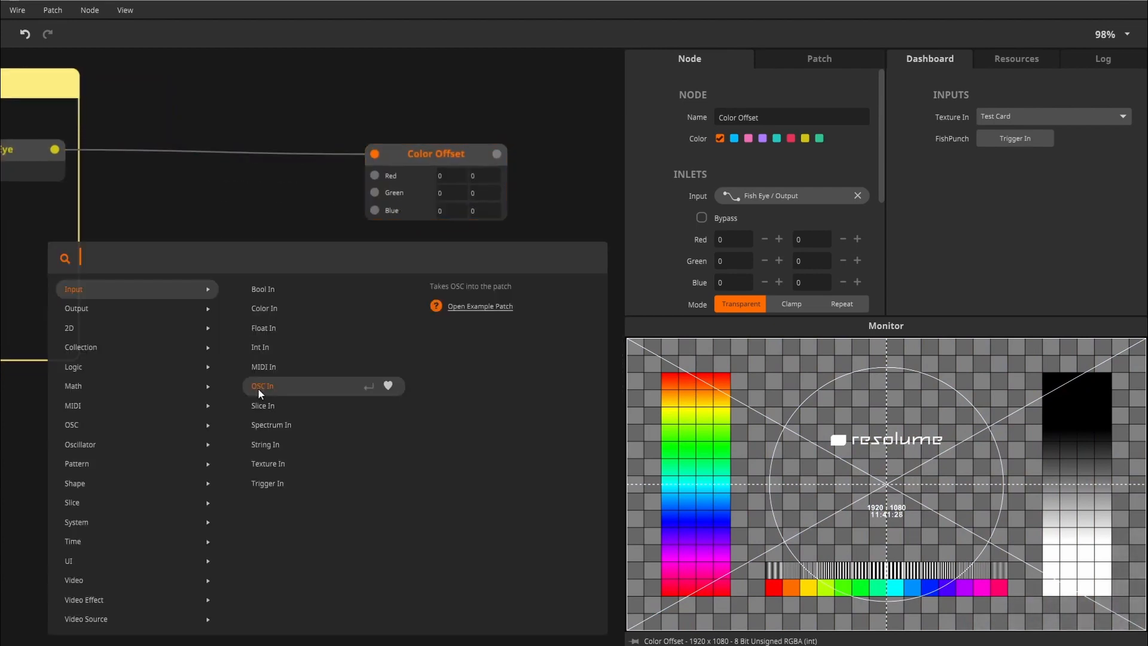
type("tr")
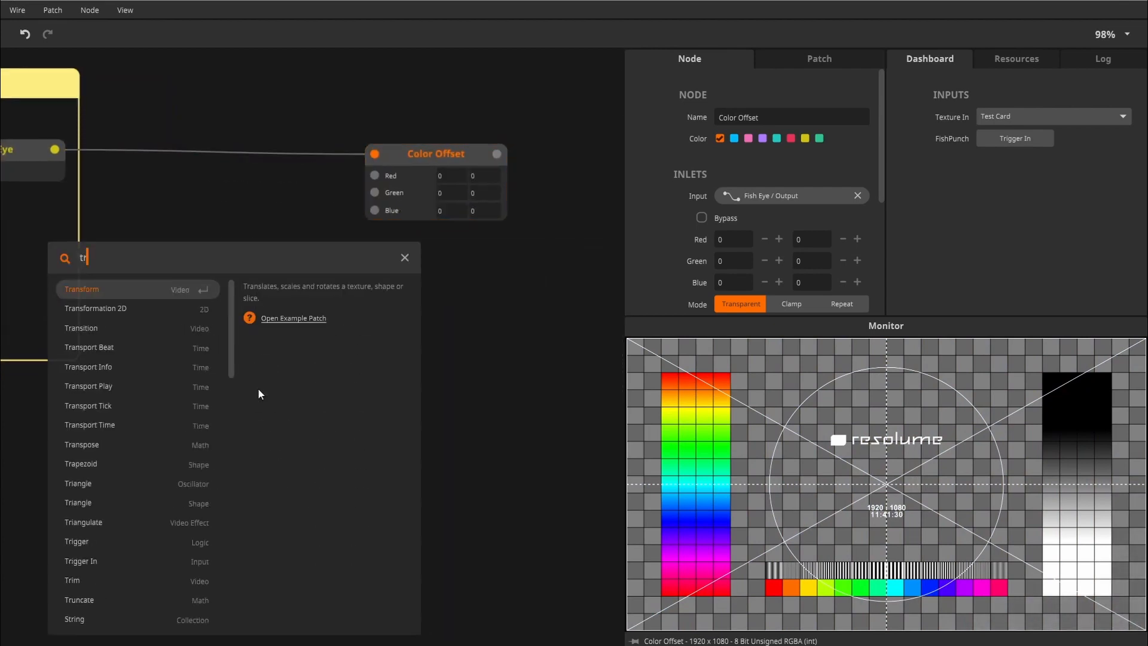
type("igg")
key("Down")
key("Return")
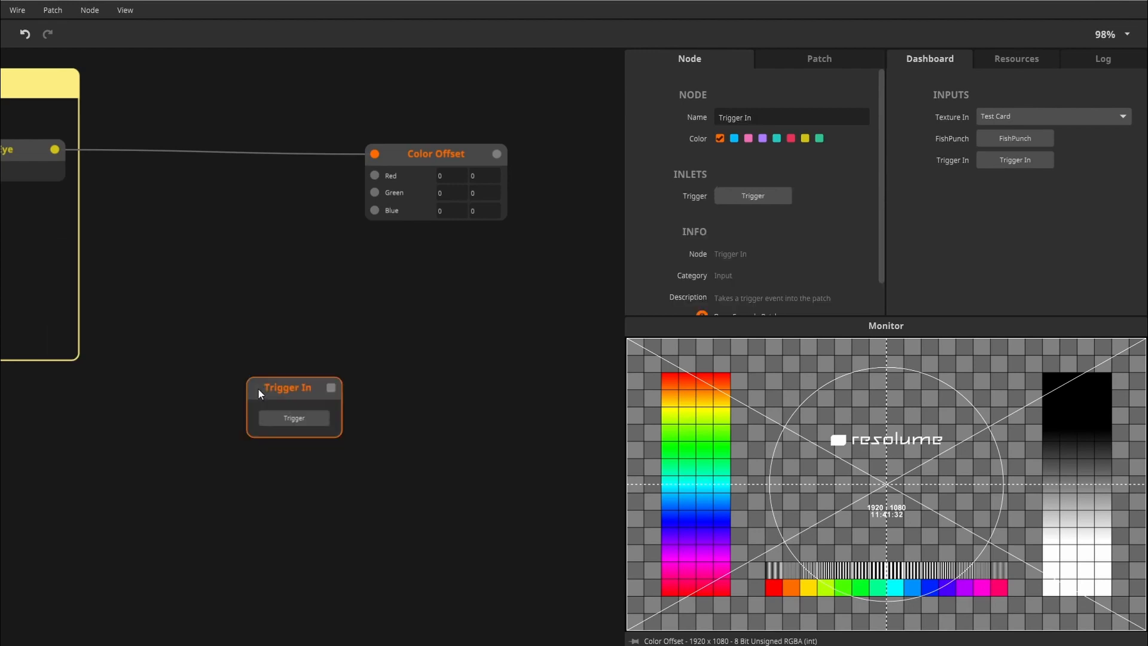
left_click_drag(259, 390, 76, 398)
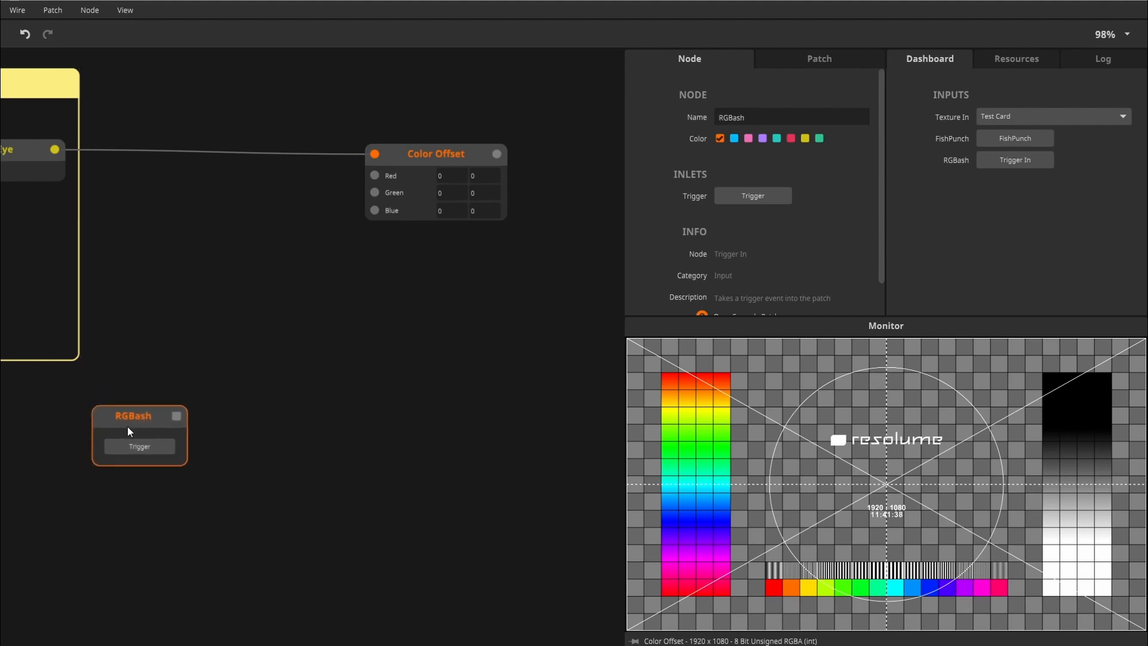
Add a Random node triggered by RGBash and set its type to Float2.
left_click_drag(185, 369, 252, 379)
type("rand")
key("Return")
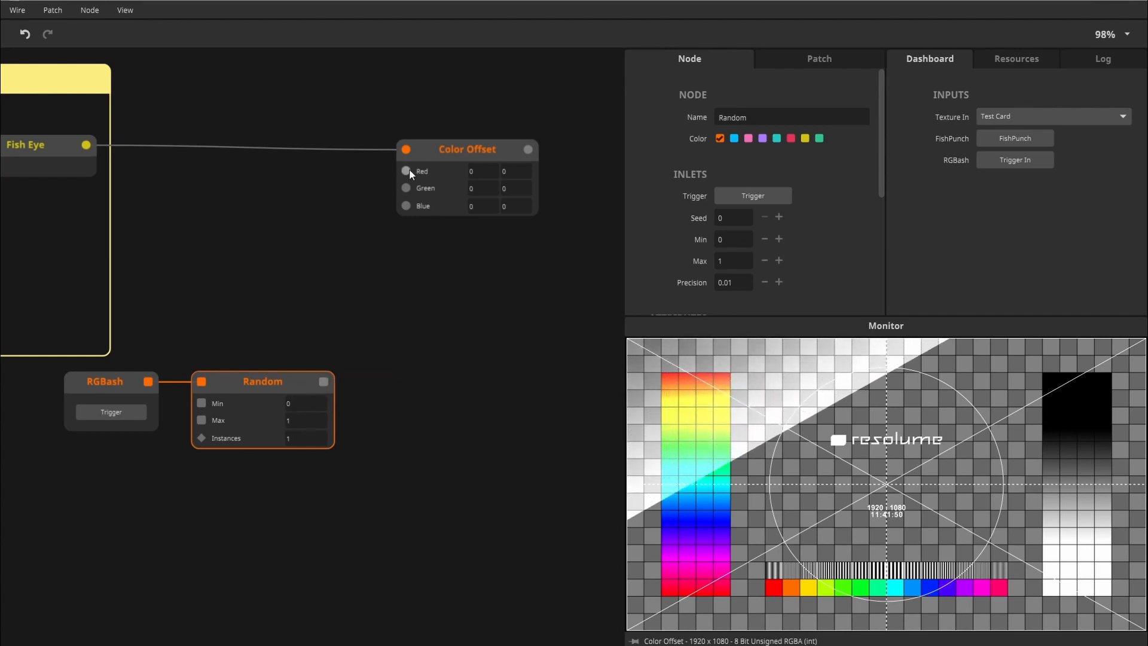
mouse_move(410, 171)
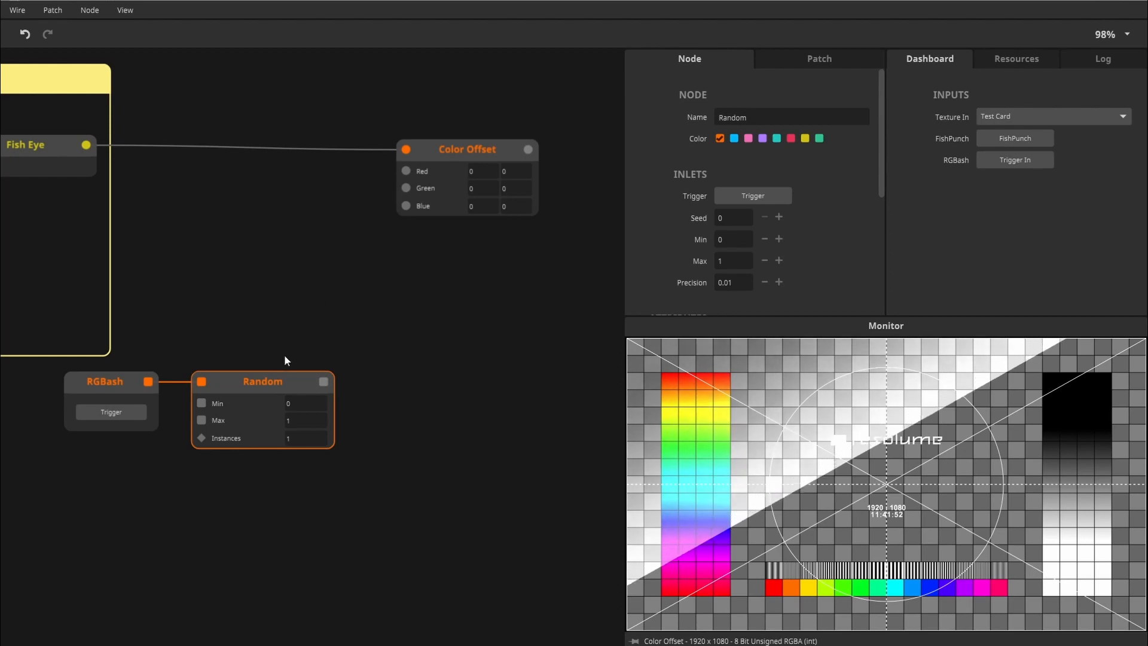
scroll(738, 188, "down", 3)
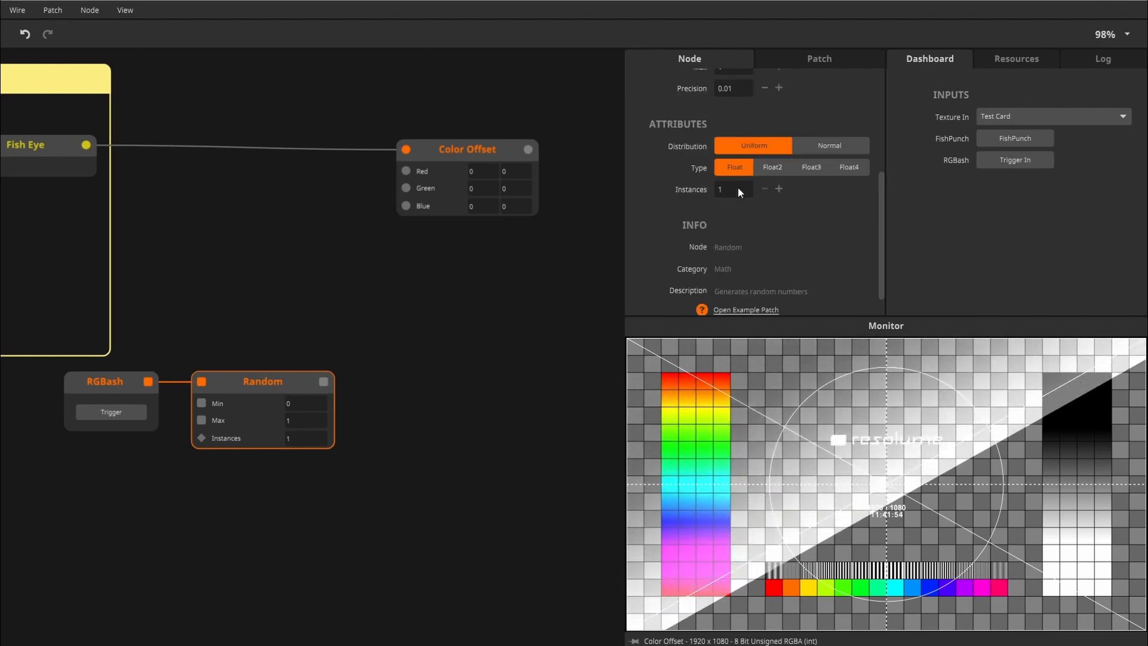
left_click(772, 171)
Set both of Random's Min values to -100 and both of its Max values to 100.
left_click(272, 404)
type("-100")
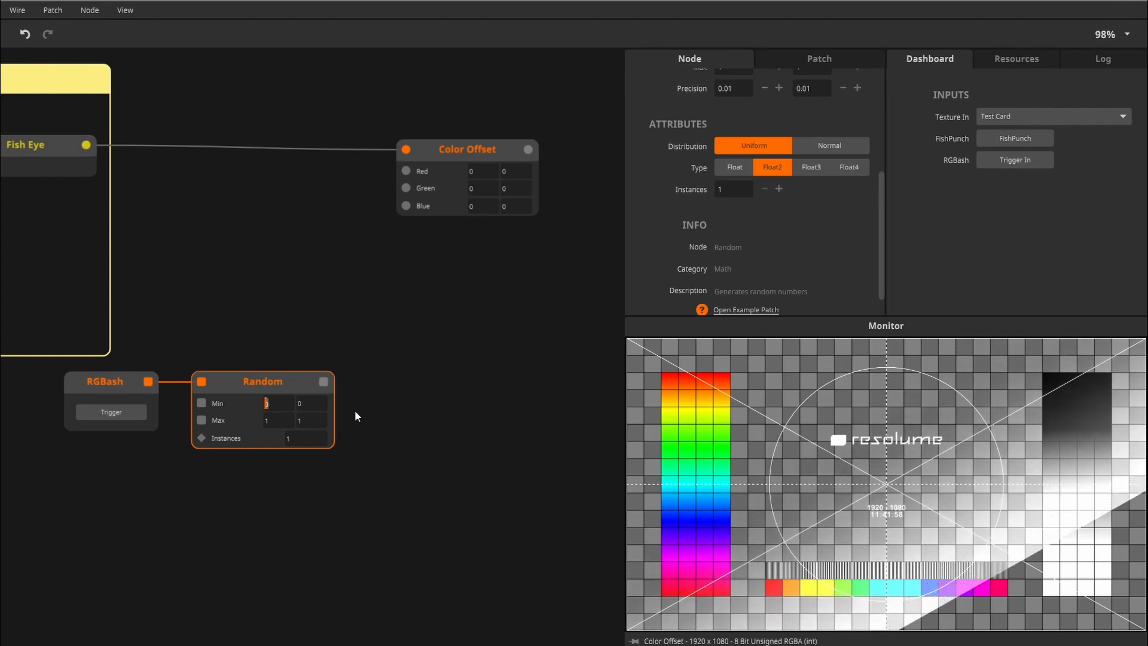
key("Tab")
type("-100")
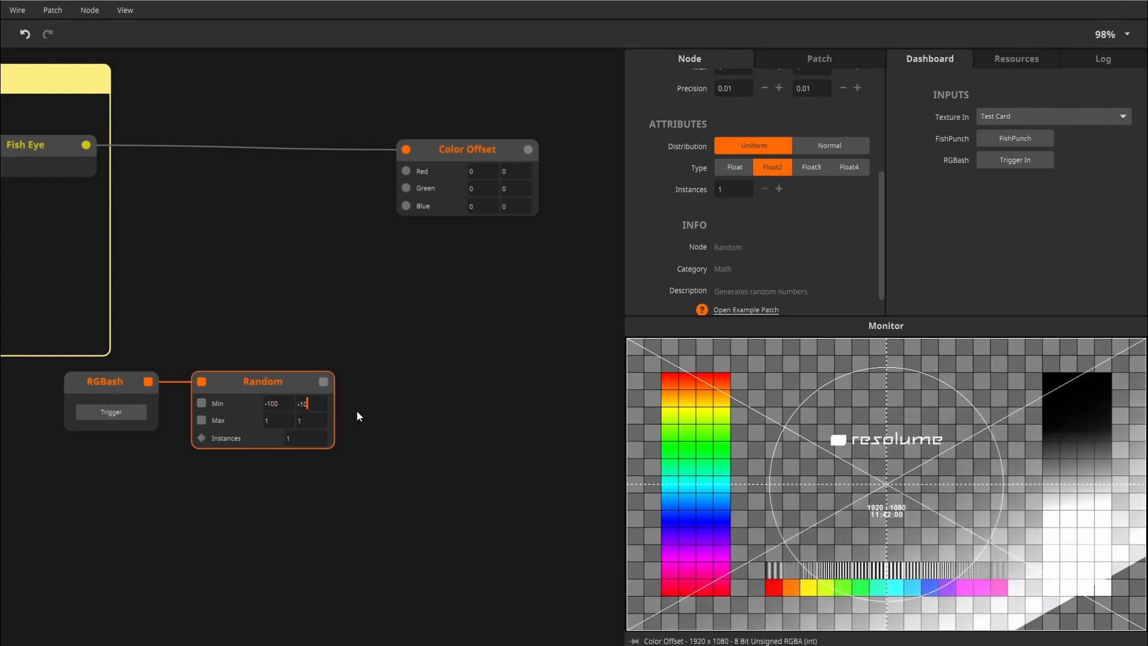
key("Tab")
type("100")
key("Tab")
type("100")
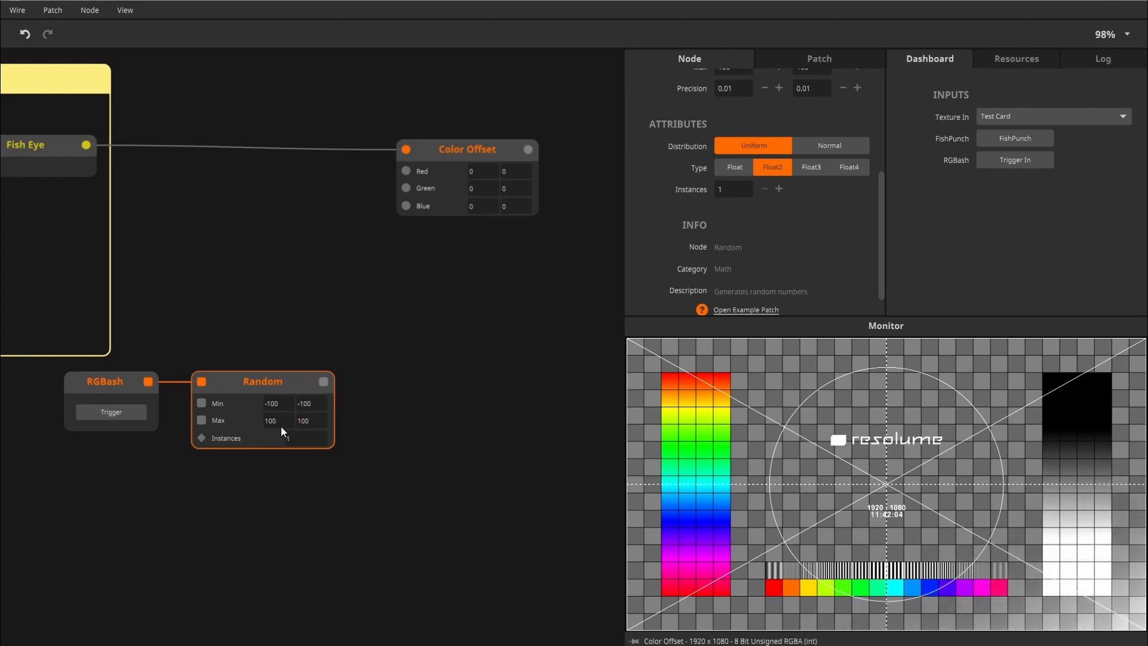
Try feeding Random's output into Color Offset's Red inlet and fire the RGBash trigger several times.
left_click_drag(322, 383, 399, 173)
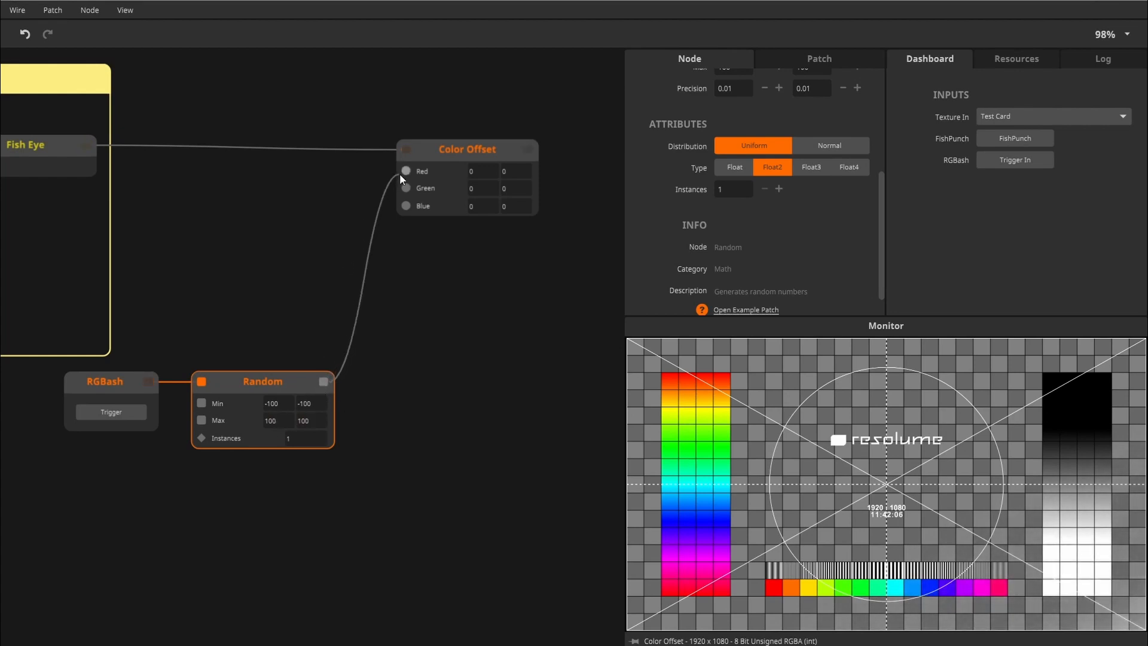
left_click(457, 154)
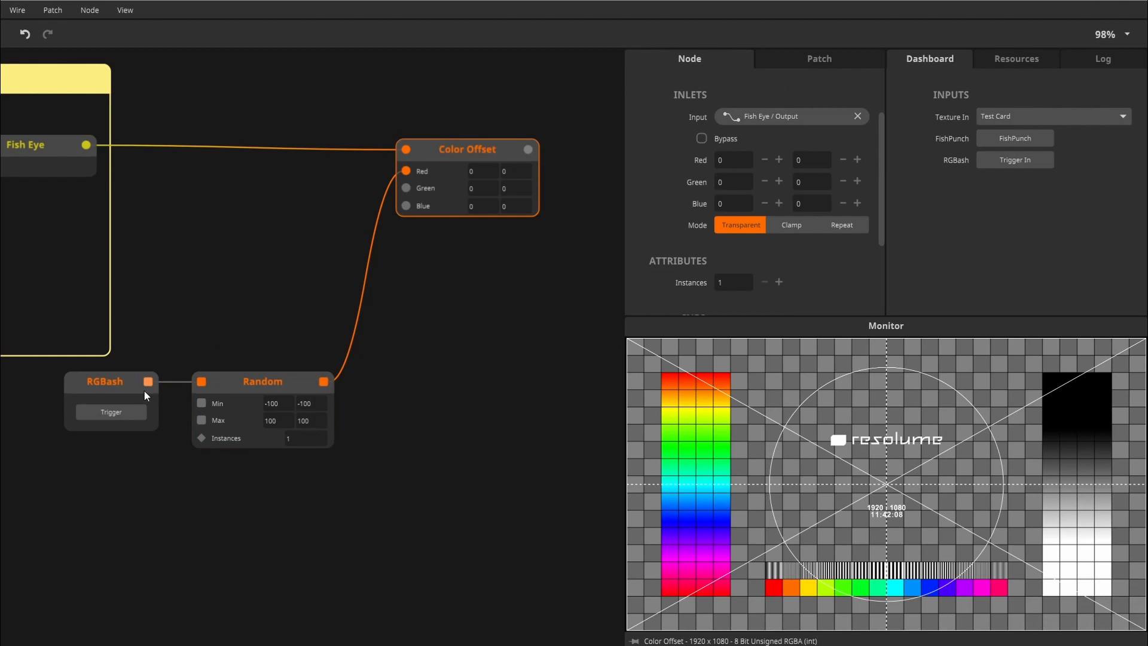
left_click(120, 423)
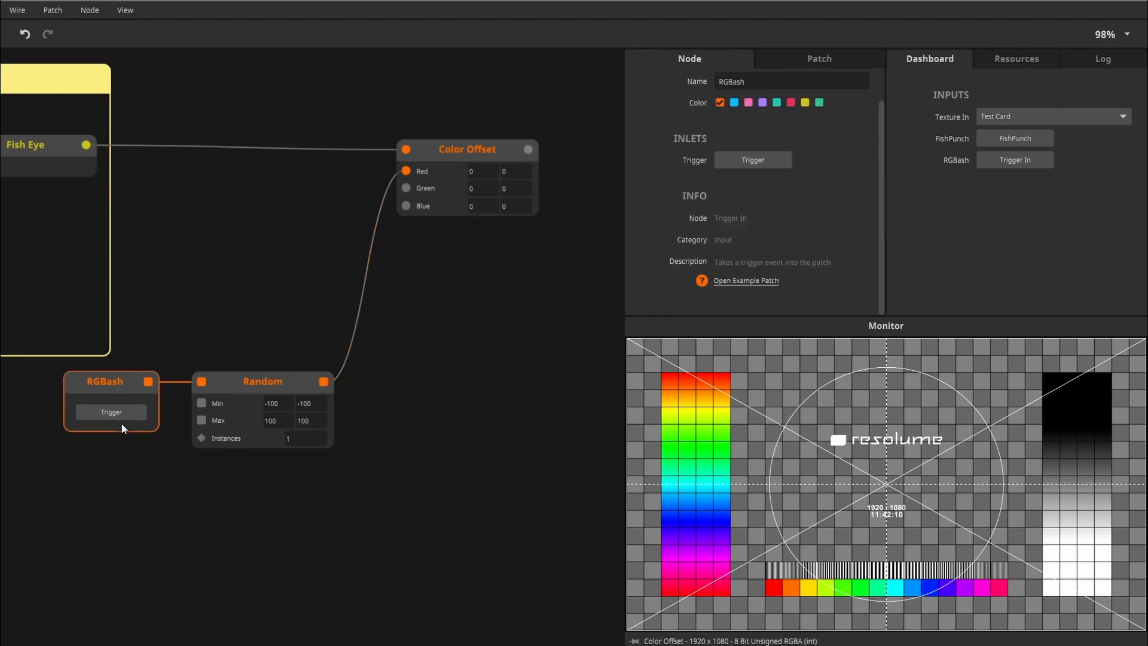
left_click(123, 416)
left_click(124, 413)
left_click(125, 413)
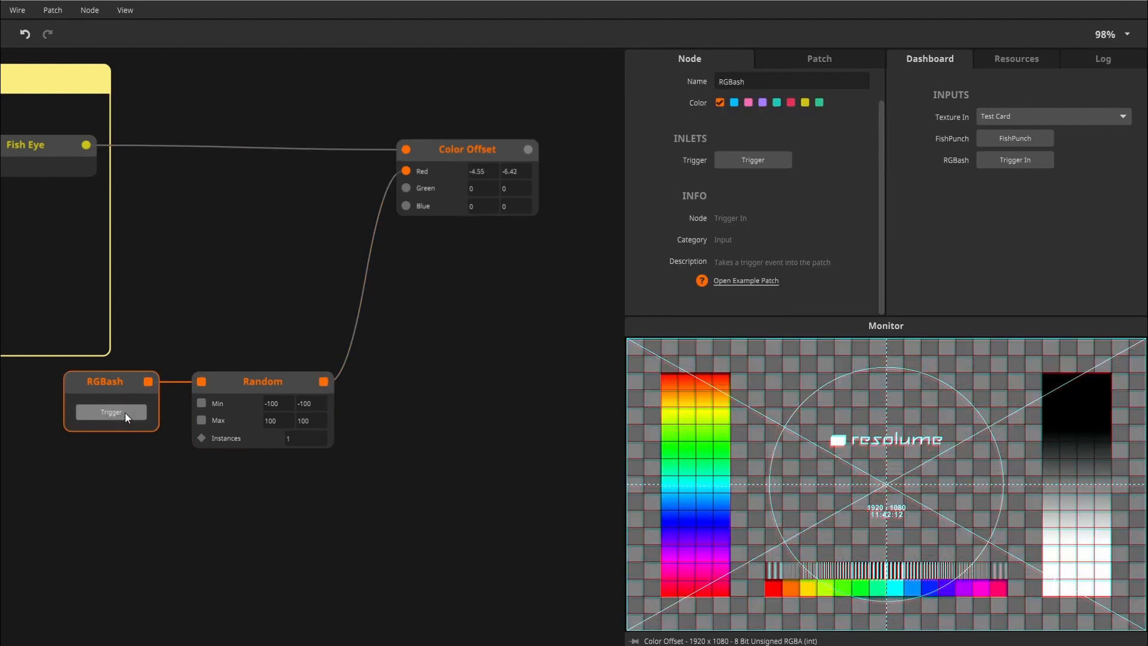
left_click(124, 413)
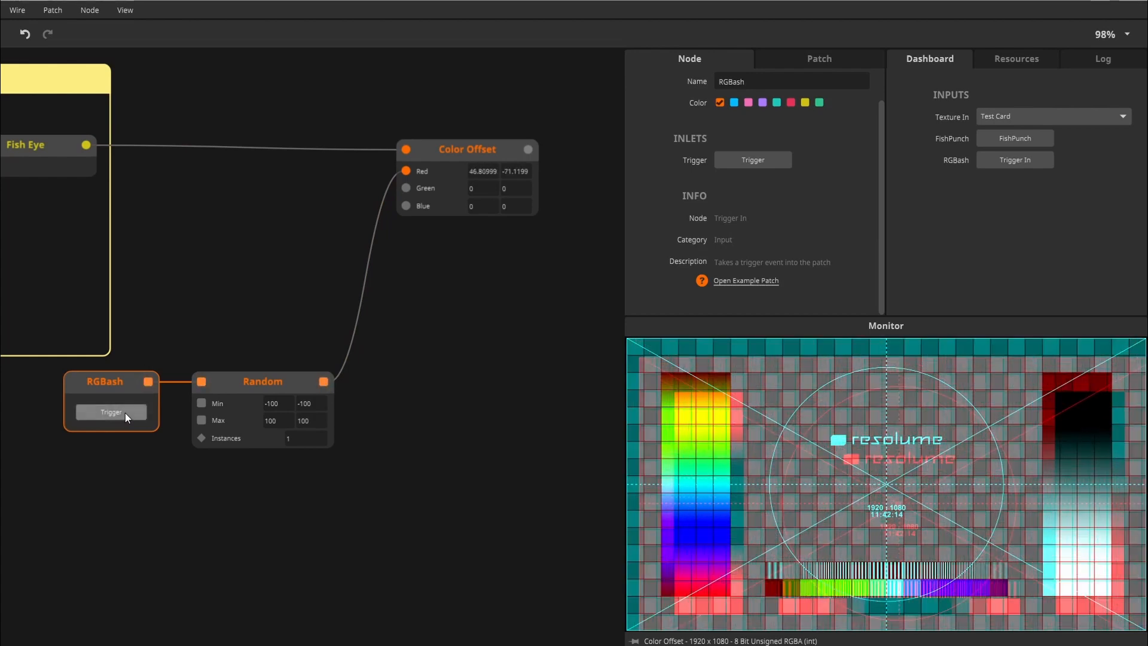
left_click(124, 412)
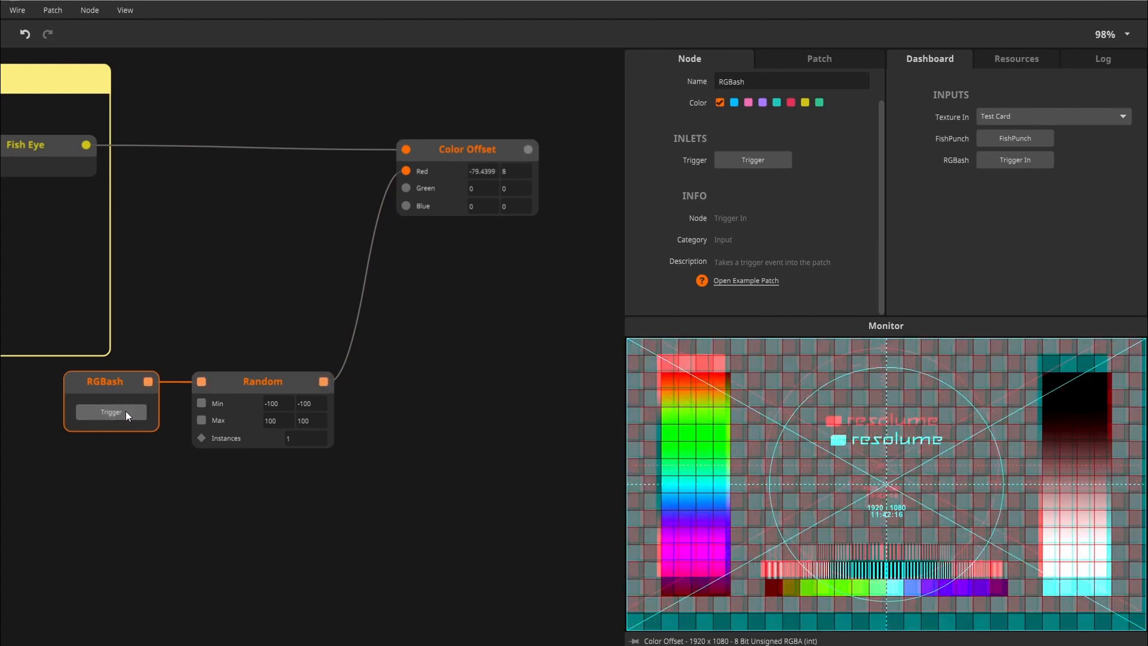
left_click(126, 411)
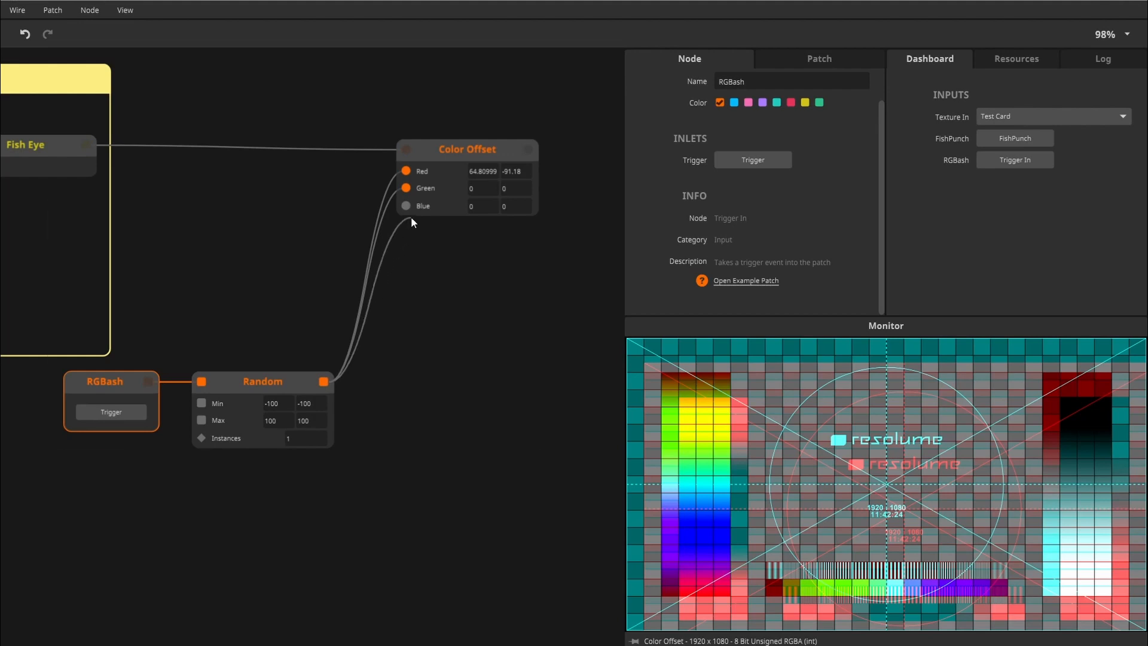
Try feeding the same Random output into Color Offset's Green and Blue inlets as well, and fire RGBash again.
left_click_drag(412, 222, 409, 207)
key("Escape")
left_click(128, 411)
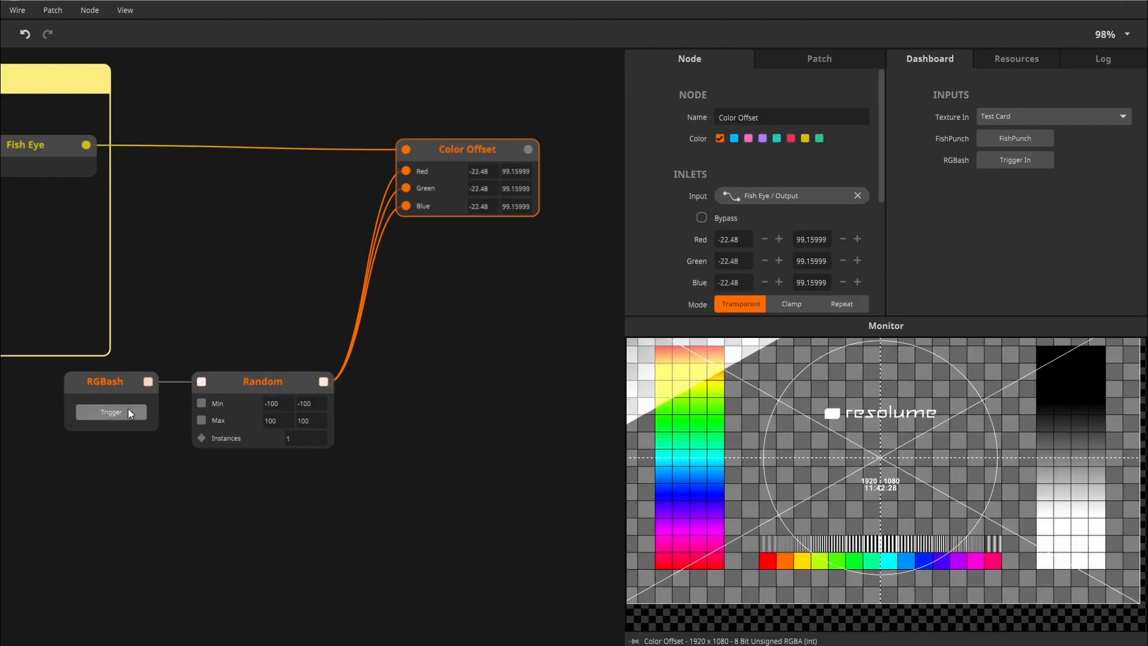
left_click(128, 408)
left_click(129, 408)
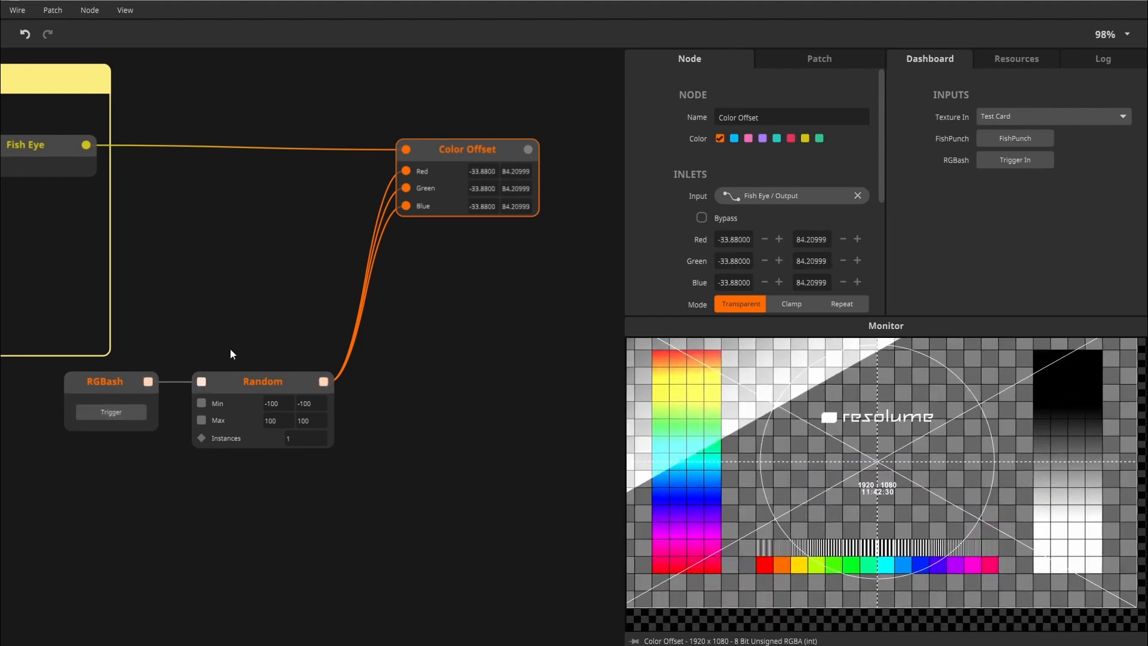
Remove the connections from Random to Color Offset's Red, Green and Blue inlets.
left_click(385, 210)
key("Delete")
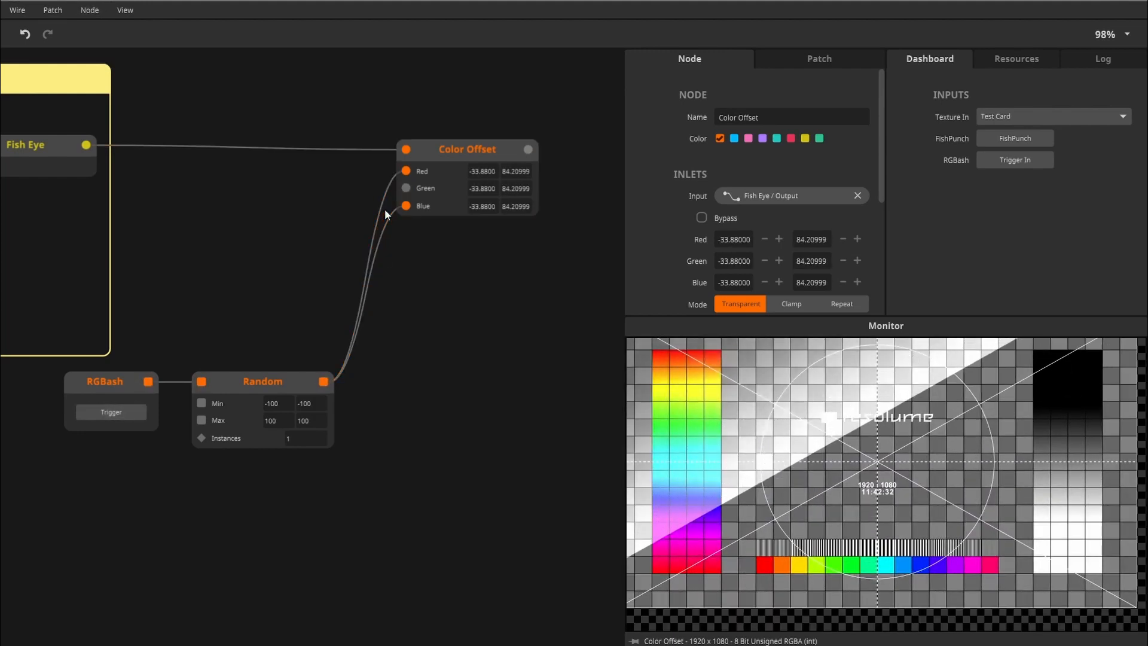
left_click(385, 210)
key("Delete")
left_click(386, 211)
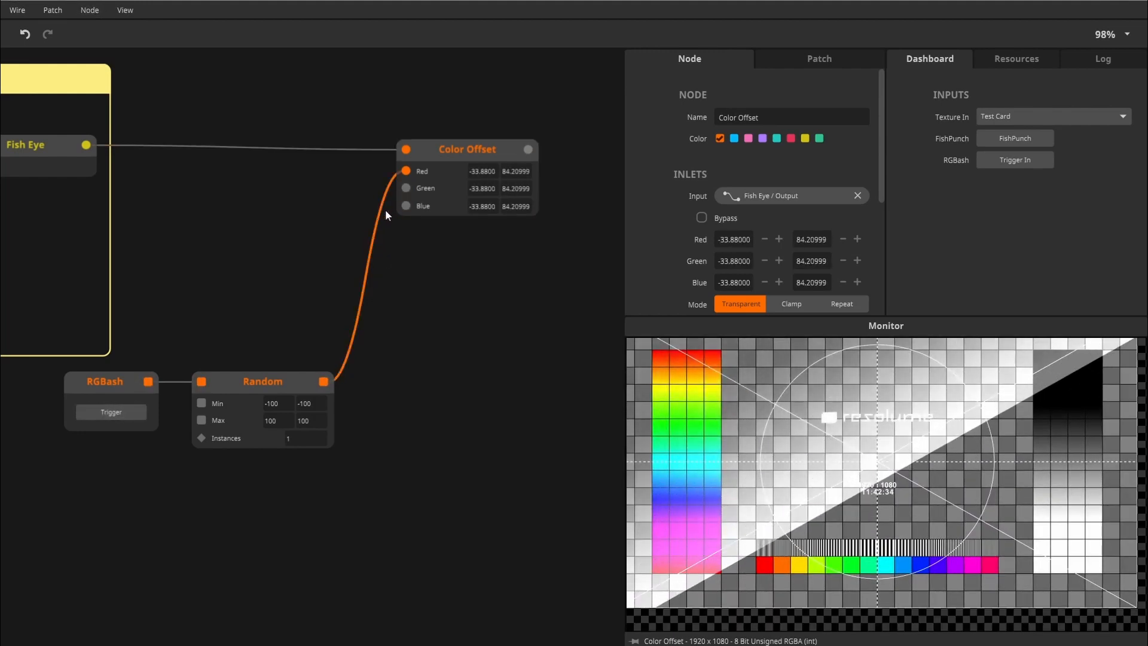
key("Delete")
Move RGBash and Random together away from Color Offset and set Random's Instances to 3.
scroll(175, 459, "down", 1)
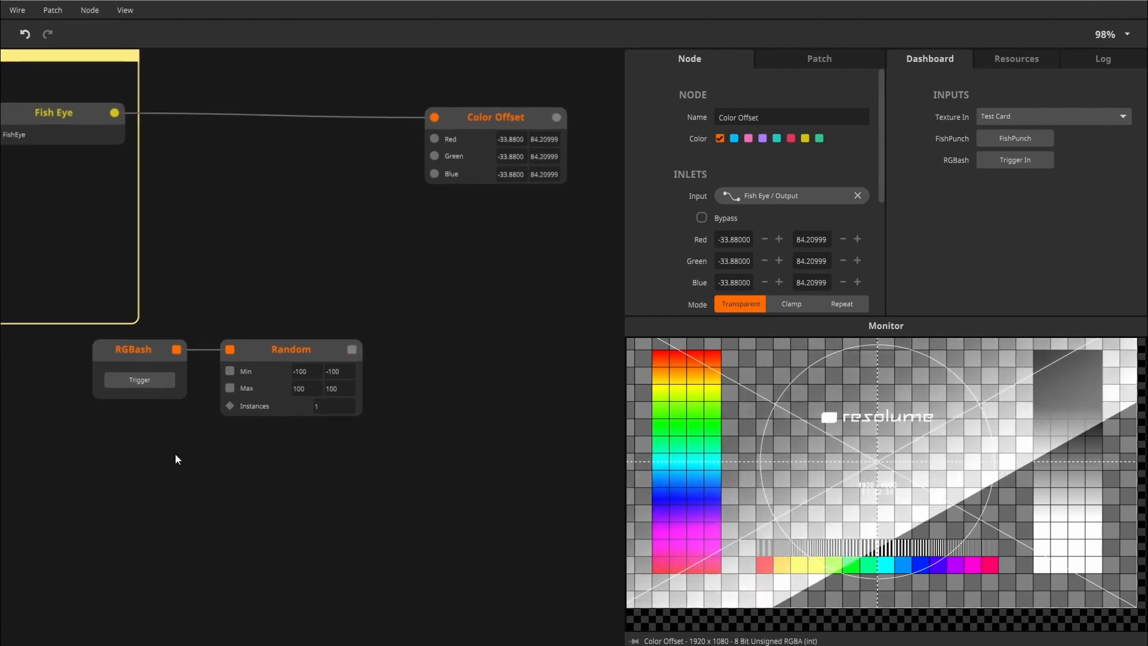
left_click_drag(102, 475, 202, 385)
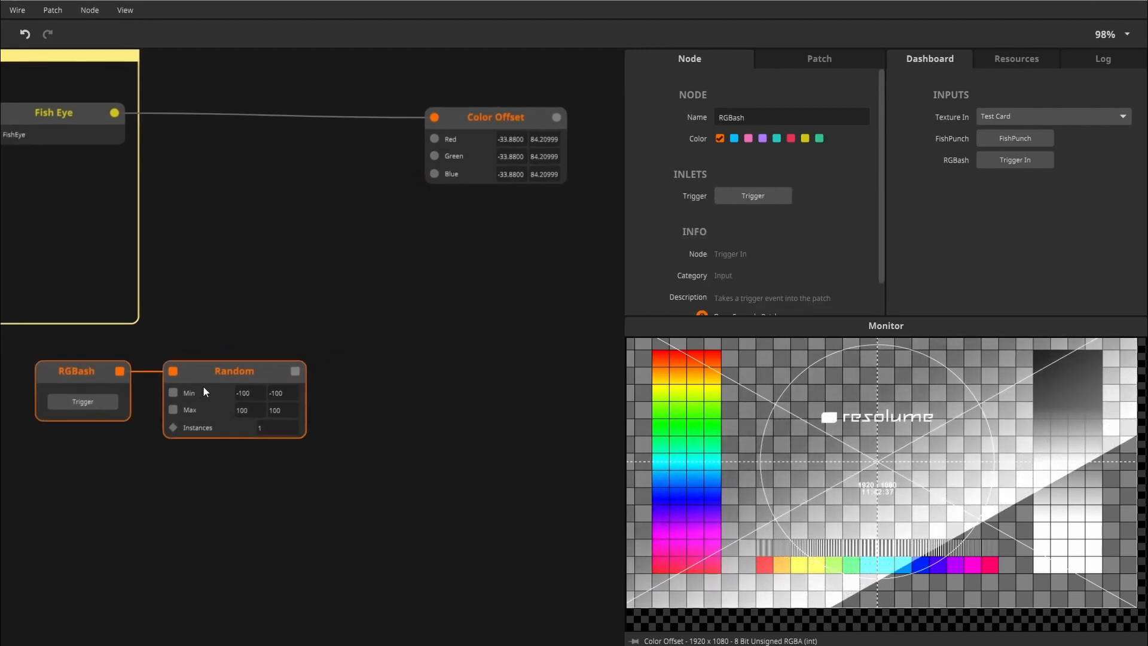
double_click(278, 432)
type("3")
left_click(303, 501)
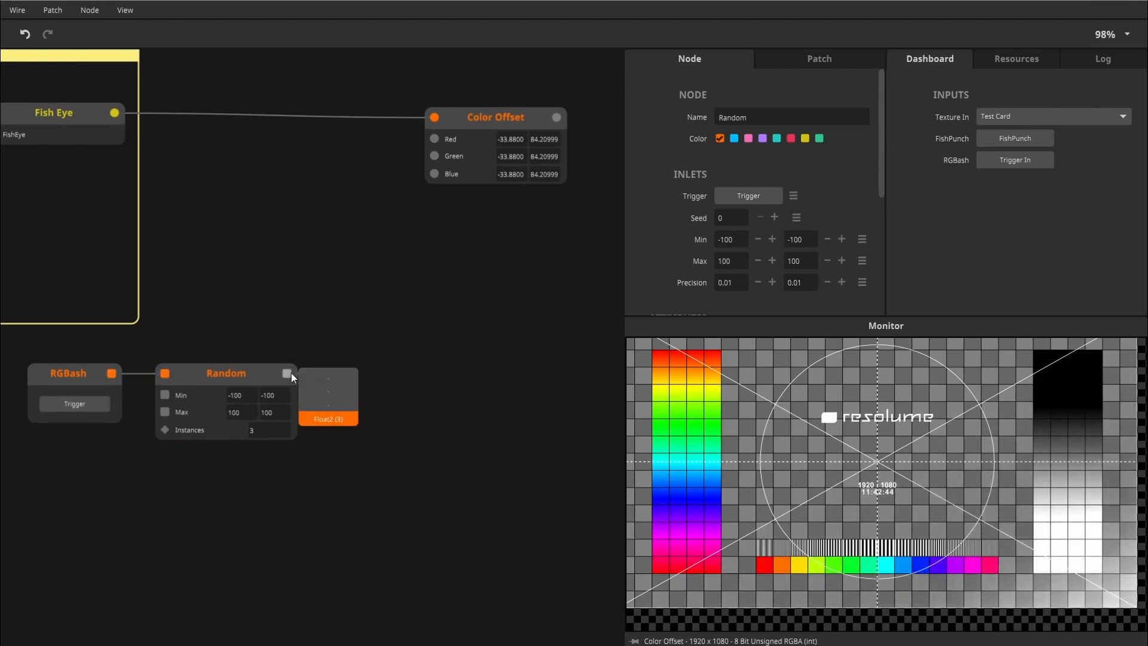
Add a Split node on Random's output and connect Channels 0, 1 and 2 to Color Offset's Red, Green and Blue inlets.
left_click_drag(291, 377, 361, 381)
type("split")
key("Return")
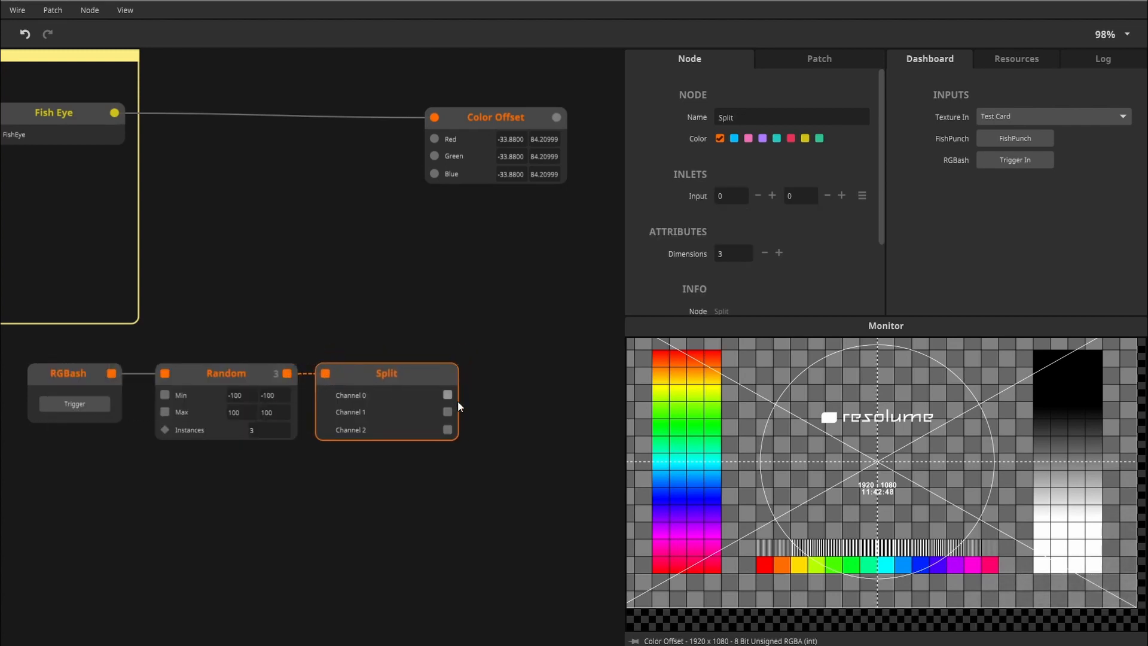
left_click_drag(447, 395, 439, 172)
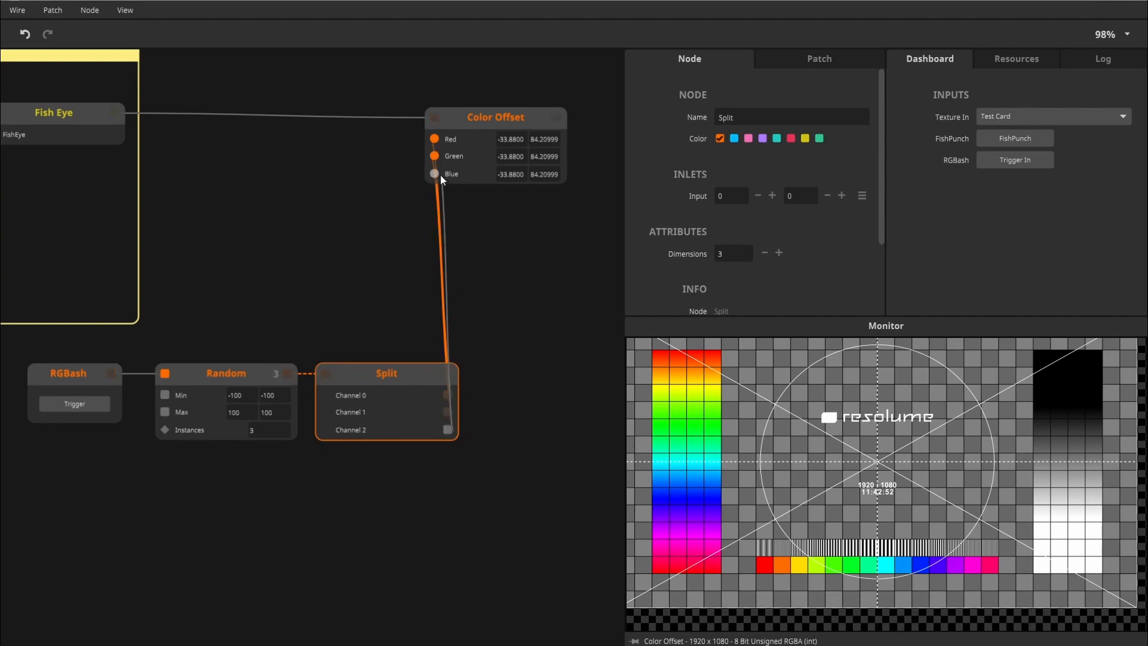
Rearrange RGBash, Random and Split in a row beyond the FISHPUNCH frame, and place Color Offset after them, level with Fish Eye.
left_click_drag(289, 324, 345, 263)
left_click_drag(152, 452, 321, 316)
left_click_drag(322, 415, 329, 476)
left_click_drag(378, 265, 91, 414)
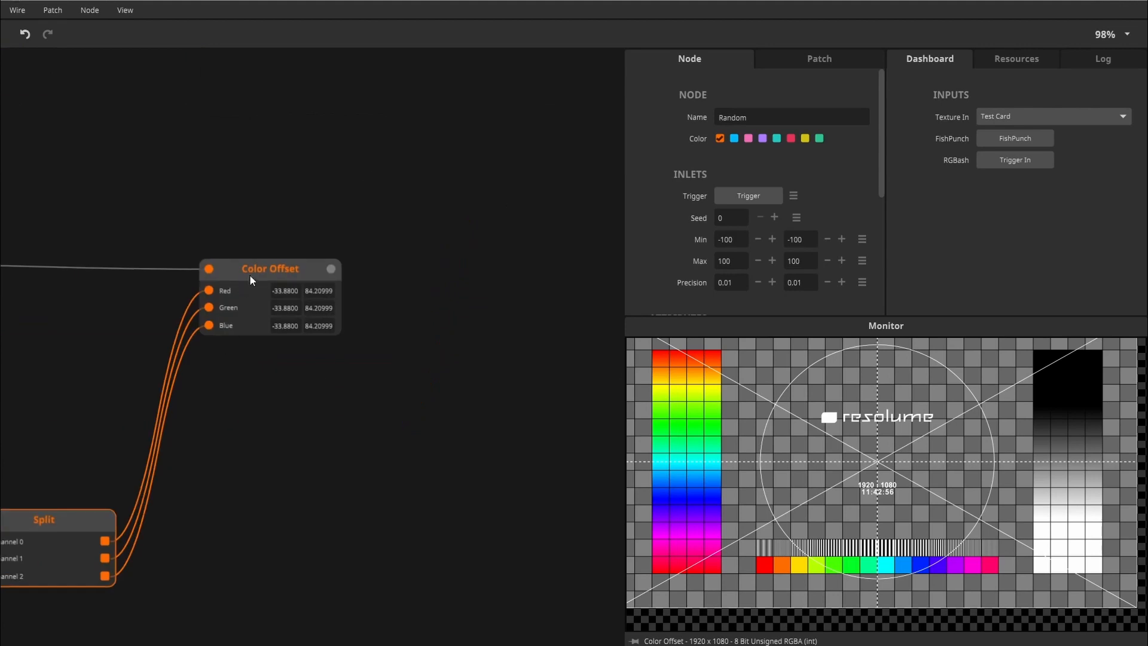
left_click_drag(250, 275, 627, 257)
scroll(251, 541, "down", 2)
left_click_drag(251, 546, 440, 443)
scroll(439, 443, "down", 1)
scroll(3, 558, "down", 1)
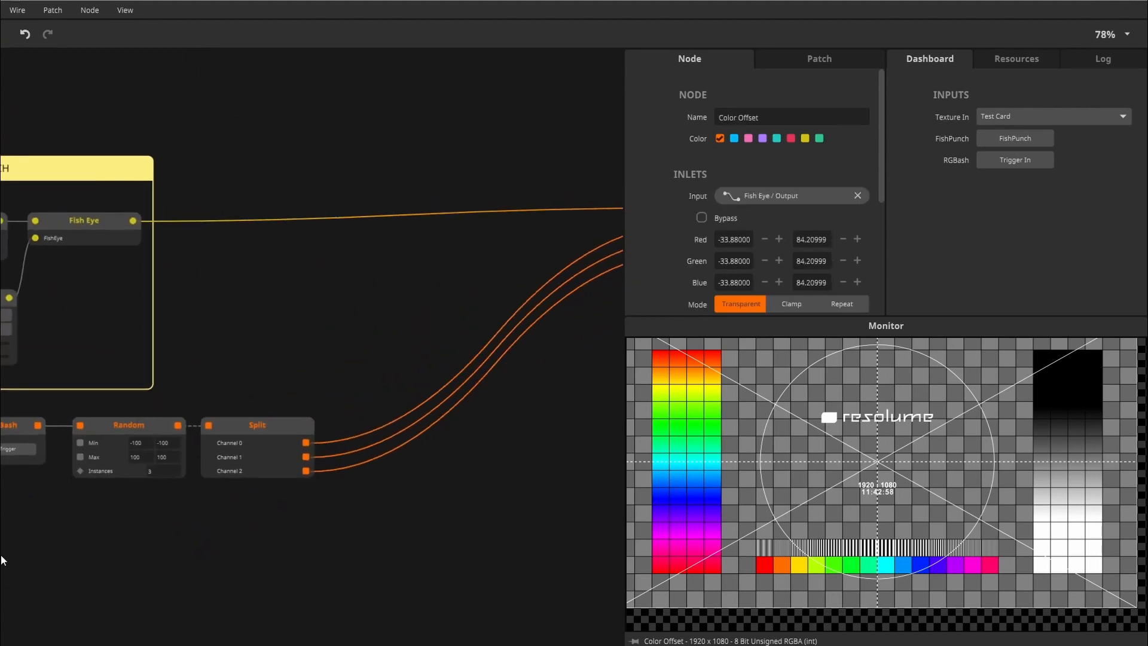
left_click_drag(1, 554, 210, 417)
left_click_drag(226, 429, 451, 278)
left_click_drag(589, 256, 416, 258)
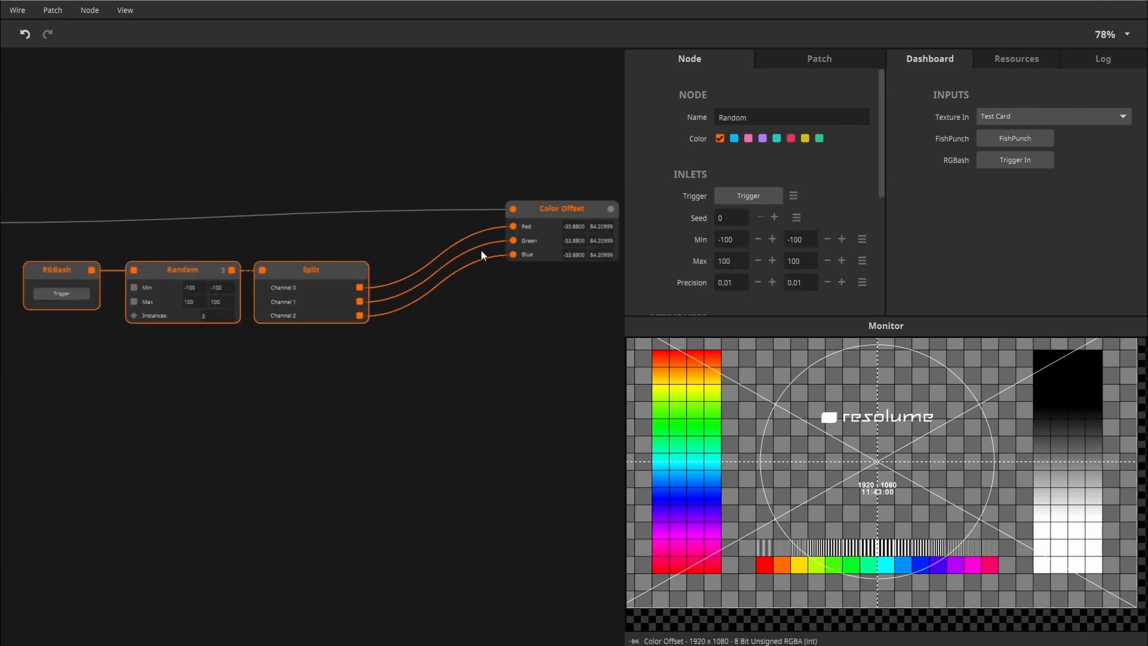
left_click_drag(569, 213, 499, 226)
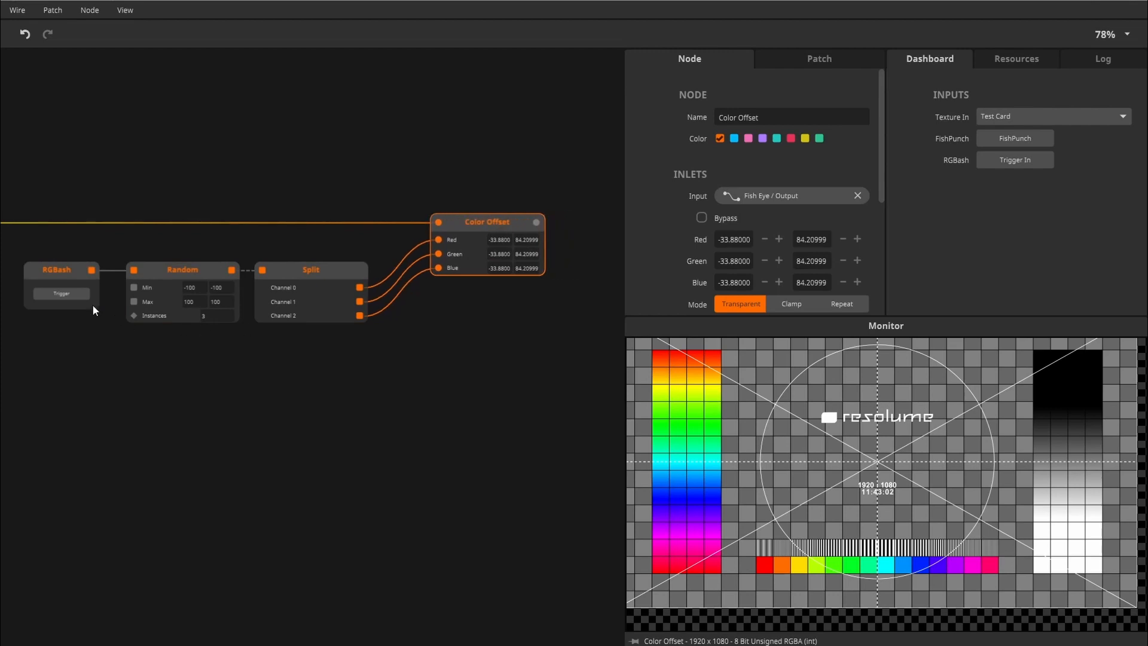
Fire the RGBash trigger repeatedly to check the random offsets of the three color channels in the monitor.
left_click(56, 295)
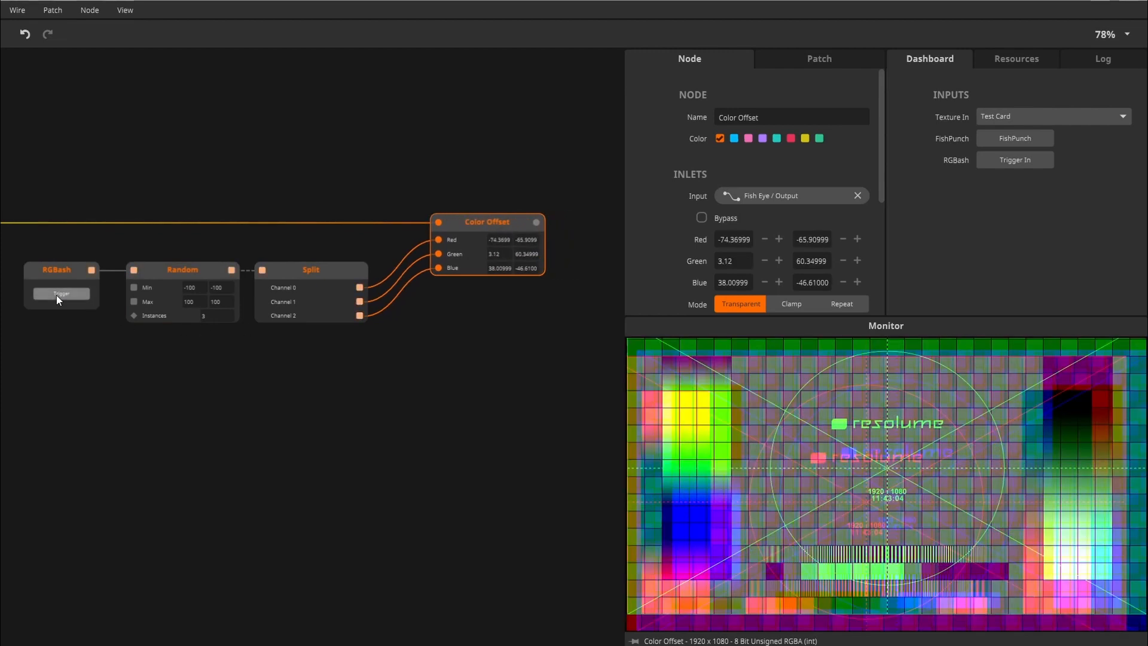
left_click(56, 295)
left_click(56, 295)
left_click(56, 295)
left_click(56, 296)
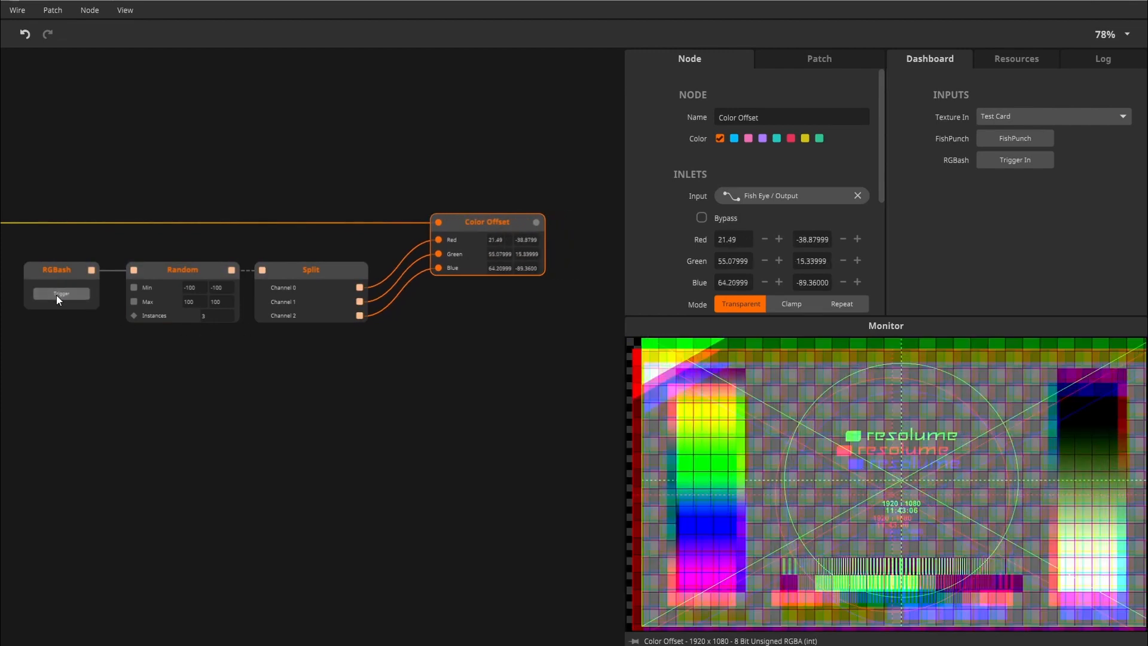
left_click(56, 295)
left_click(56, 296)
left_click(56, 295)
left_click(56, 294)
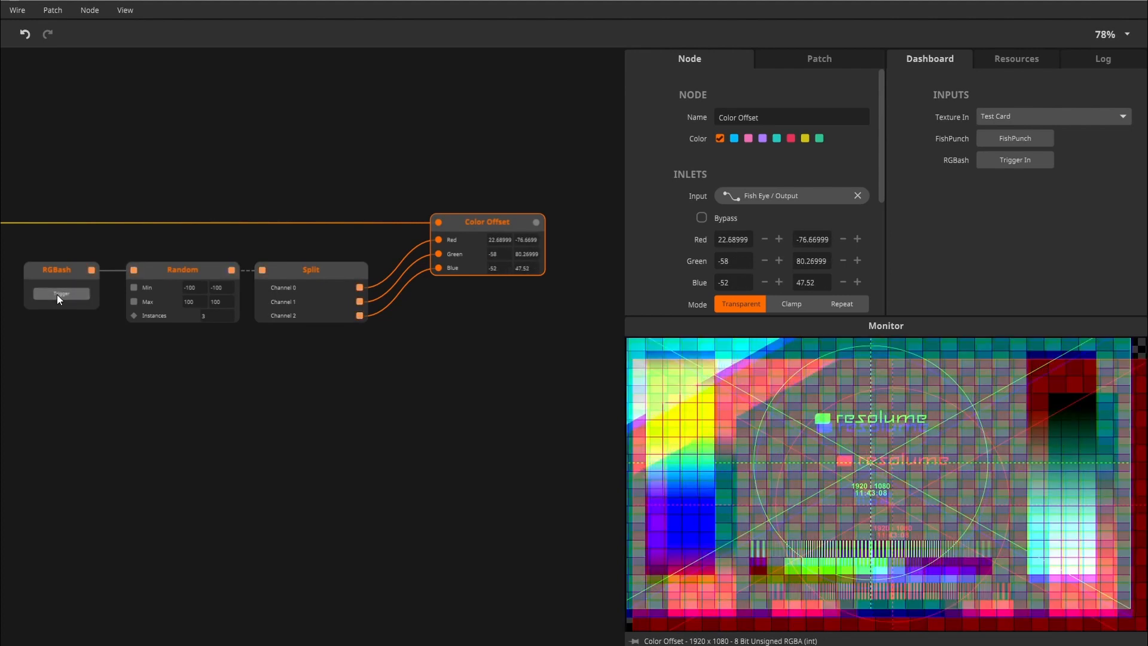
left_click(57, 295)
Add an Attack Release node triggered by RGBash, placed below Random, and shift RGBash away to make room.
left_click_drag(140, 408, 201, 365)
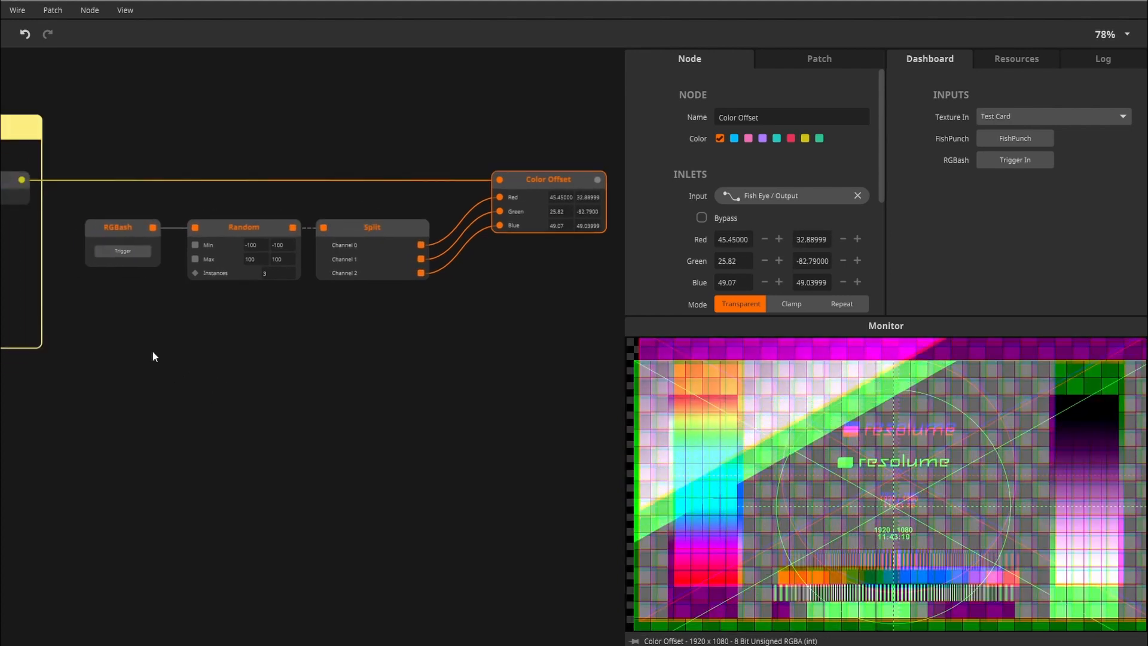
mouse_move(126, 357)
left_mouse_down()
mouse_move(97, 408)
mouse_move(69, 415)
left_mouse_up()
mouse_move(137, 407)
left_mouse_down()
mouse_move(274, 332)
mouse_move(290, 357)
left_mouse_up()
left_click_drag(239, 368, 282, 344)
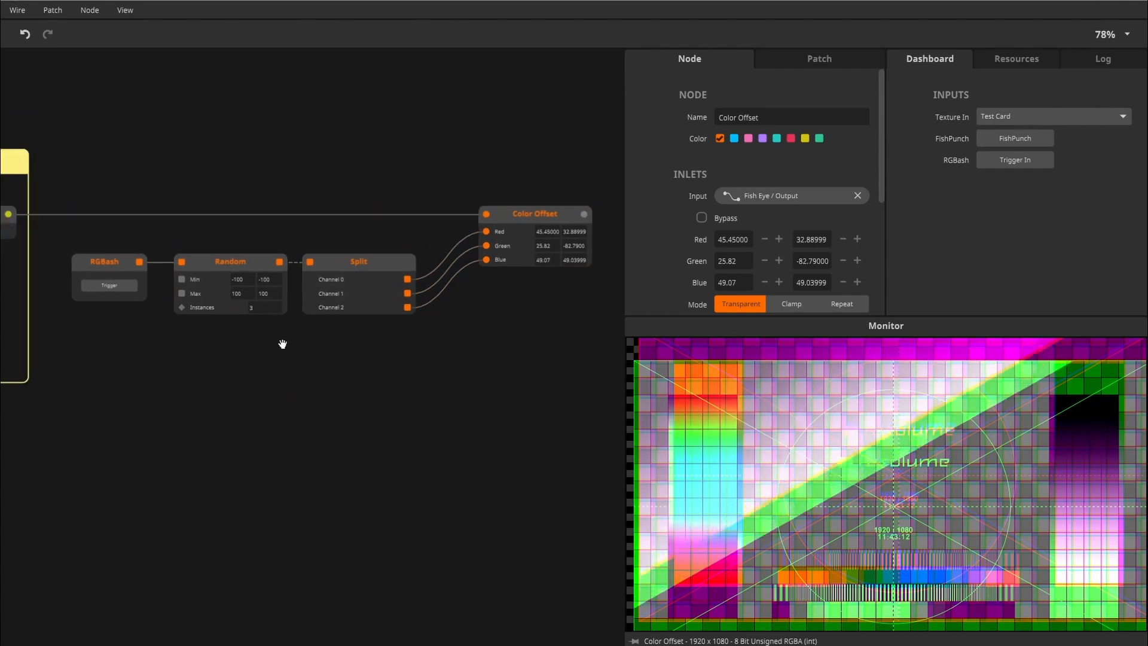
scroll(241, 347, "up", 4)
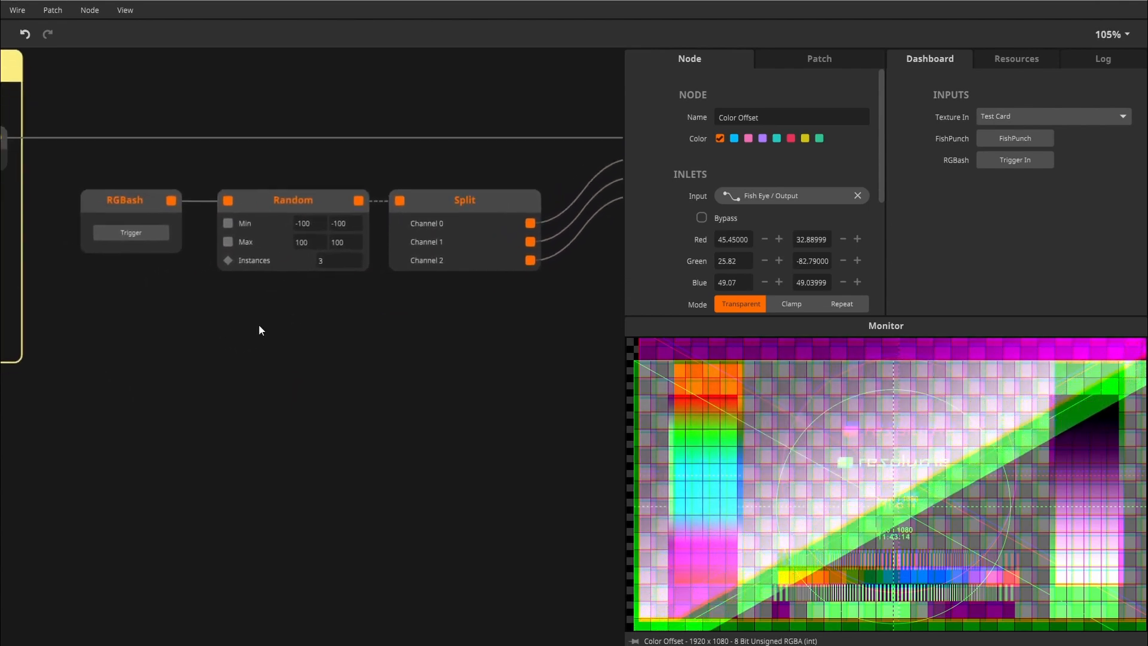
left_click_drag(142, 210, 247, 341)
double_click(167, 371)
type("at")
left_click(88, 328)
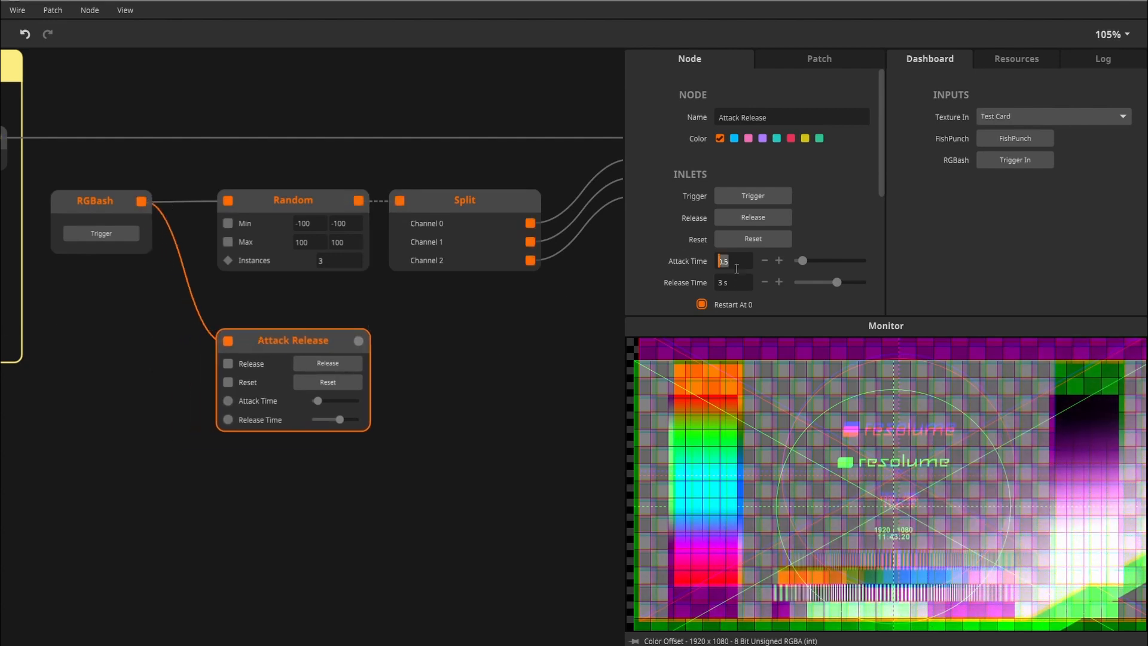
Set the Attack Release node's Attack Time to 0.1 s and its Release Time to 0.3 s.
type("0.1")
key("Tab")
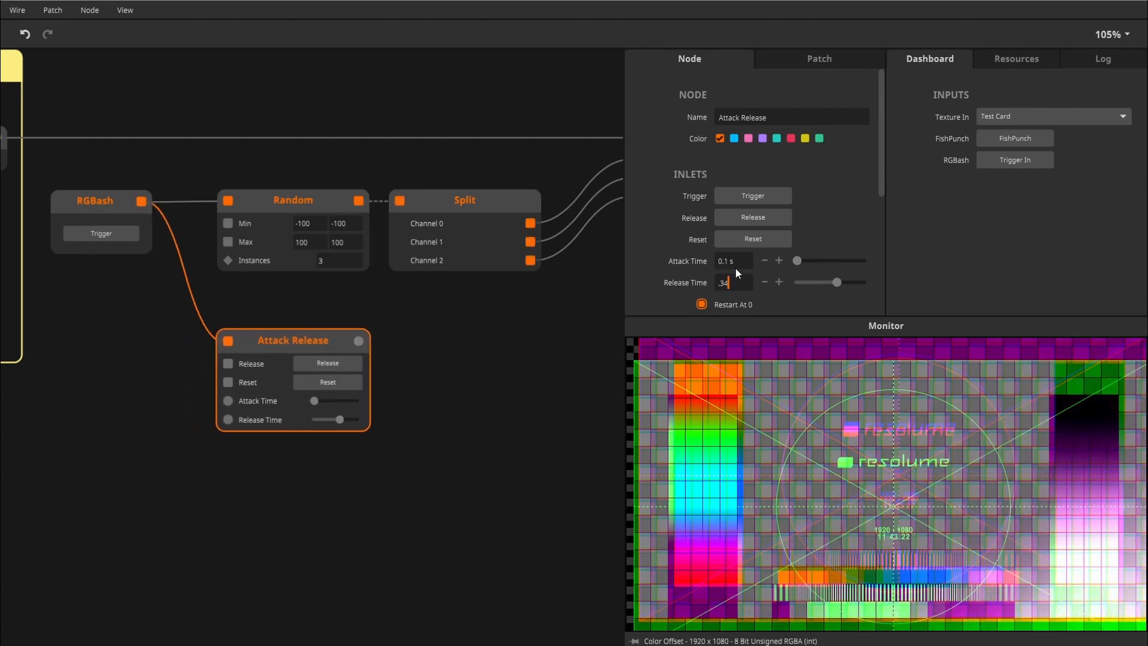
type(".34")
key("BackSpace")
key("Return")
left_click_drag(525, 322, 386, 356)
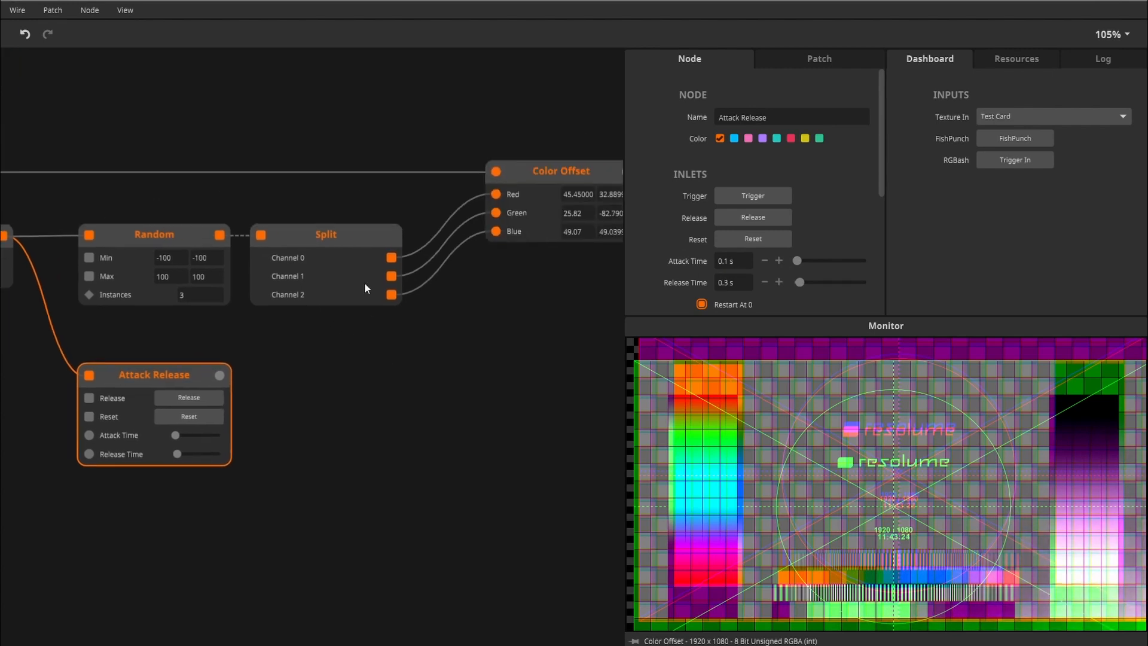
Shift Split and Color Offset away from Random and insert a Multiply node on the connection between Random and Split.
left_click_drag(258, 383, 468, 199)
left_click_drag(247, 253, 481, 266)
left_click_drag(247, 327, 324, 320)
double_click(300, 227)
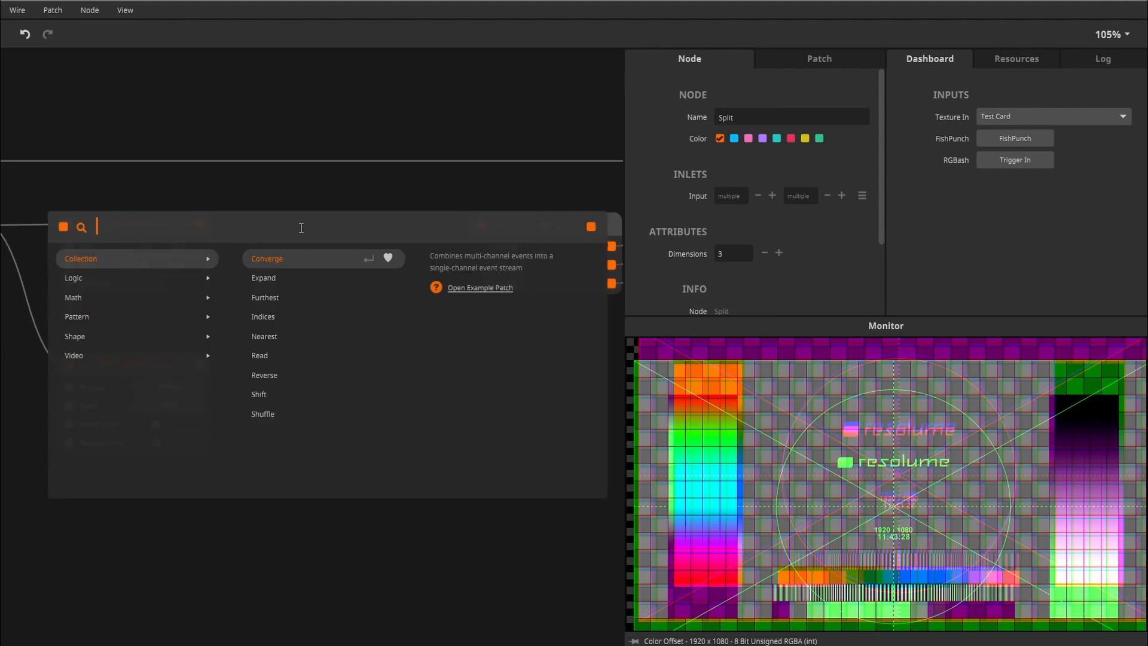
type("mul")
key("Return")
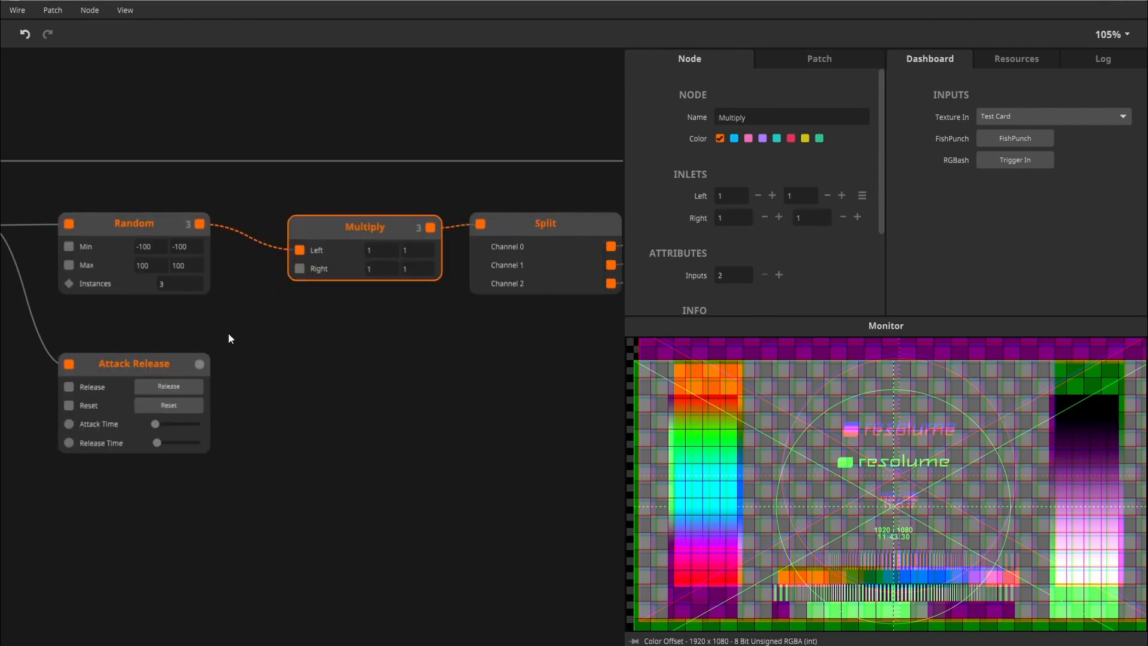
Connect the Attack Release output to Multiply's Right inlet and move Multiply and Attack Release closer to Random.
left_click_drag(316, 281, 311, 272)
left_click_drag(343, 239, 317, 242)
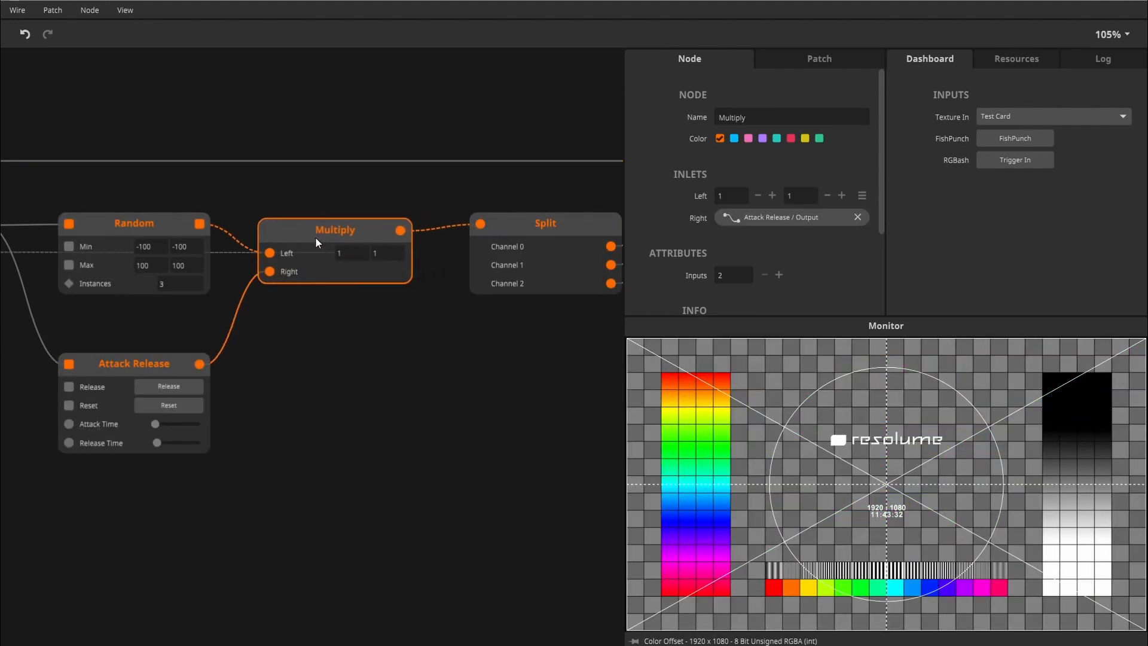
left_click_drag(158, 356, 155, 319)
Fire the RGBash trigger repeatedly to check the enveloped random color offsets on the Color Offset node's output in the monitor.
scroll(352, 361, "down", 3)
left_click_drag(355, 363, 231, 358)
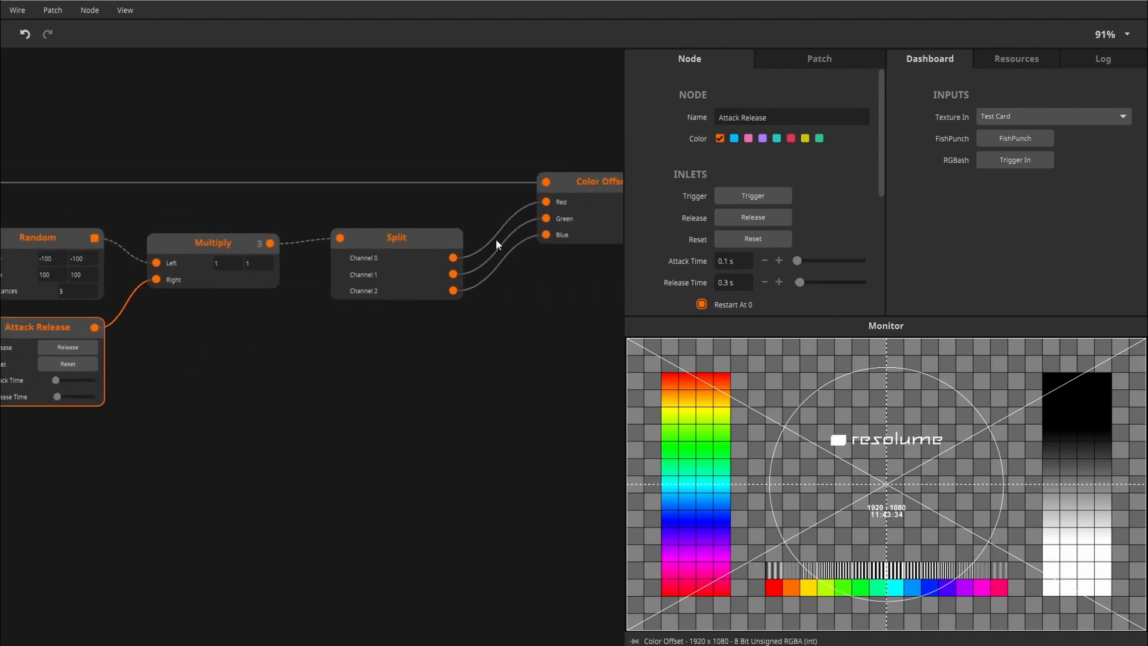
left_click(600, 184)
scroll(179, 448, "down", 3)
left_click(35, 311)
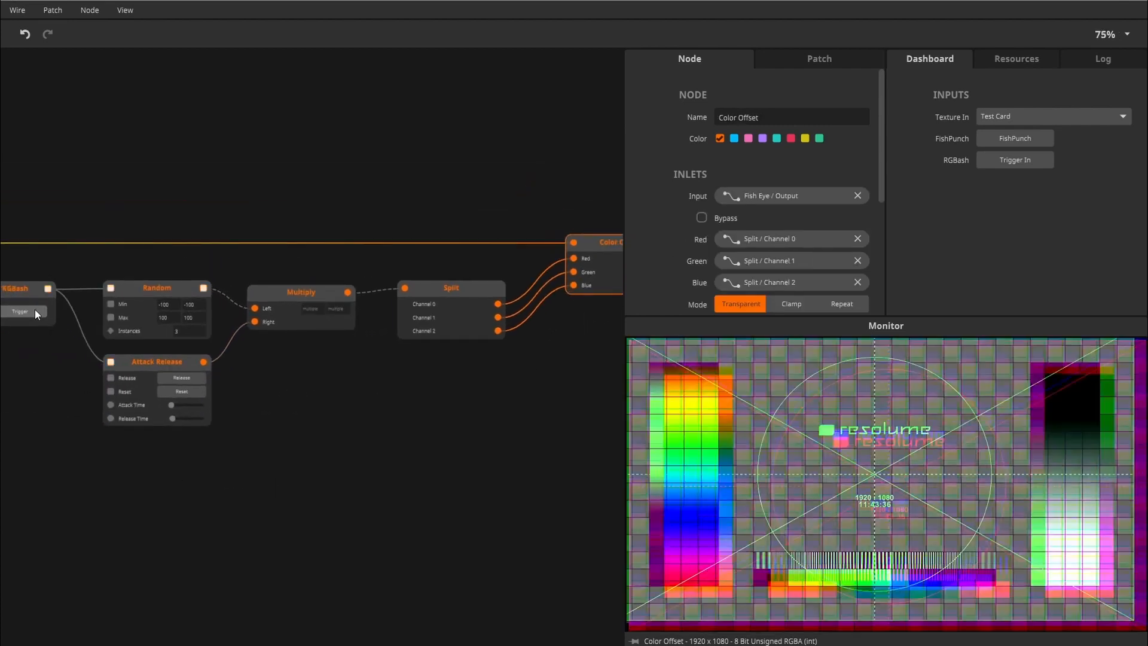
left_click(34, 311)
left_click(34, 311)
left_click(33, 310)
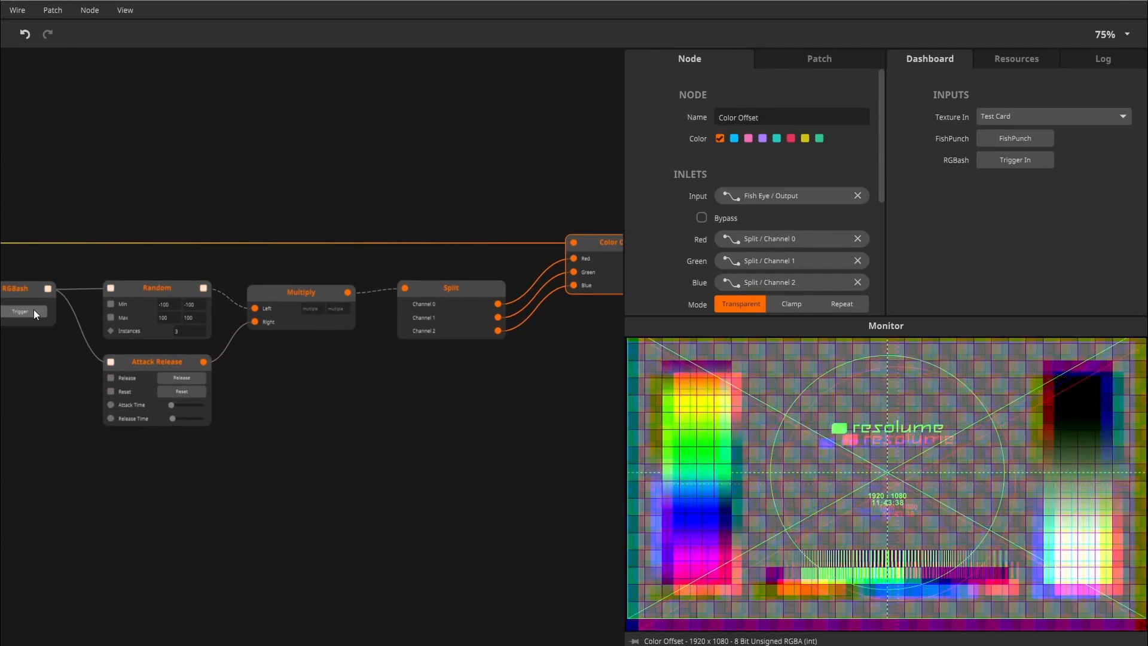
left_click(34, 311)
left_click(33, 310)
left_click(33, 311)
left_click(33, 311)
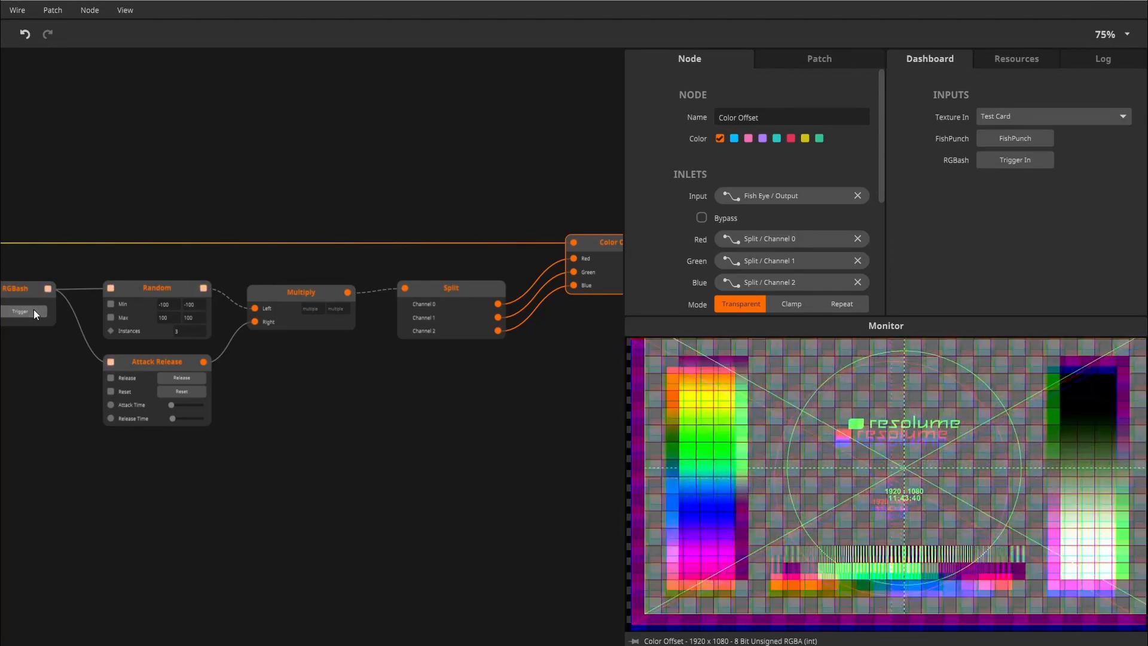
left_click(34, 311)
left_click(33, 311)
Examine the node chain from RGBash through Random, Attack Release, Multiply and Split to the Color Offset inlets.
scroll(307, 446, "up", 5)
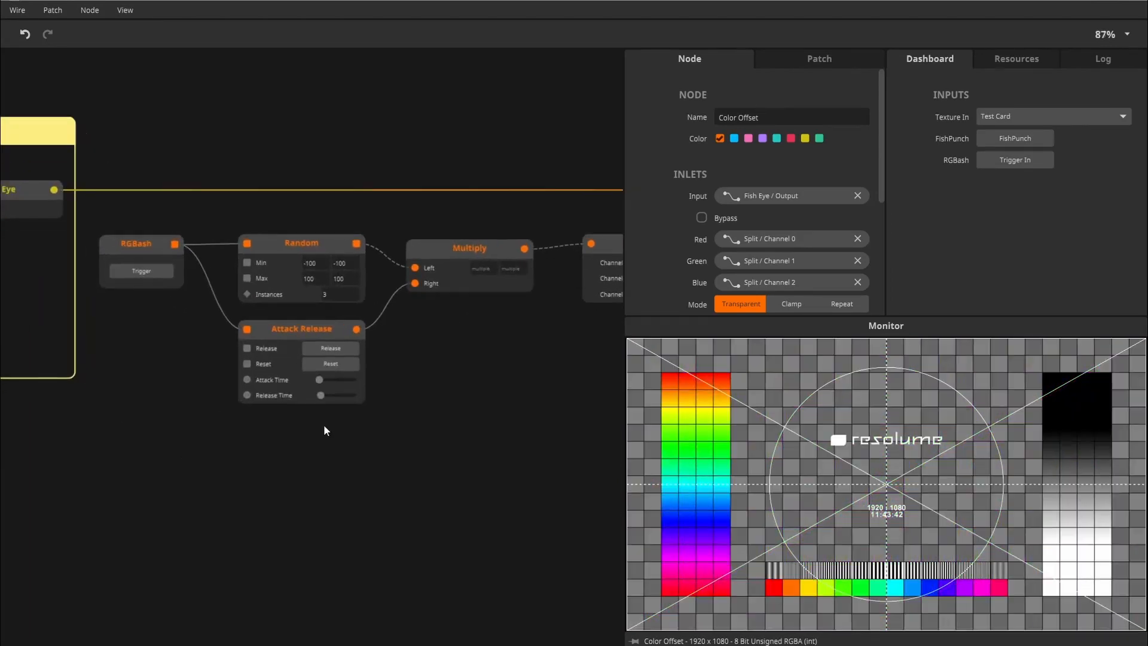
left_click_drag(453, 352, 105, 377)
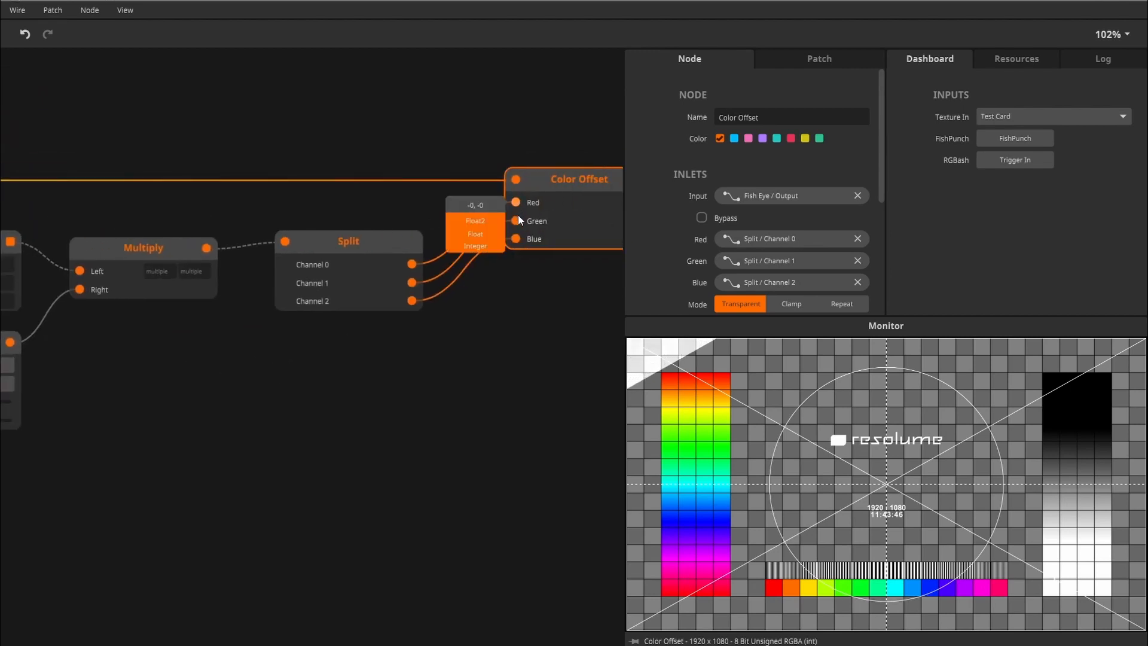
left_click_drag(242, 389, 446, 343)
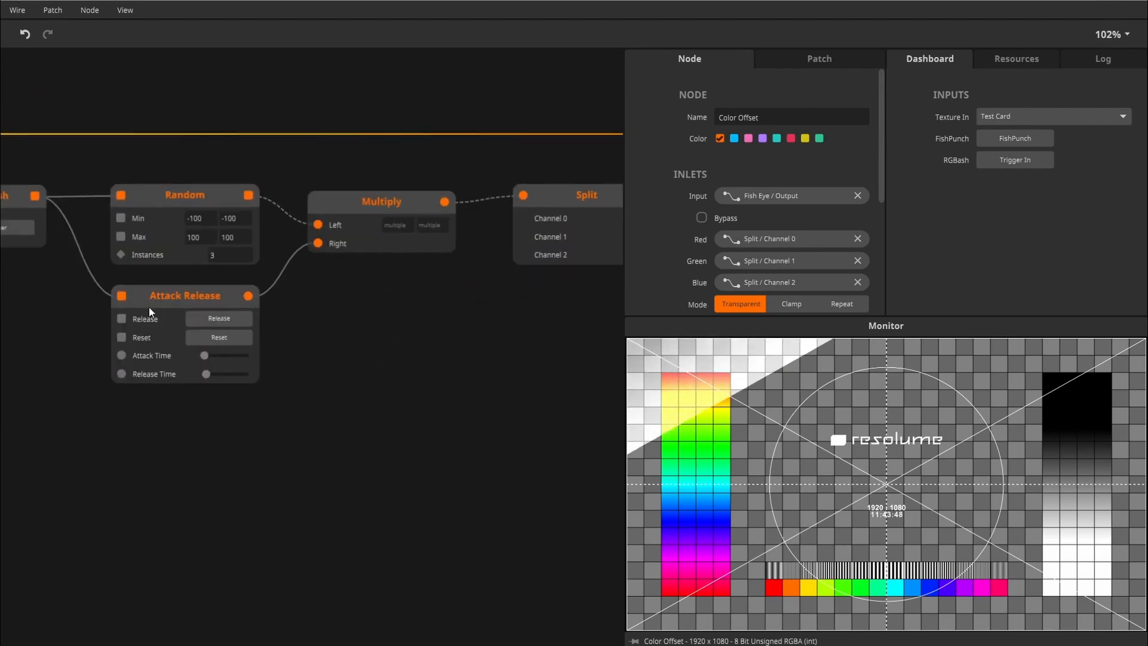
left_click_drag(101, 301, 116, 301)
left_click_drag(319, 322, 282, 340)
scroll(320, 335, "down", 4)
left_click_drag(210, 342, 322, 342)
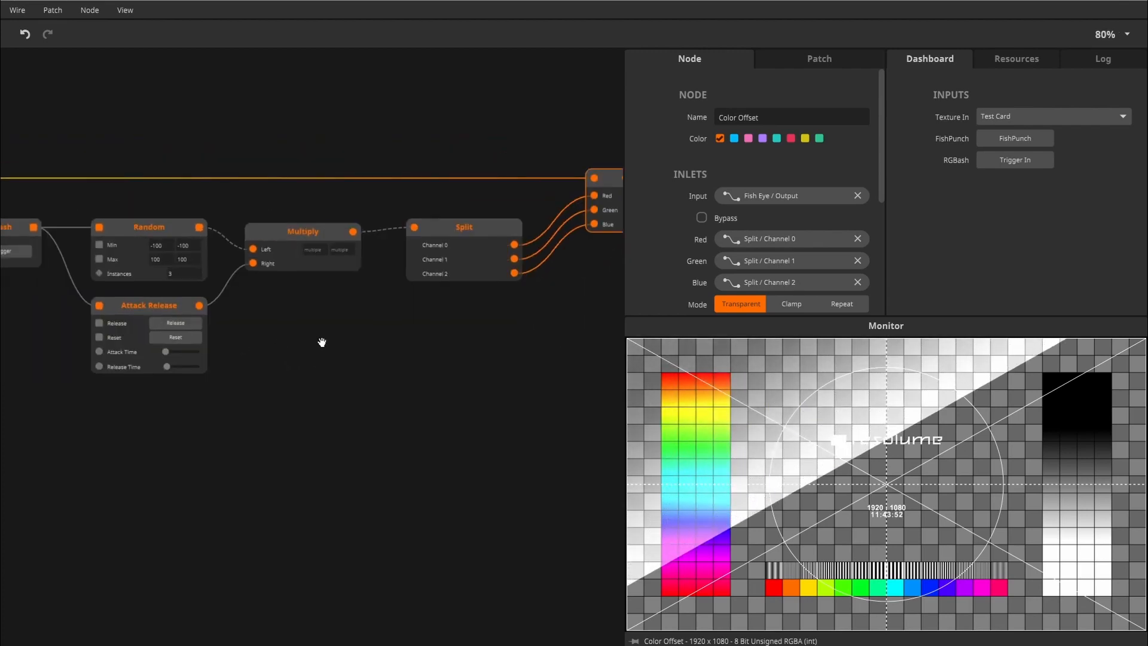
scroll(322, 342, "down", 3)
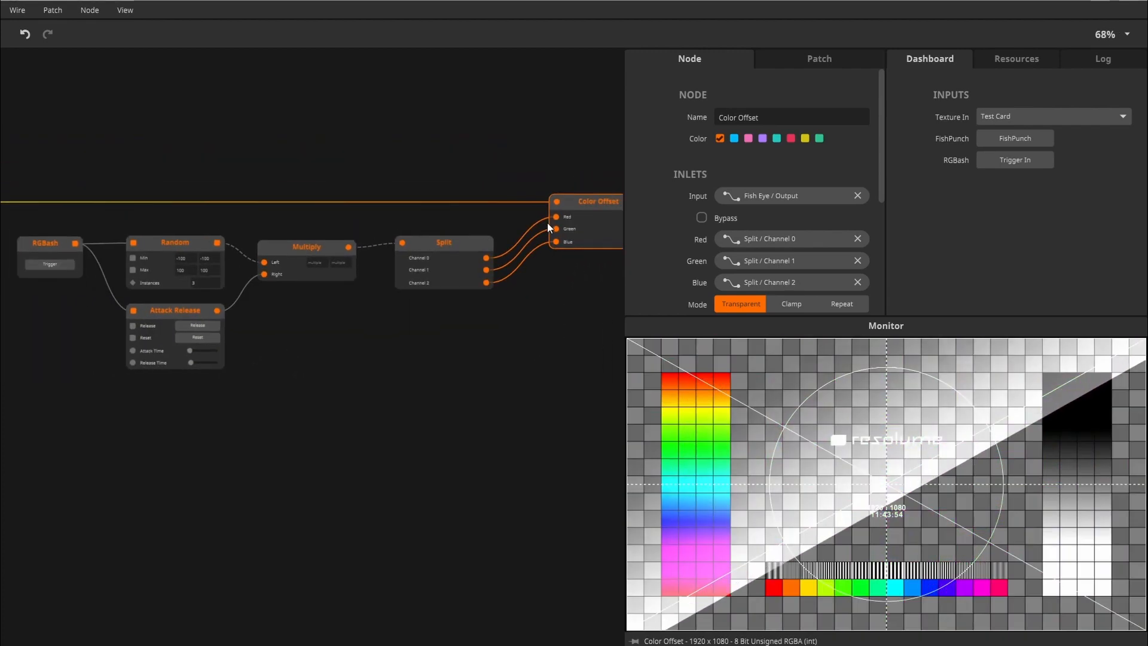
Move the Color Offset node closer to Split.
mouse_move(602, 231)
left_mouse_down()
mouse_move(587, 245)
mouse_move(586, 236)
left_mouse_up()
left_click(537, 345)
left_click_drag(319, 365, 290, 361)
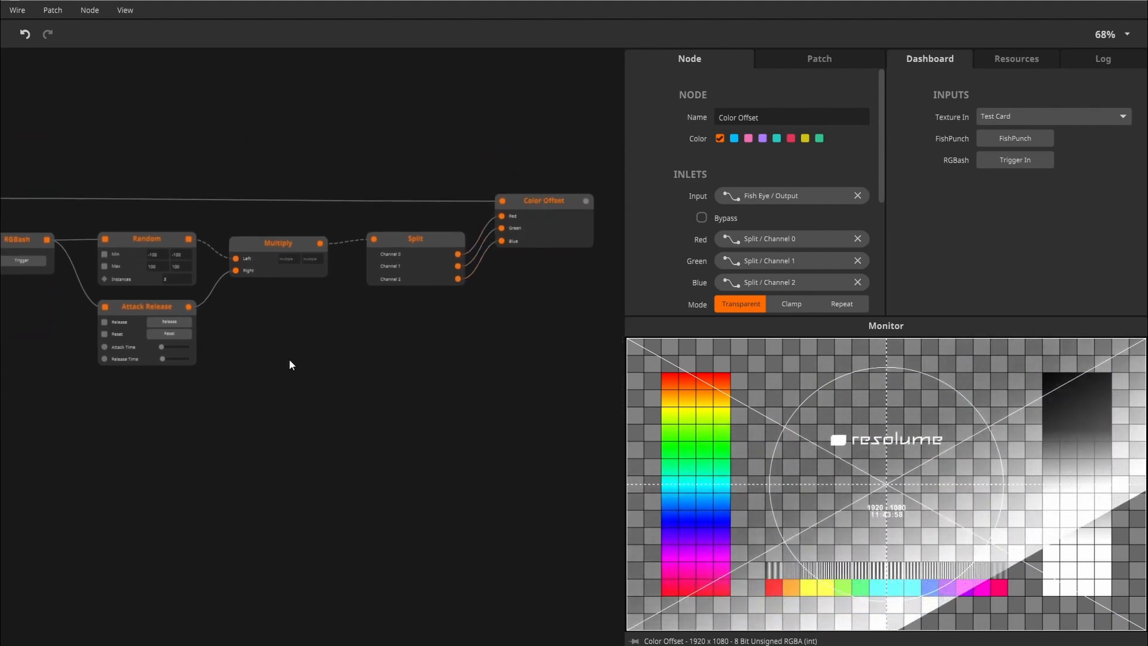
Duplicate the FISHPUNCH comment frame and enlarge the copy to enclose all nodes from RGBash to Color Offset.
scroll(292, 365, "down", 4)
left_click_drag(53, 232, 224, 232)
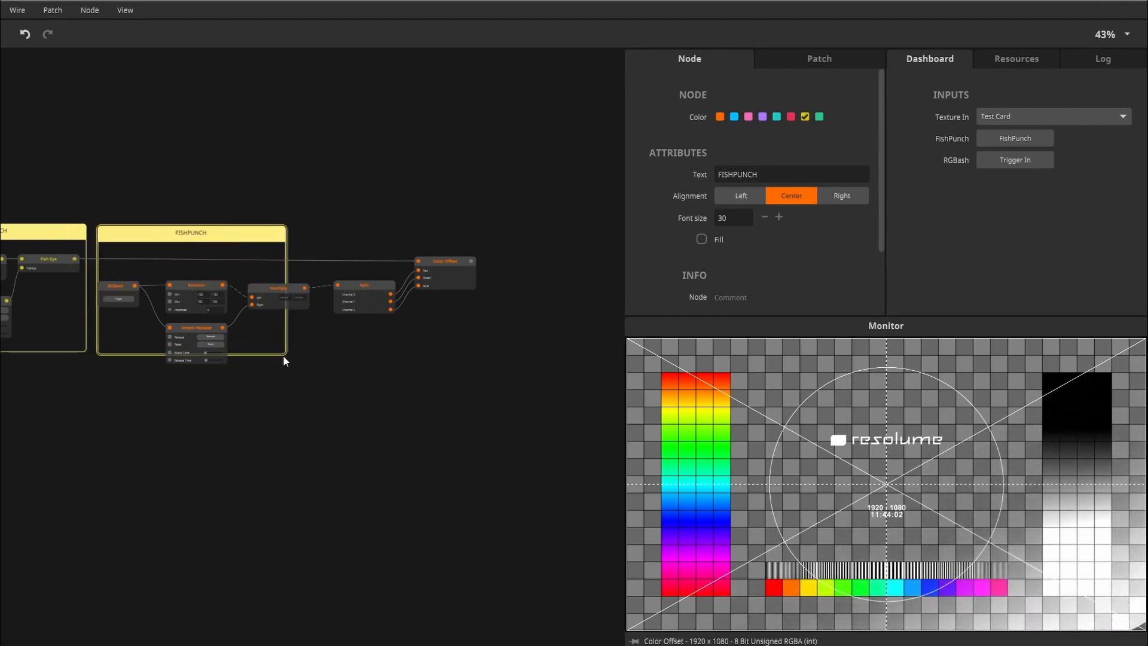
left_click_drag(286, 354, 494, 392)
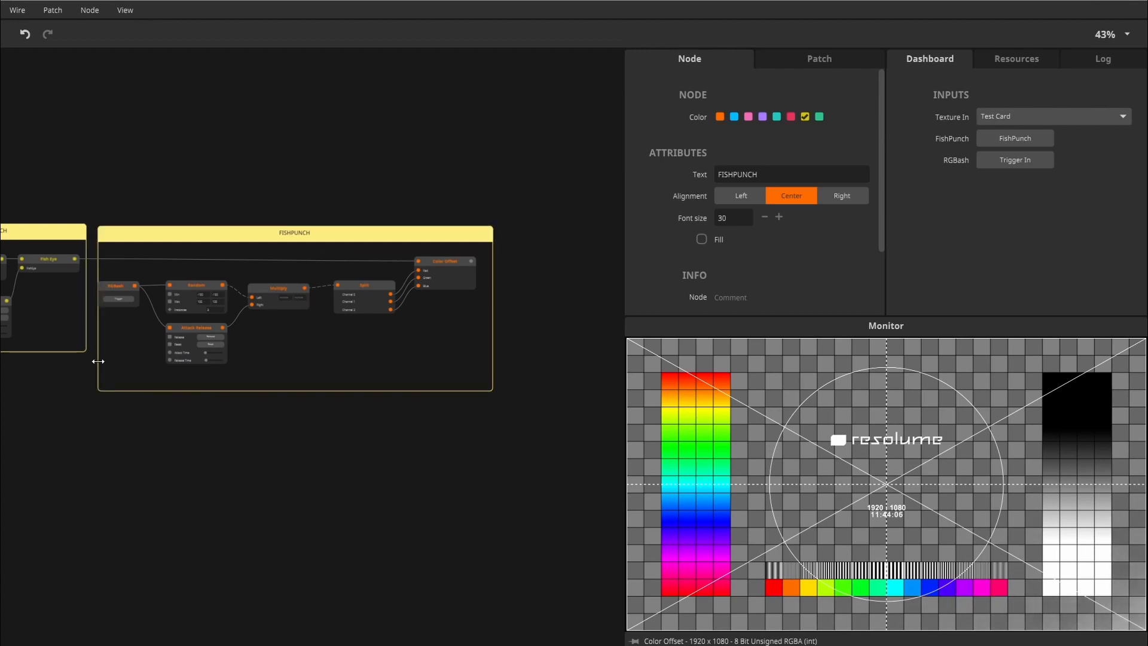
Color the duplicated frame and all the nodes inside it blue.
left_click_drag(98, 469, 548, 192)
right_click(454, 236)
left_click(495, 645)
left_click(310, 442)
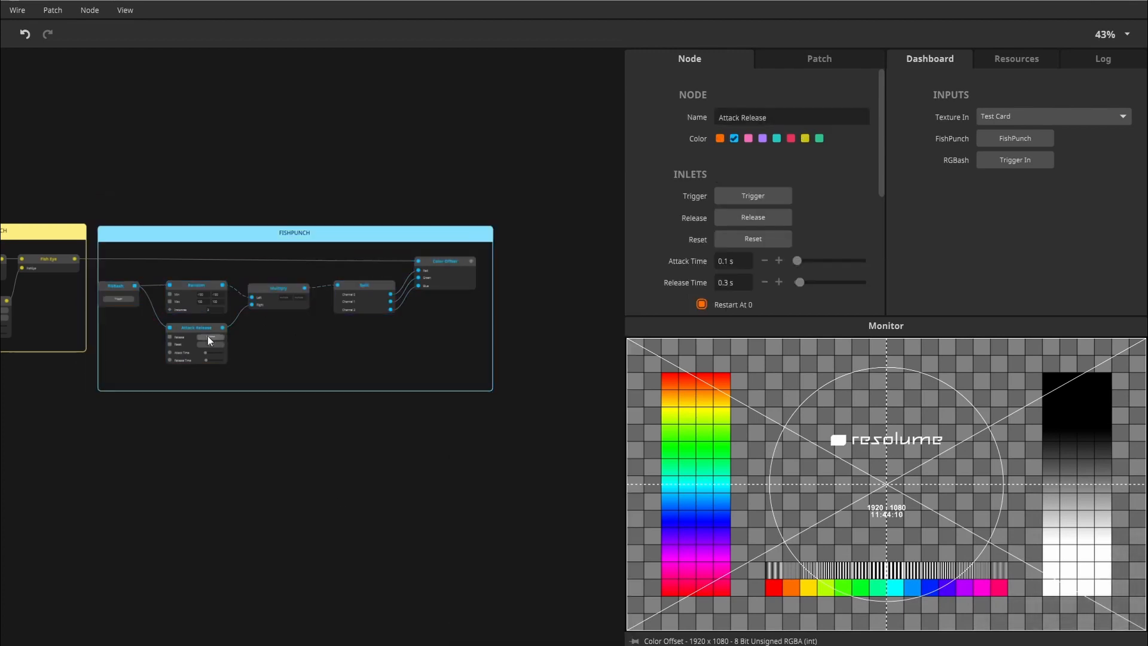
Shift the six blue nodes away from the frame's starting edge, level Color Offset with Fish Eye, and widen the blue frame around them.
left_click_drag(131, 379, 404, 265)
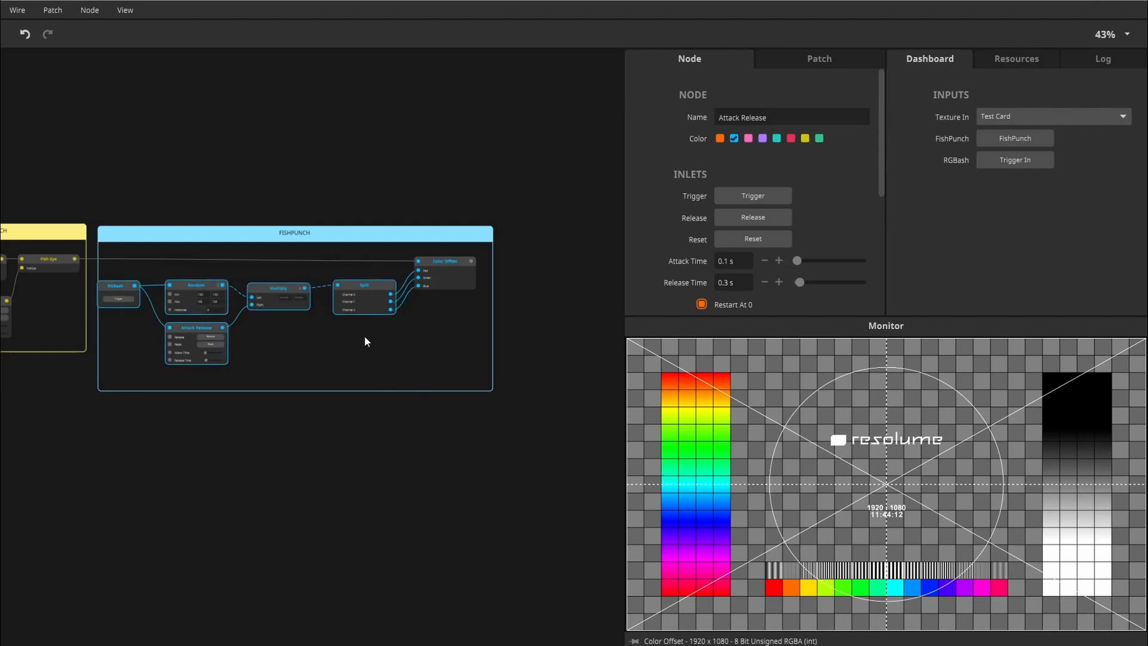
left_click_drag(102, 365, 445, 262)
left_click_drag(449, 270, 463, 276)
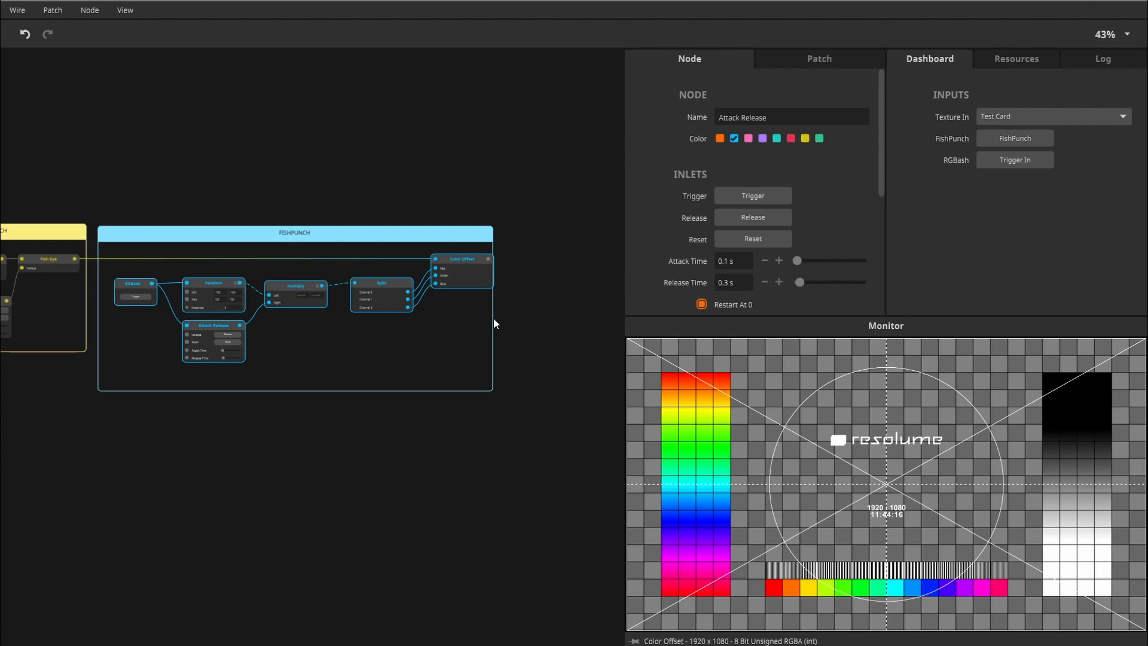
left_click_drag(493, 323, 518, 323)
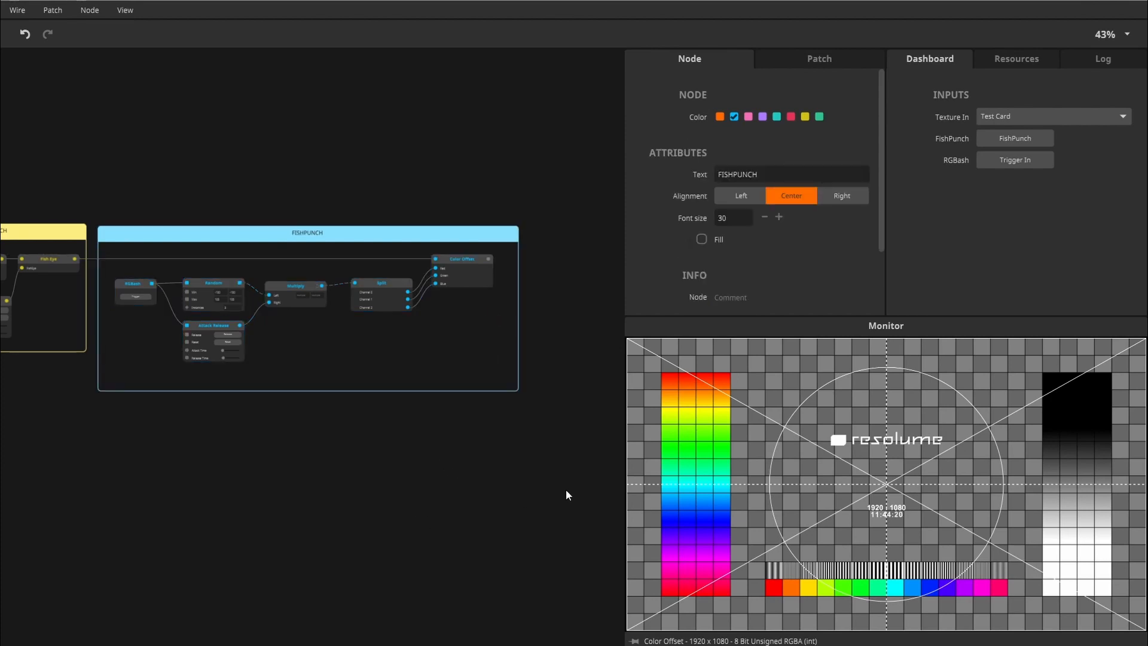
left_click_drag(566, 494, 509, 491)
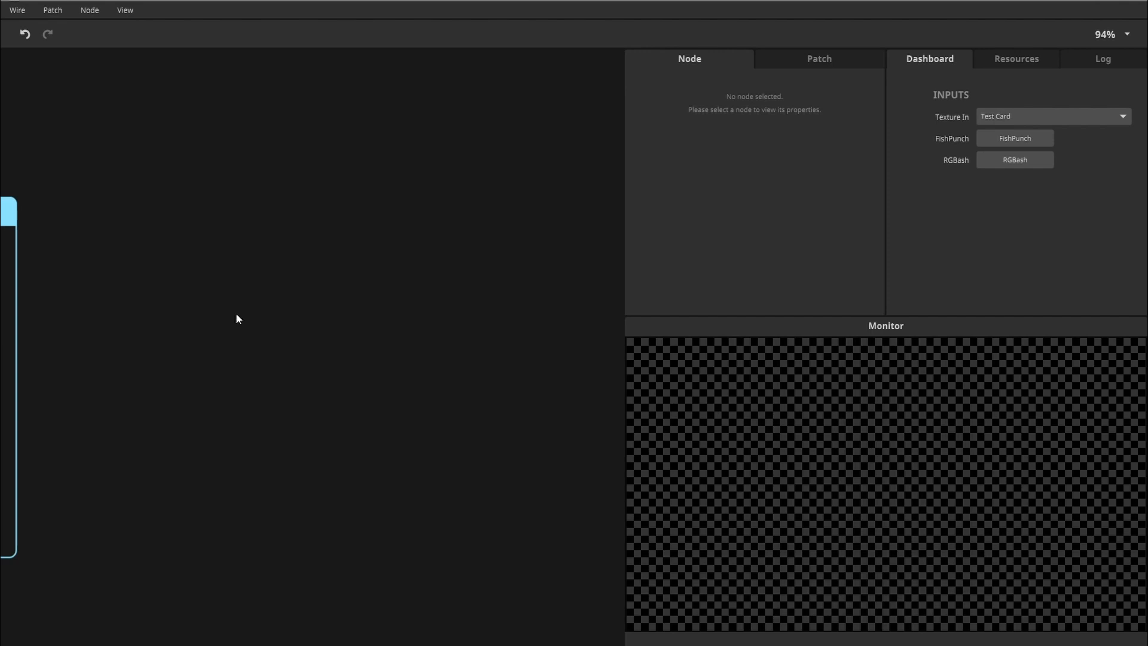
Add an Invert RGB node fed by the Color Offset output and place it well beyond the blue frame.
left_click_drag(236, 314, 313, 319)
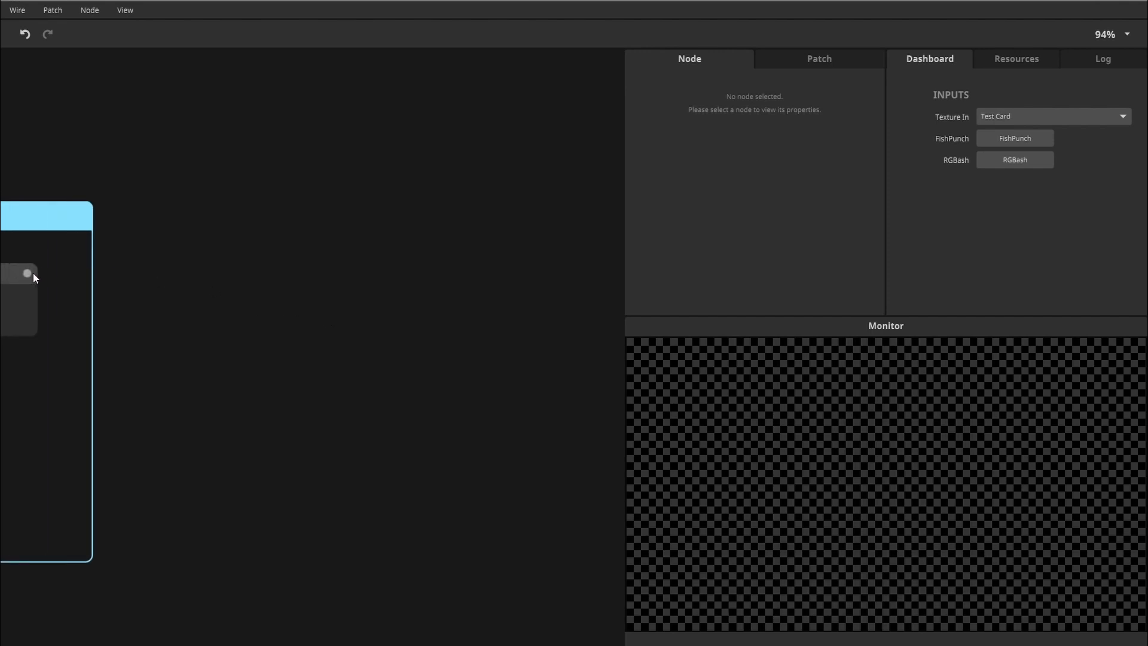
left_click_drag(34, 274, 48, 276)
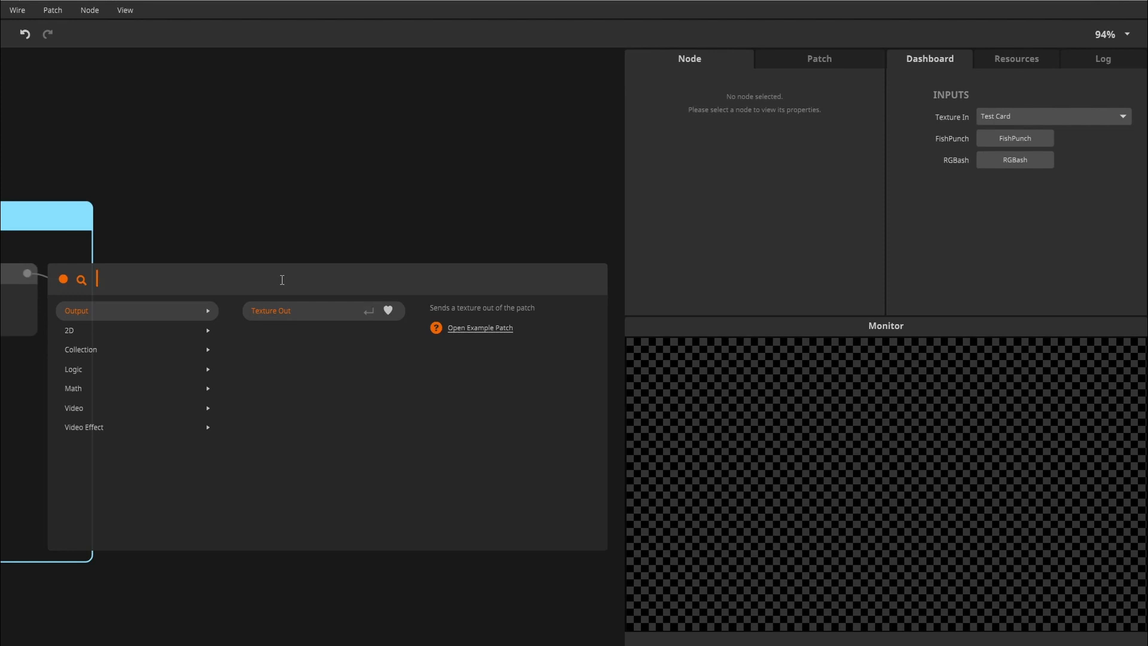
type("invert")
key("Return")
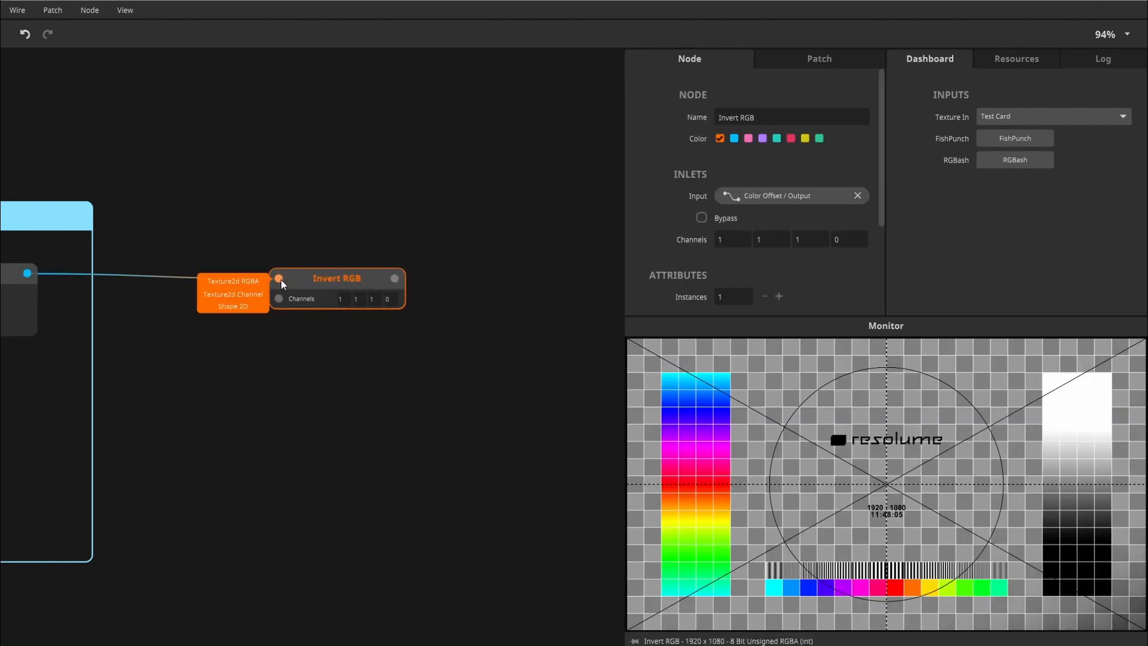
left_click_drag(298, 282, 512, 281)
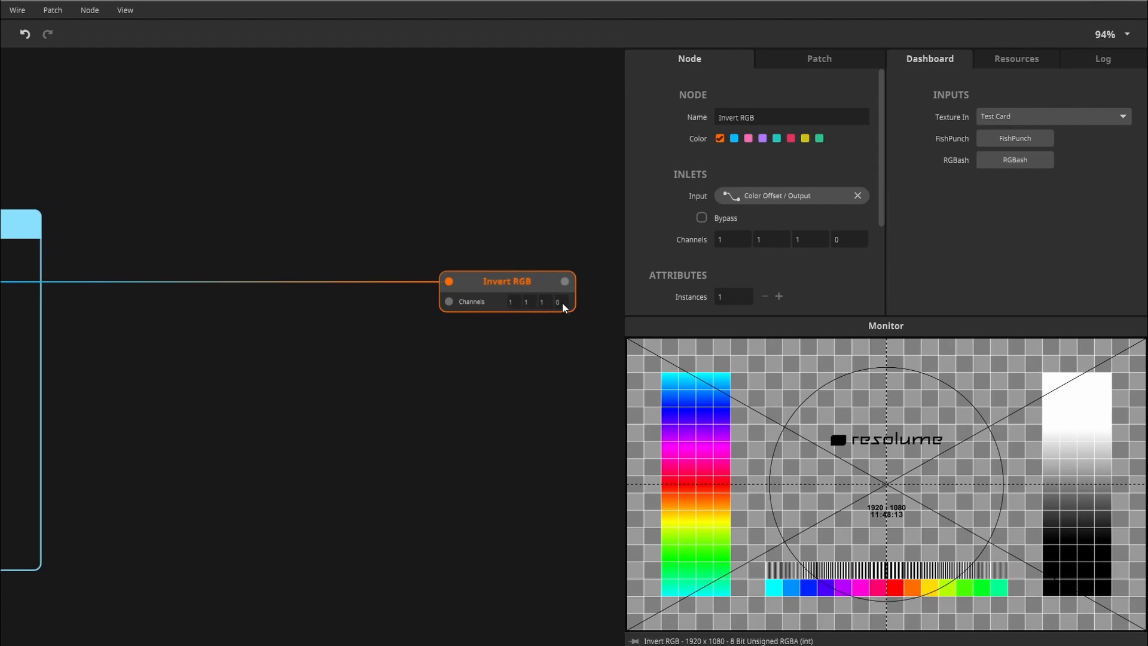
Add a Bool In node and place it below the wire, just outside the blue frame.
left_click_drag(518, 357, 477, 327)
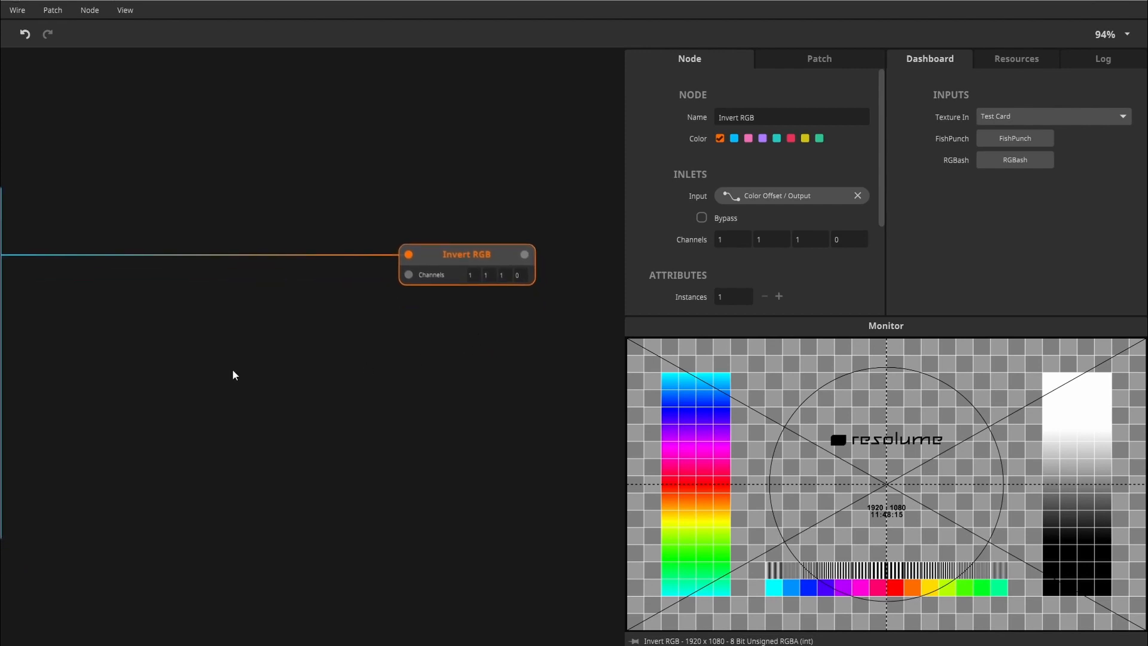
double_click(233, 375)
type("bool")
key("Down")
key("Return")
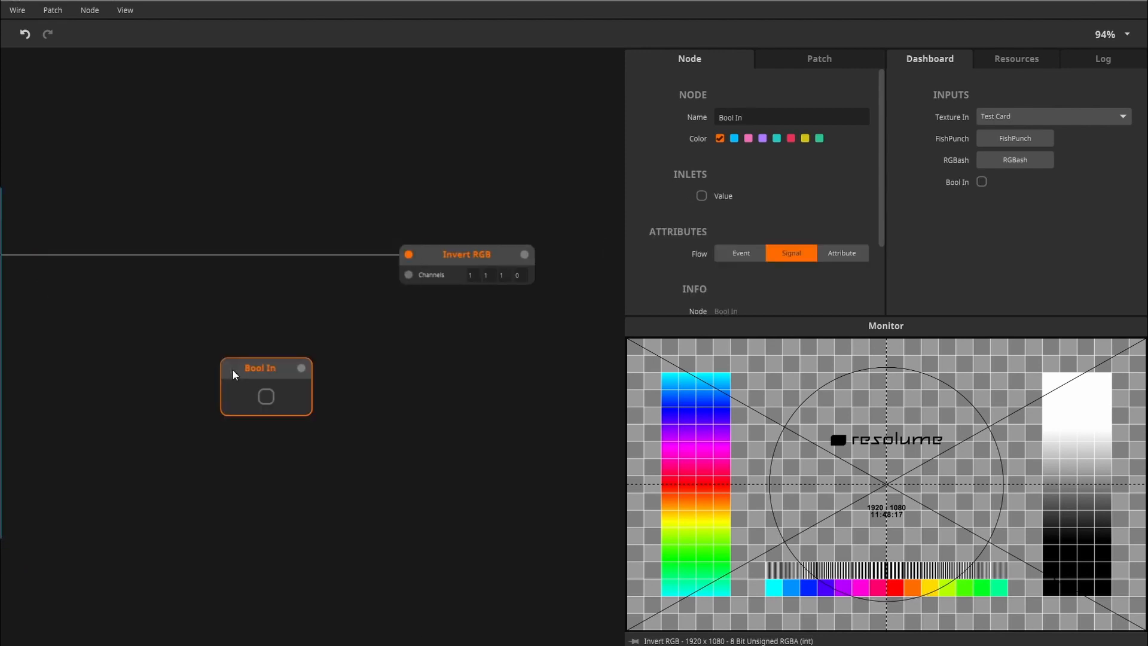
left_click_drag(241, 368, 75, 325)
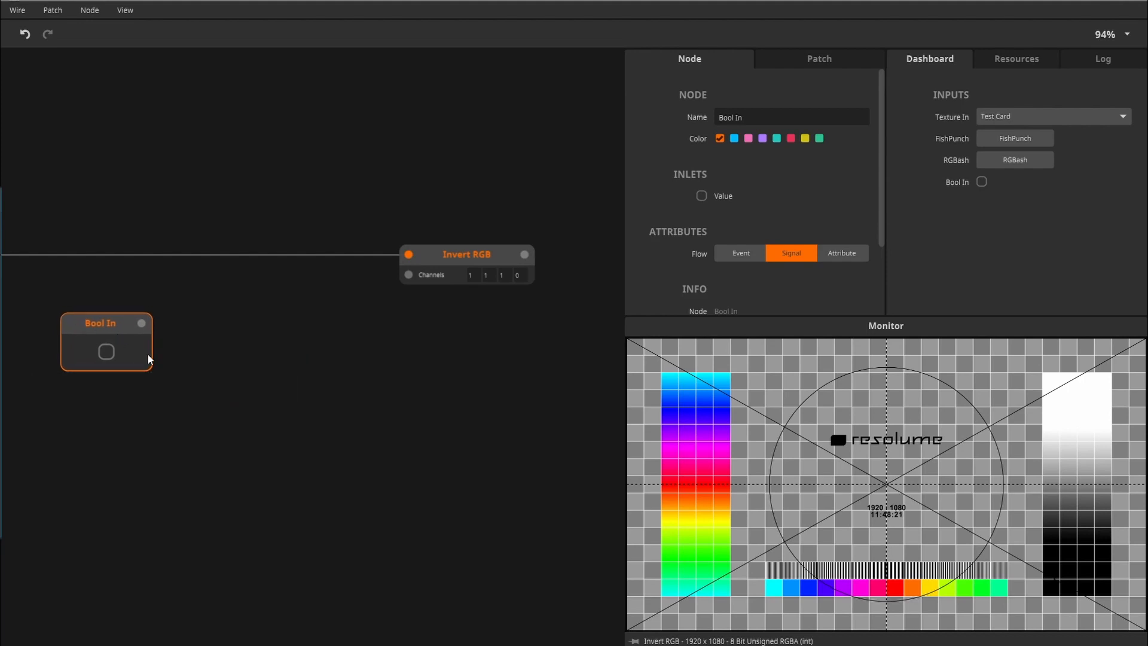
left_click_drag(149, 323, 198, 322)
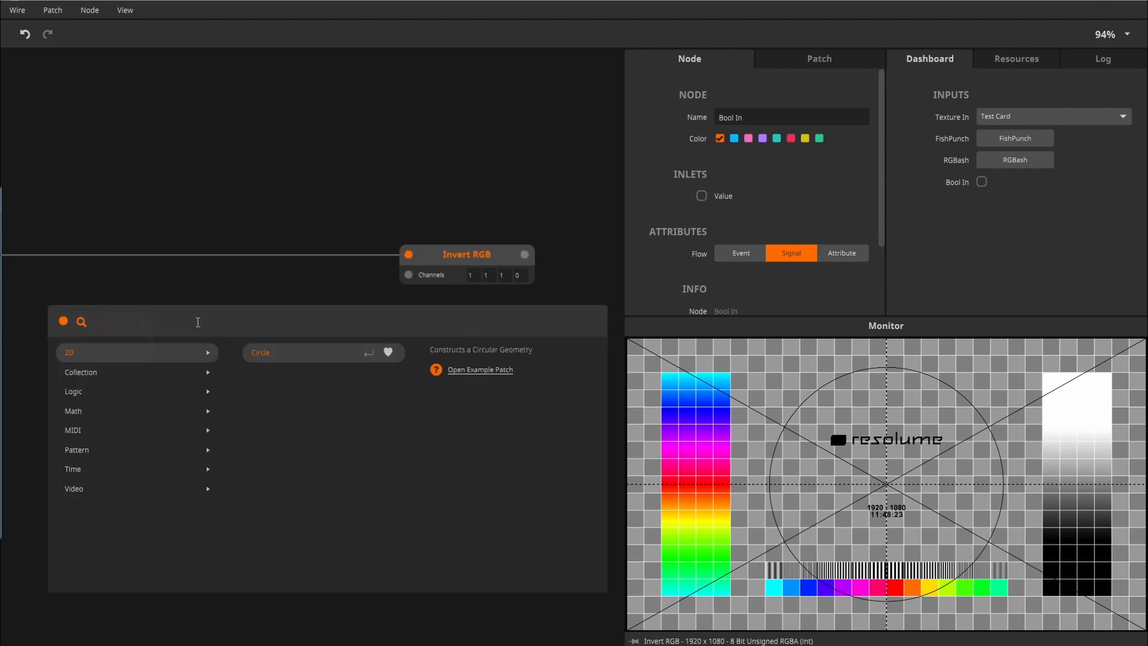
left_click(219, 301)
mouse_move(145, 325)
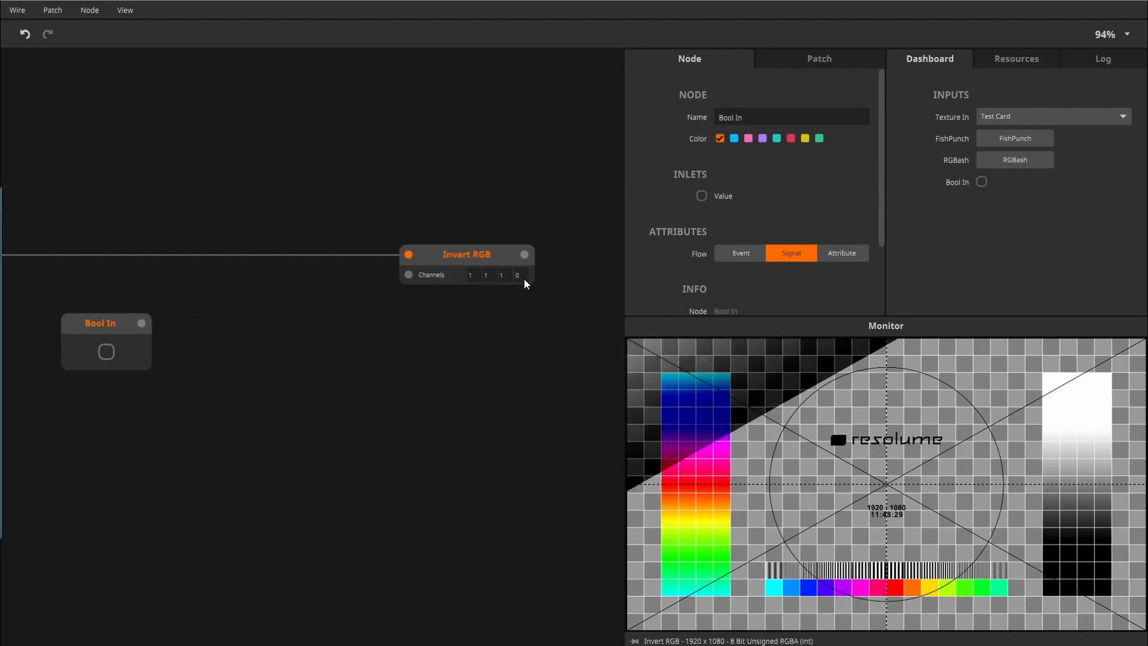
mouse_move(477, 277)
left_mouse_down()
mouse_move(494, 287)
mouse_move(495, 271)
mouse_move(479, 270)
left_mouse_up()
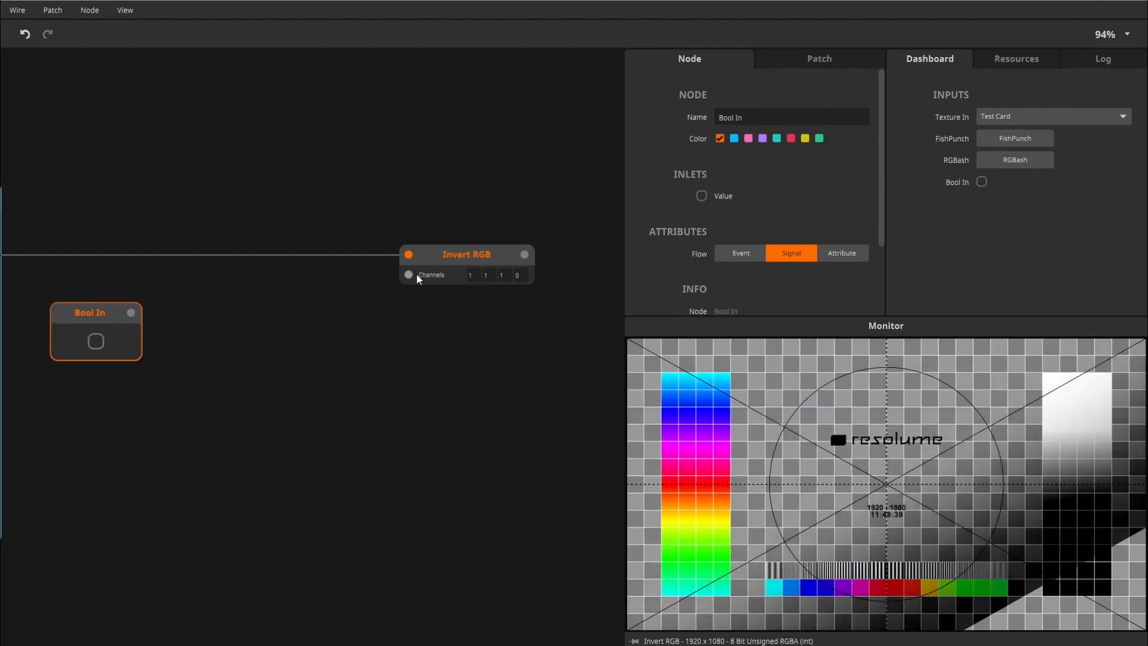
mouse_move(417, 275)
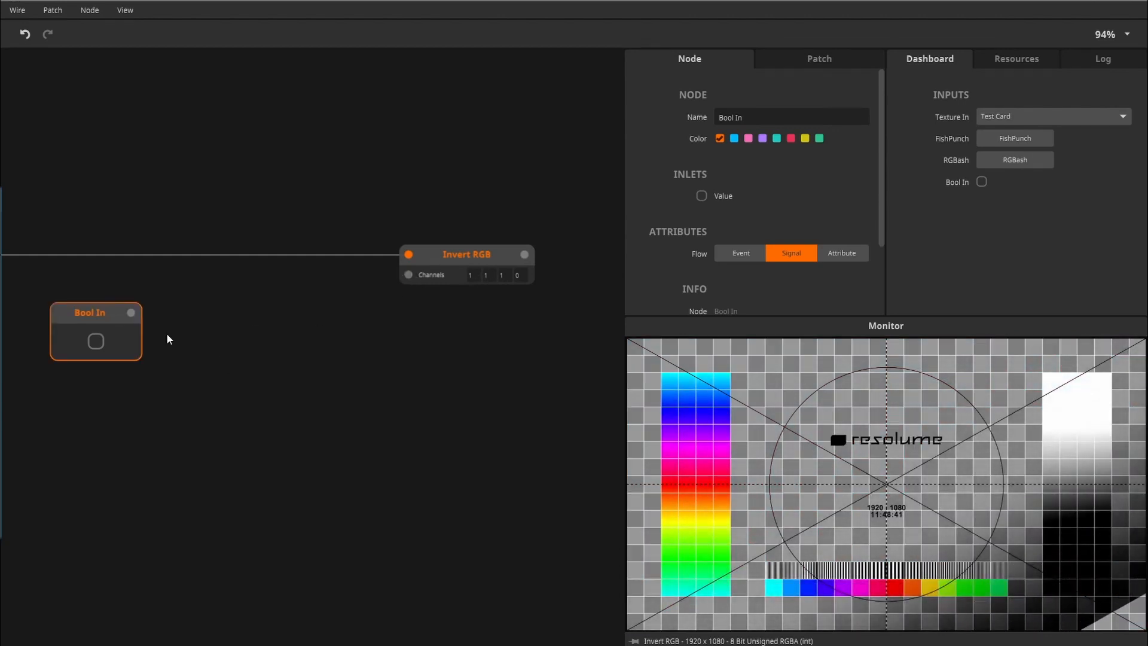
Add a Float4 node between Bool In and Invert RGB and connect the Bool In output to its X inlet.
mouse_move(83, 323)
left_mouse_down()
mouse_move(99, 320)
mouse_move(89, 324)
left_mouse_up()
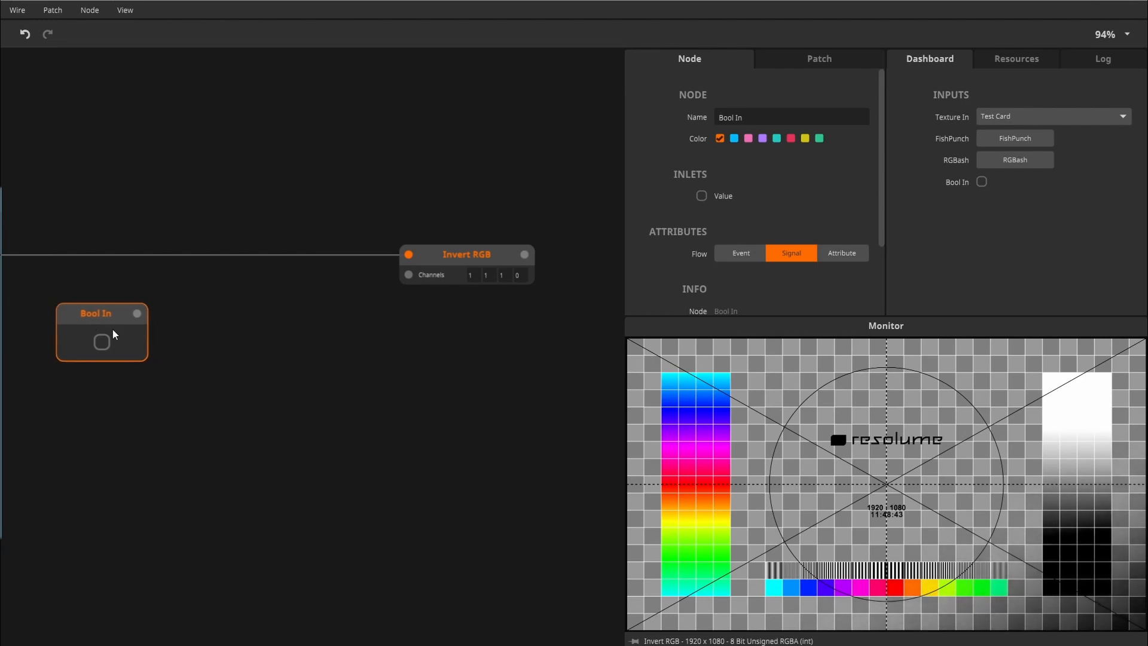
double_click(187, 334)
type("float")
key("Down")
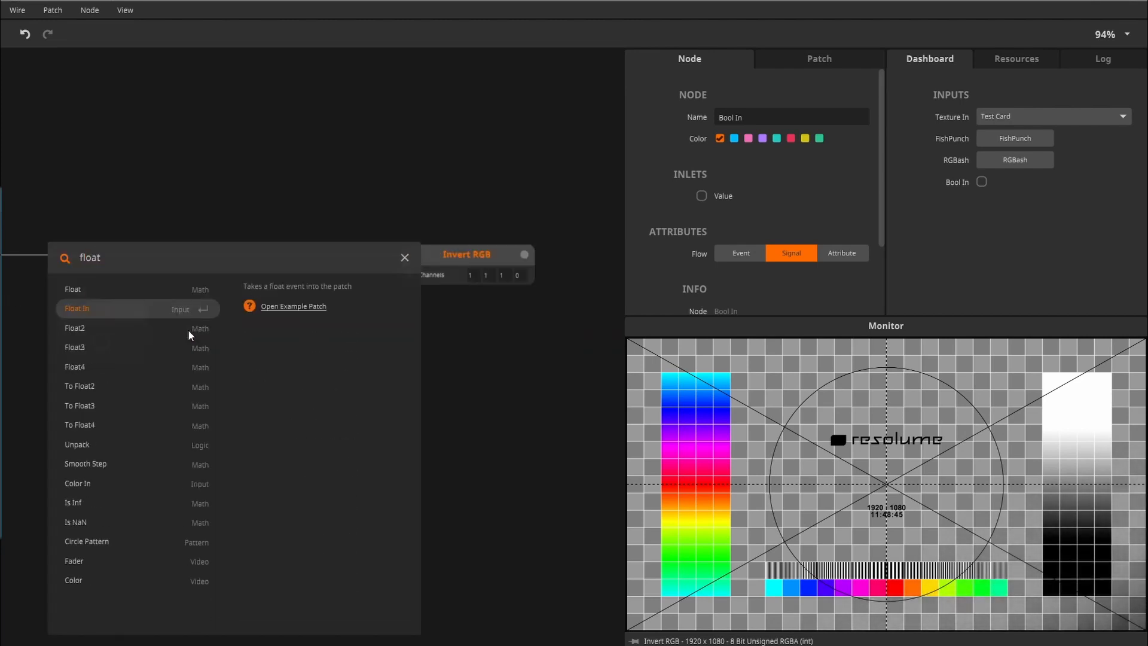
key("Down")
key("Down")
key("Down")
key("Return")
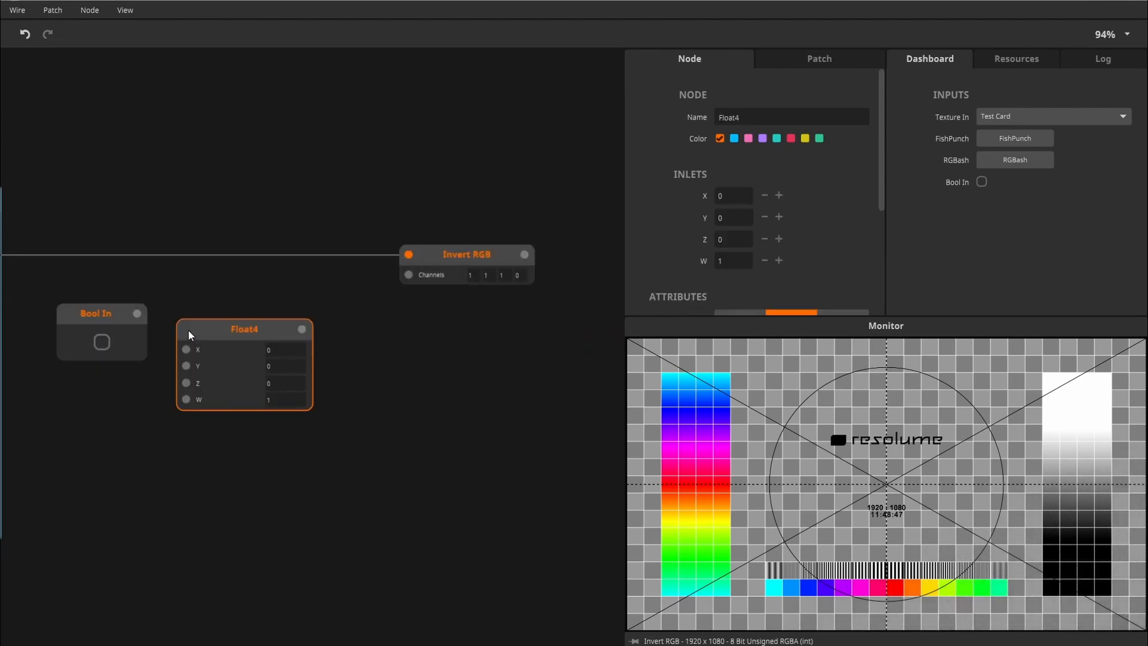
left_click_drag(188, 329, 236, 320)
left_click_drag(137, 313, 224, 340)
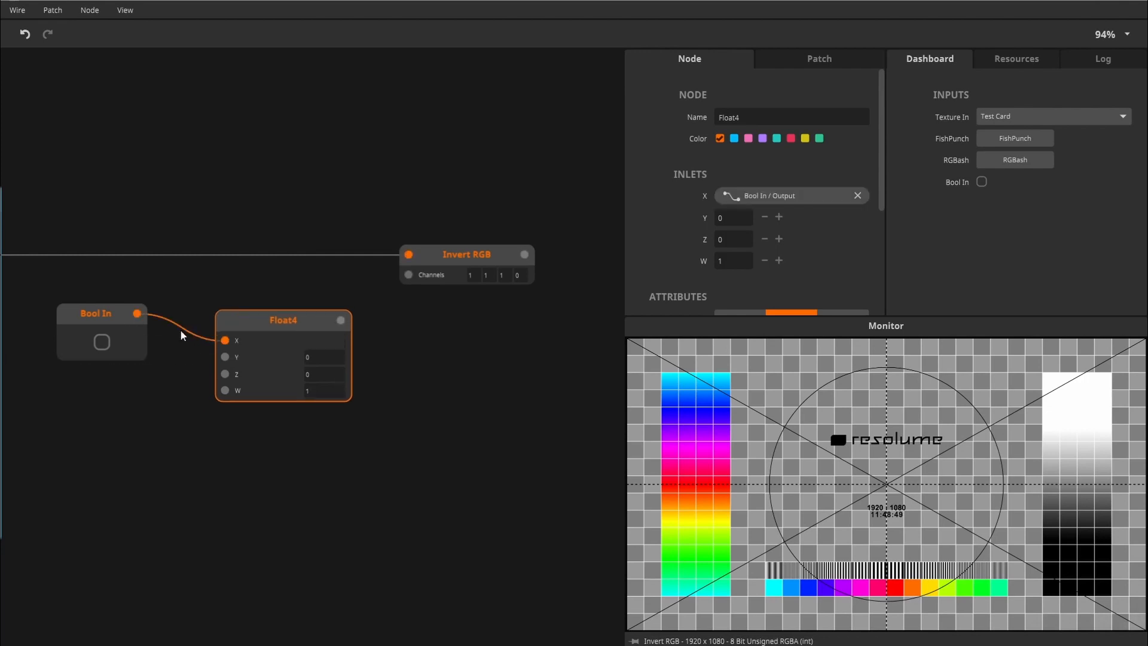
Connect Bool In to Float4's Y and Z inlets, move Float4 closer to Bool In, and wire its output to Invert RGB's Channels.
mouse_move(137, 313)
left_mouse_down()
mouse_move(224, 357)
mouse_move(142, 317)
left_mouse_up()
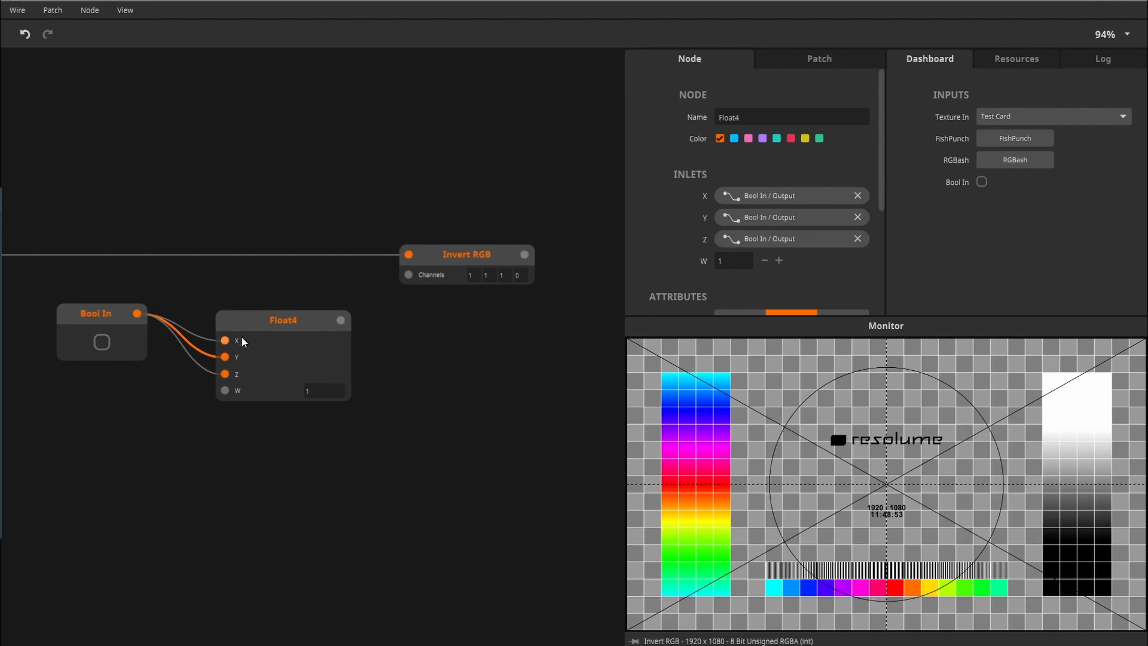
left_click_drag(242, 335, 227, 328)
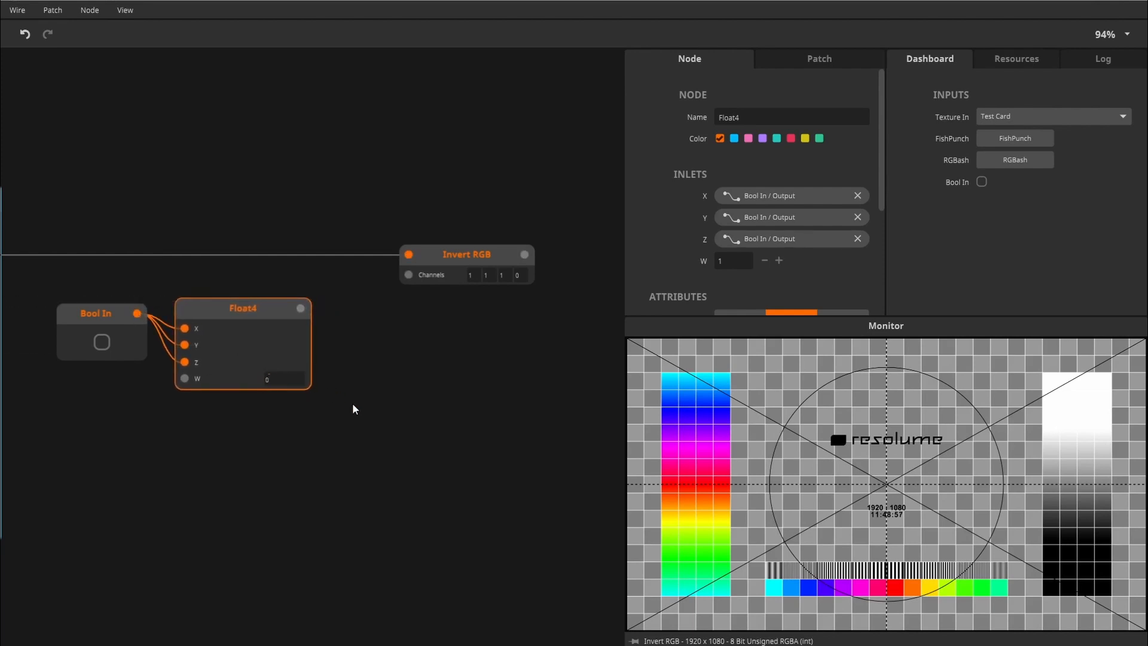
left_click_drag(301, 309, 303, 310)
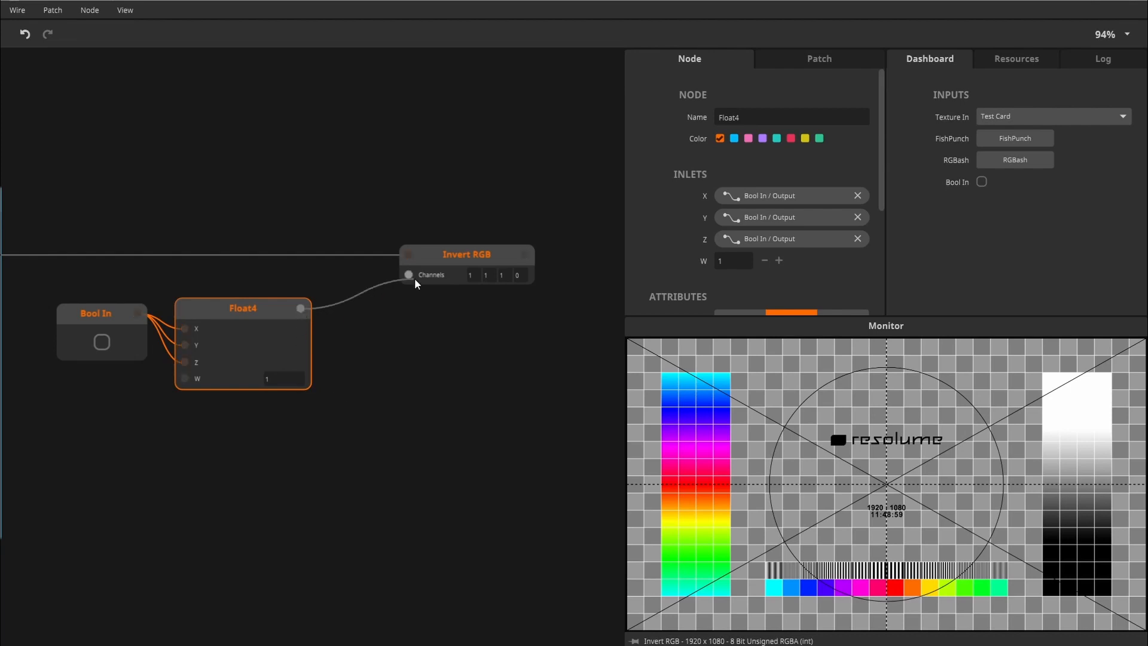
left_click_drag(414, 278, 411, 275)
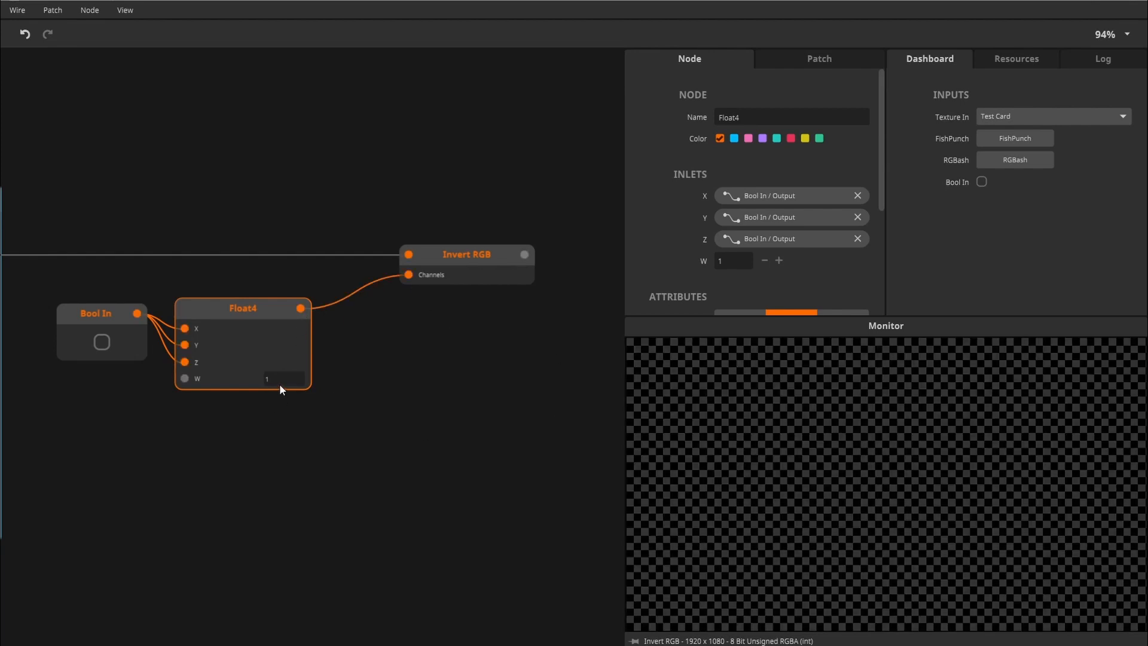
Set the W value of the Float4 node to 0.
left_click(289, 419)
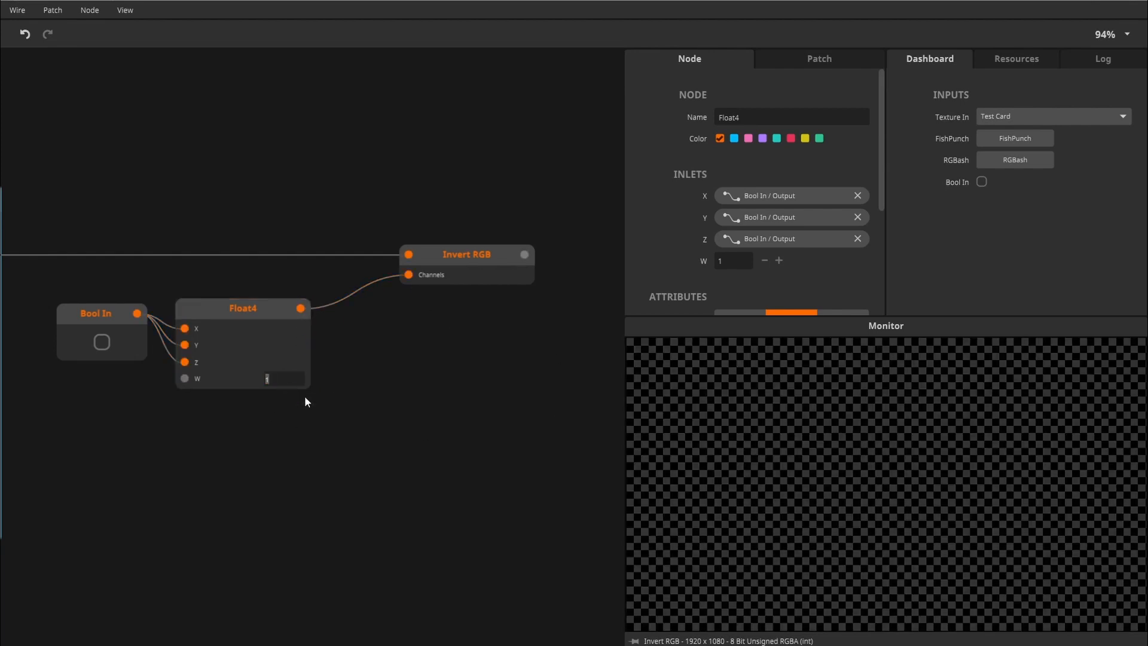
type("0")
key("Return")
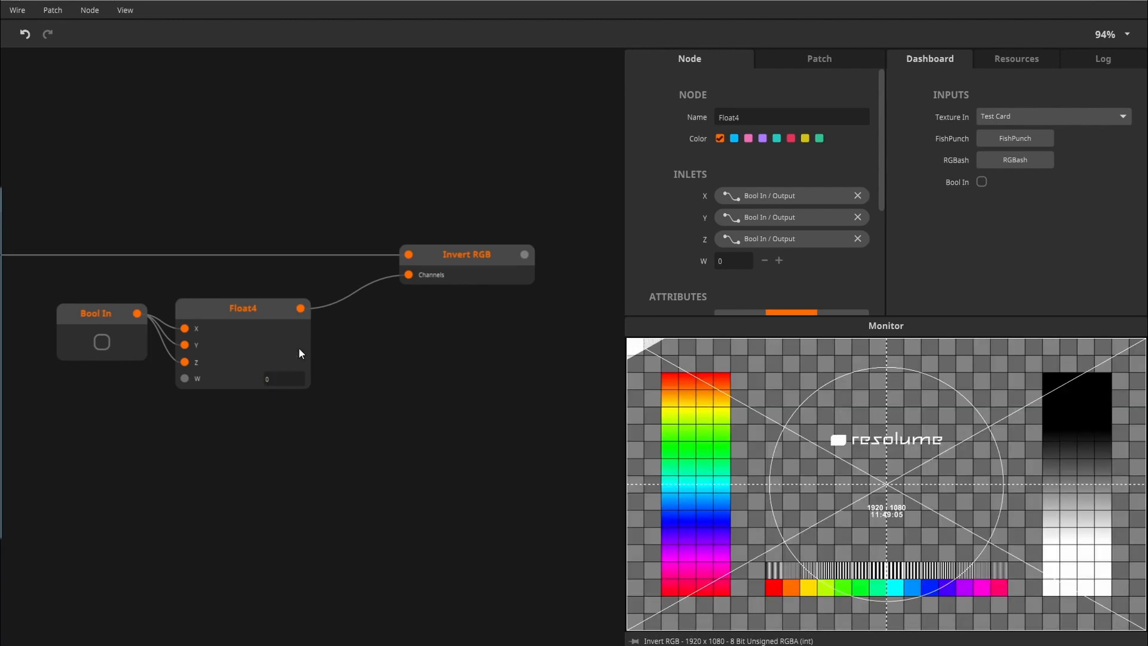
Toggle the Bool In checkbox on and off repeatedly to test the color inversion in the monitor.
left_click(107, 344)
left_click(107, 343)
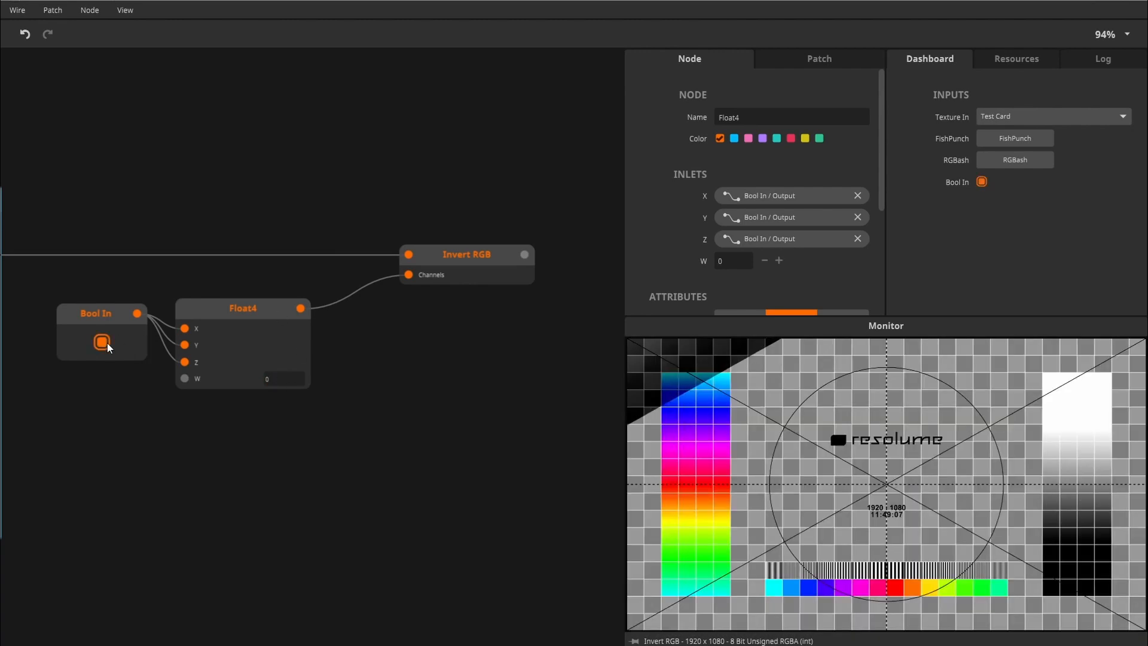
left_click(107, 343)
left_click(107, 343)
left_click(107, 343)
left_click(107, 343)
left_click(107, 343)
left_click(107, 343)
left_click(107, 343)
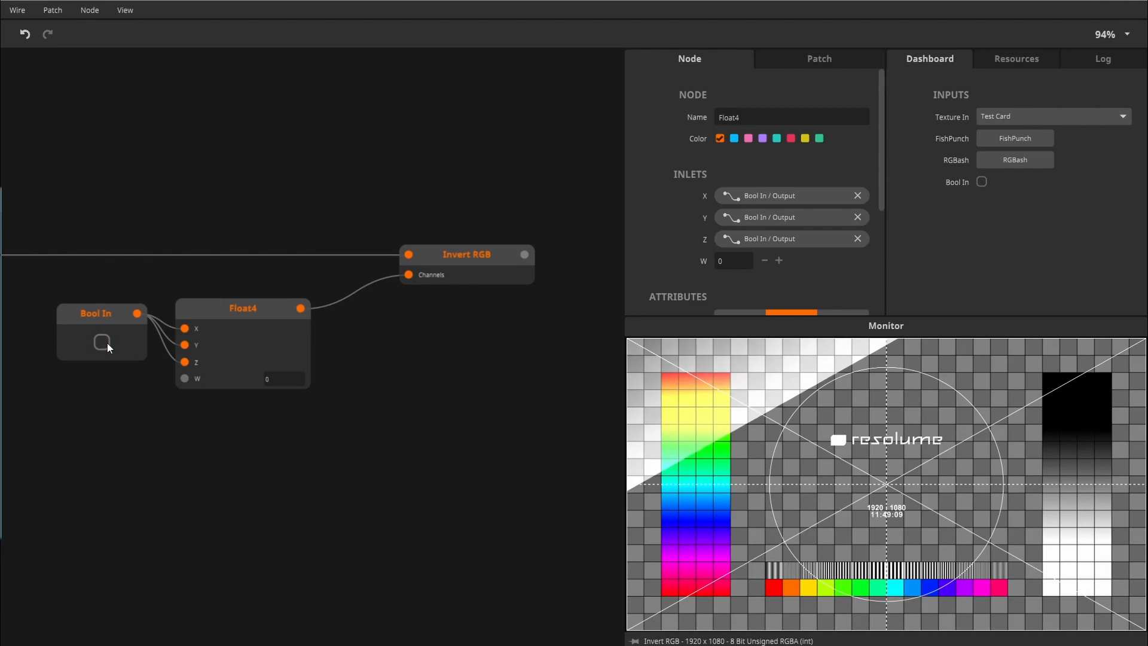
left_click(107, 344)
left_click(107, 344)
Insert a Smooth node with a Duration of 0.3 on the wire between Float4 and Invert RGB, spacing the nodes apart.
left_click_drag(309, 466, 286, 424)
left_click_drag(448, 218, 580, 217)
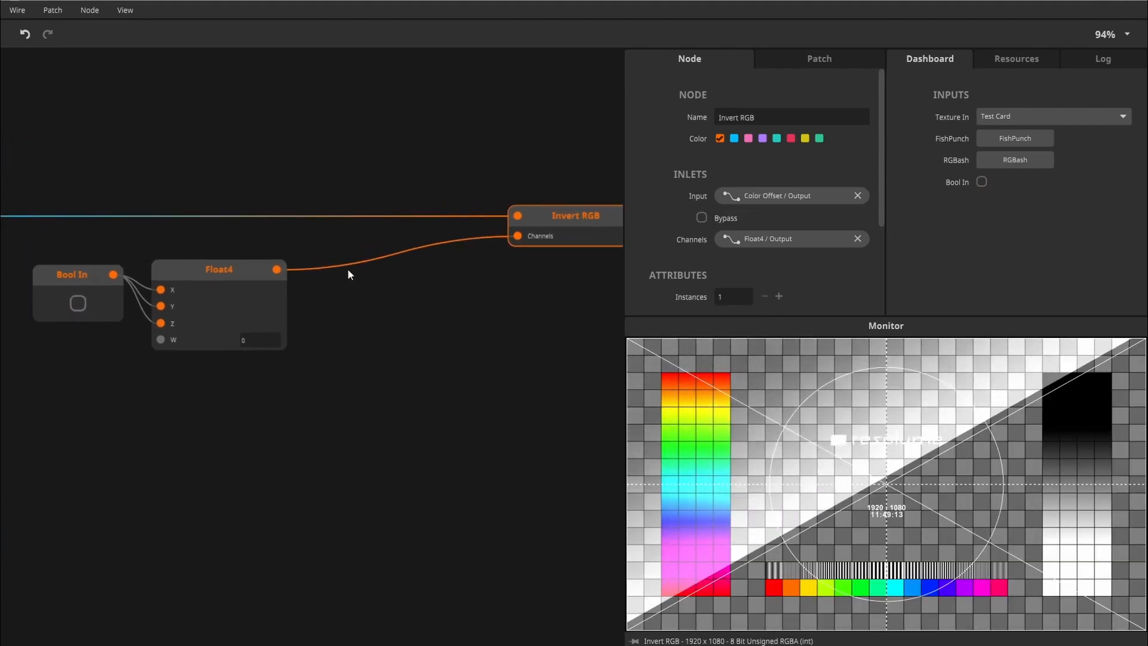
double_click(349, 265)
type("smo")
key("Return")
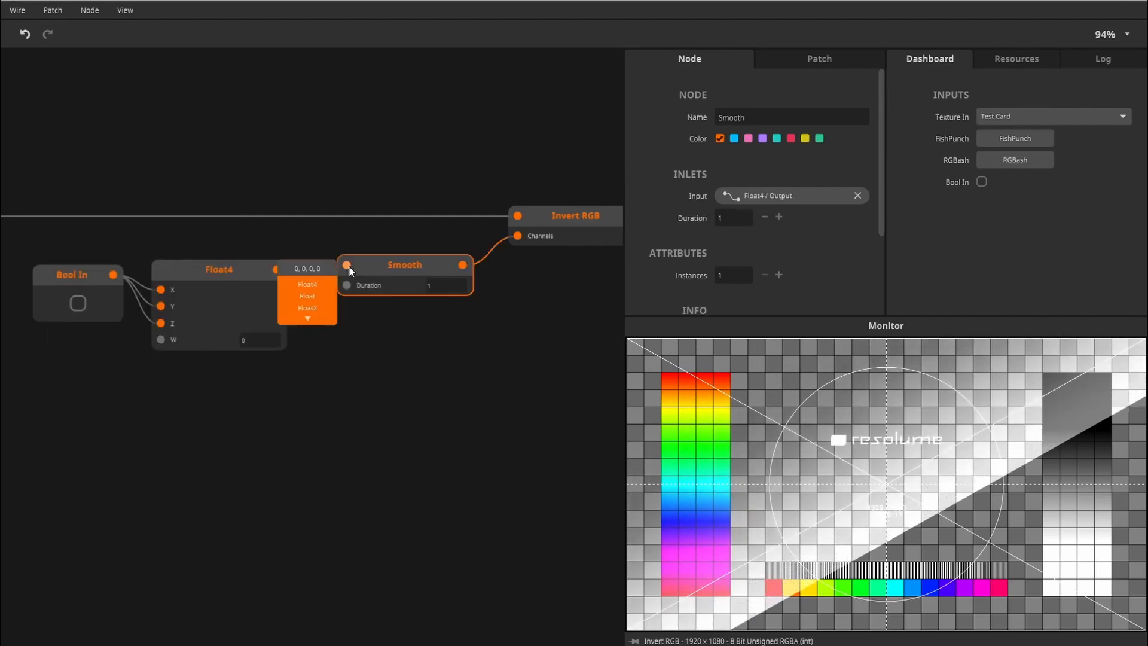
left_click_drag(369, 274, 368, 275)
left_click_drag(437, 294, 428, 370)
left_click(519, 244)
scroll(127, 360, "down", 2)
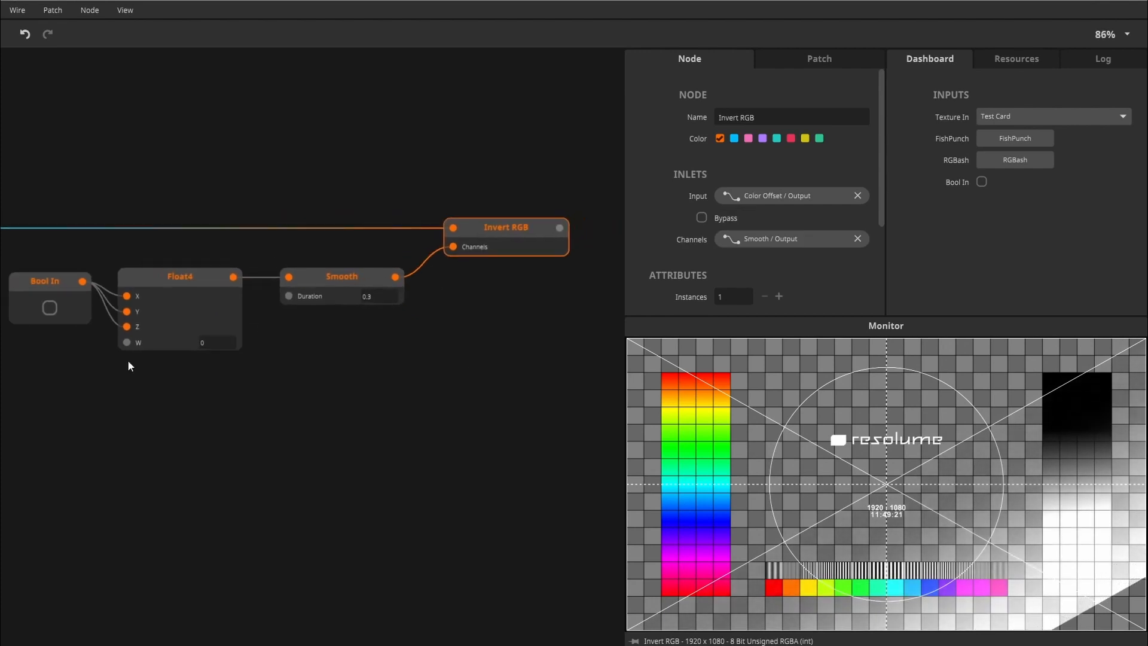
Switch Bool In repeatedly to check the smoothed transition of the inversion, leaving it off.
left_click(52, 304)
left_click(52, 304)
left_click(52, 303)
left_click(50, 306)
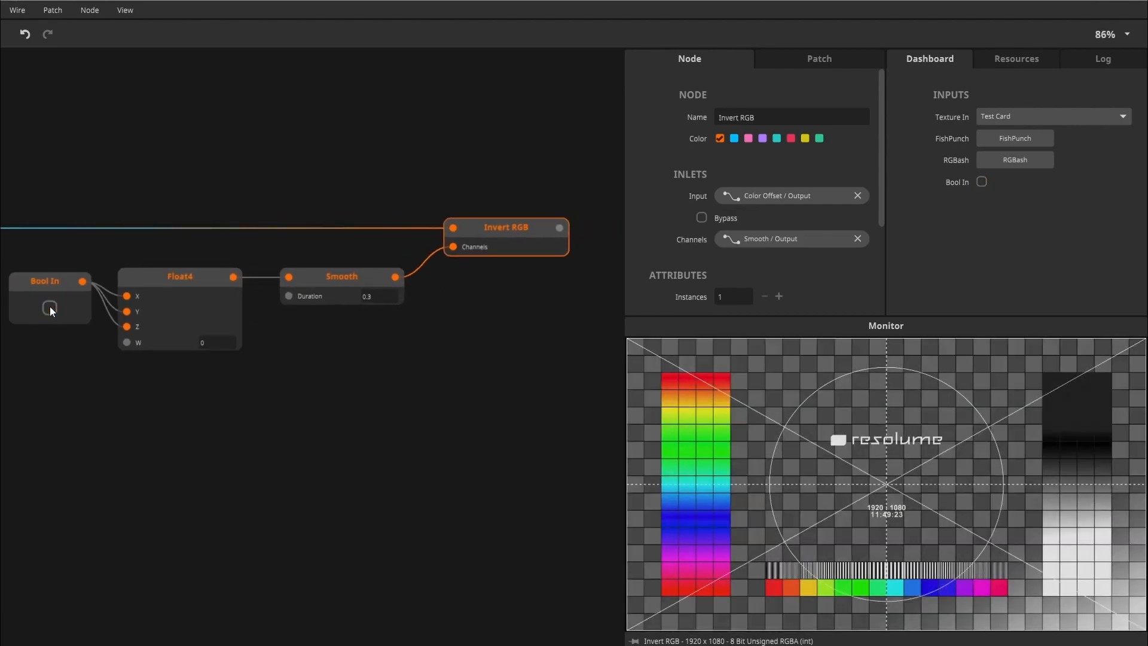
left_click(49, 307)
left_click(49, 307)
left_click(49, 308)
left_click(49, 307)
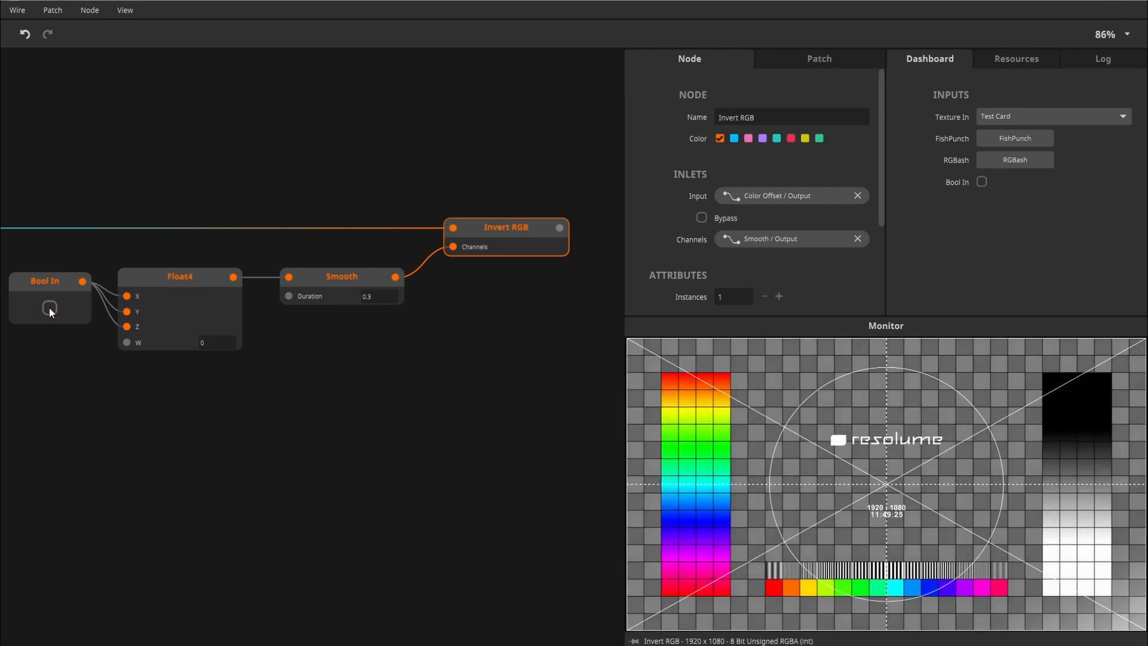
left_click(49, 308)
left_click(49, 307)
left_click(49, 307)
left_click(49, 307)
left_click(49, 307)
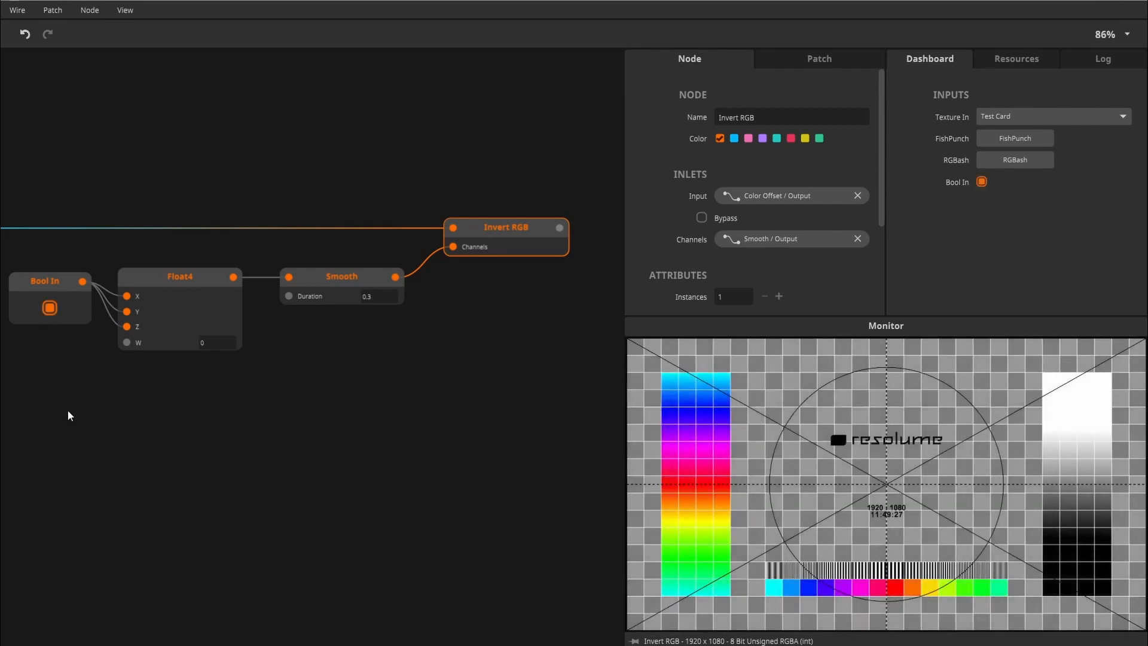
left_click_drag(67, 411, 100, 402)
left_click(82, 301)
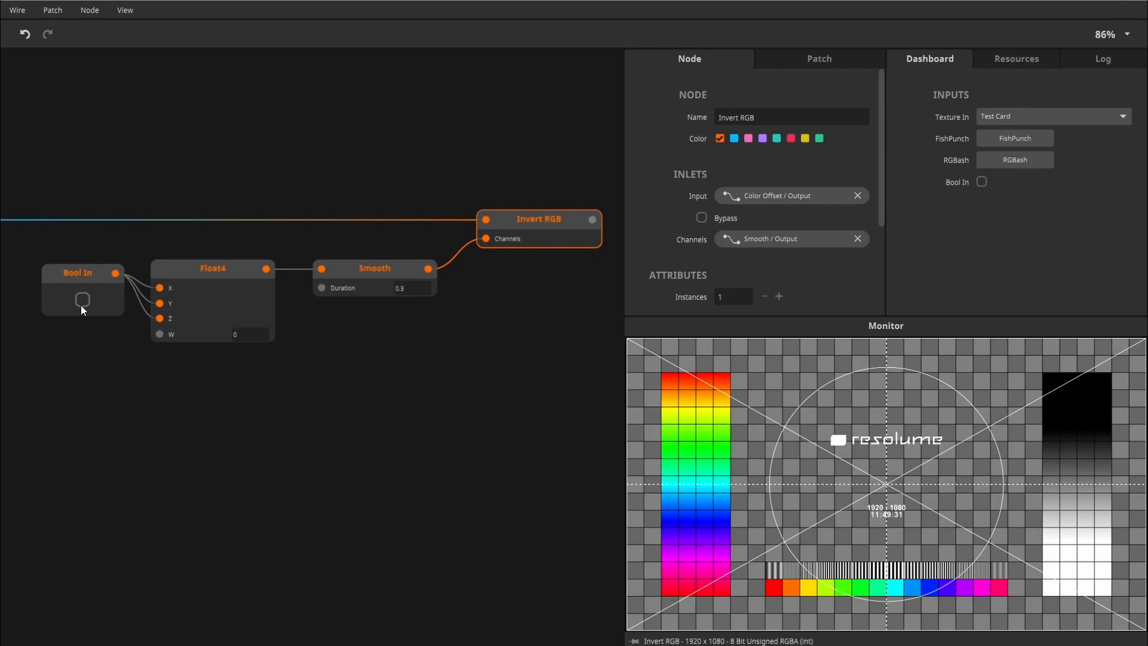
left_click(82, 300)
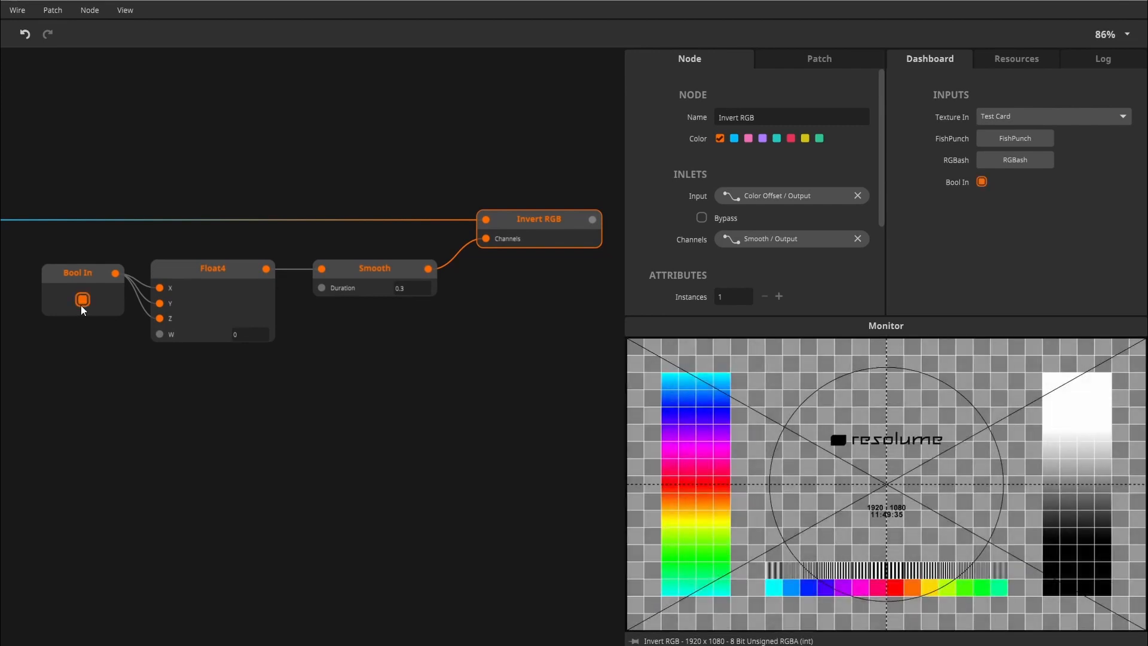
left_click(82, 305)
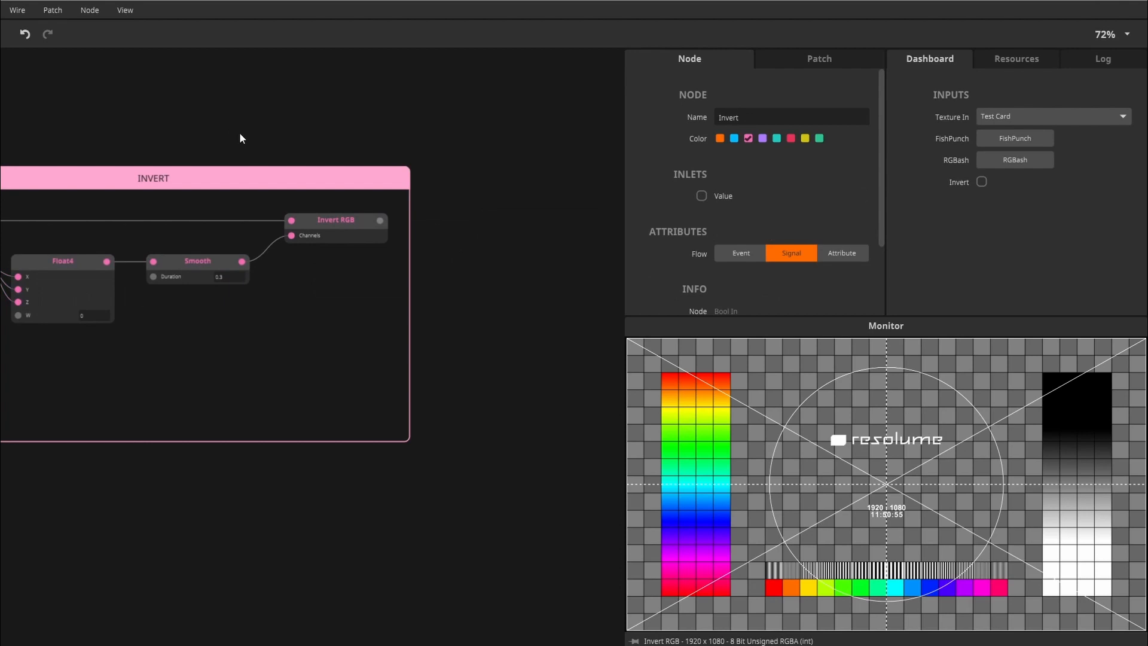
Review the RGBash and Invert groups along the patch, ending at the empty space beyond the pink frame.
left_click_drag(261, 129, 436, 121)
left_click_drag(214, 150, 317, 195)
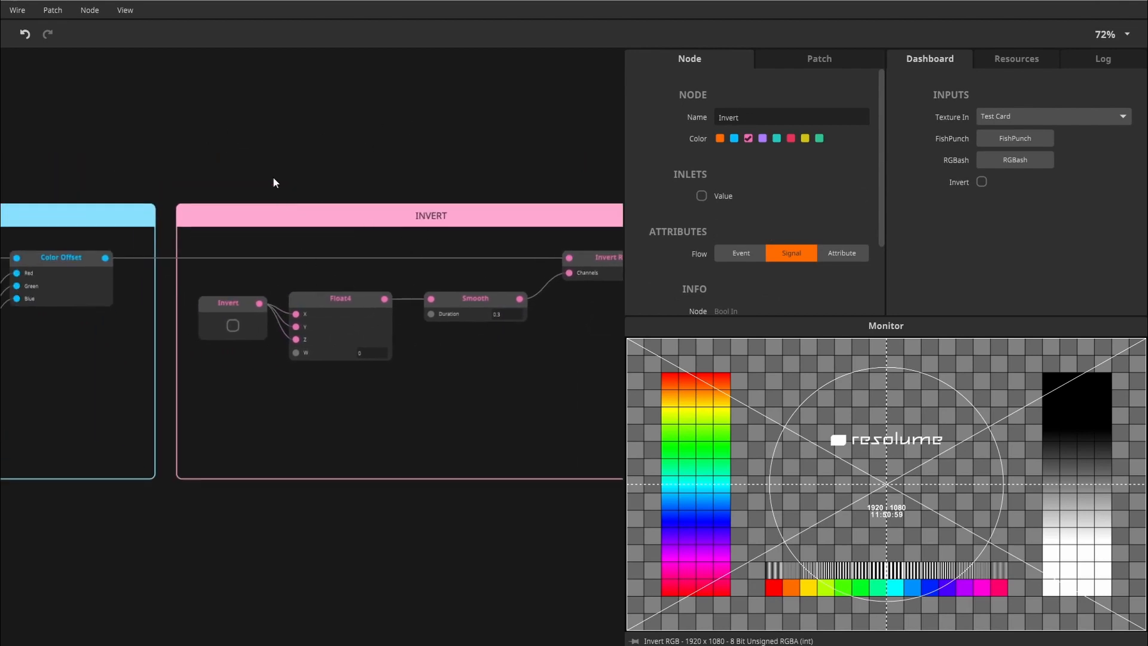
left_click_drag(195, 167, 279, 164)
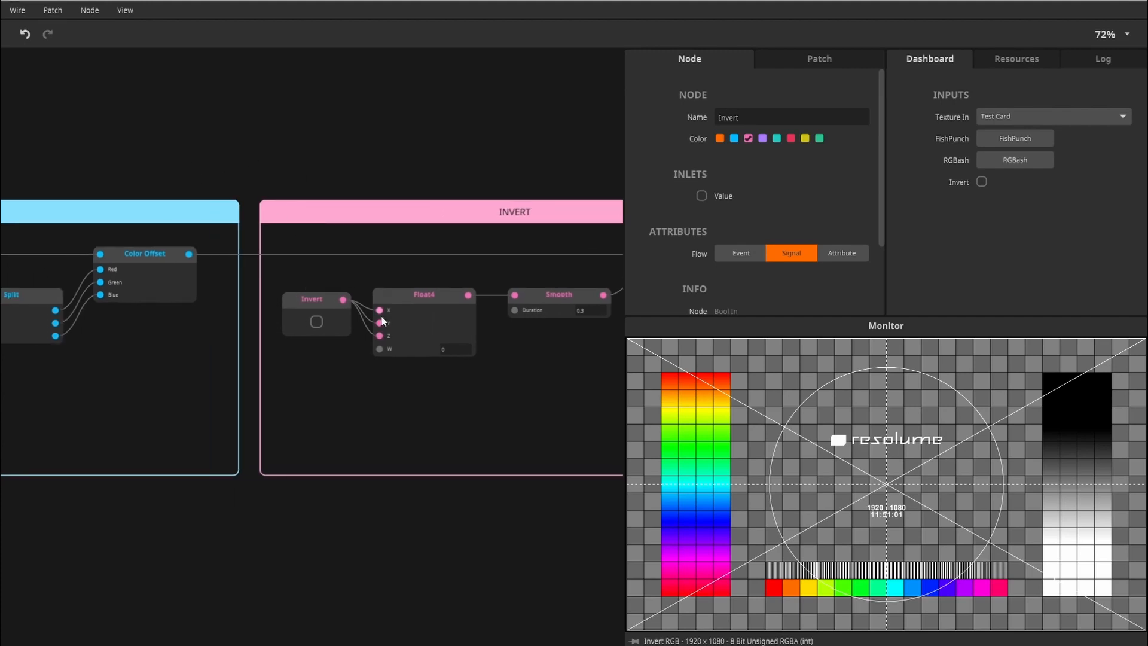
left_click_drag(173, 95, 451, 144)
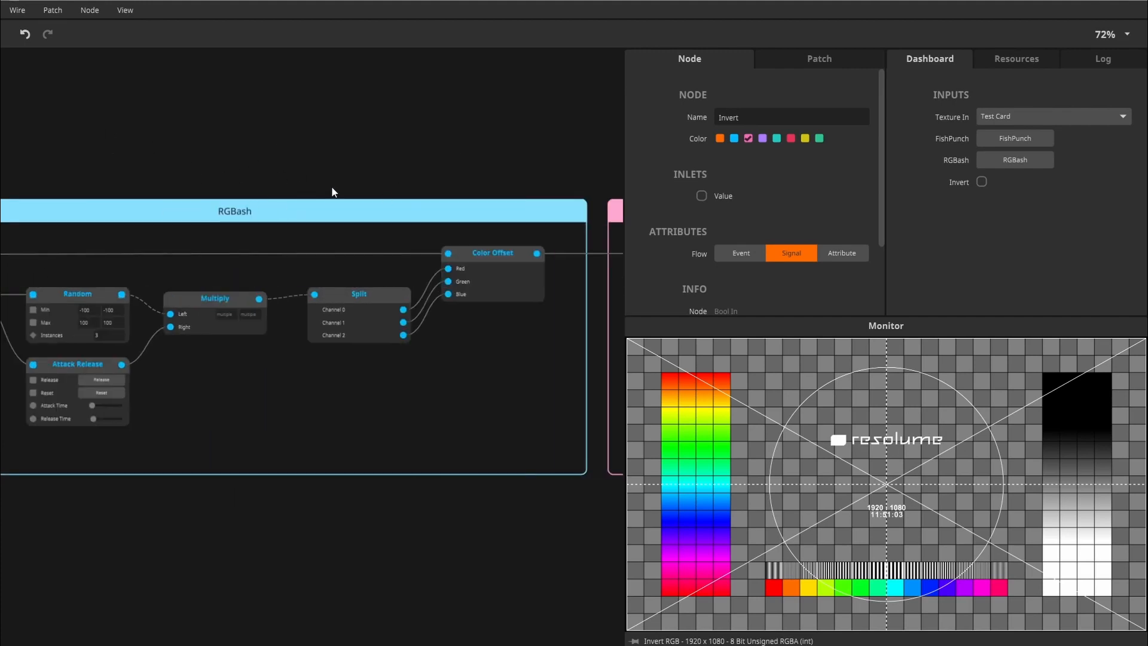
left_click_drag(333, 192, 193, 192)
left_click_drag(329, 143, 94, 131)
left_click_drag(480, 160, 93, 175)
left_click_drag(413, 257, 308, 264)
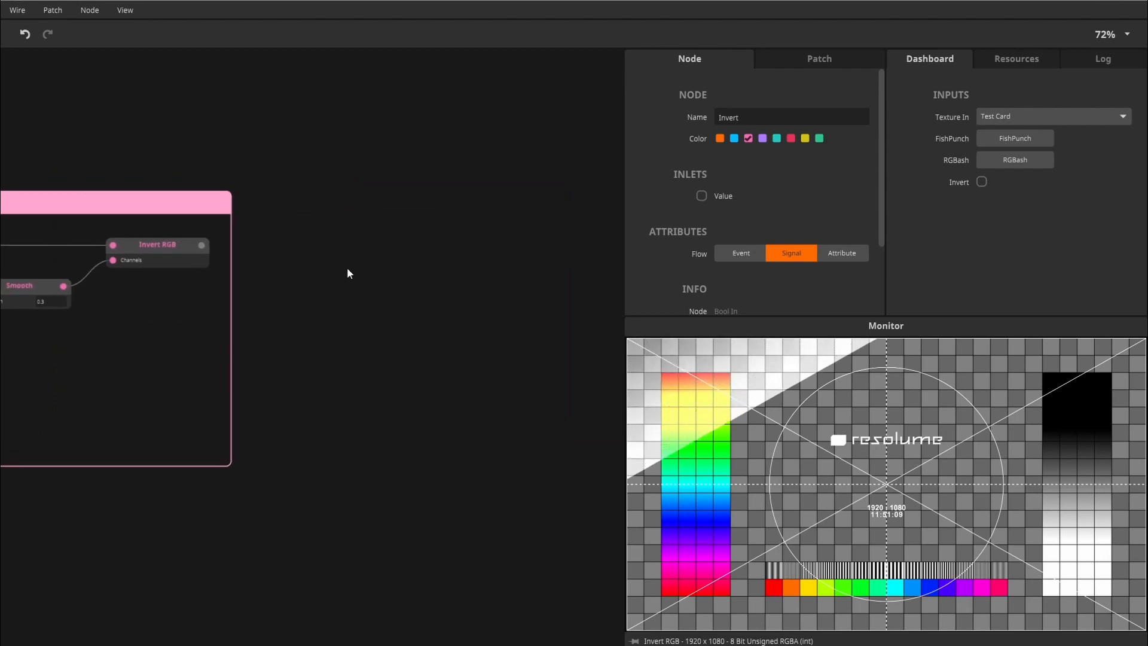
left_click_drag(411, 245, 394, 249)
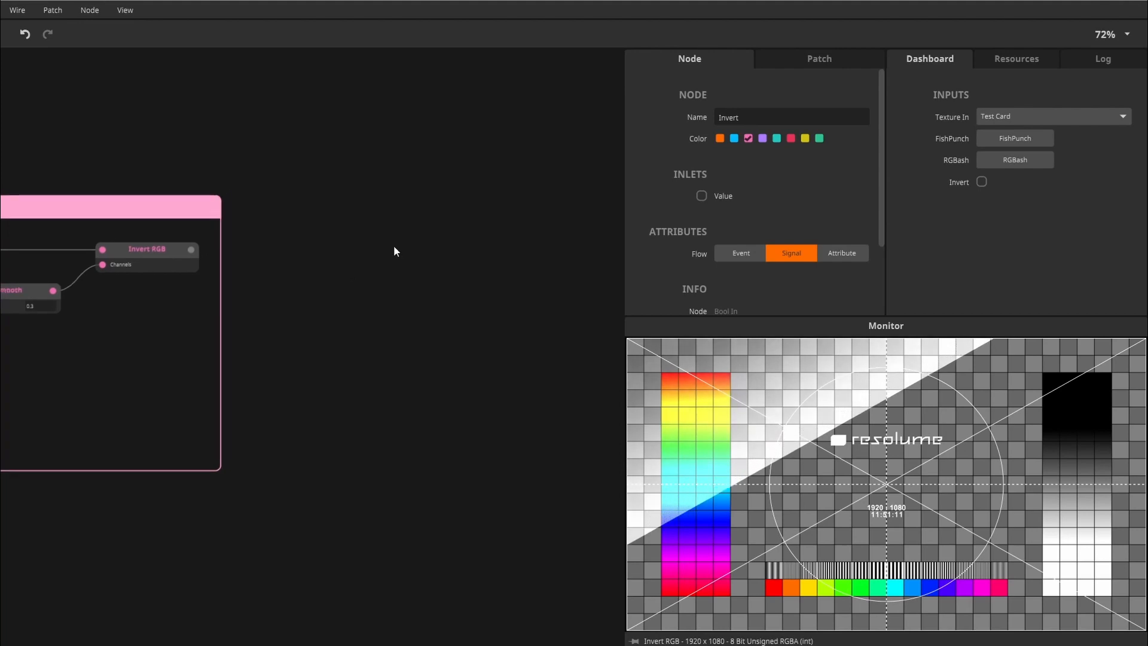
Add a UV Offset node fed by the Invert RGB output and place it well beyond the pink frame.
left_click_drag(192, 249, 438, 258)
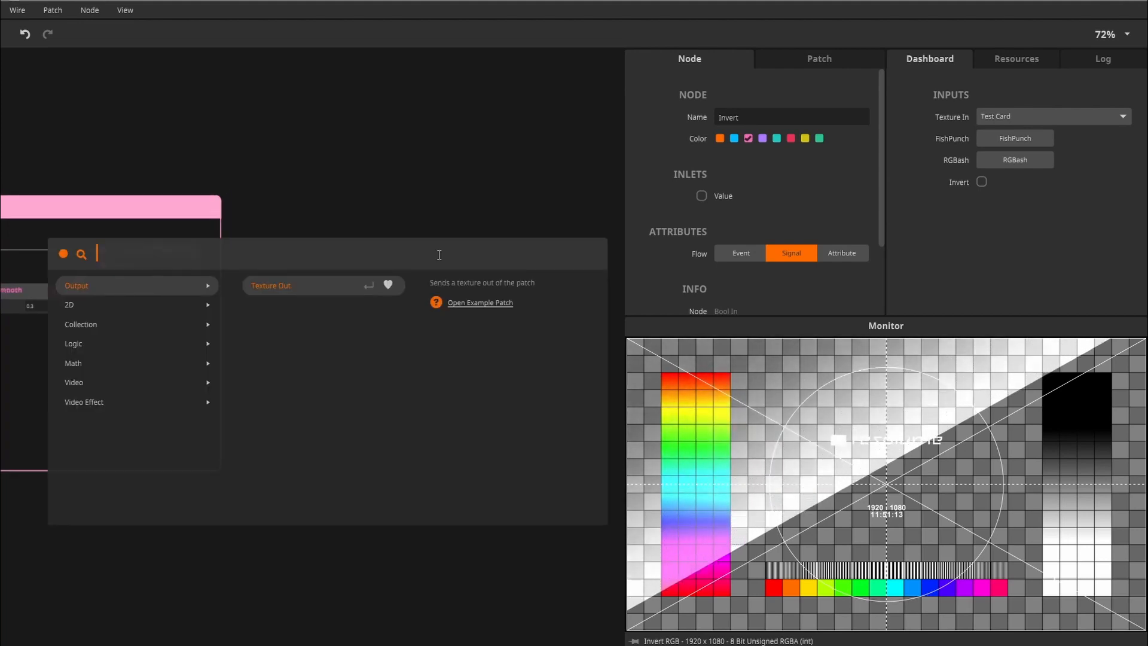
type("uv")
key("Down")
key("Return")
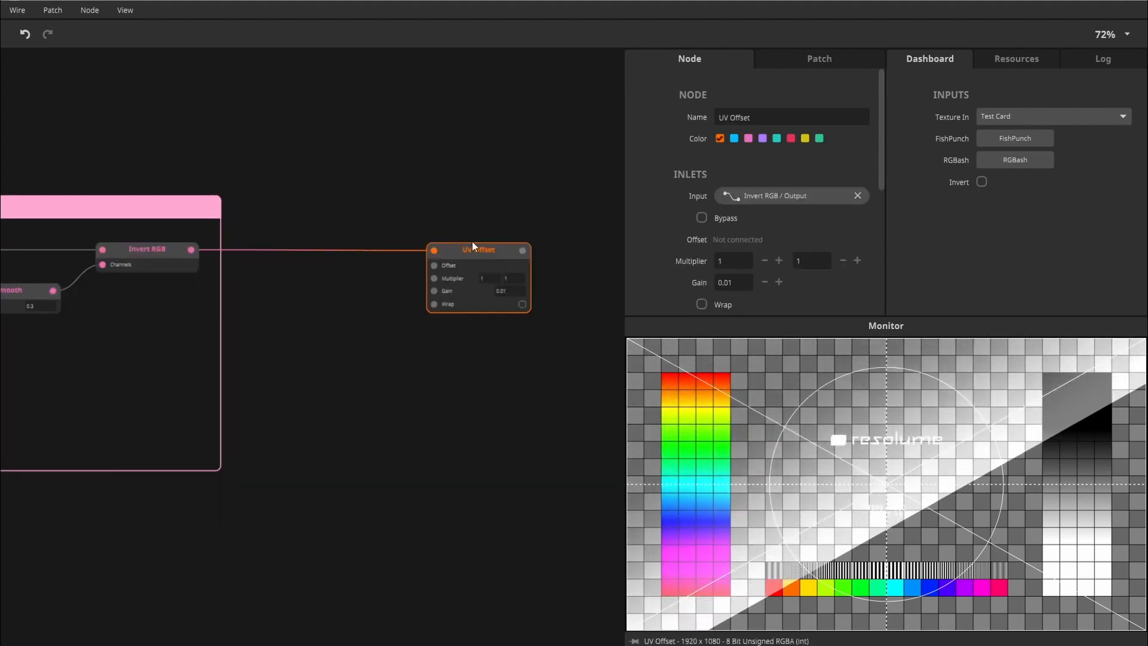
left_click_drag(493, 388, 361, 391)
left_click_drag(344, 263, 490, 260)
Add a Fractal Noise node, connect its output to UV Offset's Offset inlet, and place it below and before UV Offset.
double_click(370, 376)
type("fra")
key("Return")
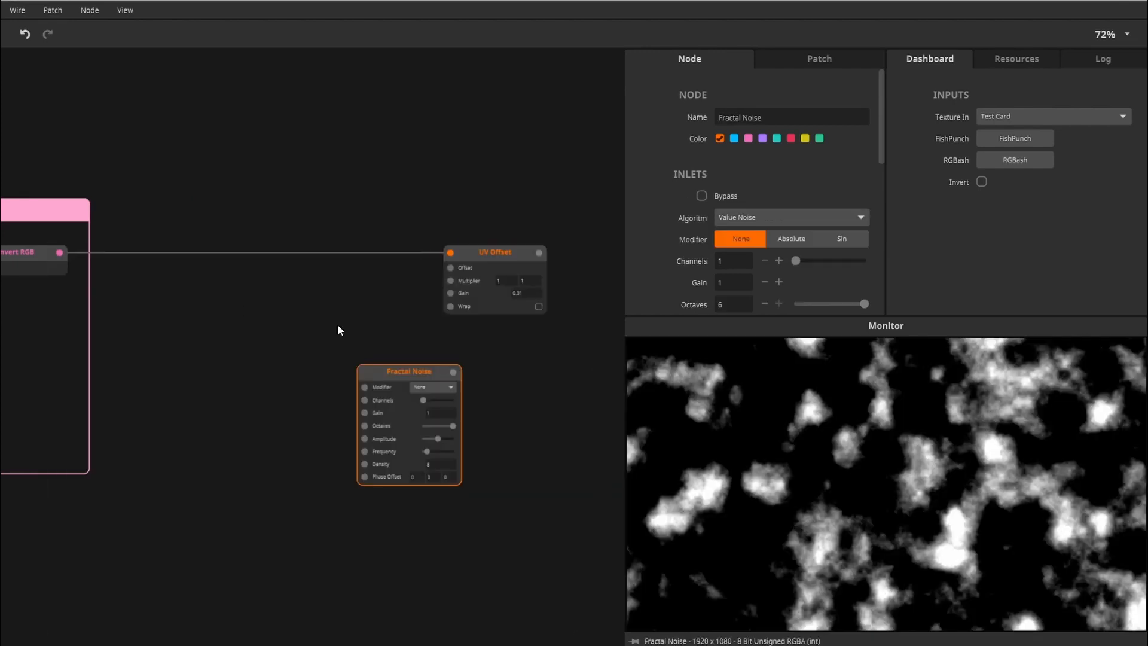
left_click_drag(453, 374, 455, 263)
left_click(486, 255)
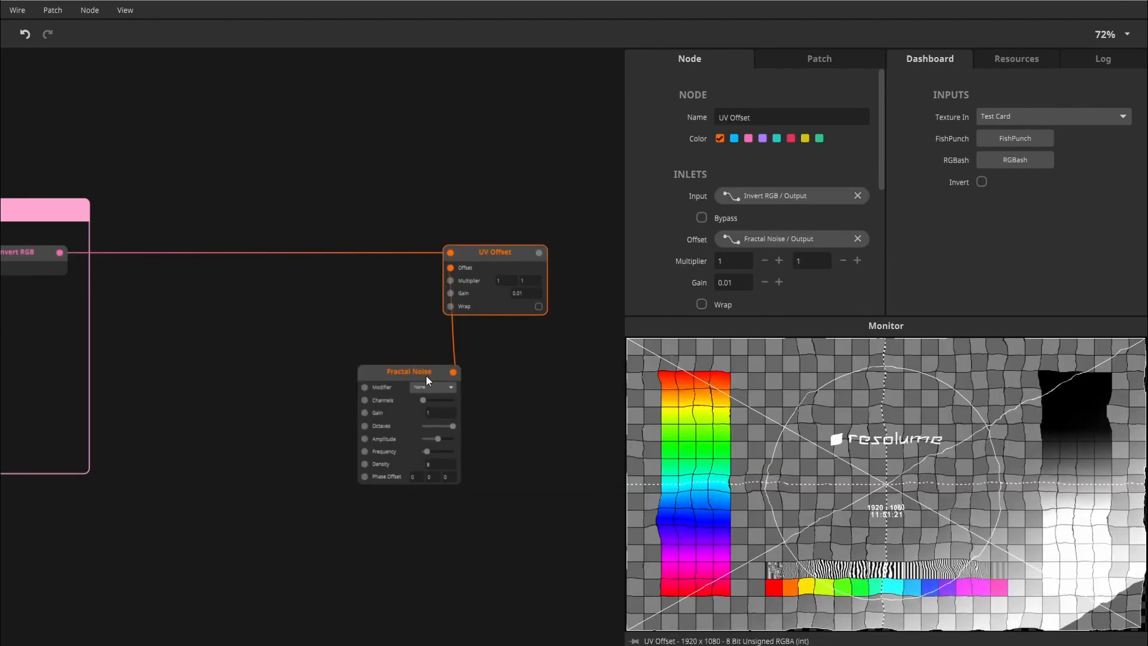
left_click_drag(426, 375, 374, 336)
Set the UV Offset node's Gain to 1 and enable Wrap.
double_click(522, 295)
type("1")
left_click(526, 331)
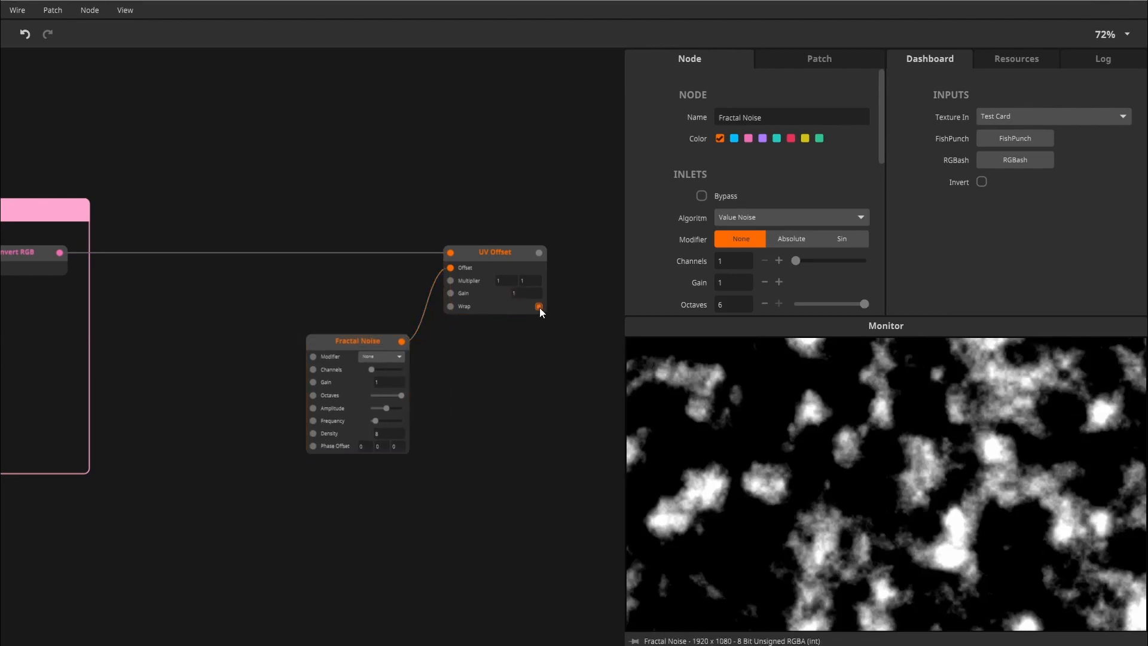
left_click(538, 306)
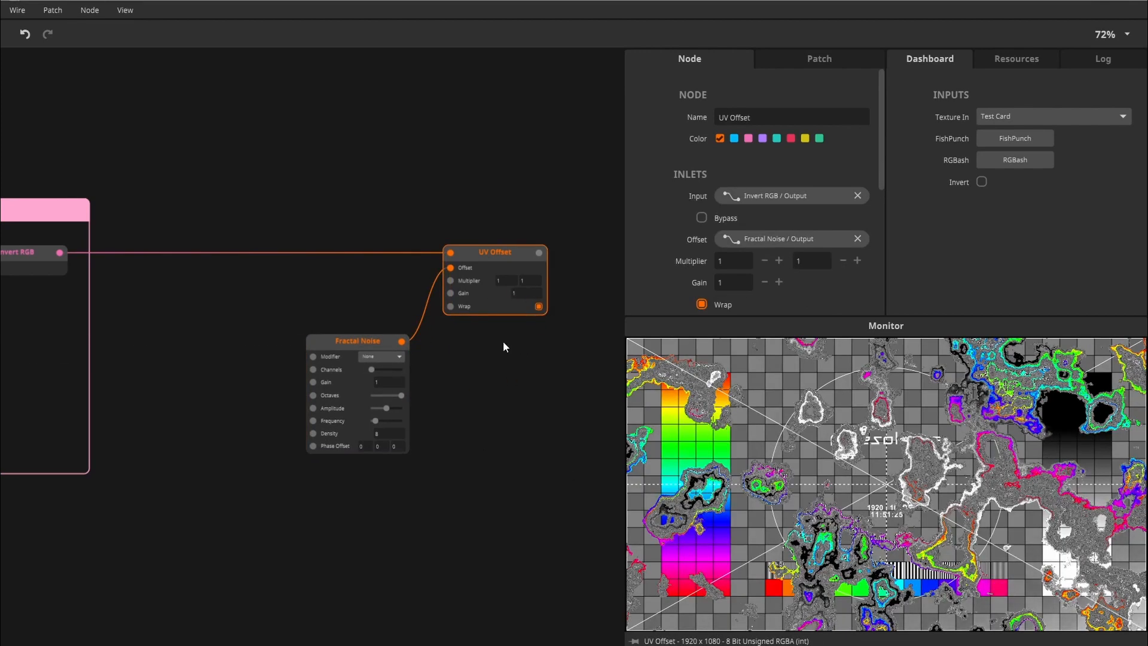
Raise the Fractal Noise node closer to UV Offset's height and preview the UV Offset output.
scroll(530, 464, "up", 4)
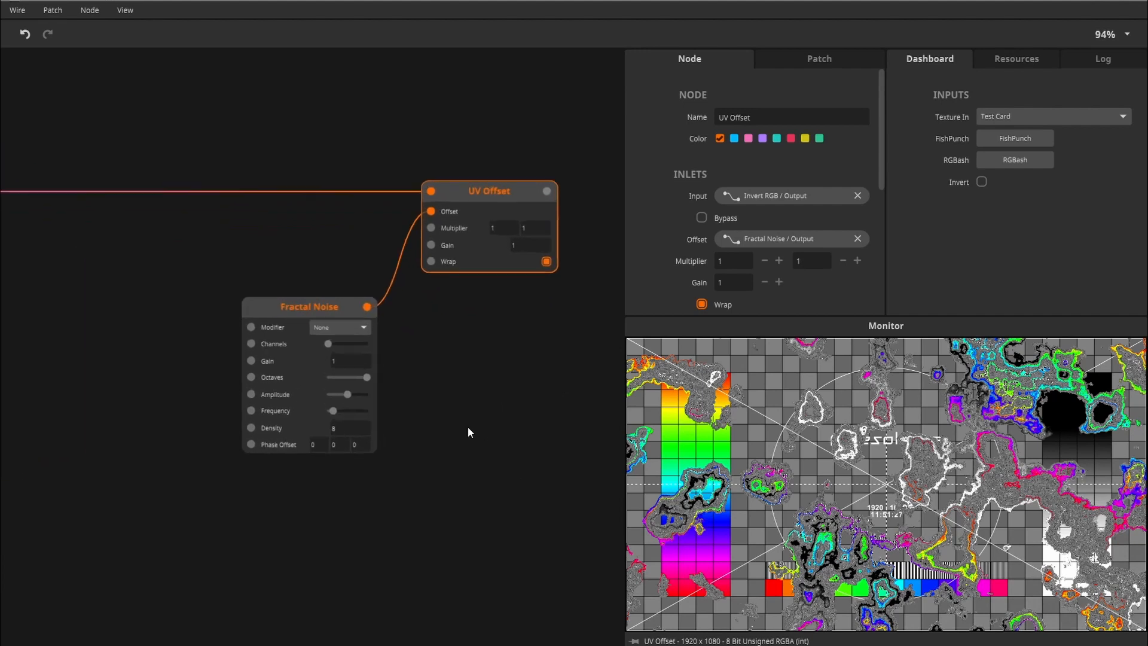
left_click_drag(305, 300, 307, 263)
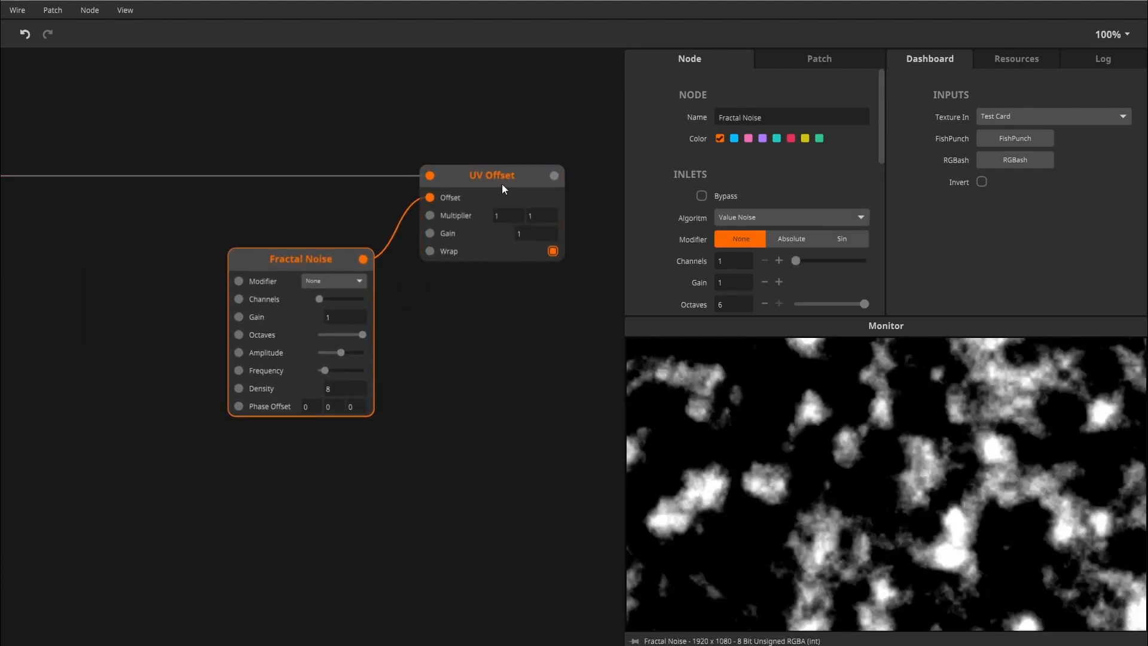
left_click(497, 188)
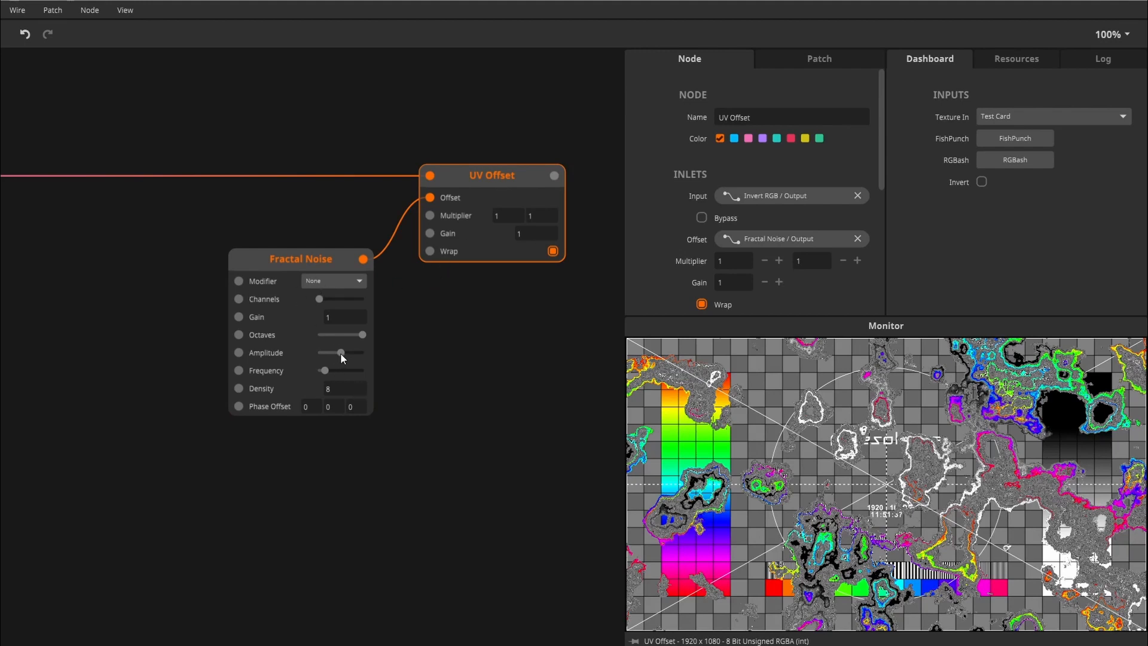
Lower the Fractal Noise node's Amplitude to its minimum and set its Density to 2.
left_click_drag(340, 353, 311, 367)
left_click(316, 303)
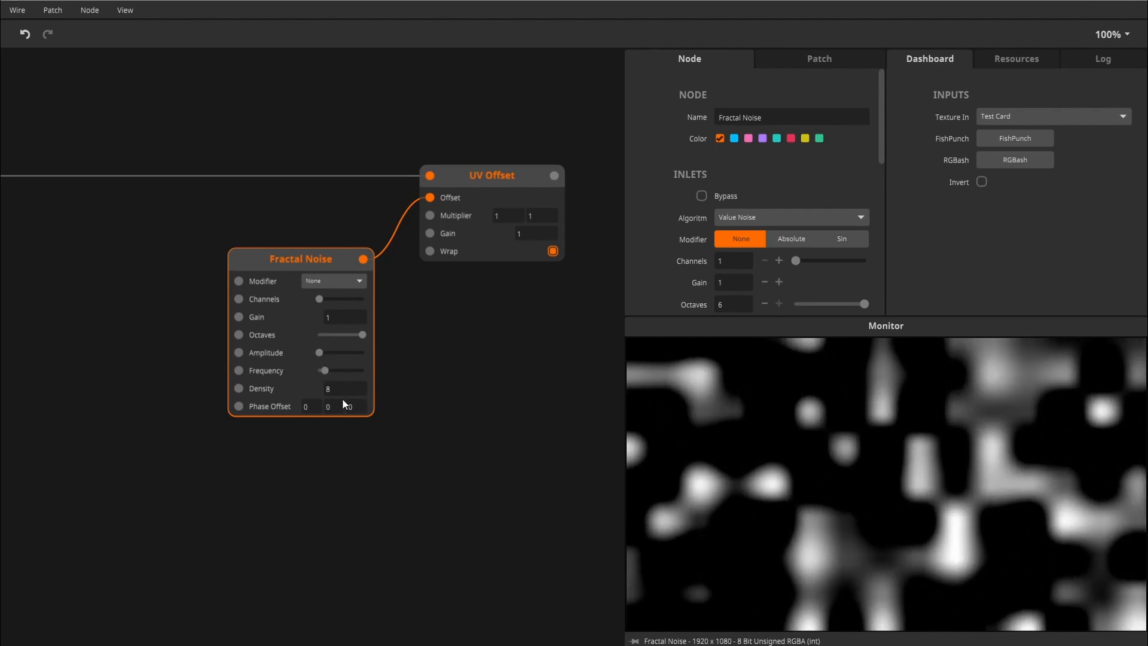
left_click_drag(327, 390, 333, 436)
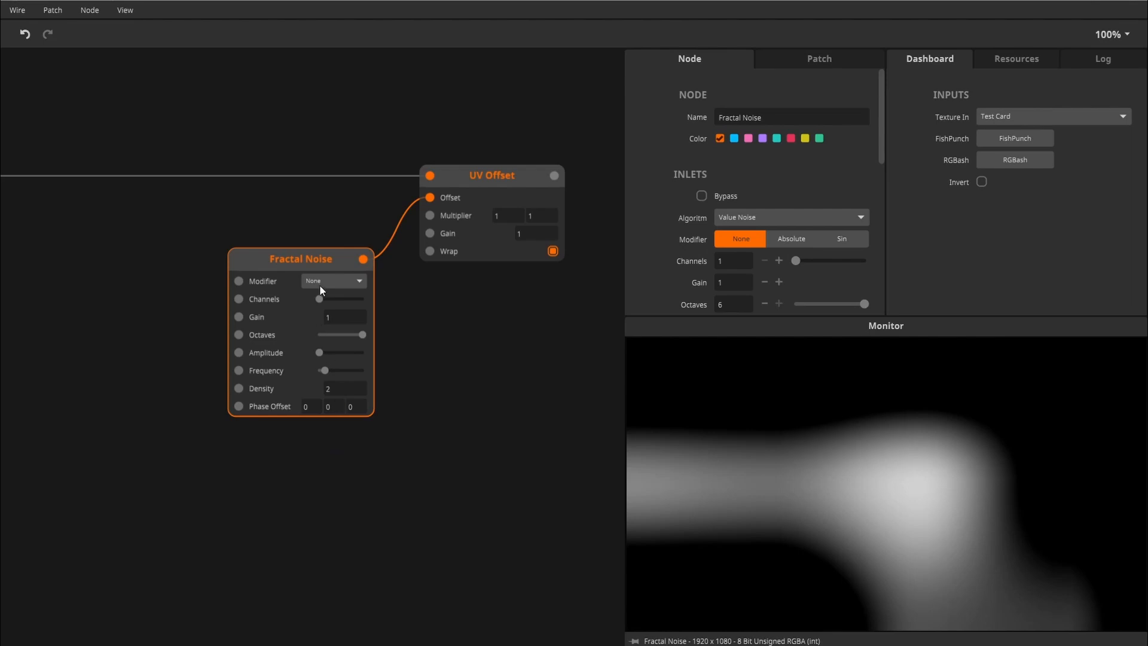
Preview the UV Offset output while varying the Fractal Noise node's third Phase Offset value, and set that value to 1.
left_click(523, 182)
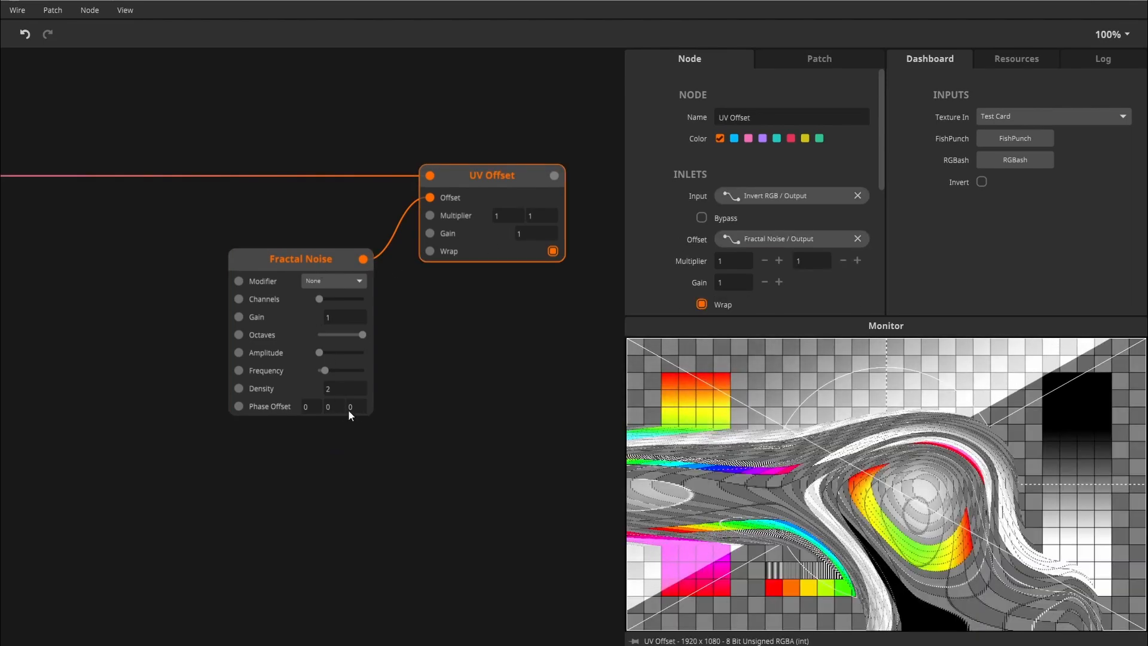
mouse_move(351, 409)
left_mouse_down()
mouse_move(339, 251)
mouse_move(348, 507)
mouse_move(361, 412)
left_mouse_up()
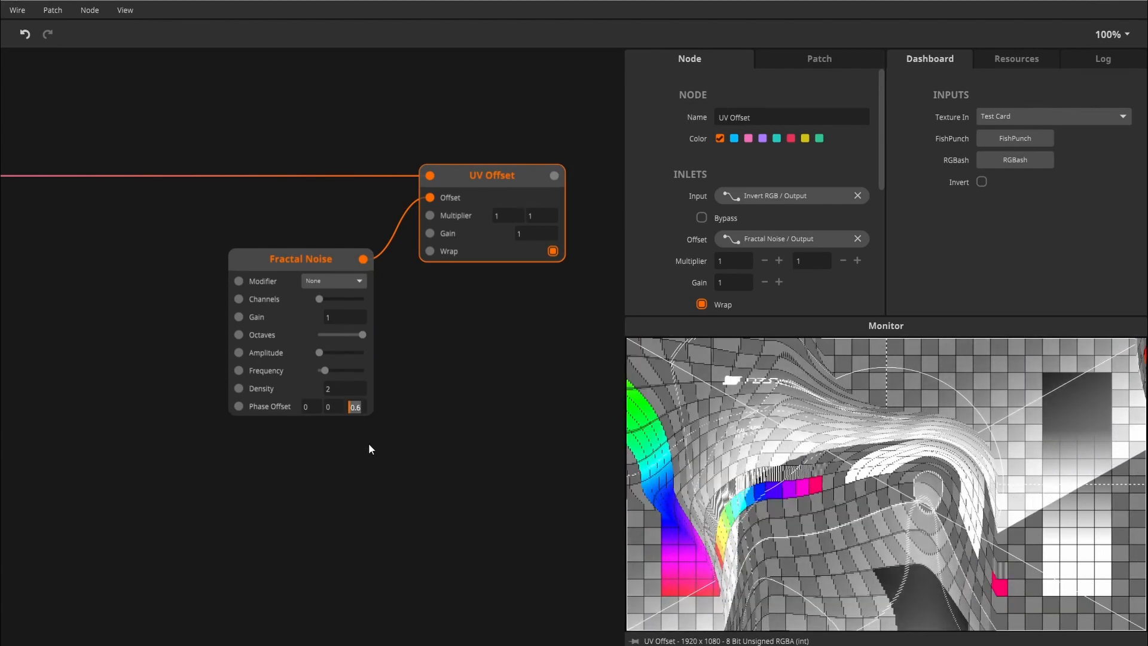
left_click(369, 444)
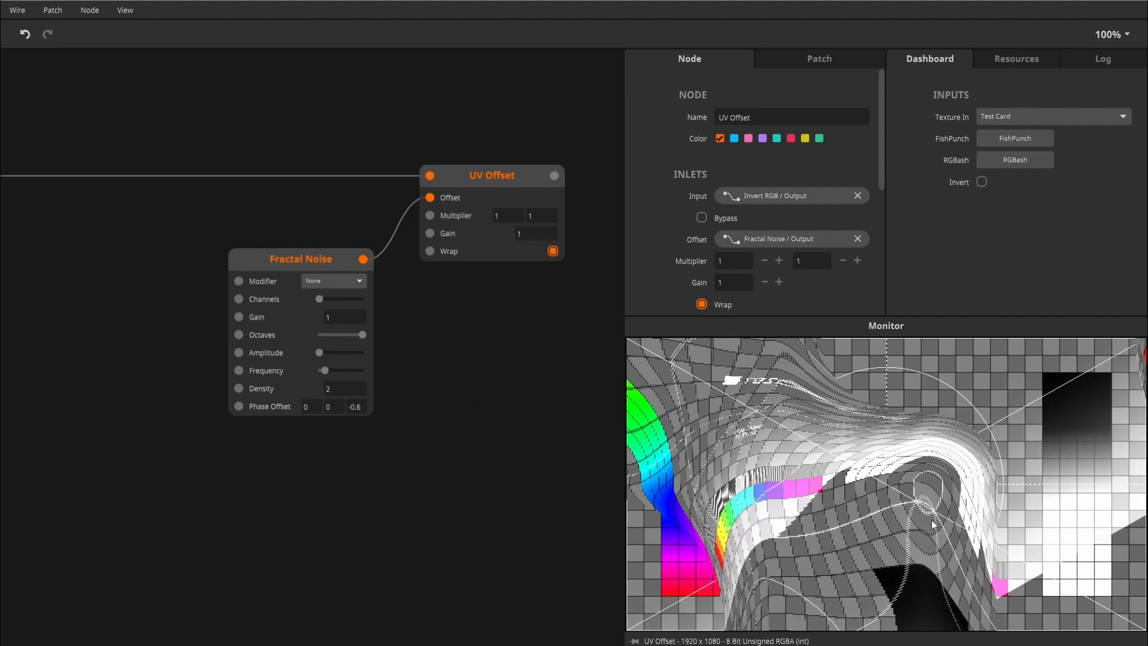
left_click(360, 409)
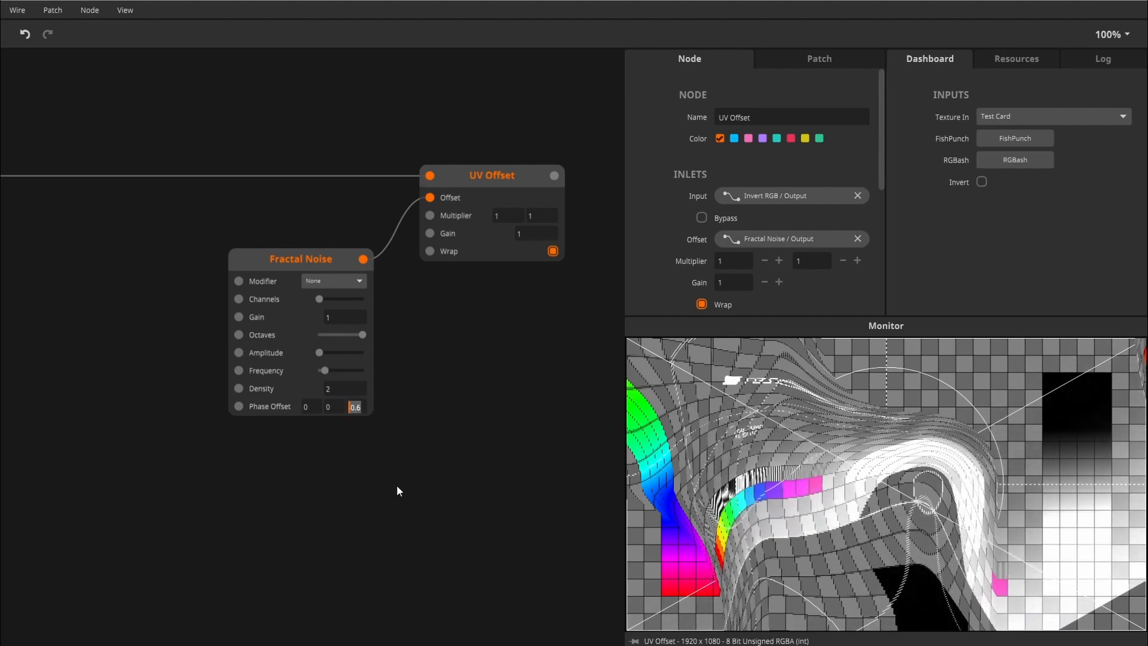
type("1")
key("Return")
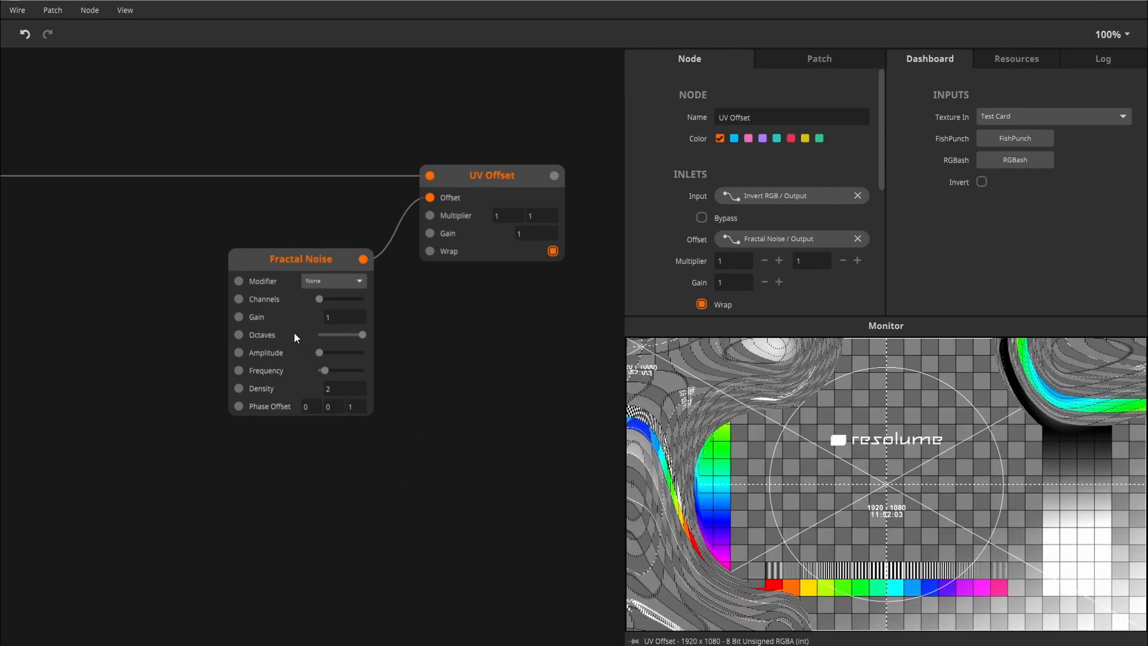
Set the Fractal Noise node's Modifier to Absolute and preview the UV Offset output.
left_click(304, 263)
left_click(328, 282)
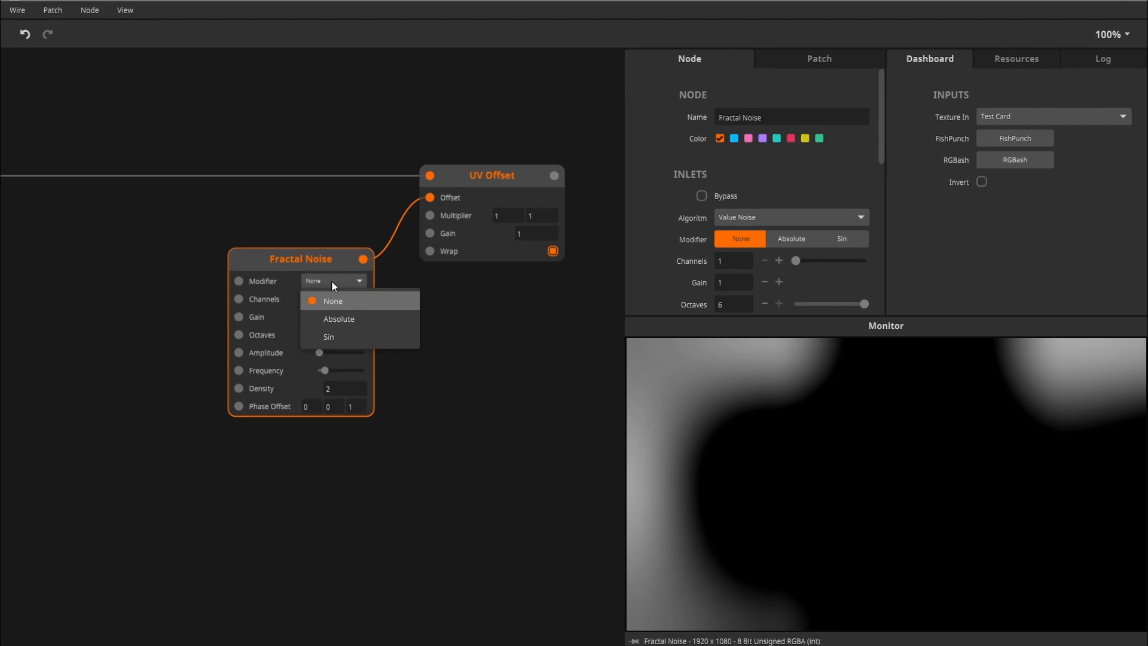
left_click(338, 319)
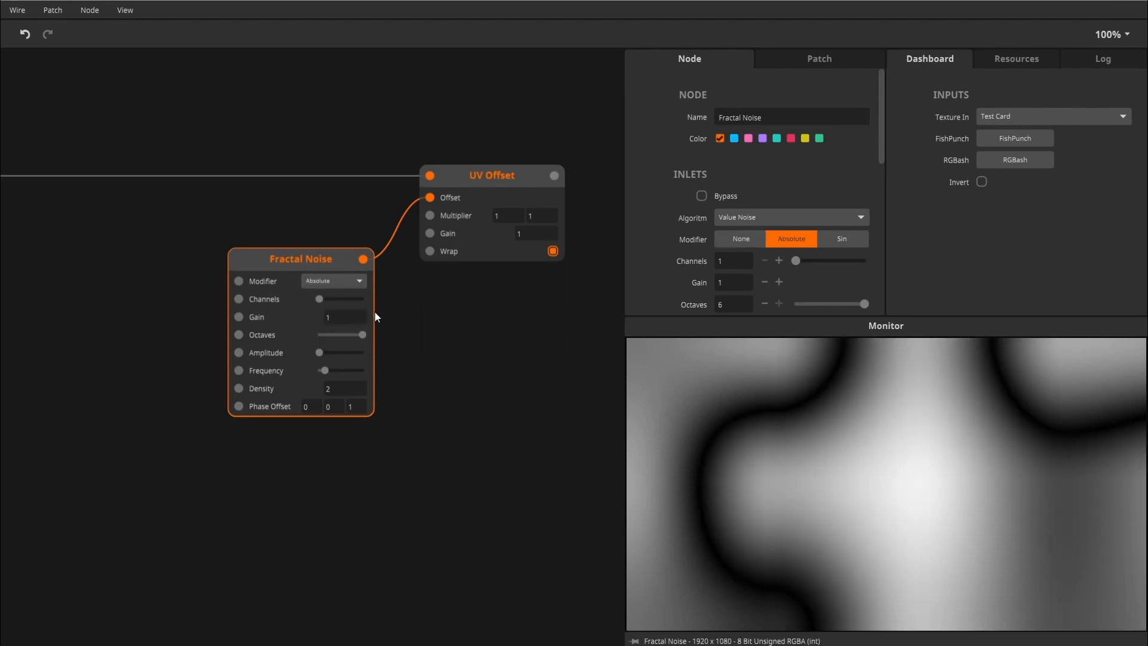
left_click(510, 194)
mouse_move(352, 396)
left_mouse_down()
mouse_move(351, 615)
mouse_move(367, 286)
mouse_move(366, 407)
left_mouse_up()
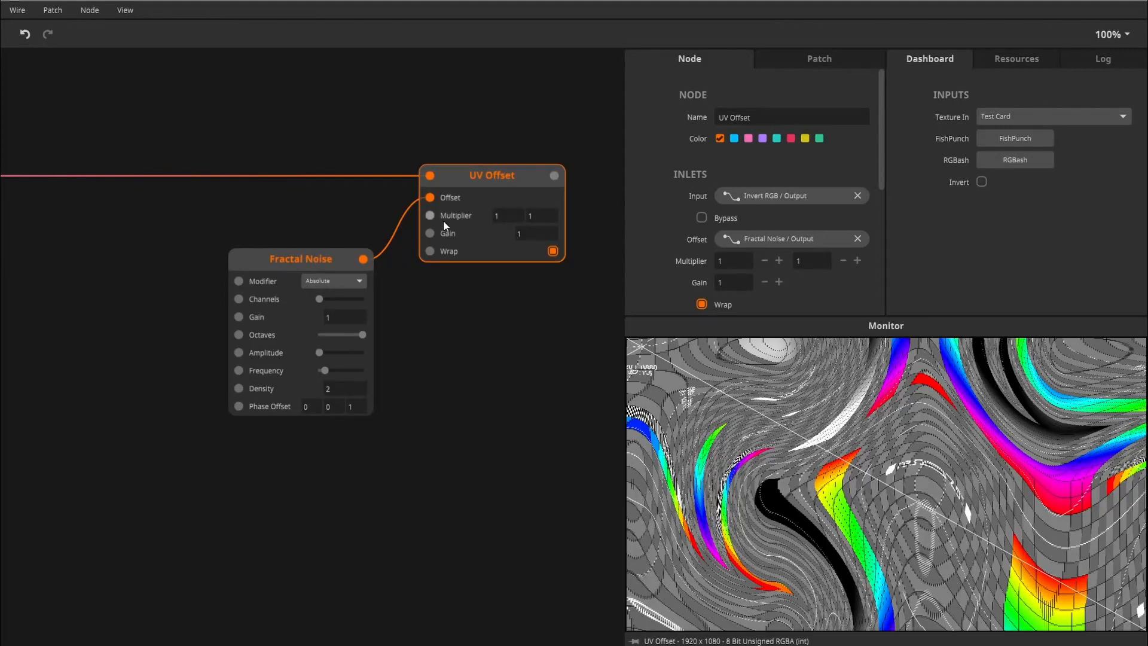
Try Perlin Noise and Simplex Noise as the Fractal Noise algorithm, previewing each through the UV Offset node.
left_click(303, 260)
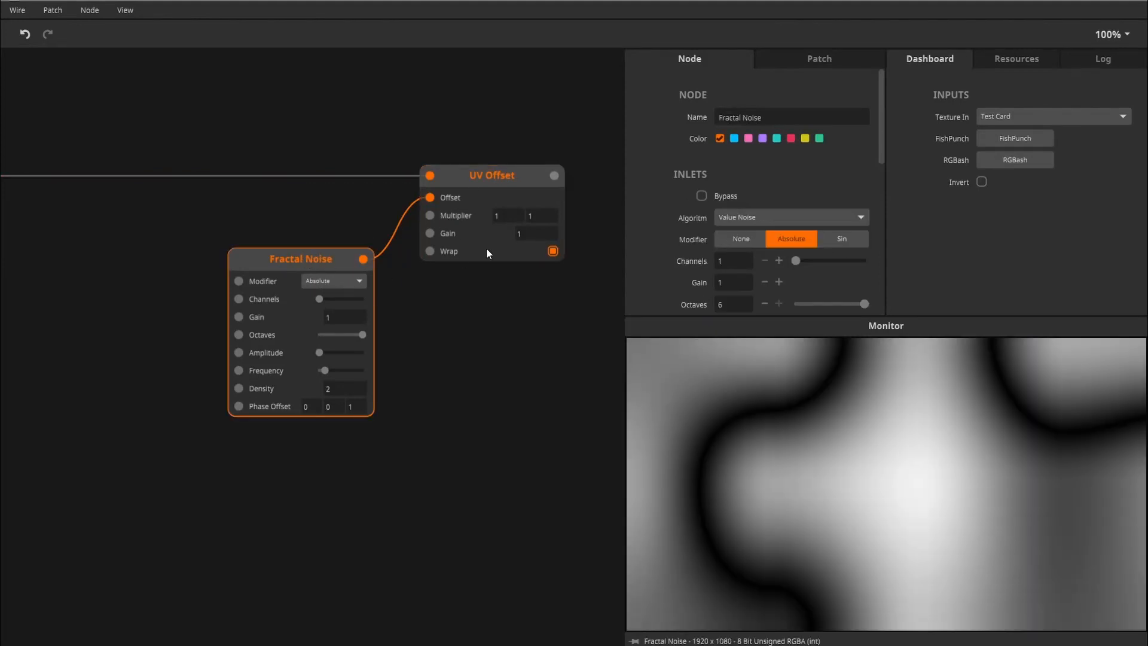
left_click(787, 218)
left_click(768, 256)
left_click(486, 180)
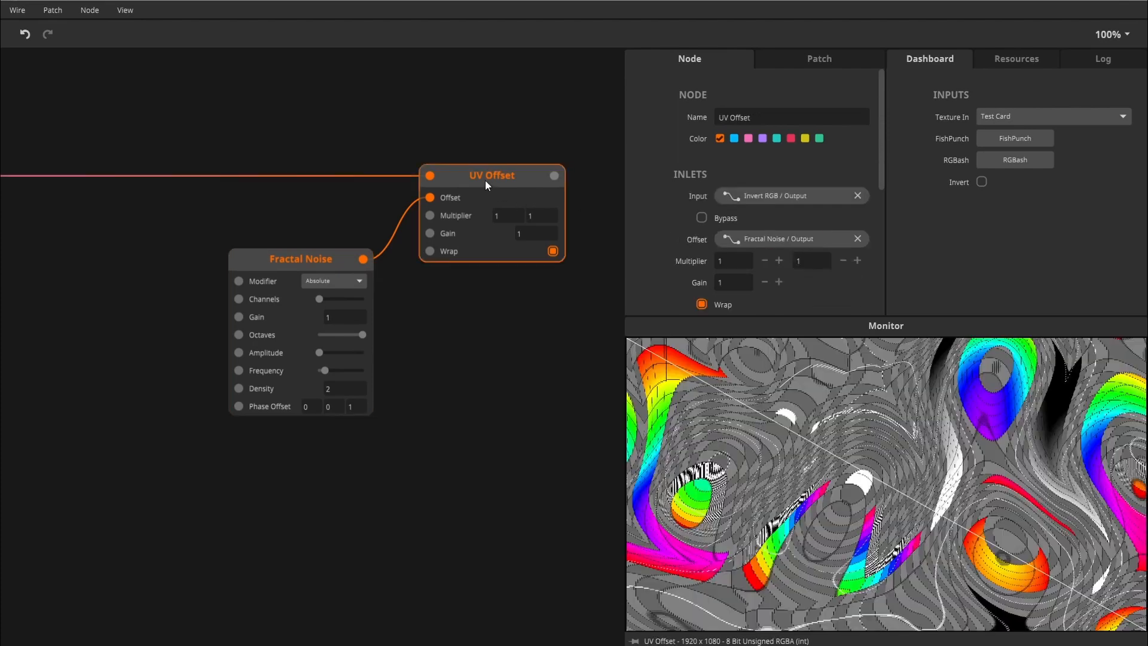
left_click(327, 265)
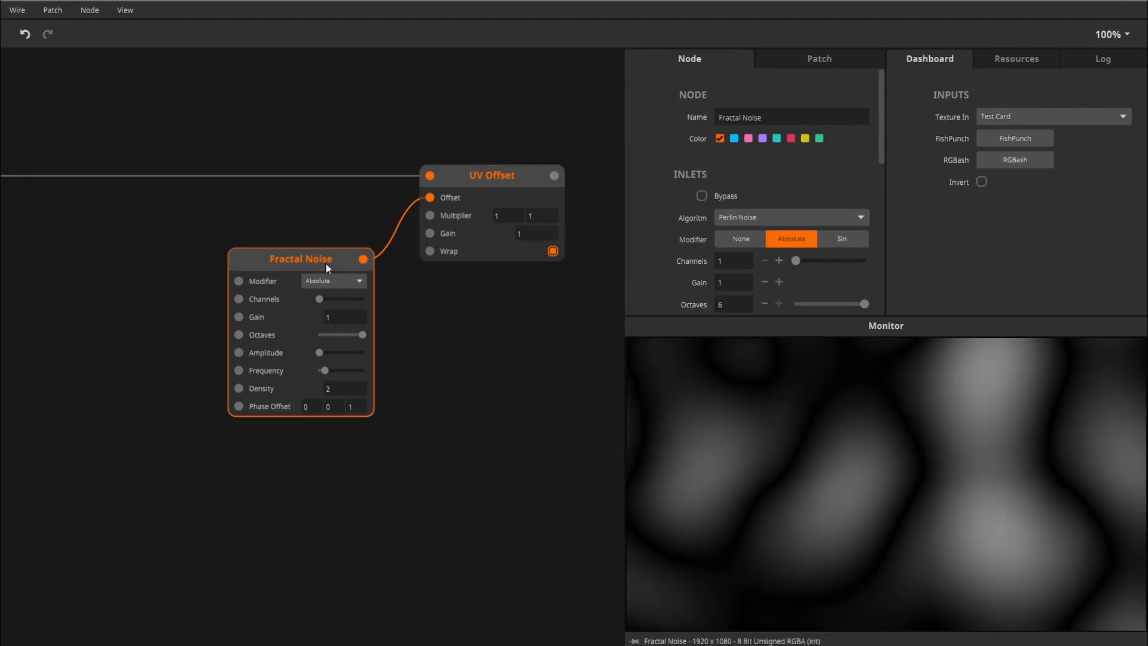
left_click(751, 217)
left_click(719, 275)
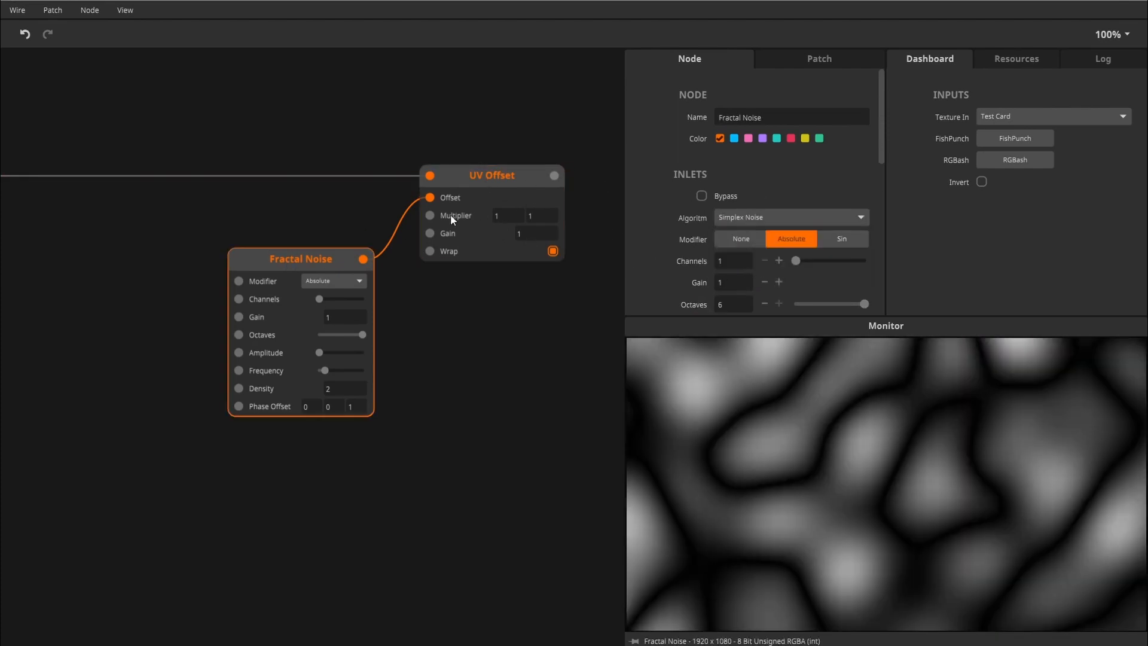
left_click(478, 182)
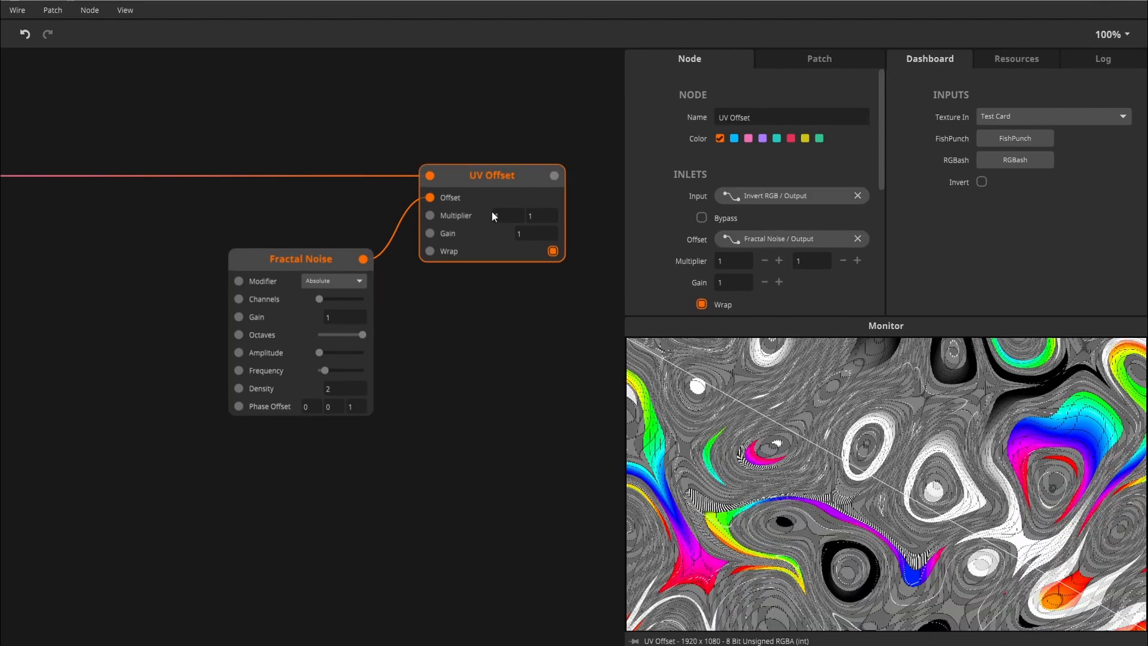
Switch the Fractal Noise algorithm back to Value Noise and preview the UV Offset output.
left_click(302, 253)
left_click(736, 224)
left_click(749, 235)
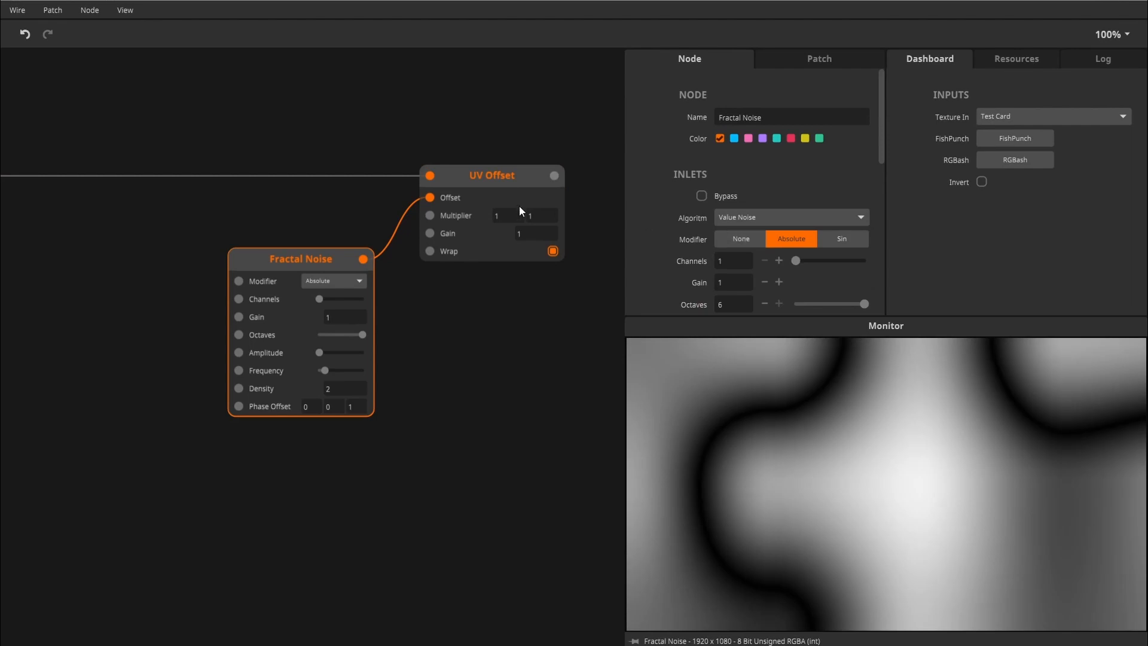
left_click(482, 183)
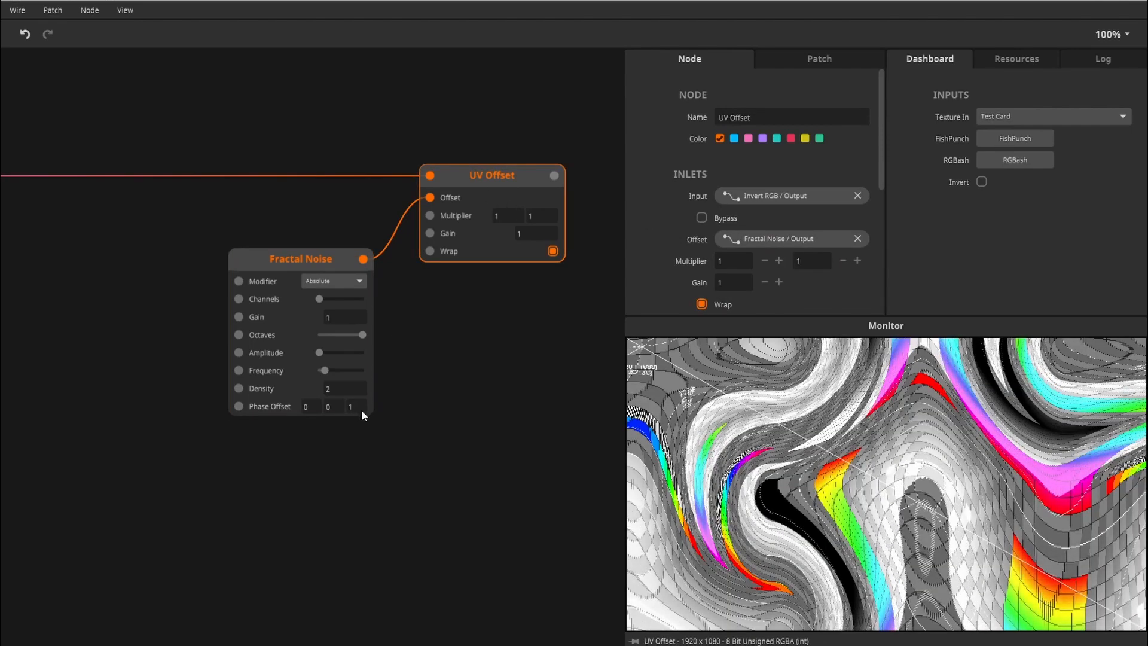
Set the Fractal Noise node's Density to 0.9.
left_click_drag(358, 394, 377, 465)
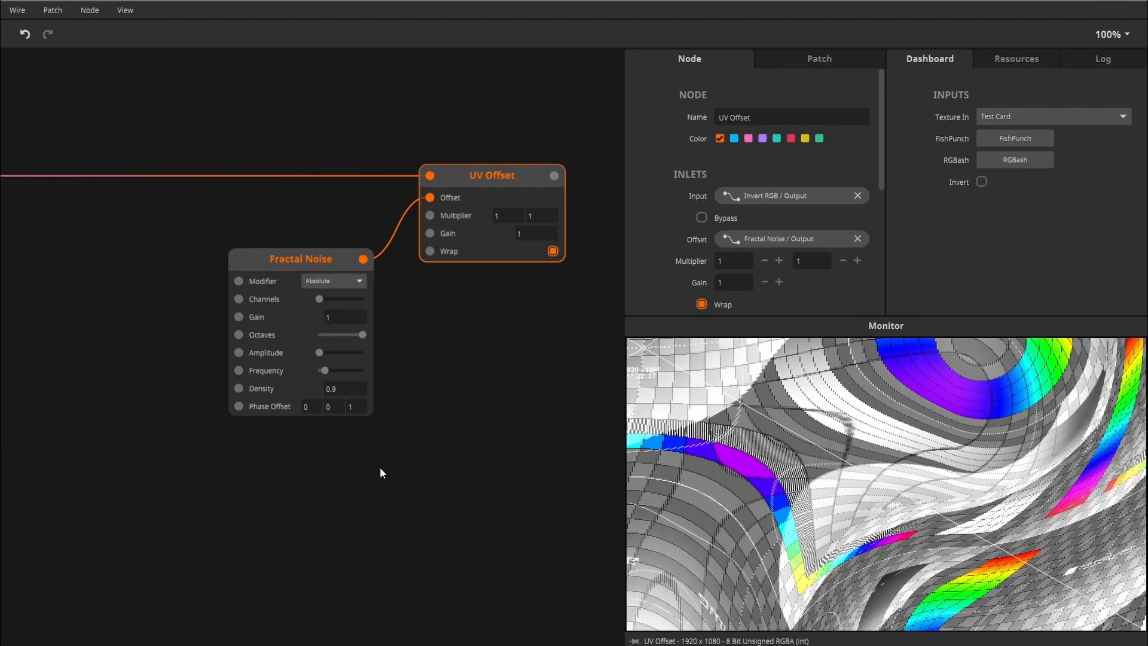
mouse_move(371, 411)
left_mouse_down()
mouse_move(364, 149)
mouse_move(382, 409)
left_mouse_up()
left_click_drag(347, 486, 371, 451)
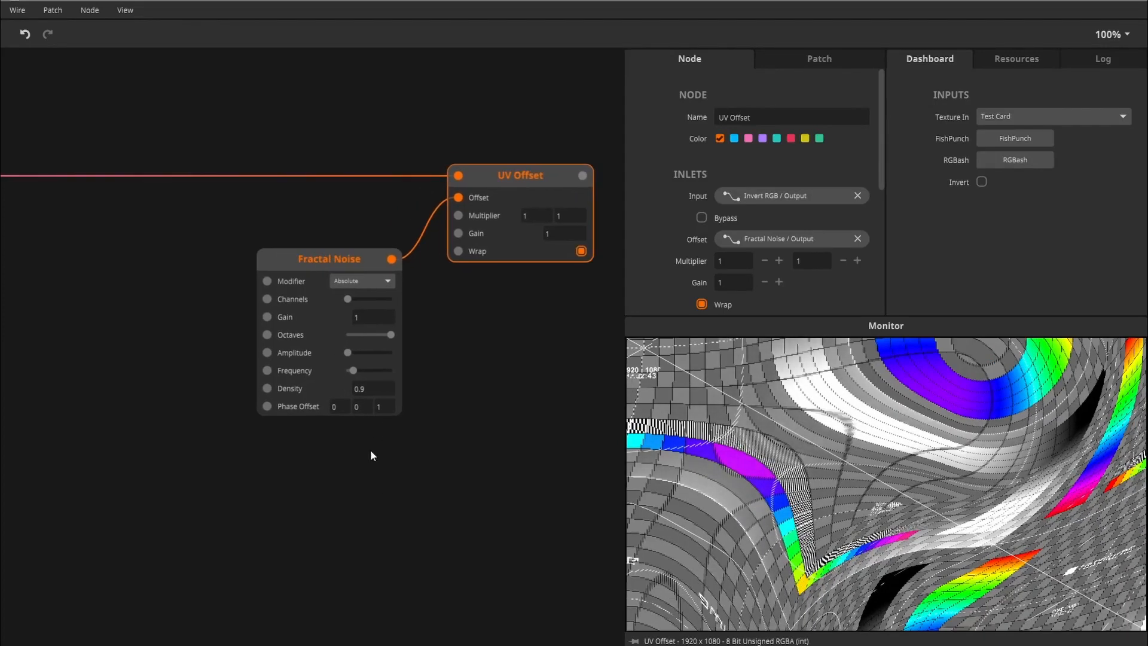
Add a Float3 node before Fractal Noise and connect its output to the Phase Offset inlet.
left_click_drag(144, 398, 265, 351)
left_click_drag(407, 399, 353, 389)
mouse_move(341, 338)
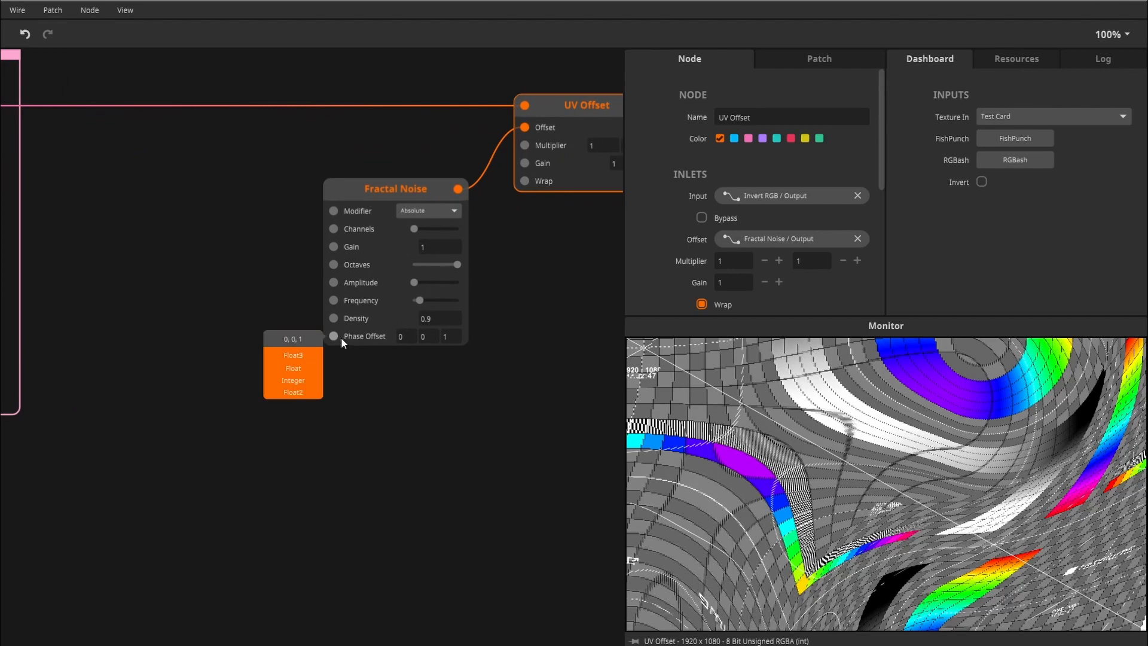
double_click(220, 336)
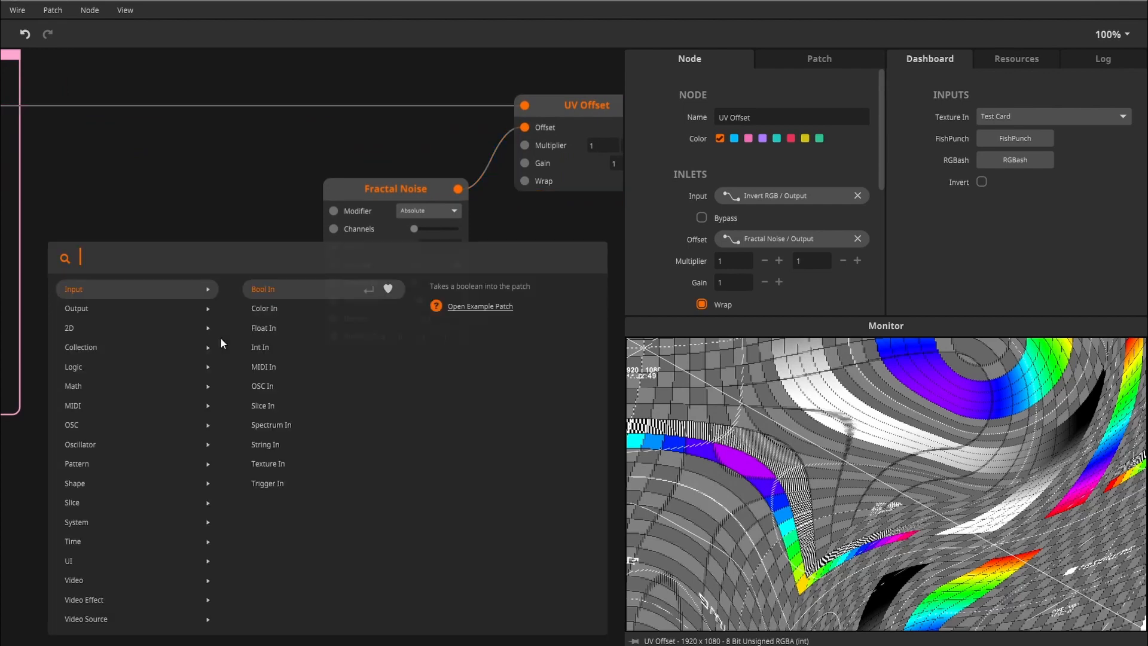
type("float")
key("Down")
key("Down")
key("Down")
key("Return")
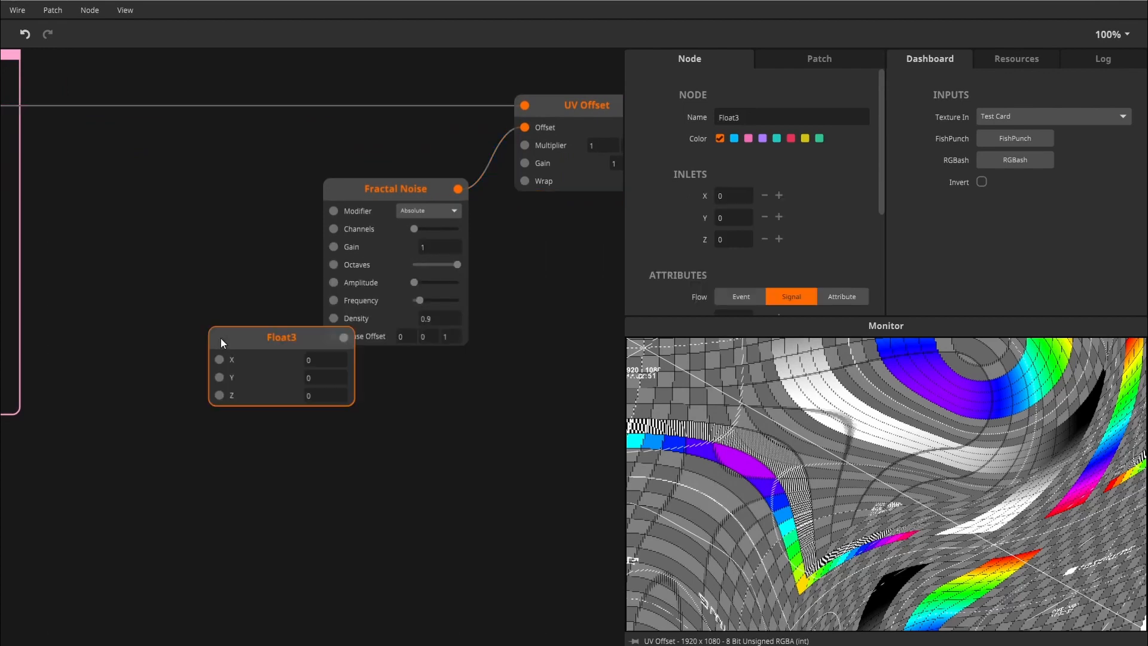
left_click_drag(221, 338, 167, 336)
left_click_drag(281, 334, 353, 335)
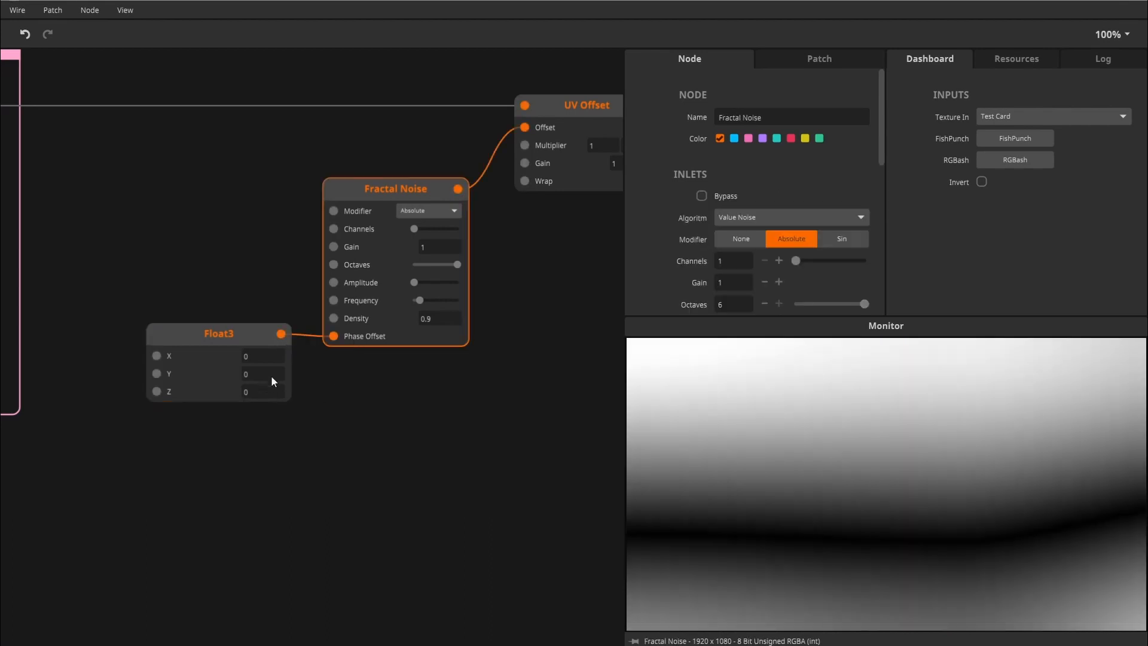
left_click_drag(275, 389, 298, 368)
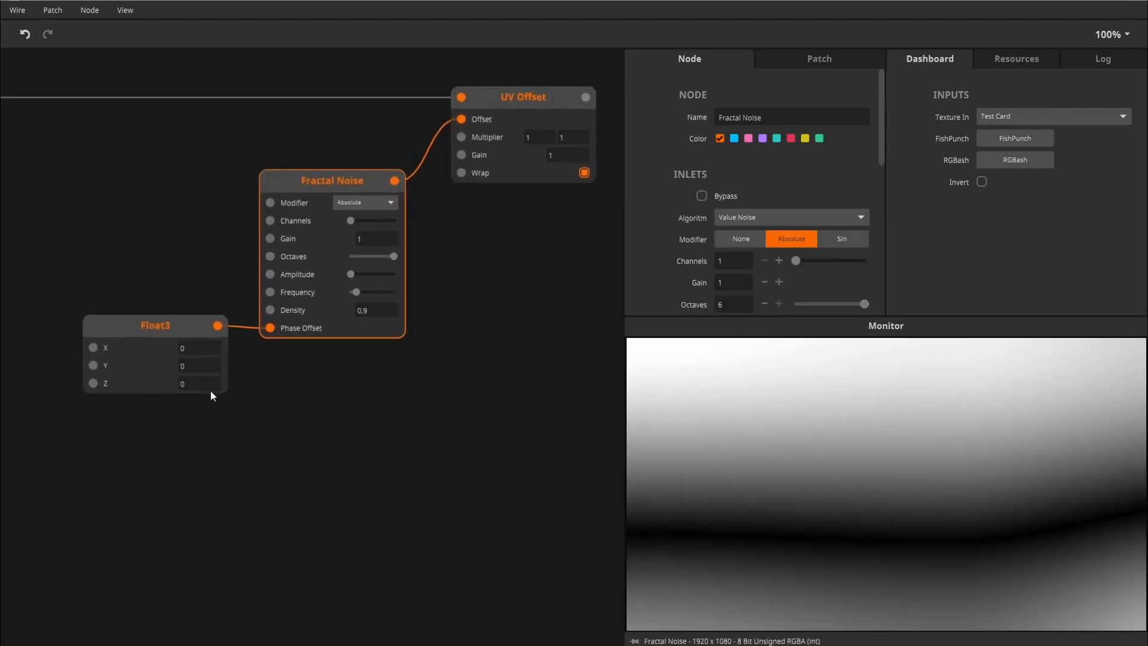
left_click_drag(203, 389, 253, 375)
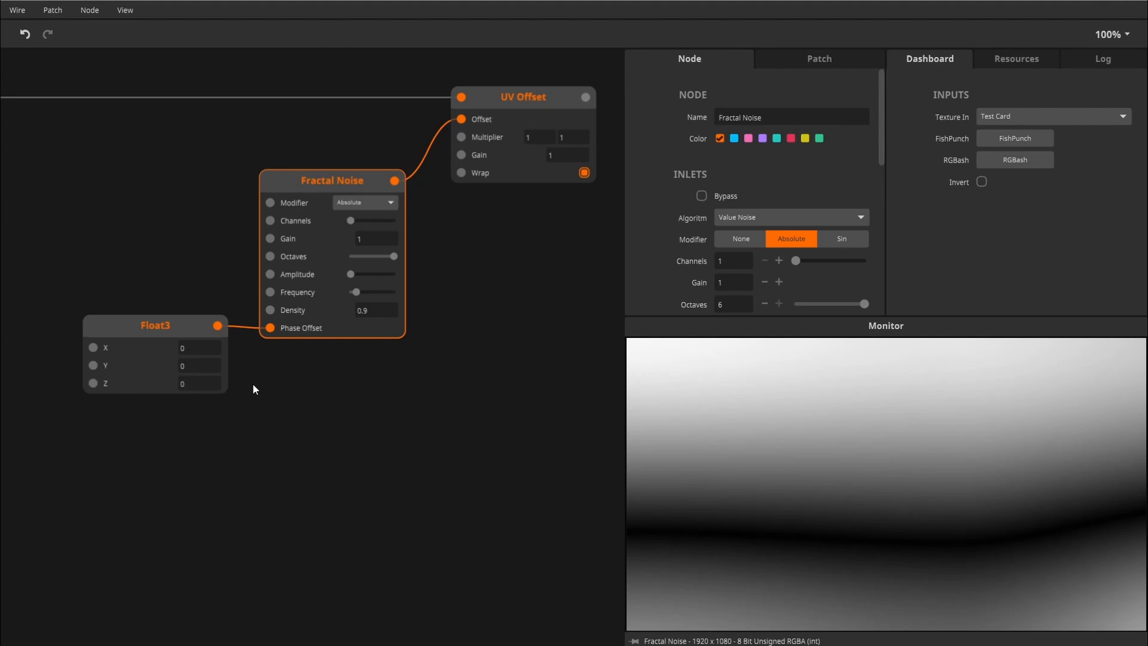
left_click_drag(133, 484, 278, 469)
double_click(204, 484)
type("s")
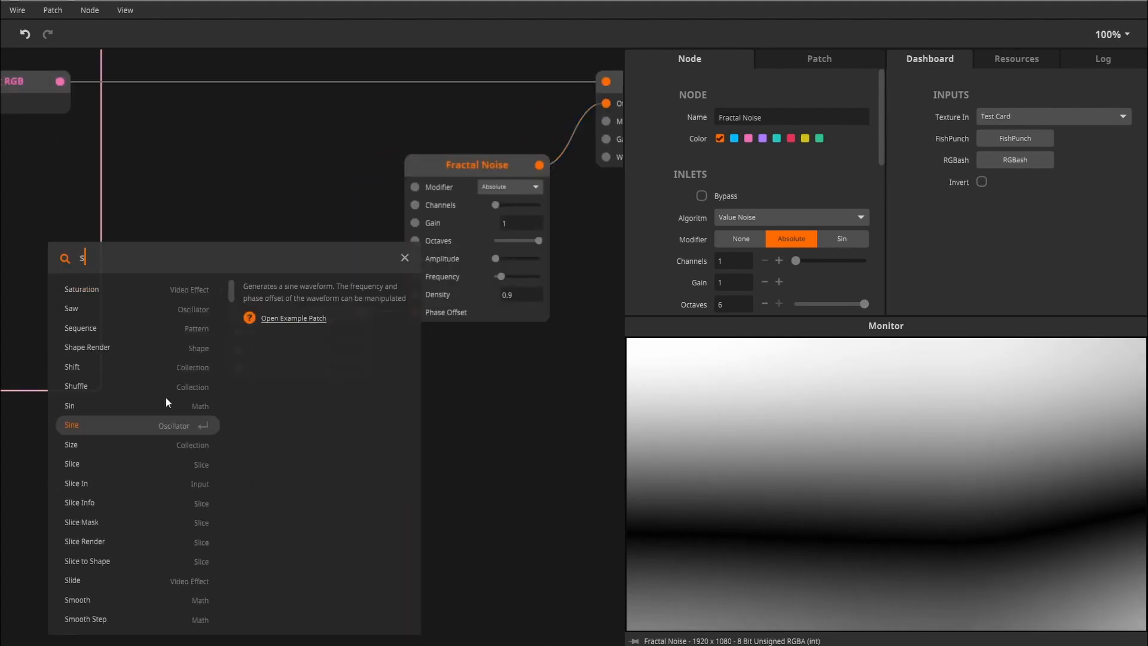
left_click(99, 290)
key("Delete")
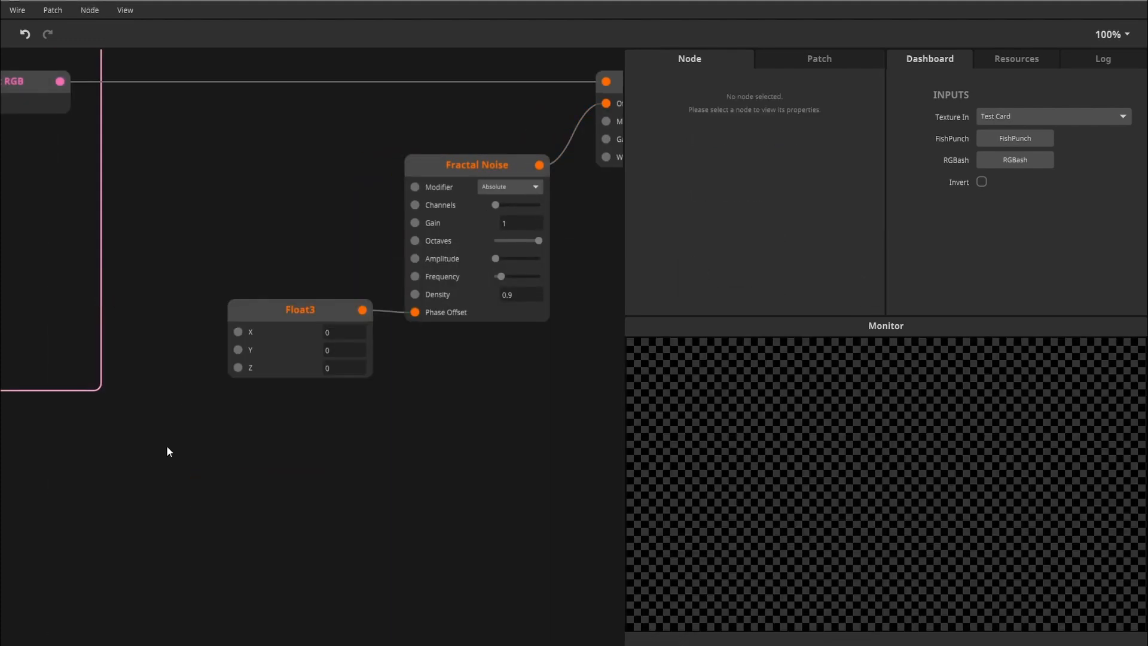
Add a Saw oscillator node, connect its output to Float3's Z inlet, and preview the Fractal Noise output.
double_click(167, 444)
type("saw")
left_click(115, 295)
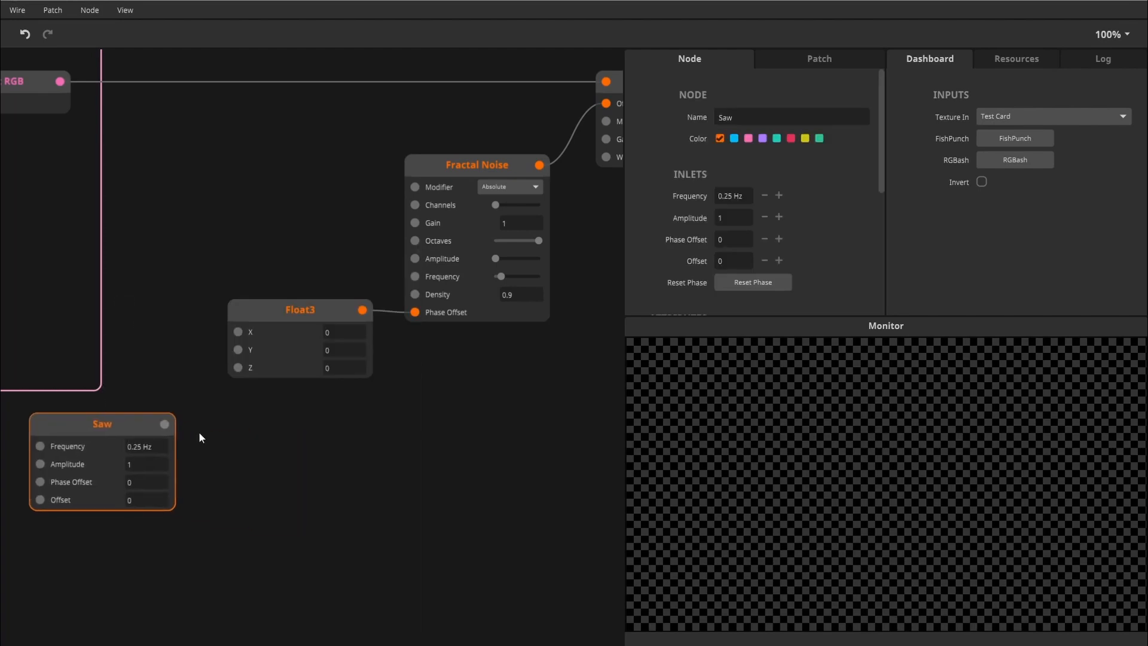
left_click_drag(165, 425, 238, 367)
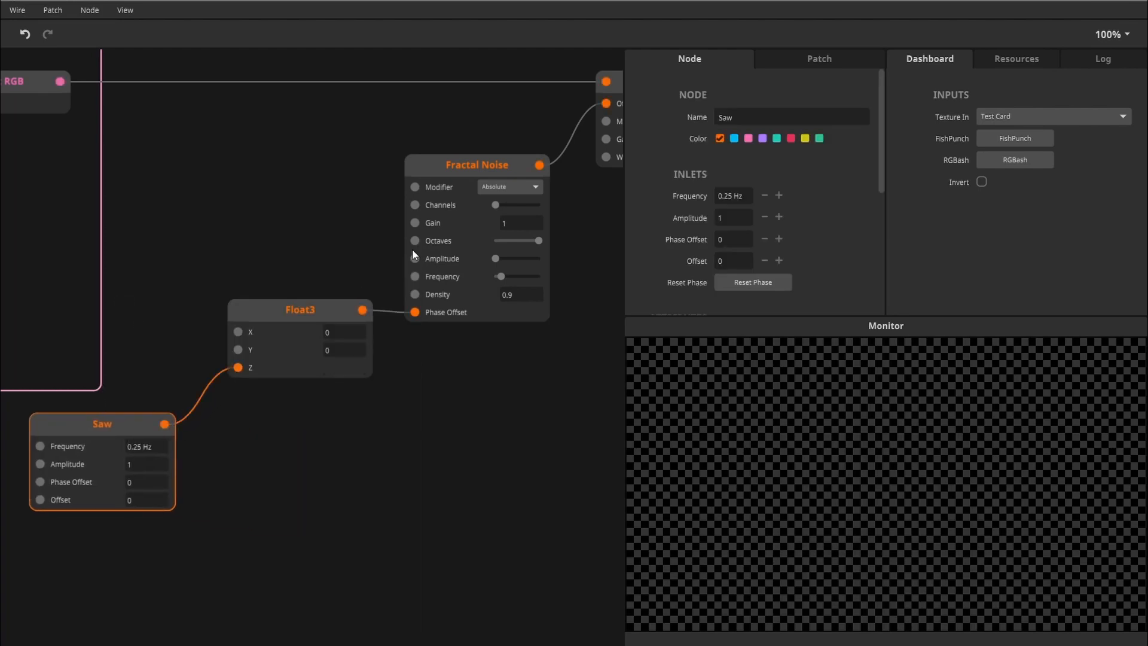
left_click(456, 166)
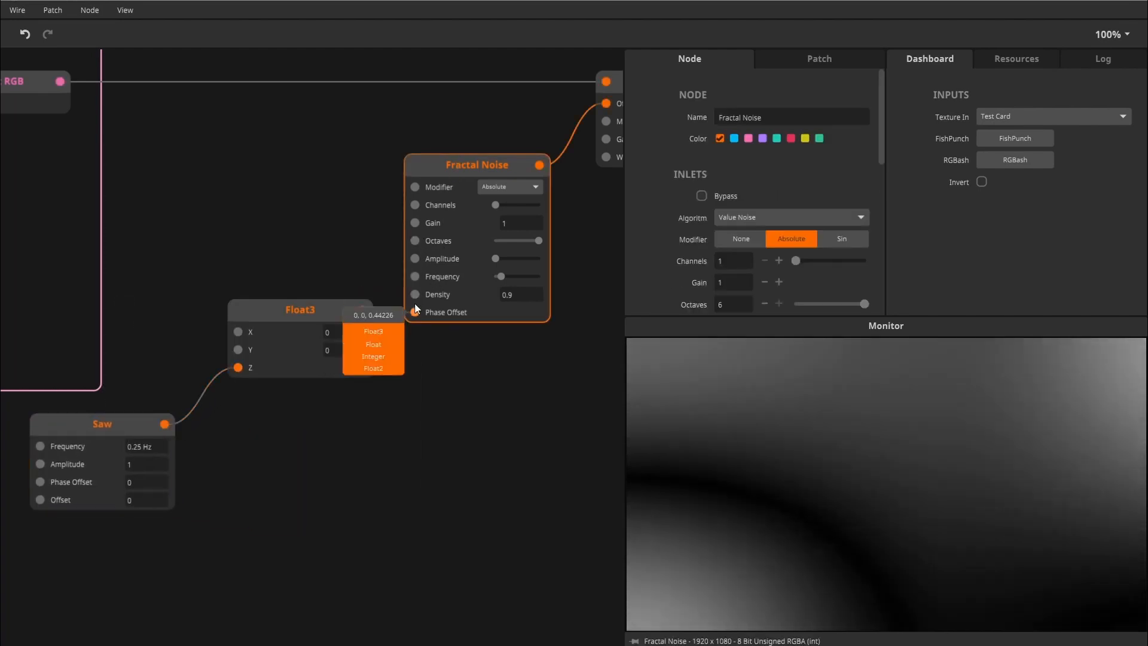
left_click(417, 309)
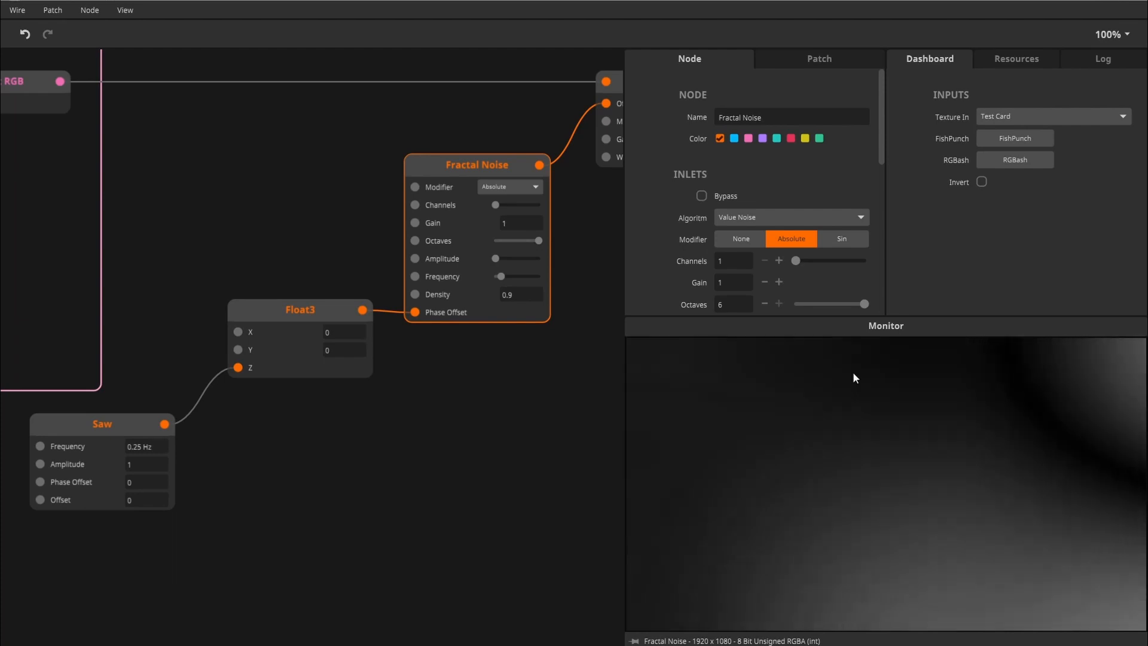
Set the Saw node's Frequency to 0.001 Hz and its Amplitude to 100.
left_click_drag(176, 507, 297, 500)
scroll(297, 500, "up", 1)
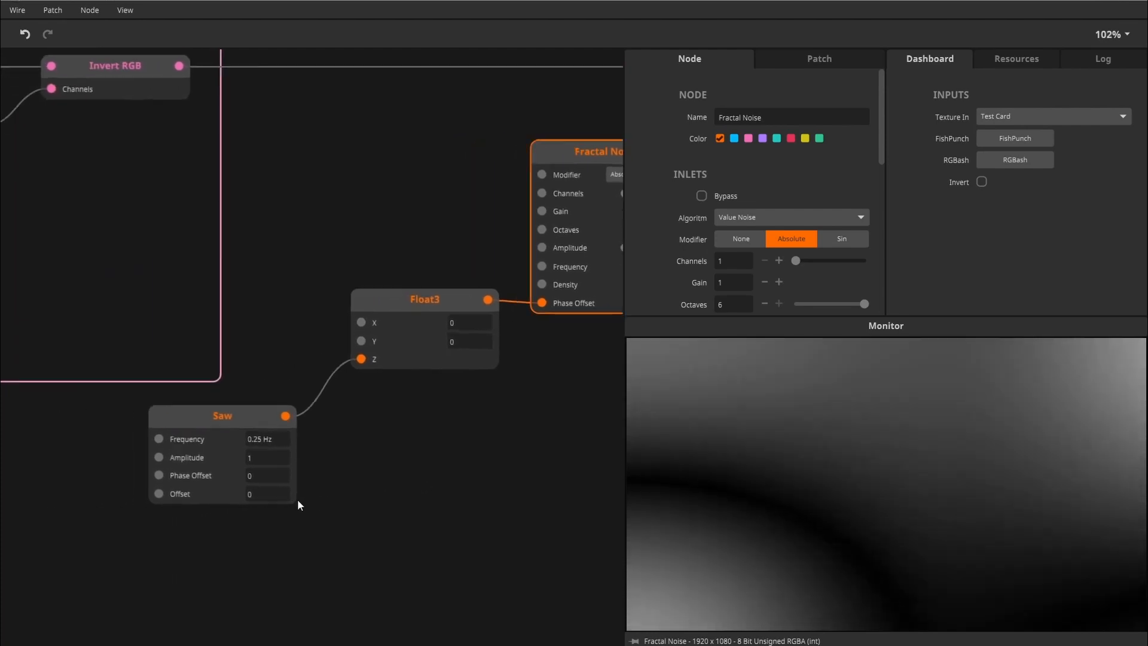
scroll(297, 499, "up", 2)
left_click(263, 436)
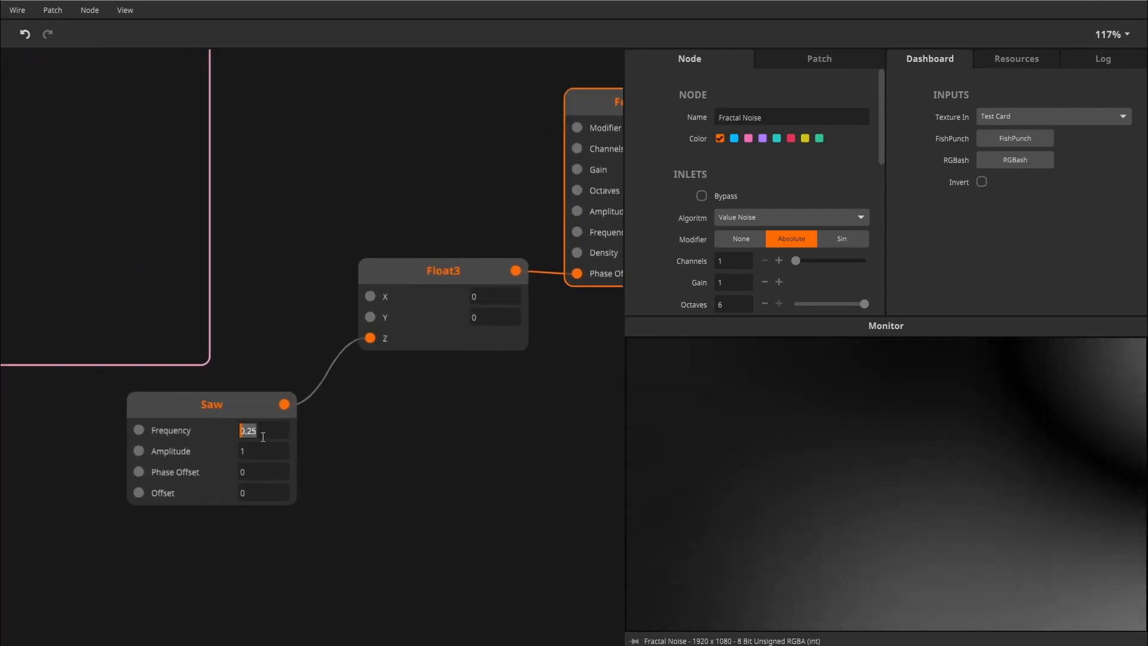
type("0.")
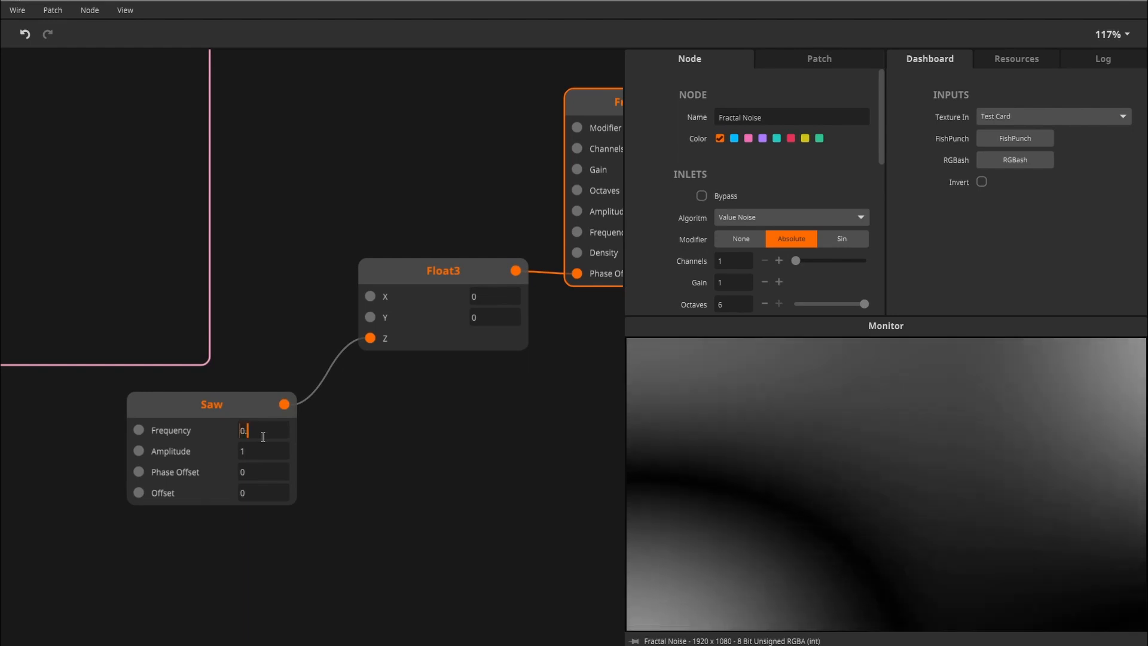
type("001")
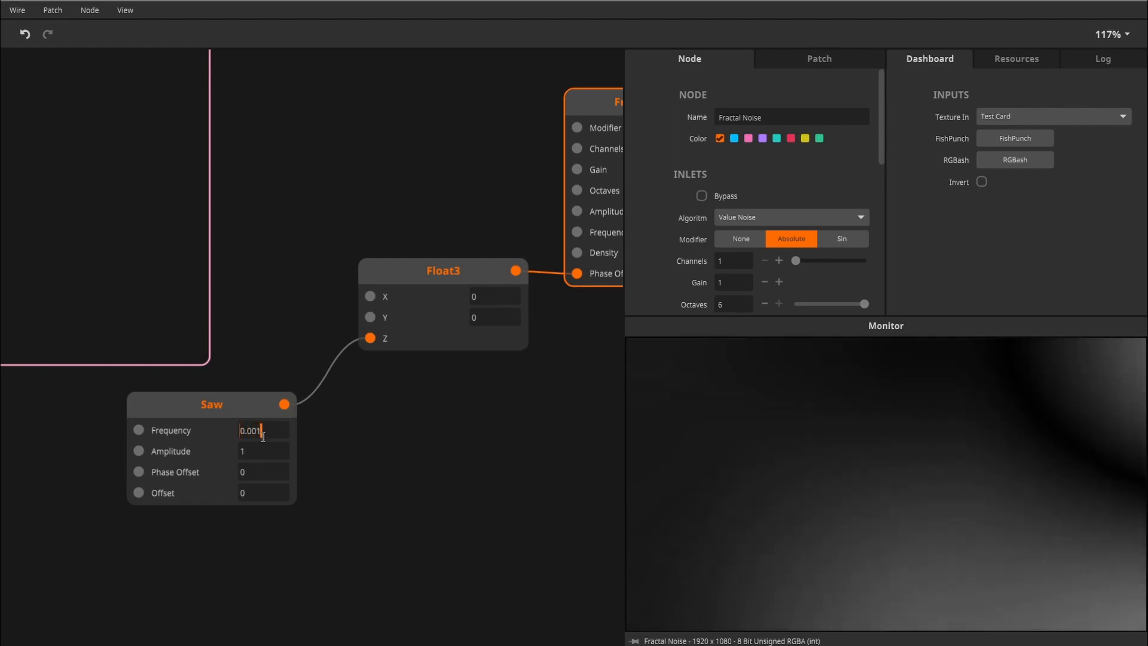
key("Return")
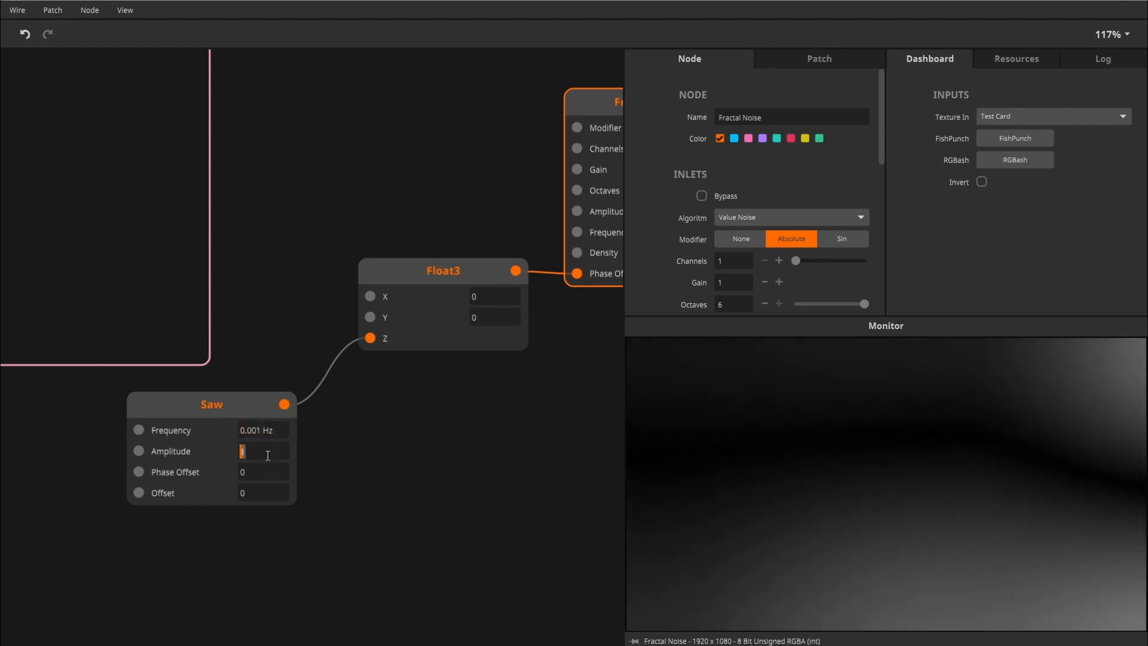
type("100")
key("Return")
left_click_drag(389, 449, 342, 507)
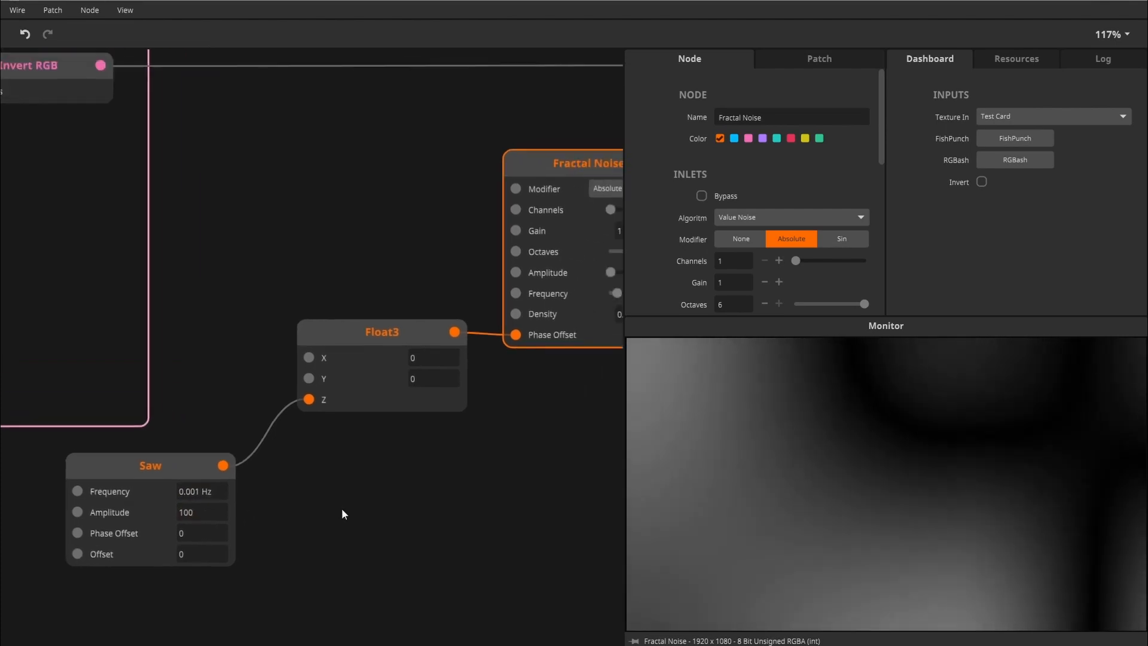
Preview the UV Offset output to examine the distortion driven by the Fractal Noise.
left_click_drag(472, 451, 52, 545)
left_click(399, 172)
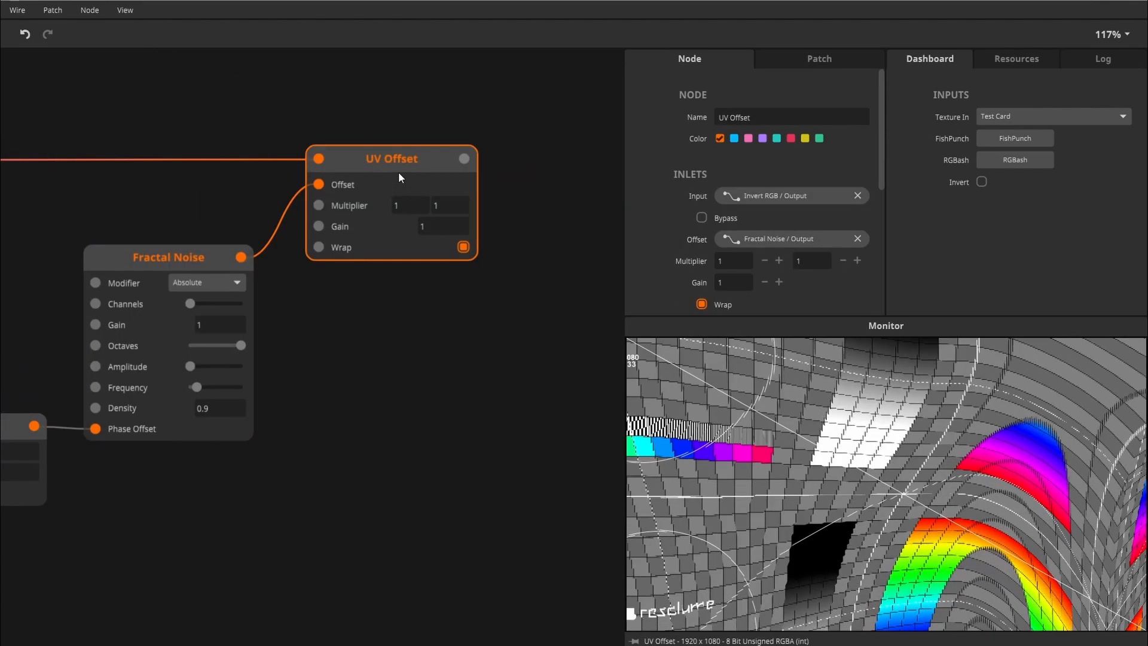
left_click_drag(263, 505, 353, 448)
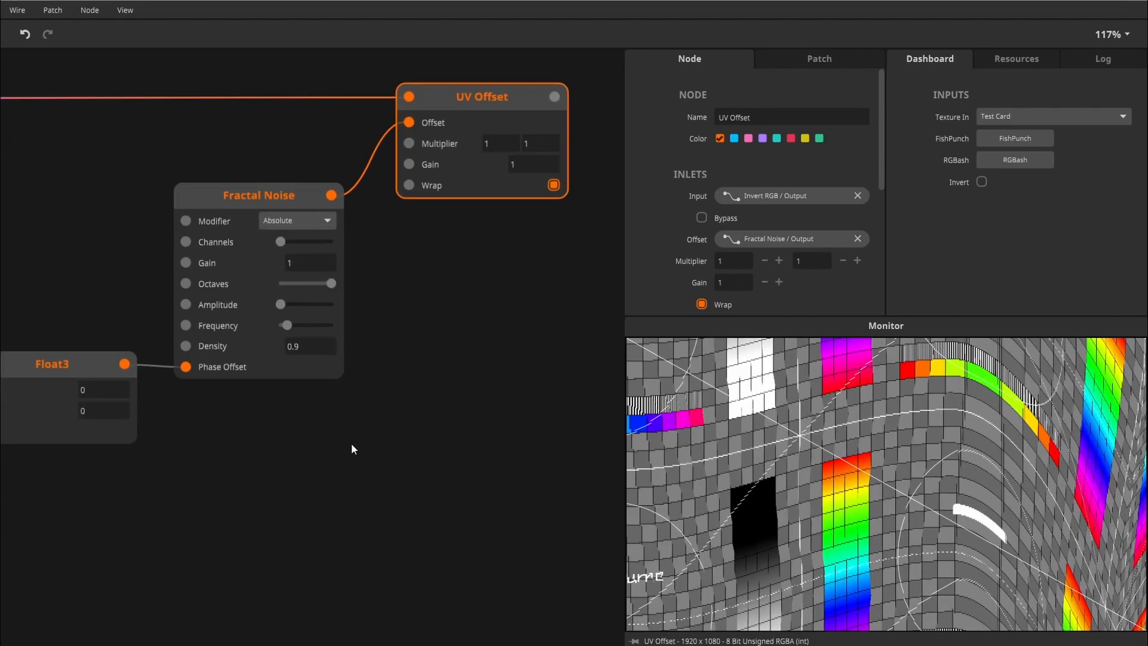
left_click_drag(278, 493, 329, 461)
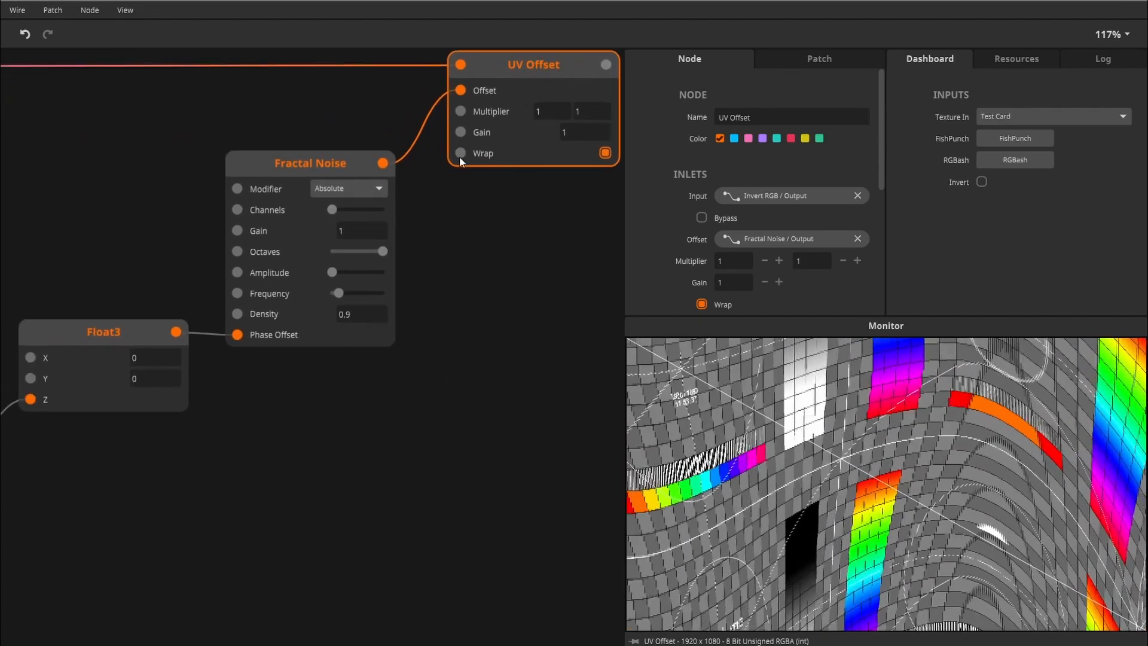
Try a UV Offset Gain of about 0.1, and set the Gain back to 1.
left_click_drag(577, 134, 590, 197)
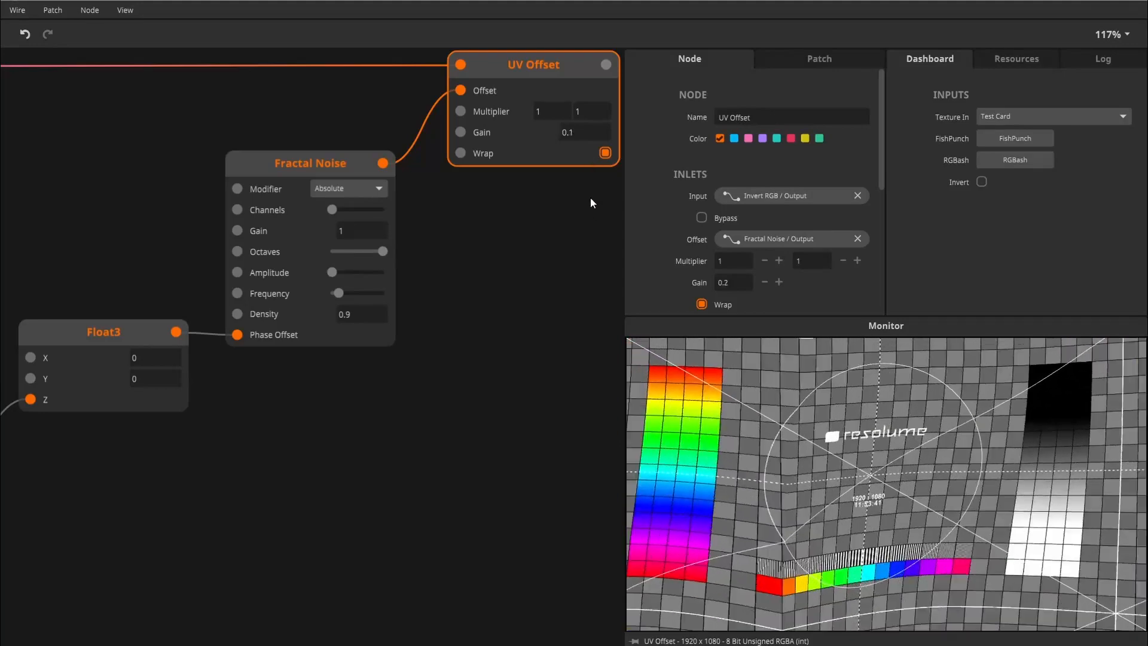
double_click(589, 134)
type("1")
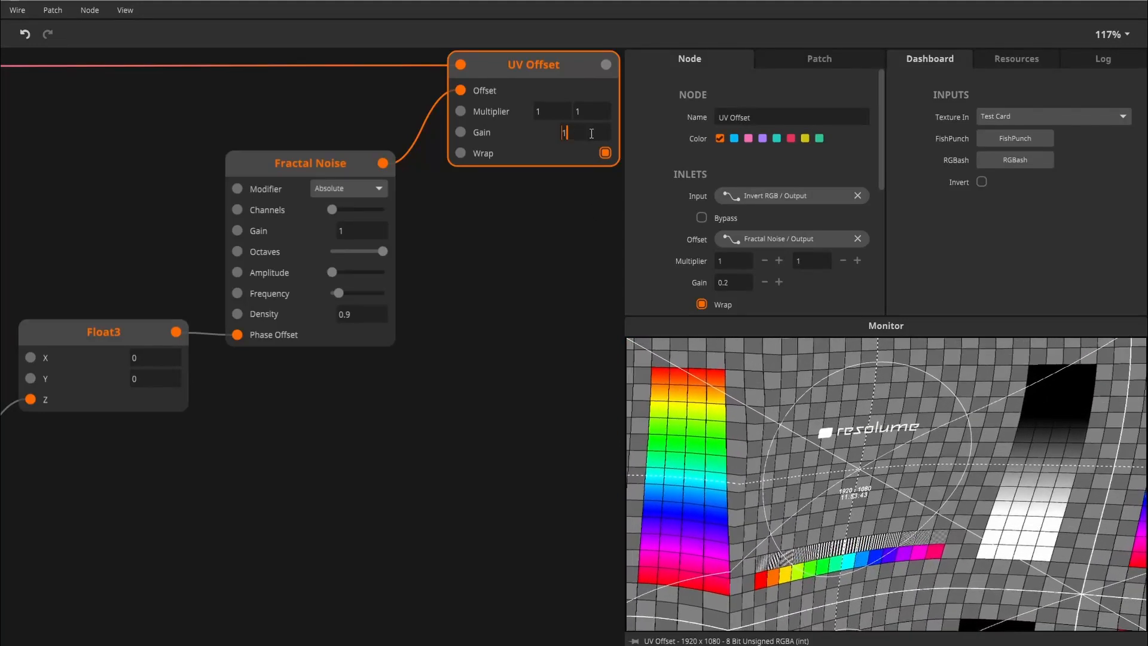
key("Return")
Arrange the Saw and Float3 nodes in a tidy row in front of the Fractal Noise node.
left_click_drag(281, 419, 347, 425)
left_click_drag(170, 331, 354, 356)
left_click_drag(133, 484, 170, 183)
scroll(383, 420, "down", 2)
left_click_drag(489, 422, 208, 464)
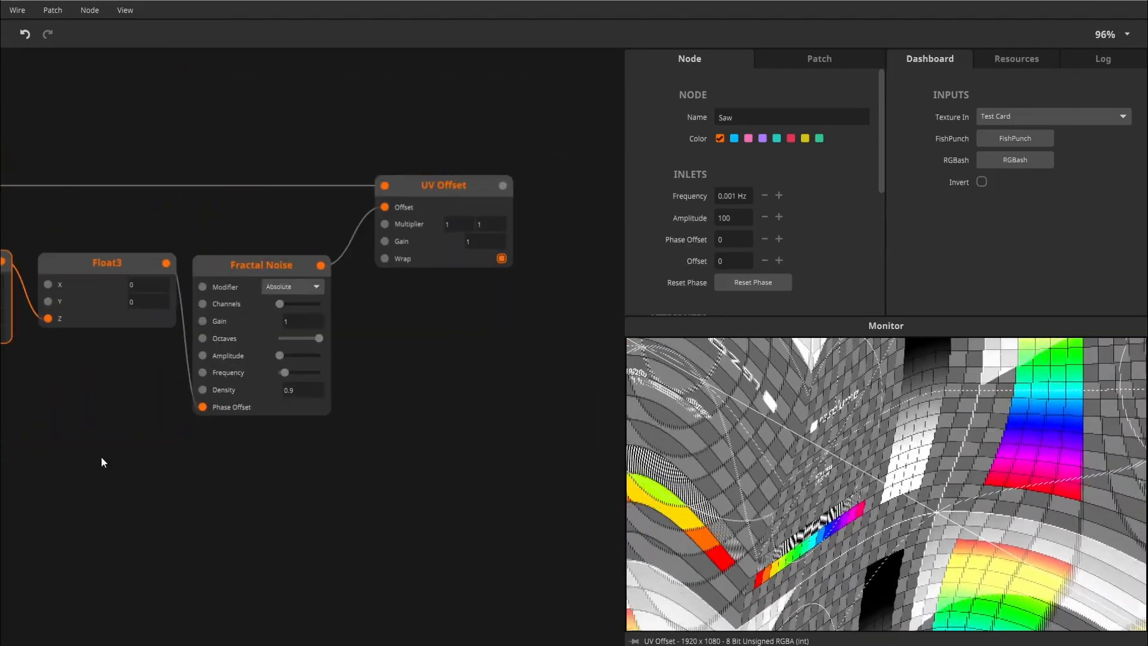
scroll(114, 472, "down", 2)
left_click_drag(53, 504, 529, 226)
left_click_drag(431, 268, 541, 262)
left_click(472, 490)
left_click_drag(491, 525, 467, 427)
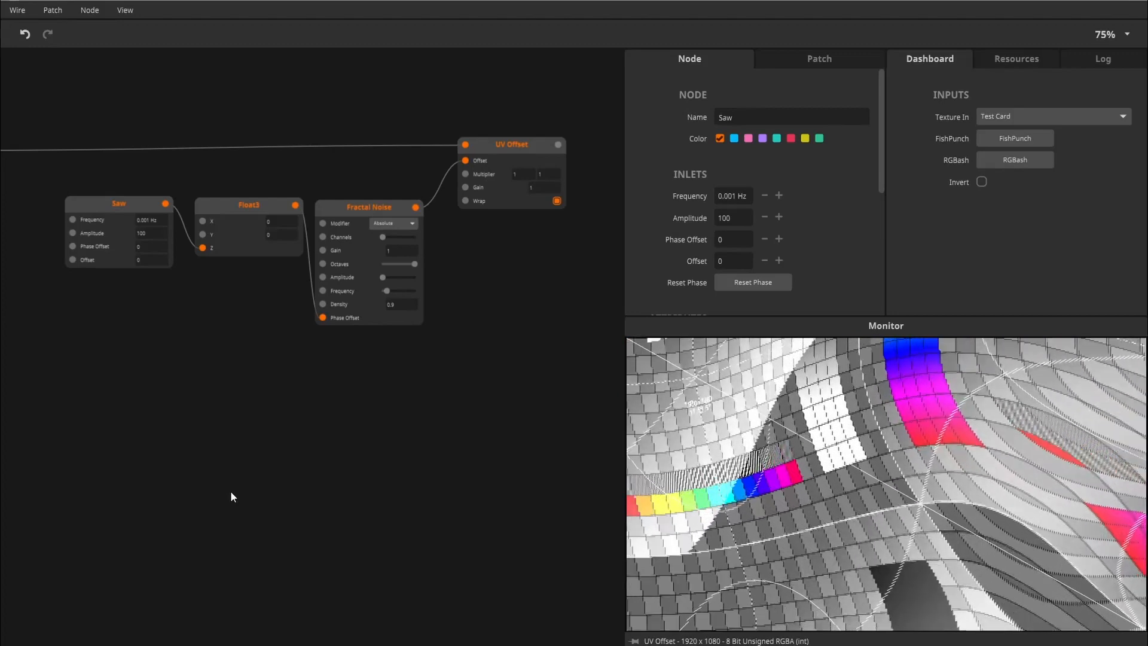
Add a Bool In node below the noise chain and rename it Liquify.
double_click(154, 483)
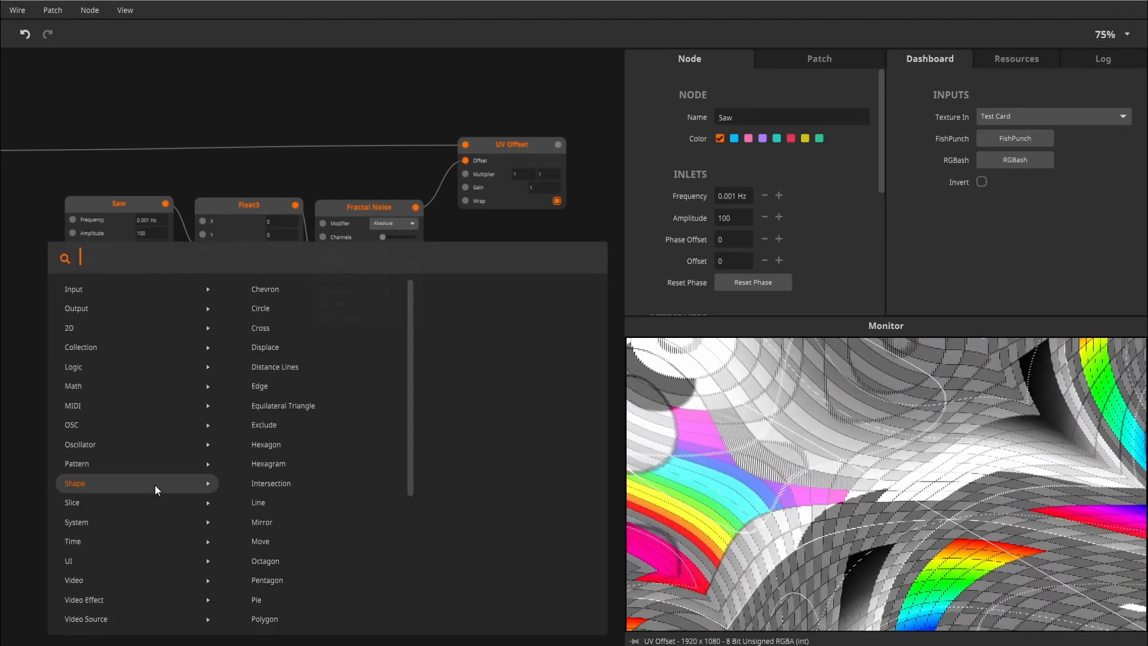
type("bool")
key("Return")
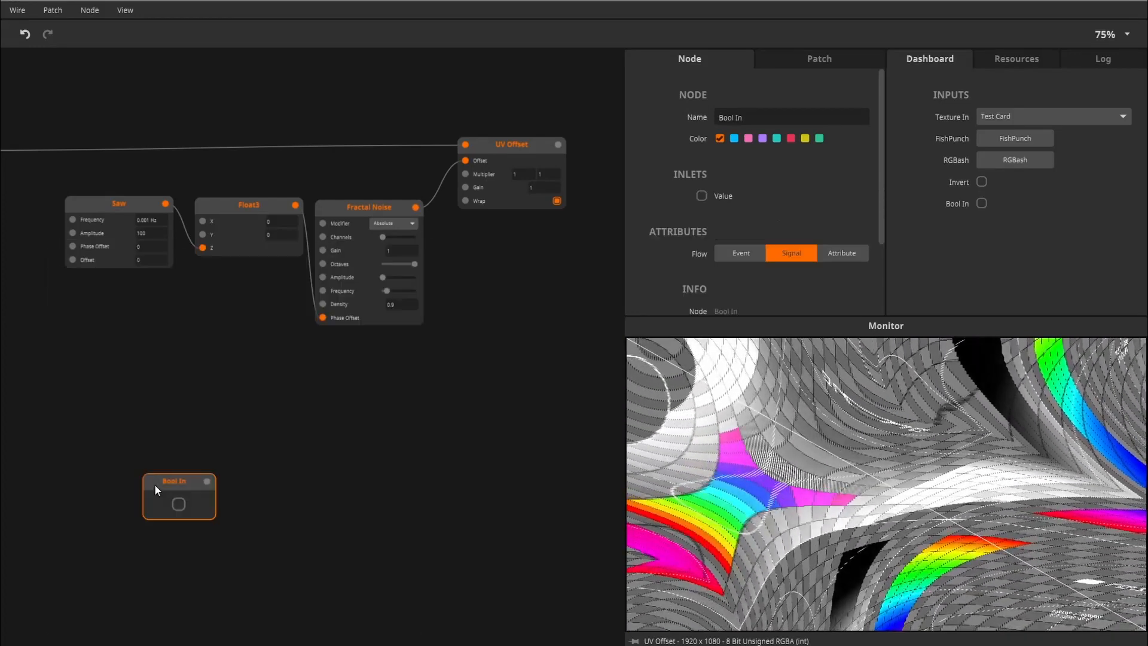
key("BackSpace")
type("Liq")
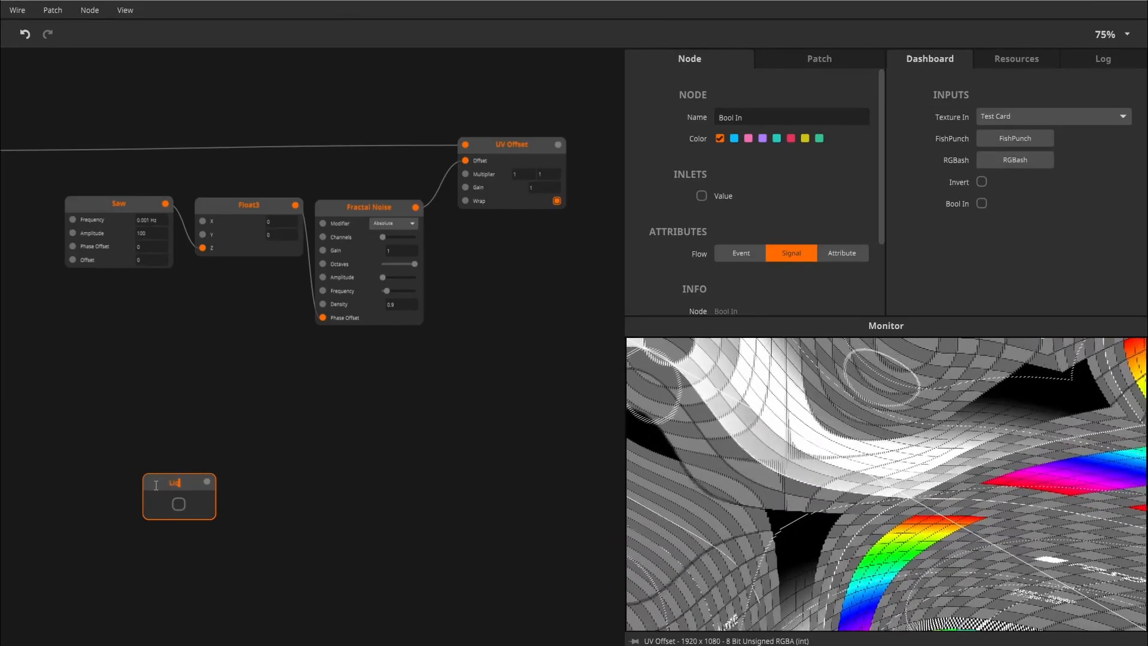
type("uify")
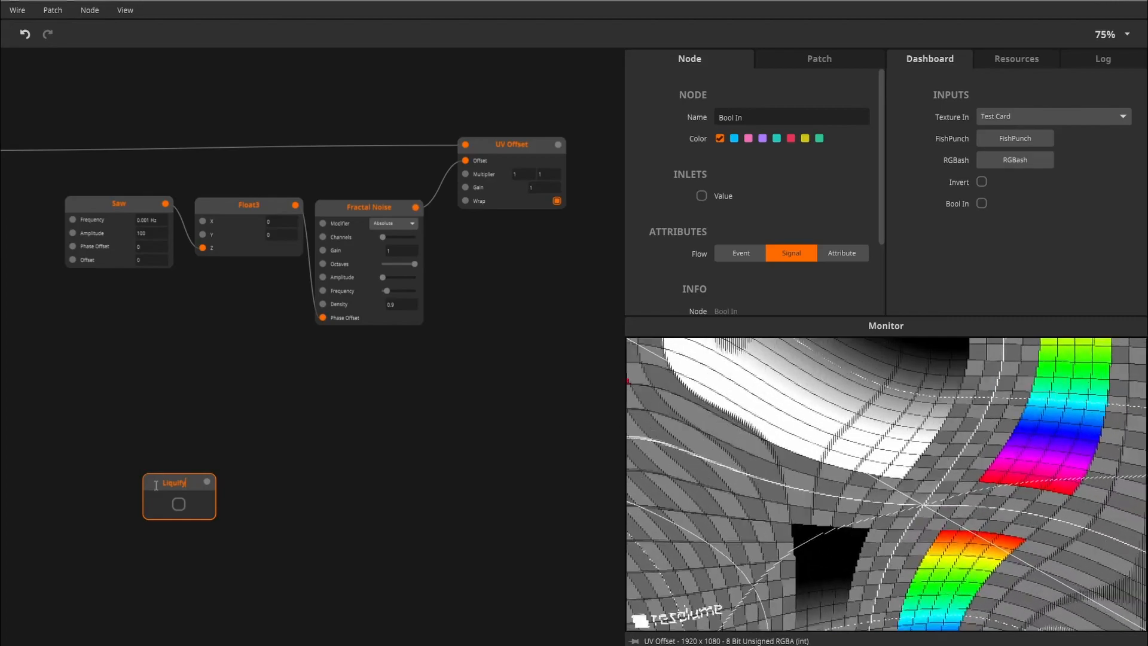
key("Return")
Lower the UV Offset Gain to -0.1 as a test and connect the Liquify output directly to the Gain inlet.
scroll(188, 477, "up", 3)
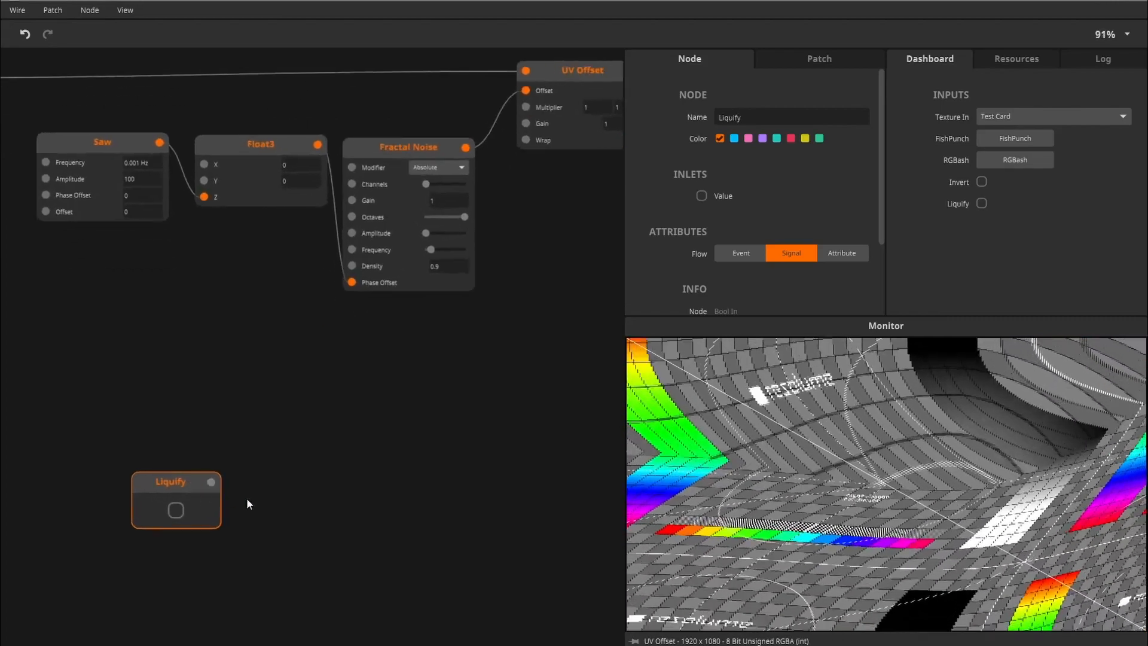
mouse_move(237, 502)
left_mouse_down()
mouse_move(267, 491)
mouse_move(129, 443)
left_mouse_up()
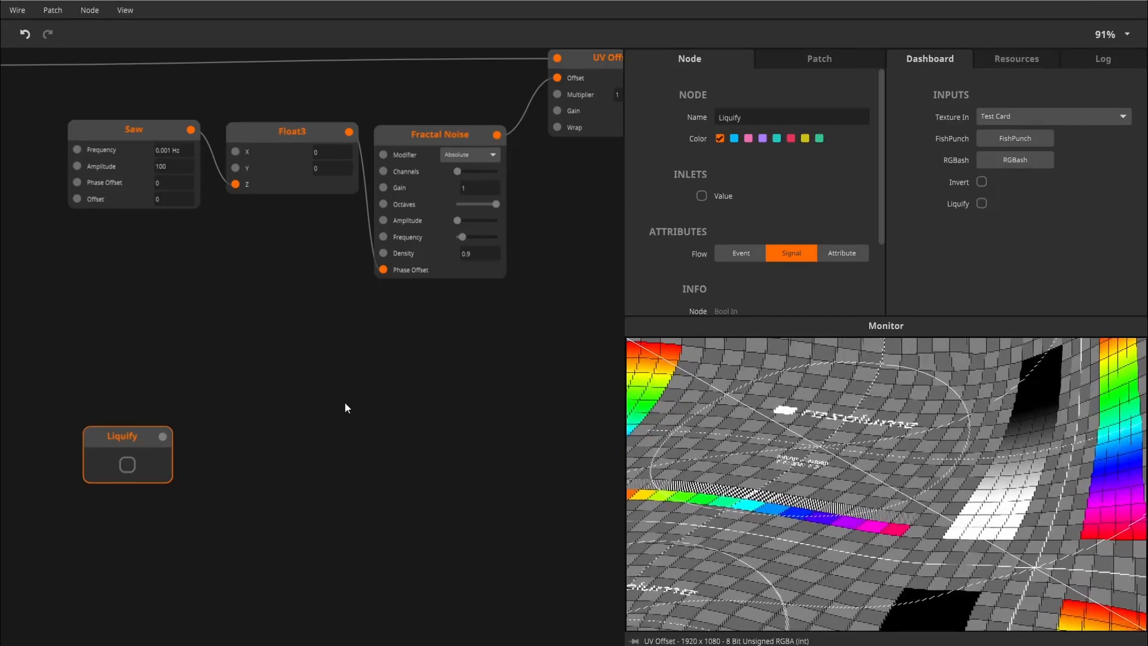
left_click_drag(346, 402, 274, 463)
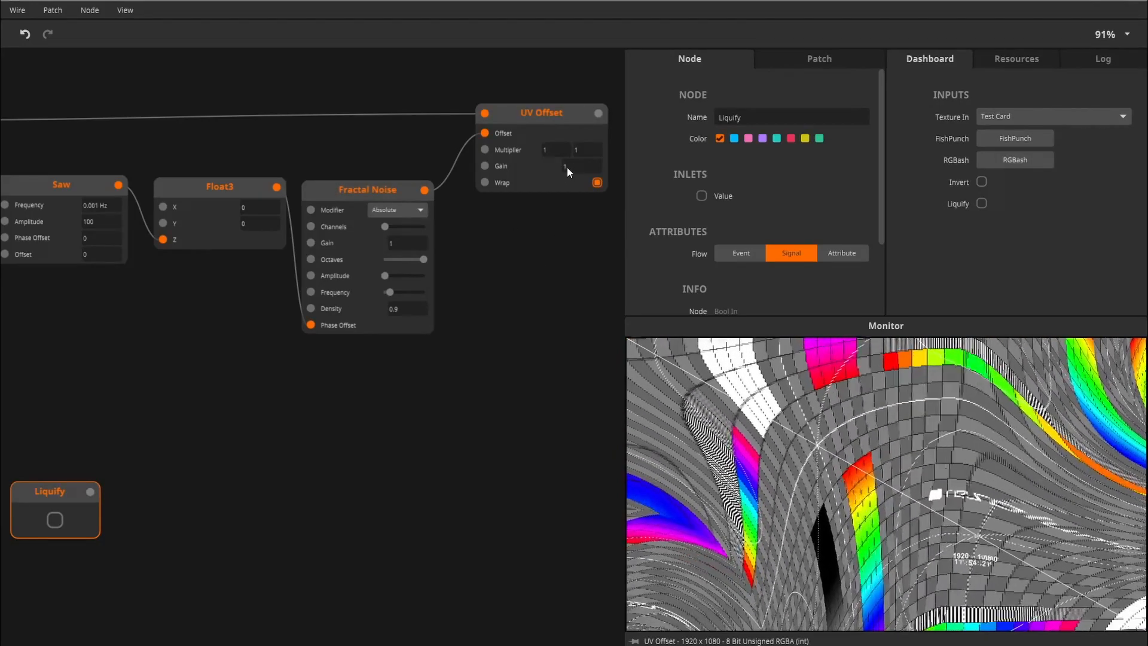
left_click_drag(578, 168, 589, 254)
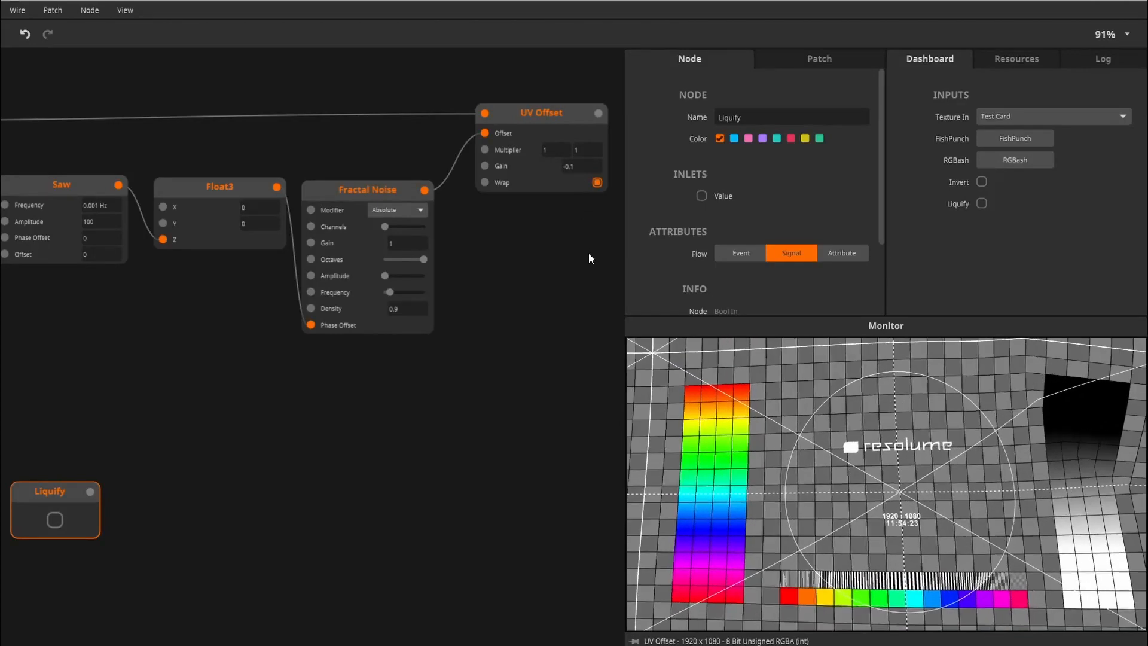
left_click_drag(405, 340, 426, 249)
left_click_drag(283, 375, 278, 399)
mouse_move(114, 431)
left_mouse_down()
mouse_move(464, 155)
mouse_move(506, 103)
left_mouse_up()
scroll(464, 335, "up", 3)
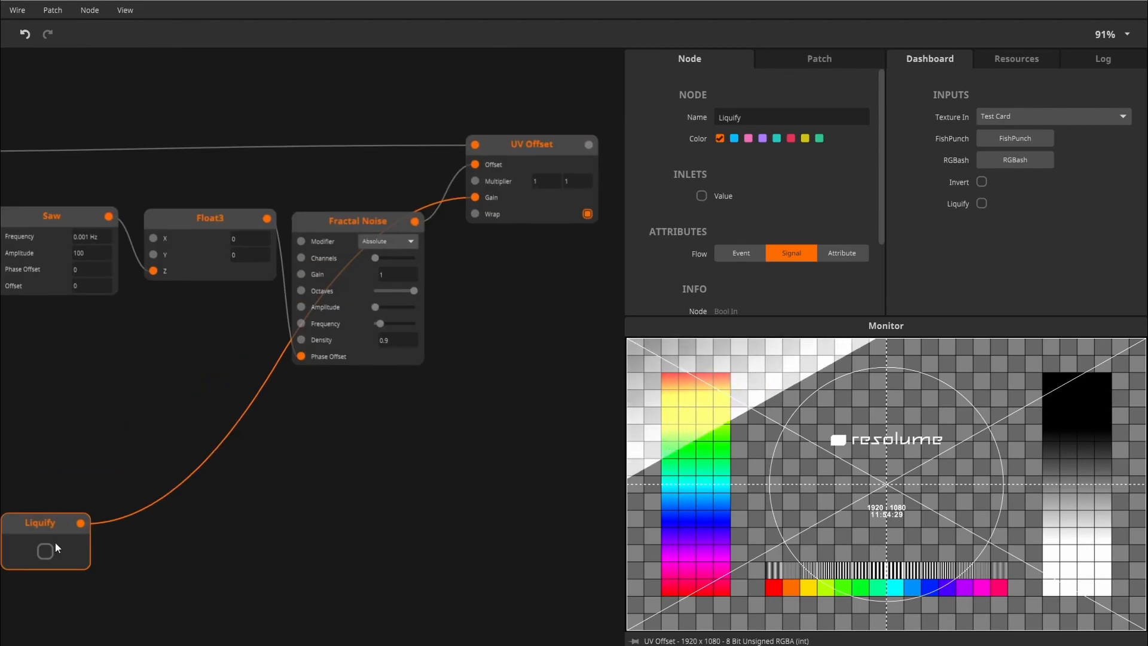
Toggle Liquify on and off repeatedly to examine how it switches the UV Offset distortion.
left_click(46, 550)
left_click(41, 554)
left_click(40, 556)
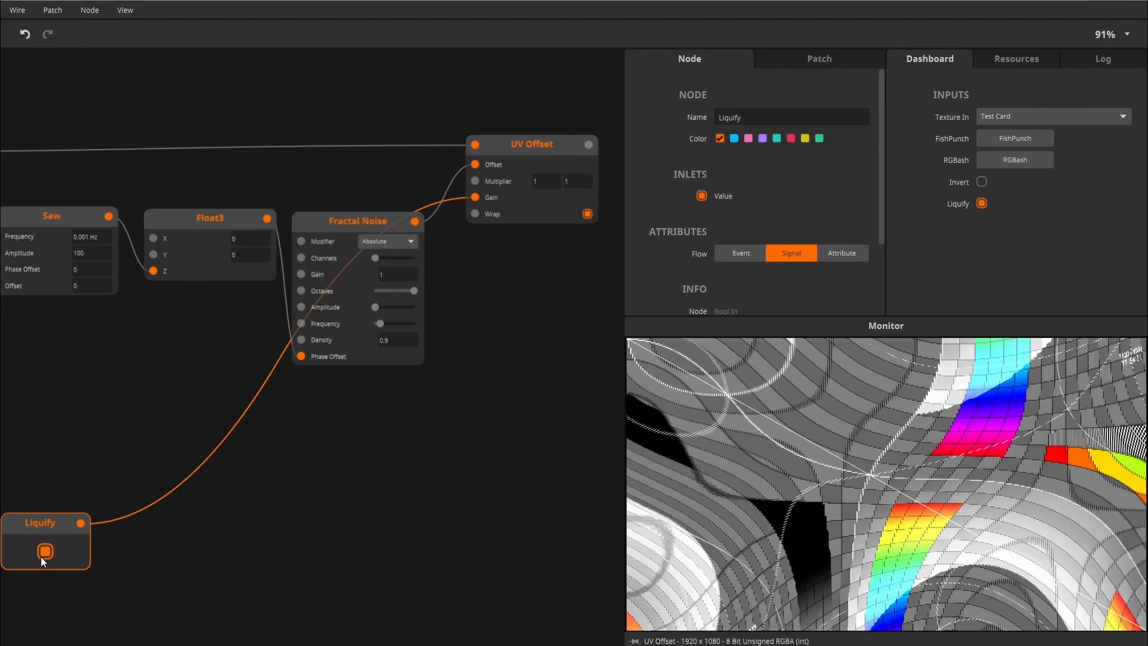
left_click(41, 557)
left_click(41, 557)
left_click(40, 557)
left_click(41, 557)
left_click(41, 558)
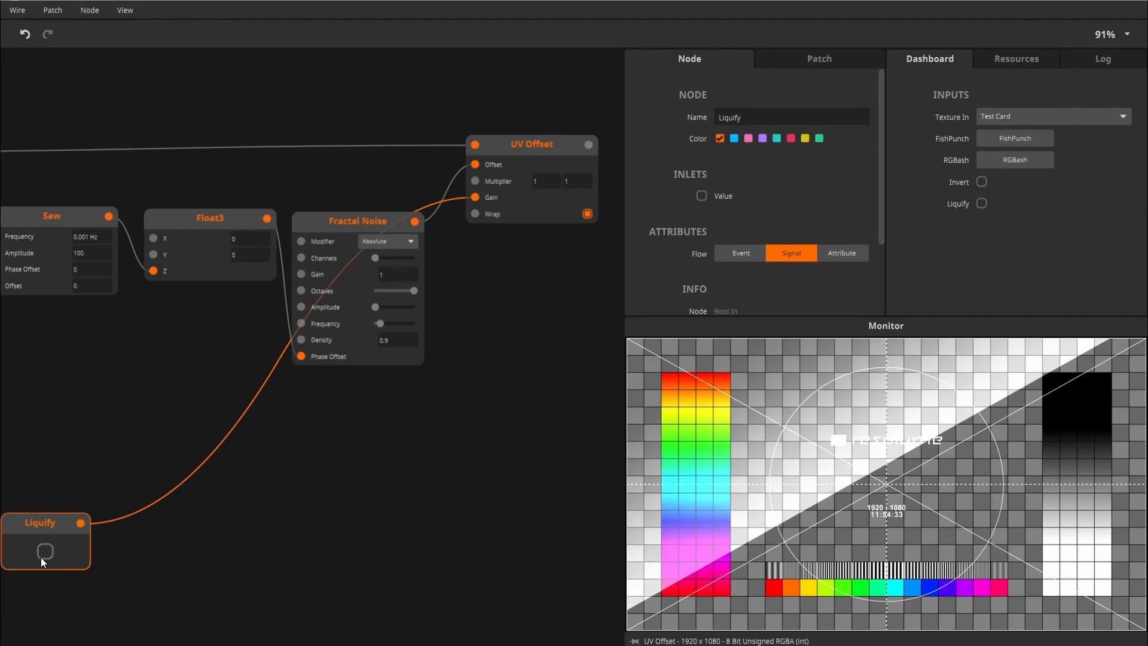
mouse_move(79, 525)
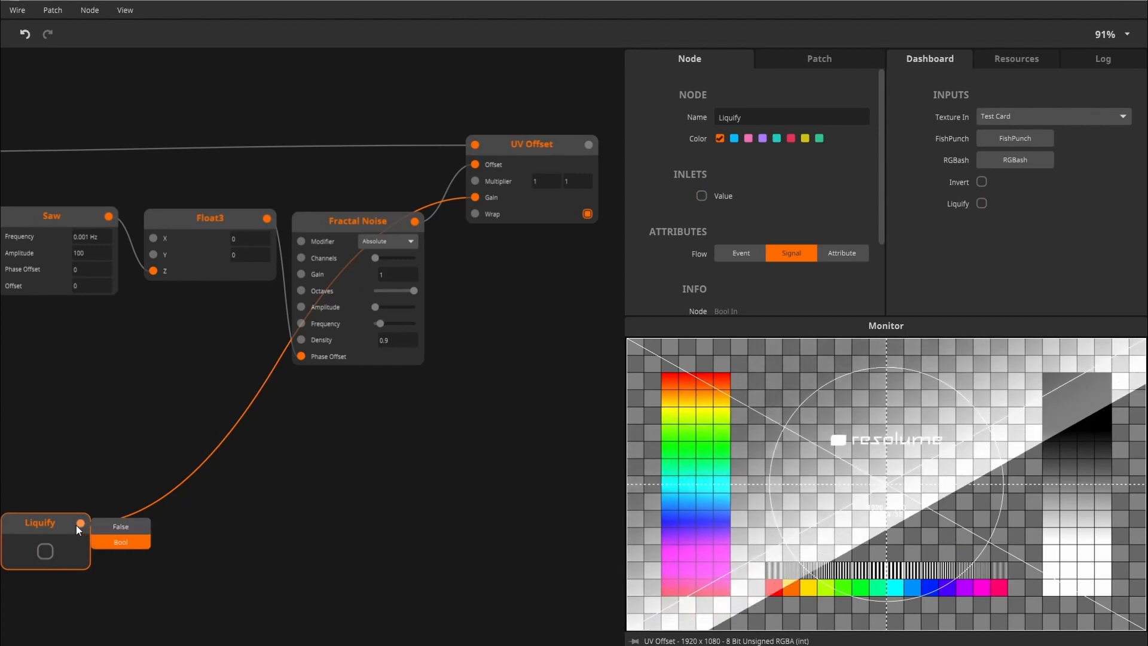
left_click(46, 558)
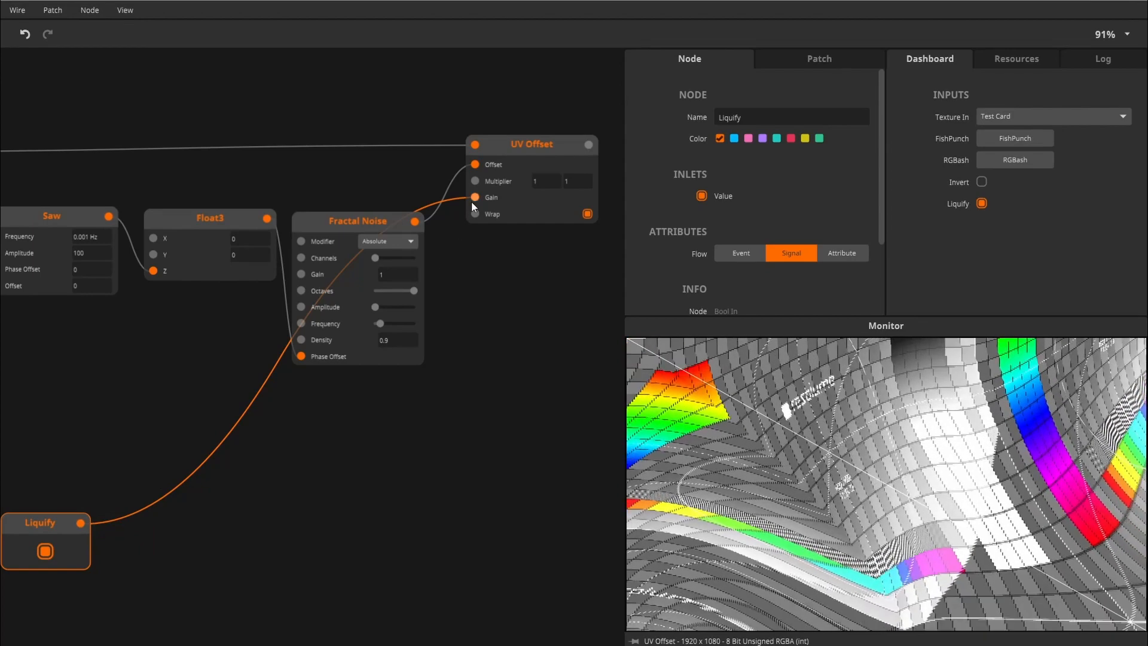
Delete the direct connection between Liquify and the UV Offset Gain inlet.
left_click(456, 199)
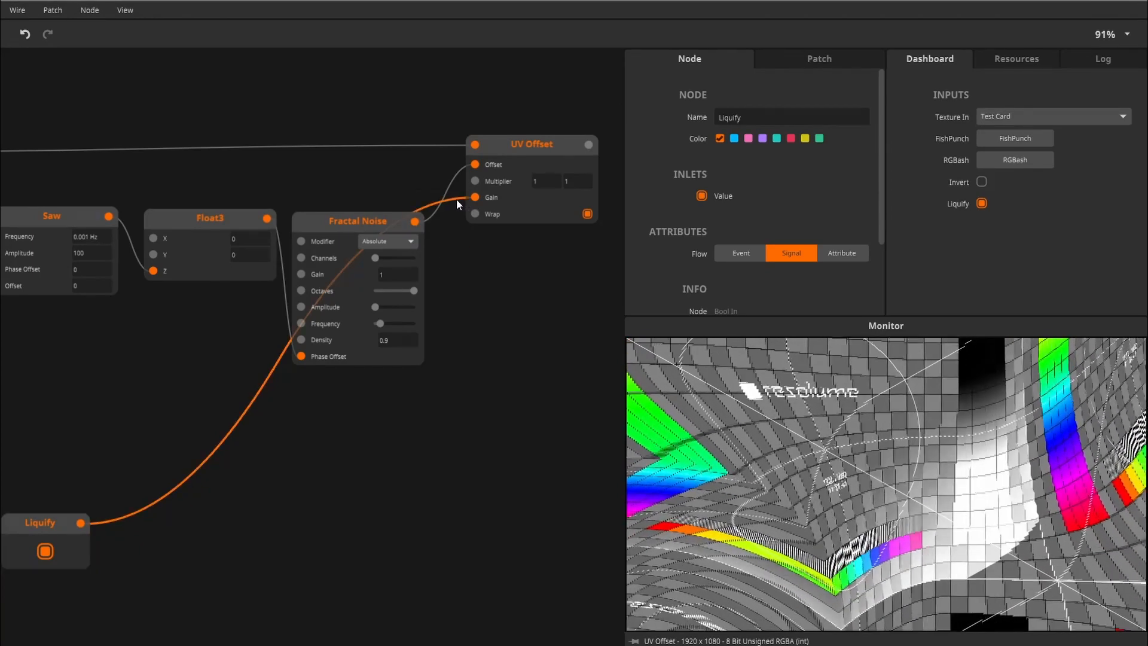
key("Delete")
left_click_drag(232, 531, 284, 449)
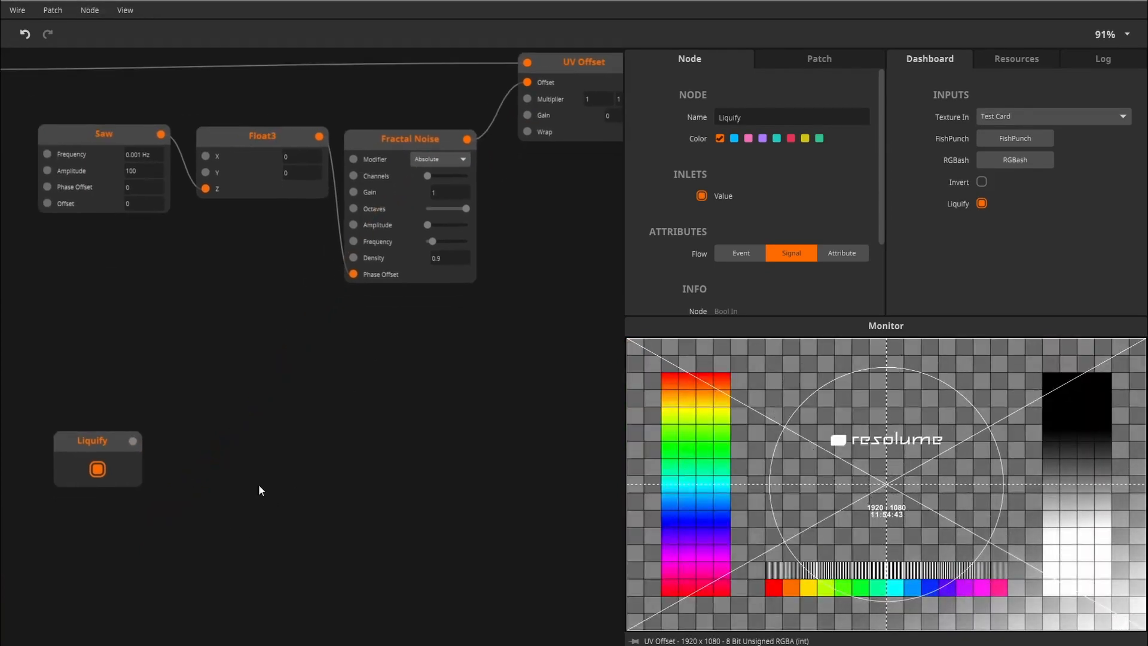
Add a Smooth node with Duration 0.2 after Liquify and connect its output to UV Offset's Gain inlet.
left_click(84, 470)
left_click(100, 470)
left_click_drag(133, 441, 206, 437)
type("smo")
key("Return")
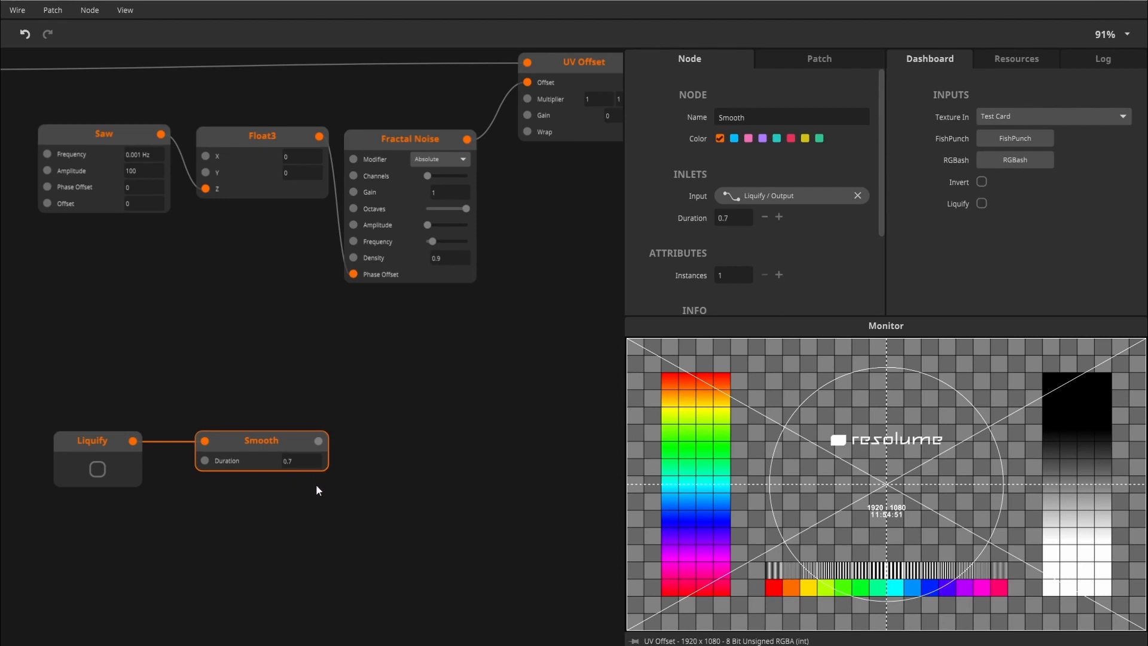
left_click_drag(318, 440, 483, 116)
Toggle Liquify repeatedly to check the smoothed transition of the distortion in the UV Offset preview.
left_click(32, 472)
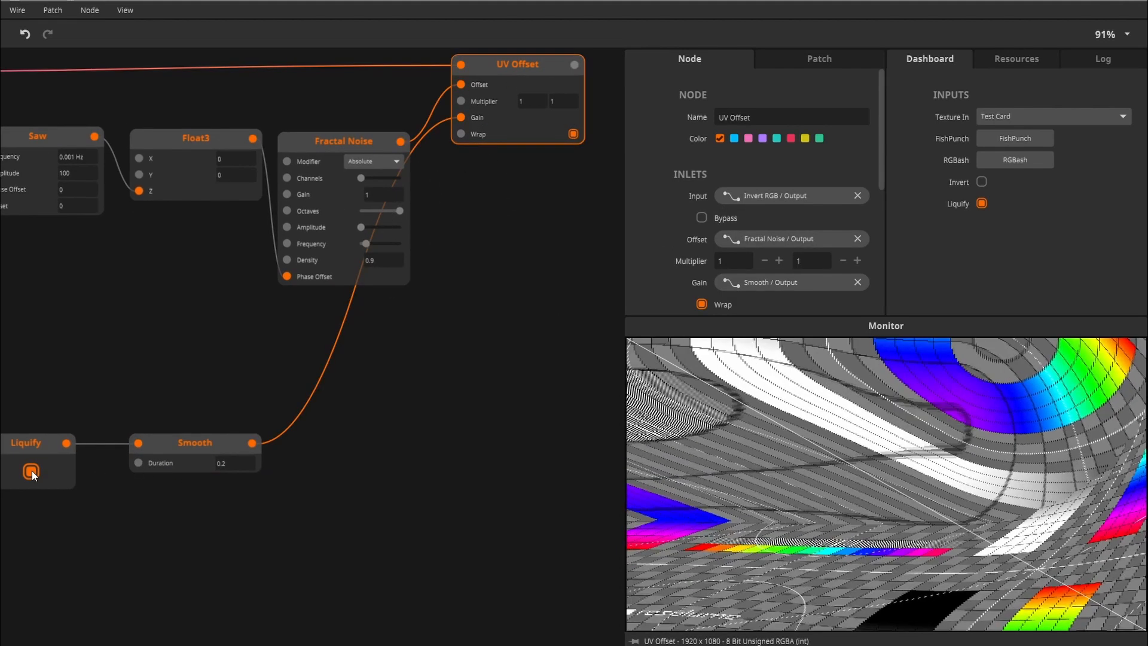
left_click(32, 472)
left_click(32, 471)
left_click(32, 471)
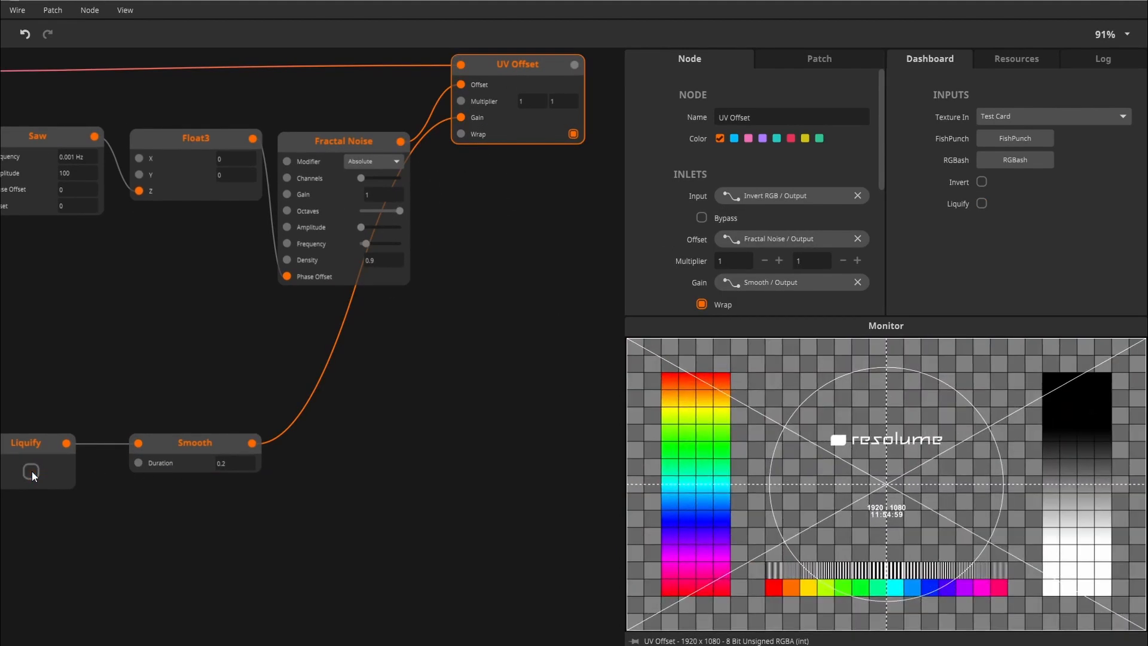
left_click(31, 471)
left_click(32, 472)
left_click(31, 471)
left_click(32, 472)
left_click(32, 471)
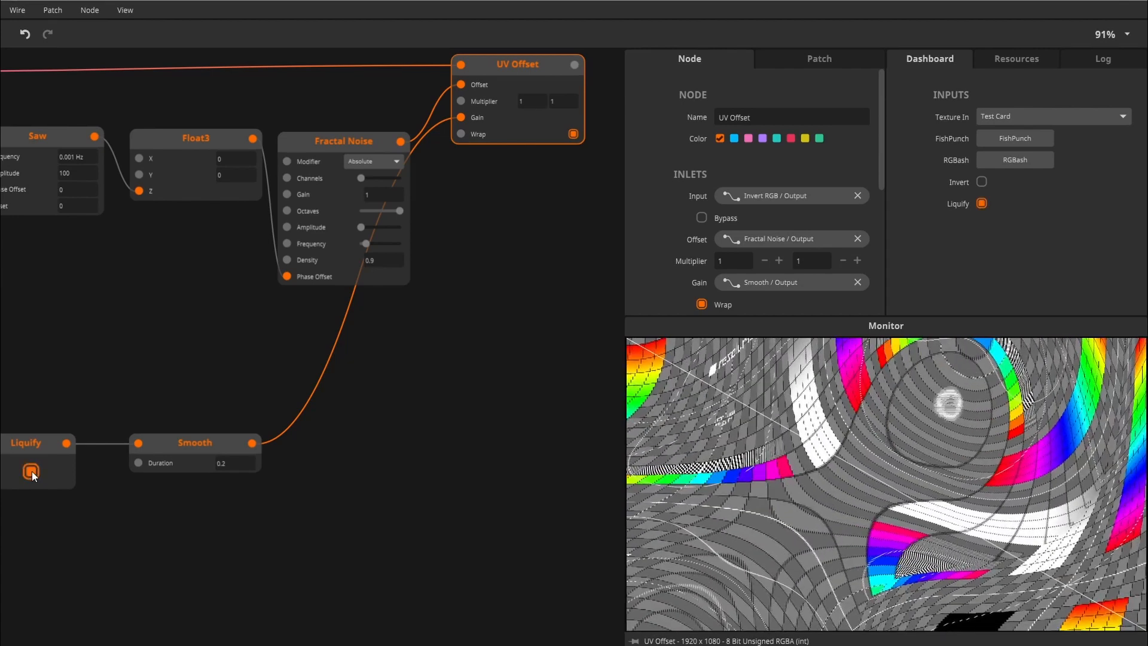
left_click(32, 472)
Insert a Multiply node between Smooth and UV Offset's Gain inlet, set its Right value to 0.5, and align it.
left_click_drag(316, 464, 404, 455)
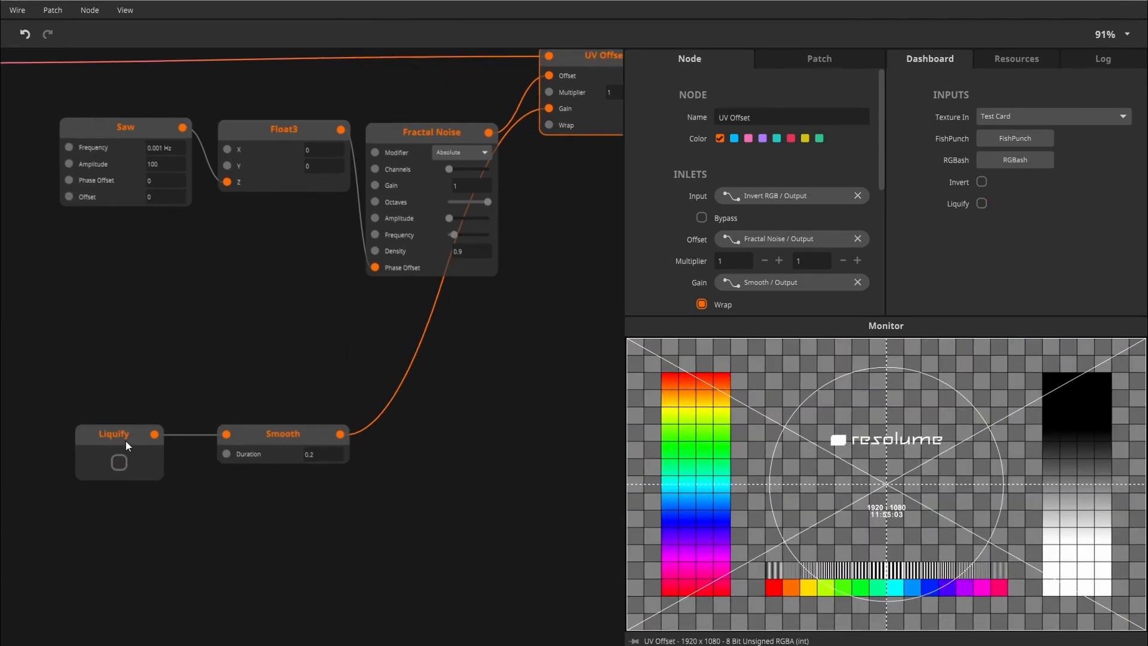
double_click(386, 410)
type("mu")
key("Return")
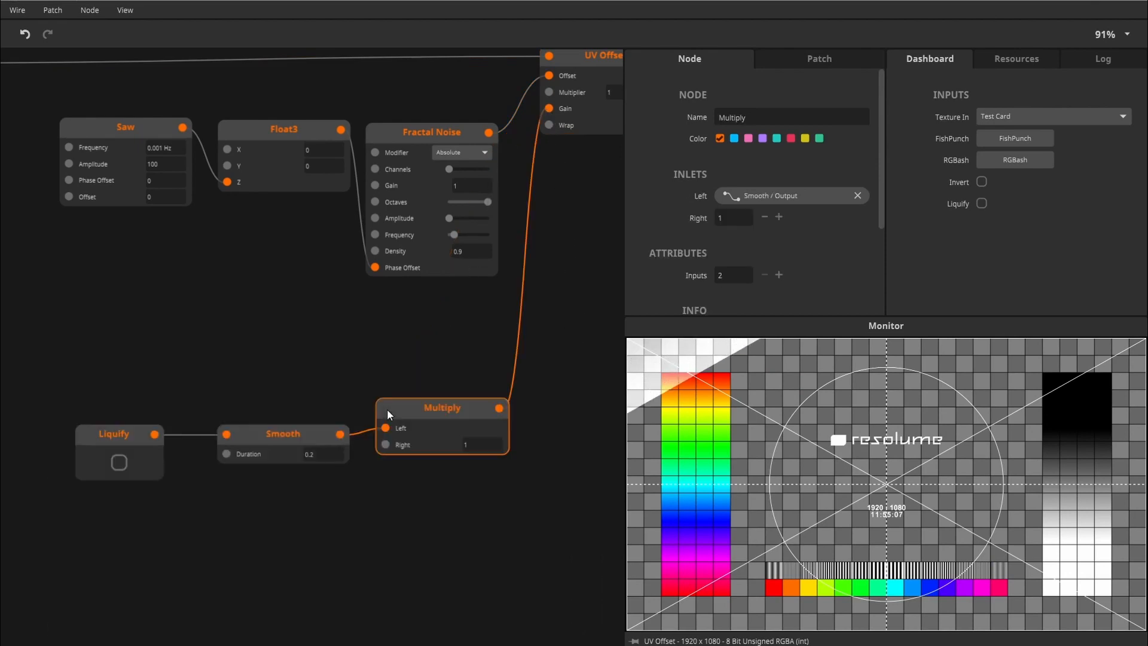
left_click_drag(484, 491, 484, 485)
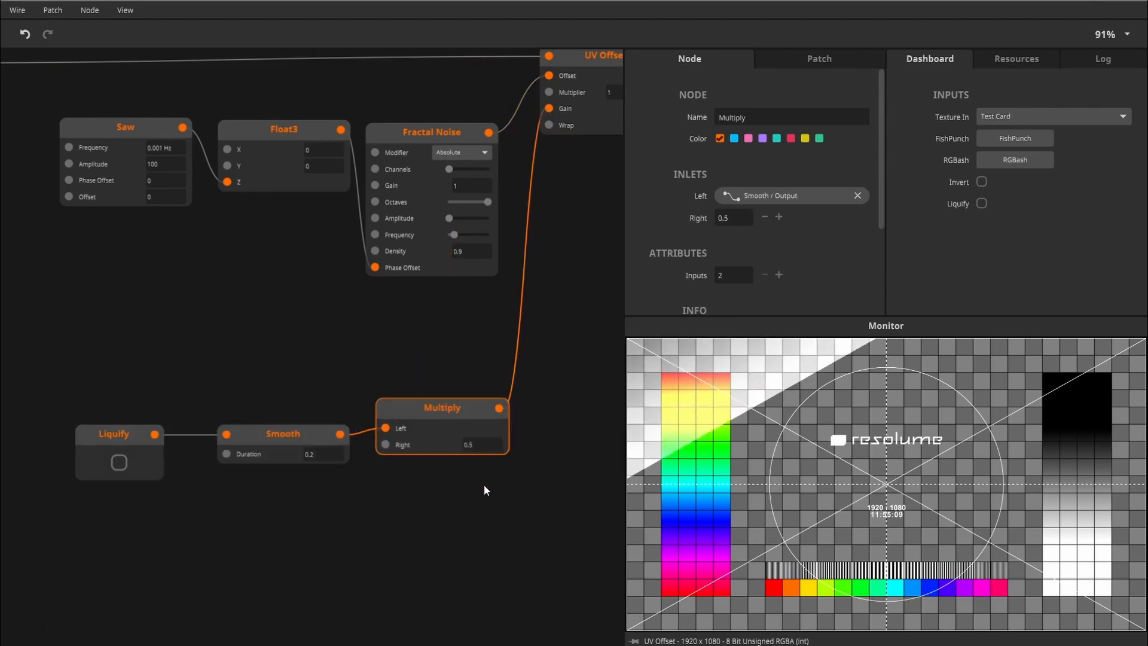
left_click_drag(441, 415, 442, 441)
left_click_drag(463, 373, 444, 385)
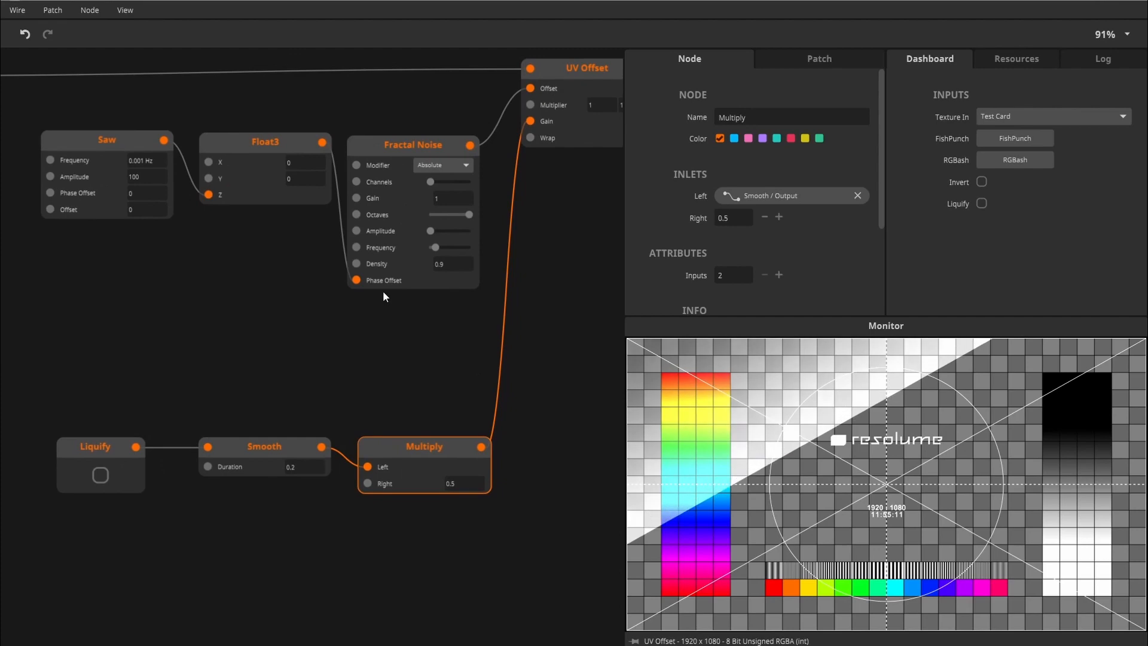
Toggle Liquify to examine the distortion strength with the Multiply node in the chain.
left_click(572, 93)
left_click(102, 480)
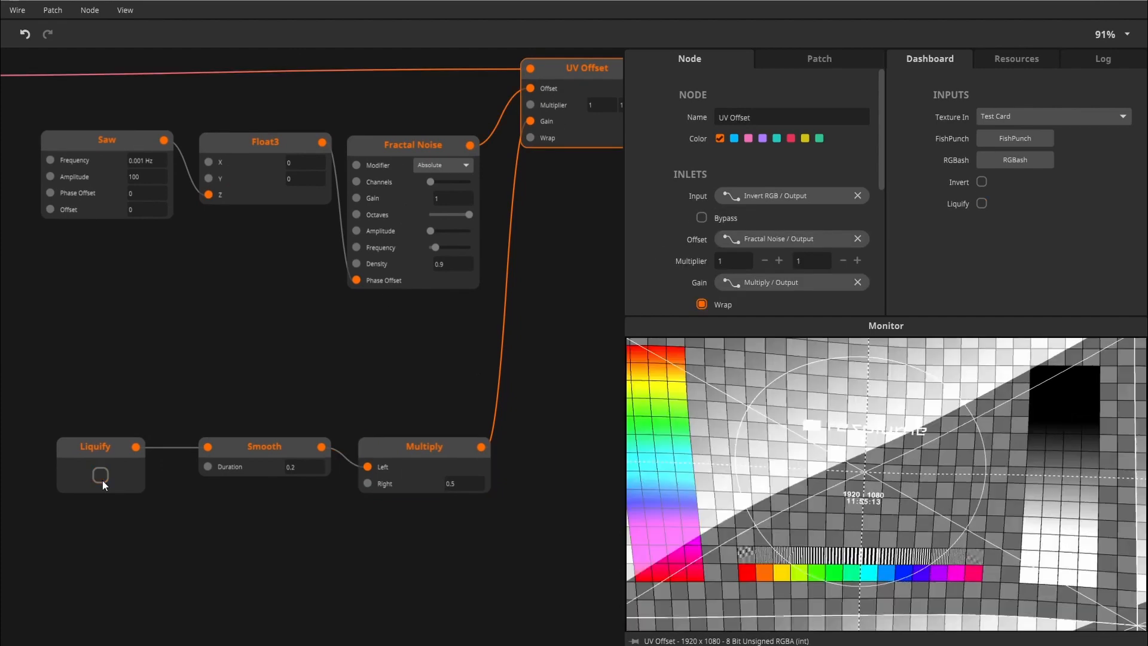
left_click(102, 479)
left_click(102, 479)
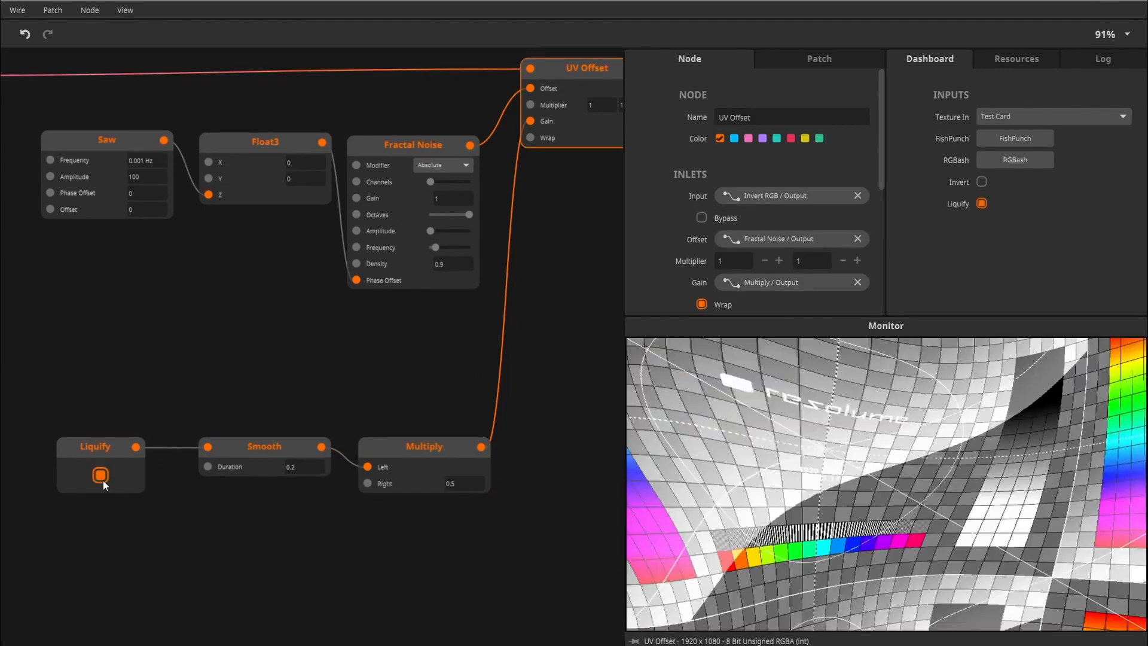
Delete the Multiply node after Smooth and toggle Liquify to recheck the distortion.
left_click(397, 465)
key("Delete")
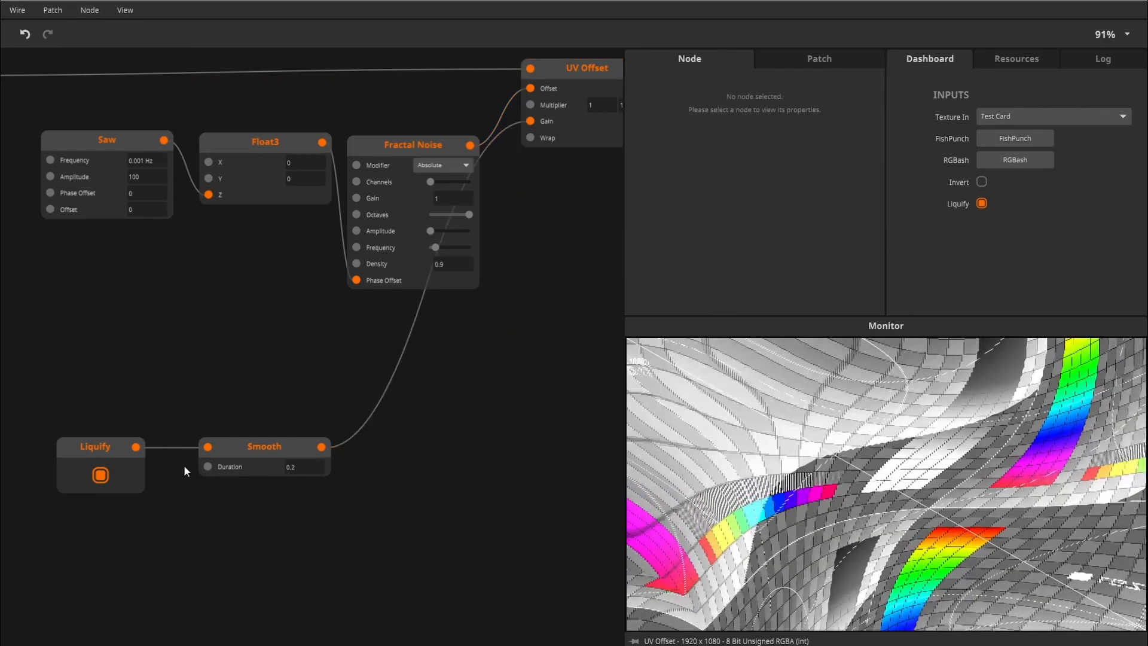
left_click(106, 480)
left_click(104, 479)
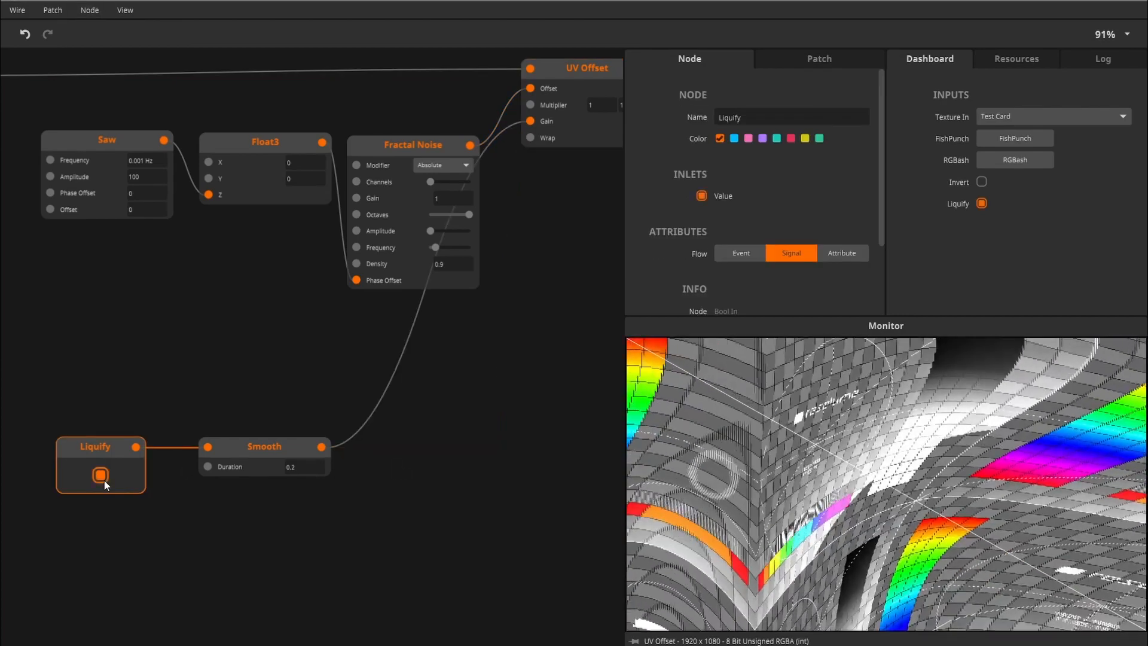
Toggle the Liquify input on and off several times to preview the distortion, ending with it off.
left_click(104, 480)
left_click(104, 481)
left_click(104, 480)
left_click(104, 481)
left_click(104, 481)
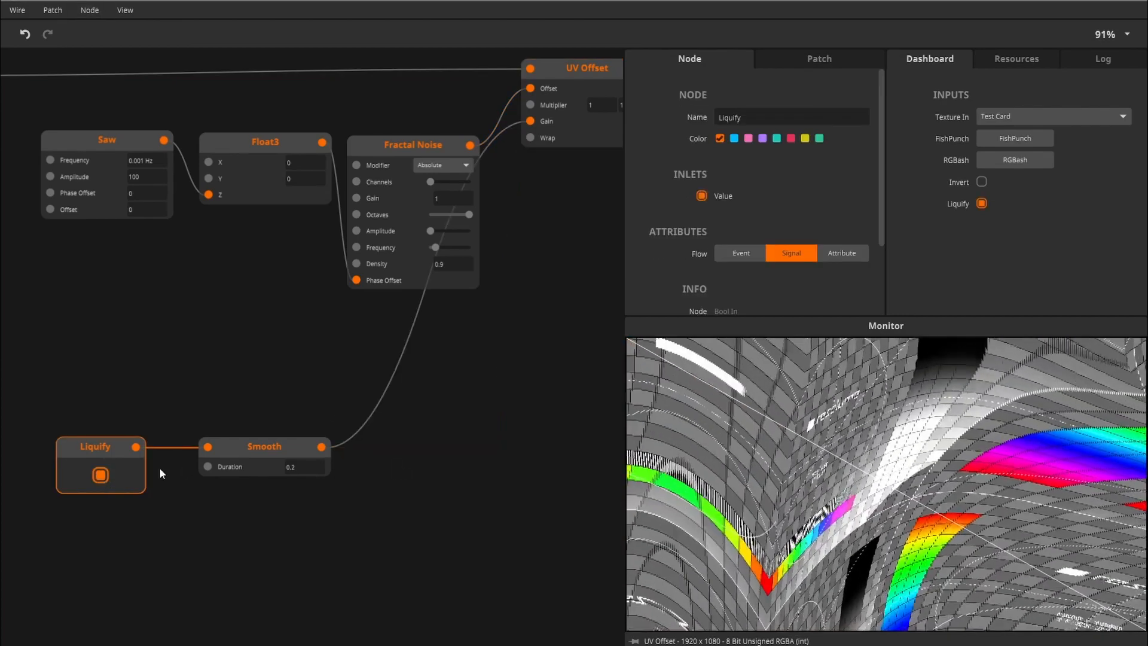
left_click(108, 477)
Move the Liquify and Smooth nodes together so they sit just beneath the Fractal Noise node.
left_click_drag(179, 386, 189, 435)
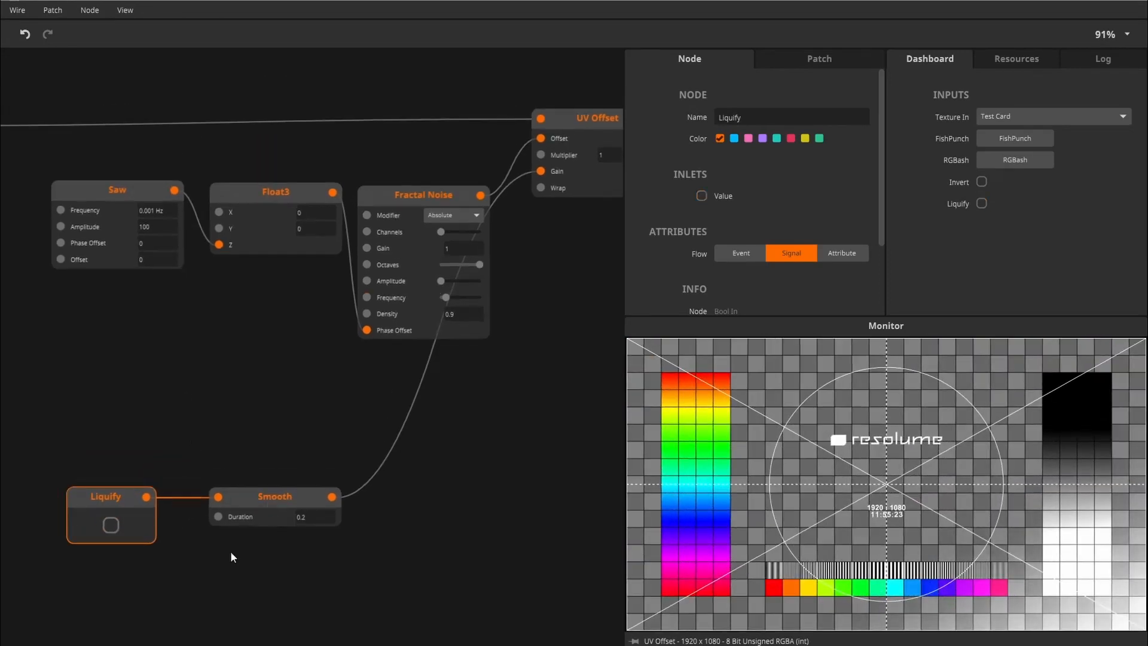
mouse_move(133, 619)
left_mouse_down()
mouse_move(122, 516)
mouse_move(258, 393)
mouse_move(354, 464)
mouse_move(447, 326)
mouse_move(404, 289)
left_mouse_up()
left_click_drag(502, 288, 490, 357)
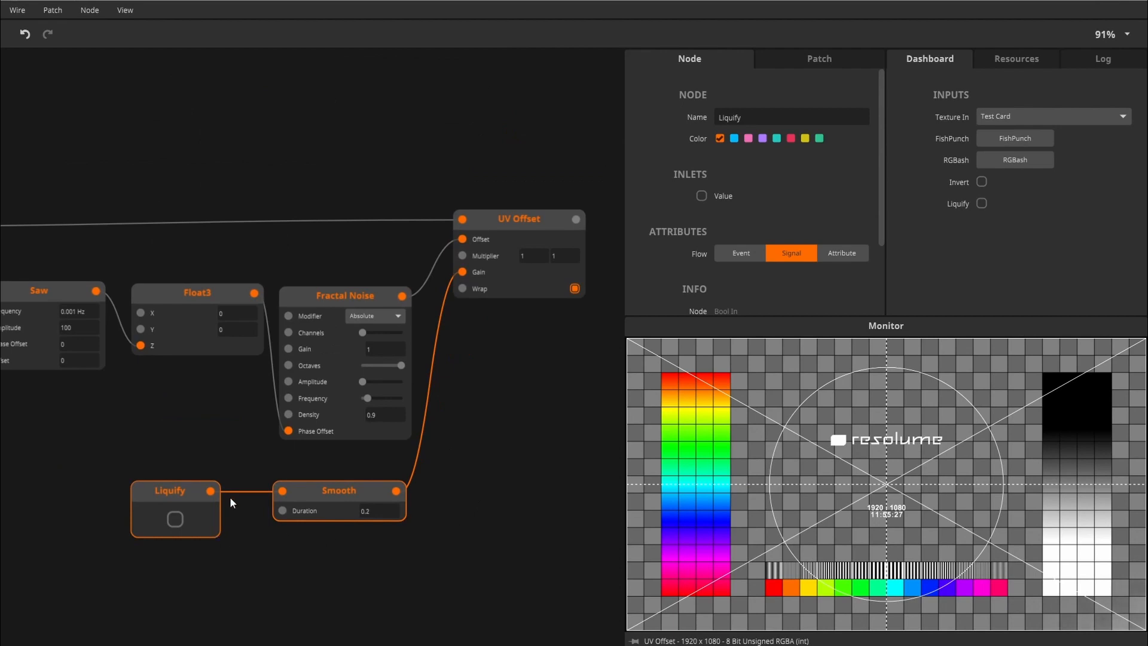
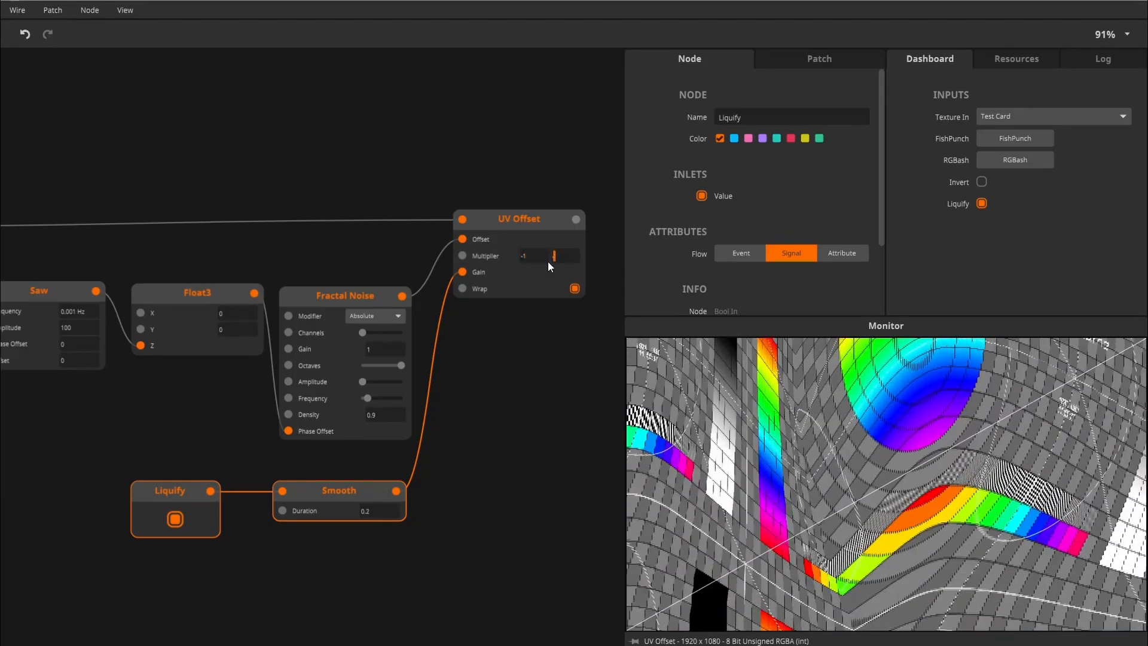
Set both UV Offset Multiplier values to -1 and switch Liquify off after previewing the effect.
type("-1")
key("Return")
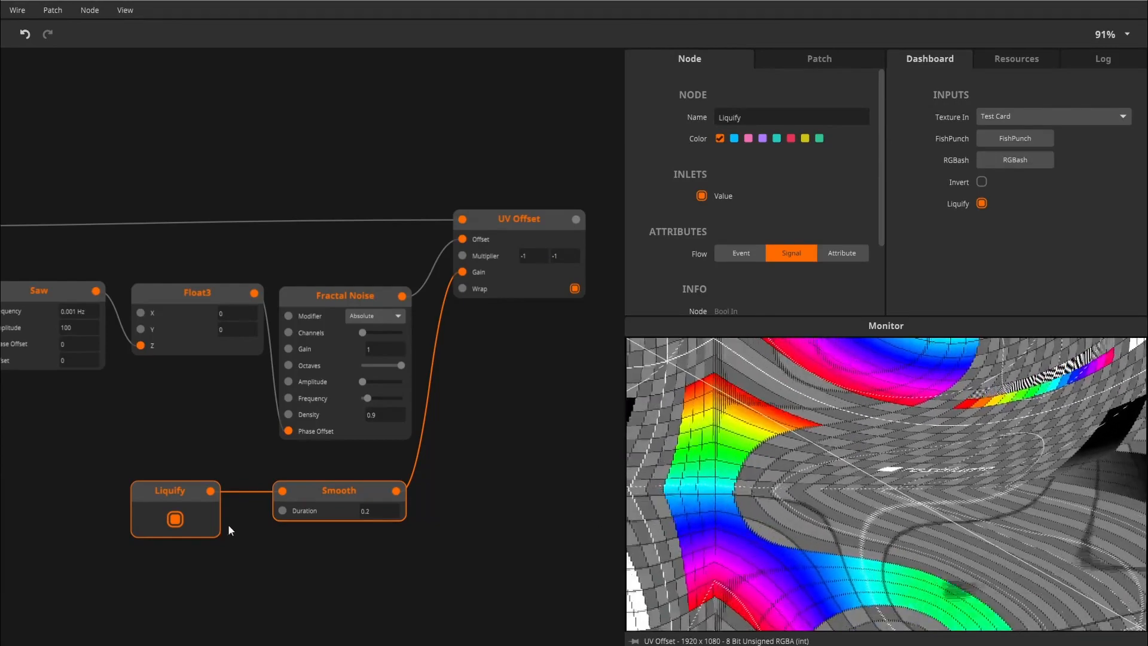
left_click(175, 520)
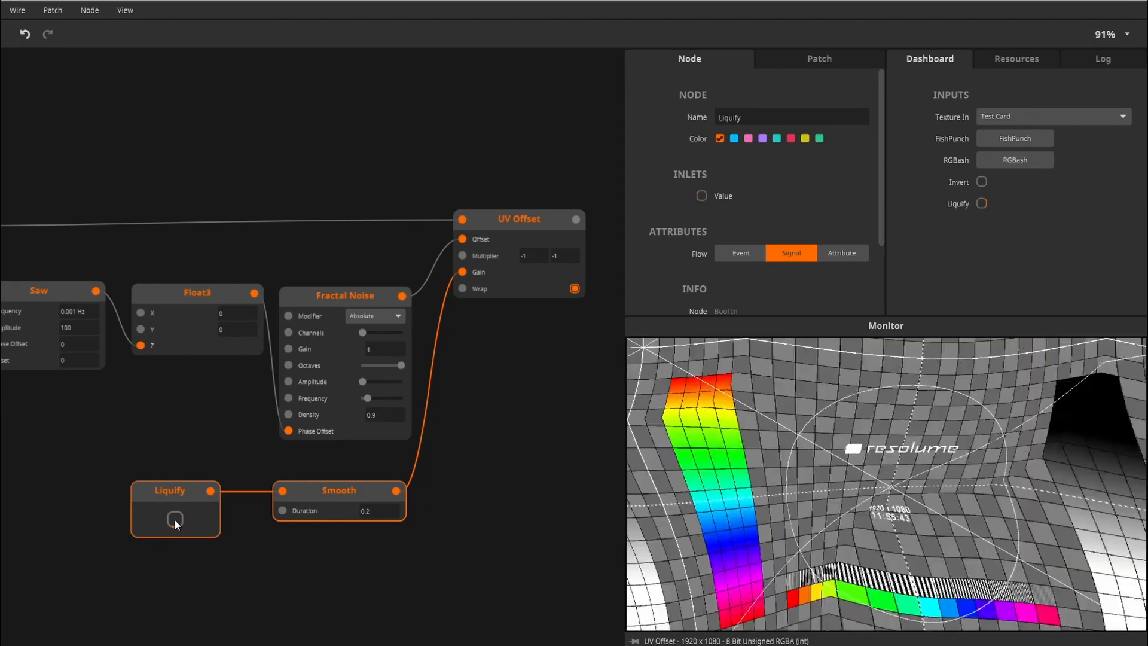
left_click(174, 519)
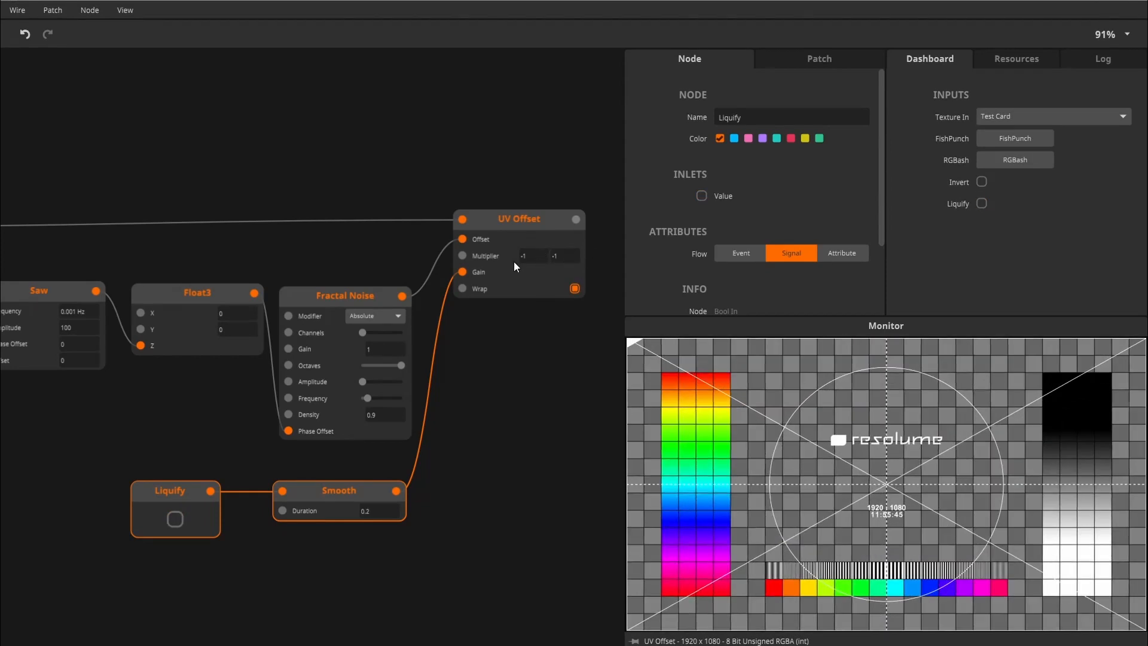
Move the Liquify and Smooth nodes further down and pull Liquify away from Smooth to make room between them.
scroll(526, 299, "down", 5)
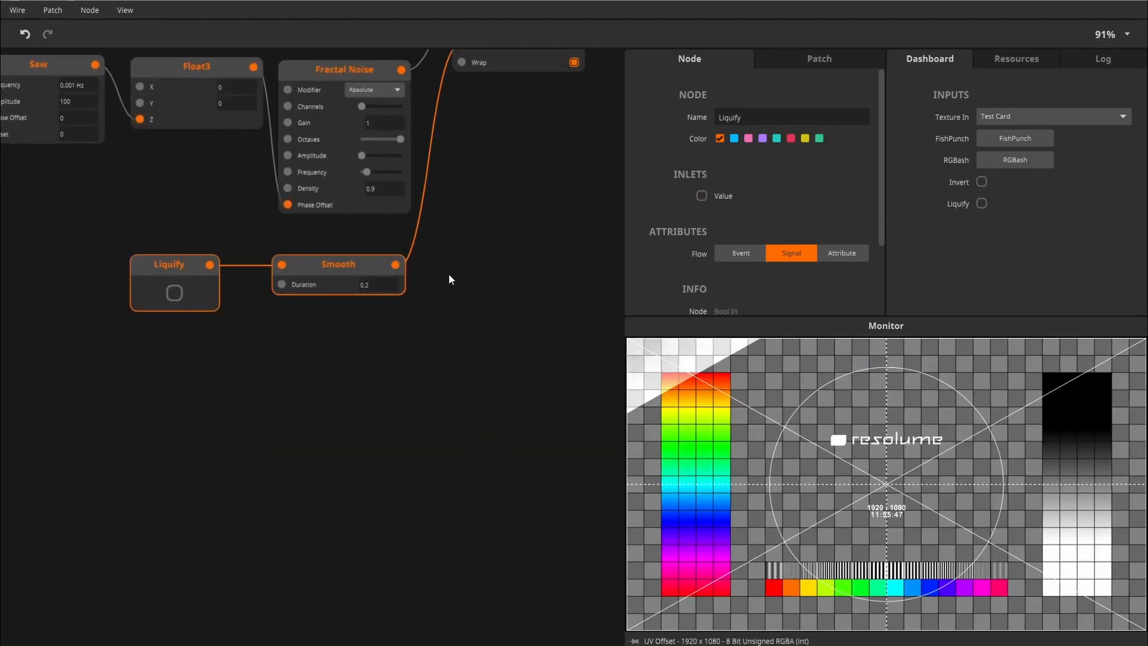
mouse_move(317, 275)
left_mouse_down()
mouse_move(332, 482)
mouse_move(266, 502)
left_mouse_up()
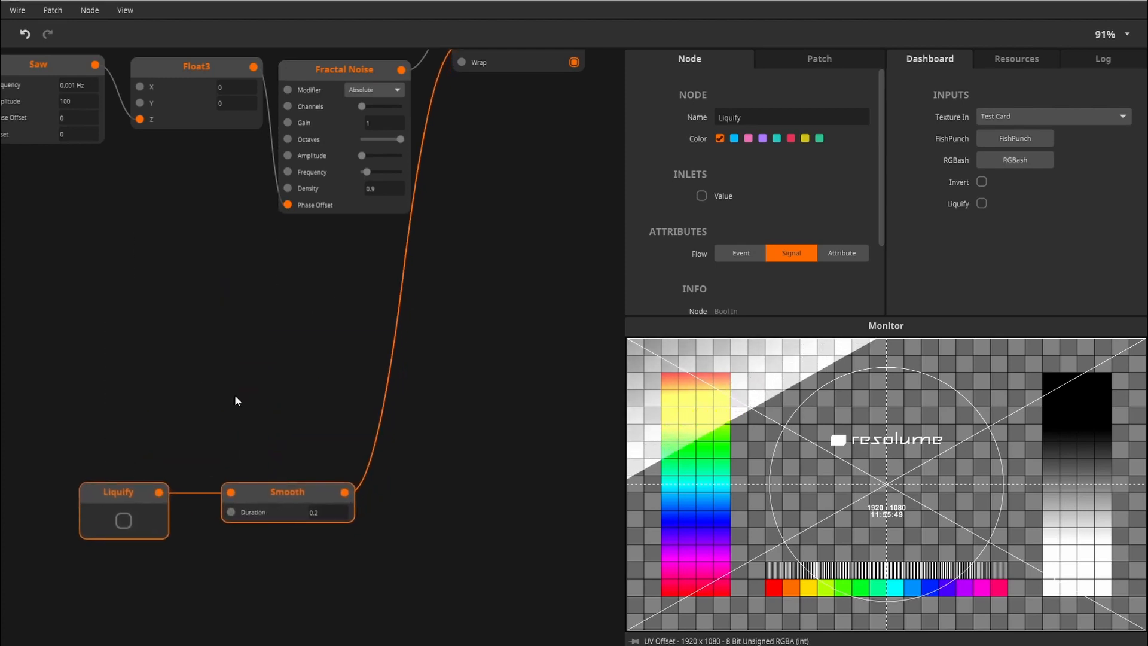
left_click_drag(195, 430, 260, 389)
left_click(162, 446)
left_click_drag(161, 446, 53, 350)
mouse_move(168, 318)
left_mouse_down()
mouse_move(251, 299)
mouse_move(257, 323)
mouse_move(208, 381)
mouse_move(214, 396)
left_mouse_up()
Set the Liquify node's Flow to Event and add an If node wired to its output.
left_click(728, 258)
mouse_move(128, 430)
left_mouse_down()
mouse_move(84, 412)
mouse_move(213, 362)
mouse_move(257, 381)
left_mouse_up()
type("if")
key("Return")
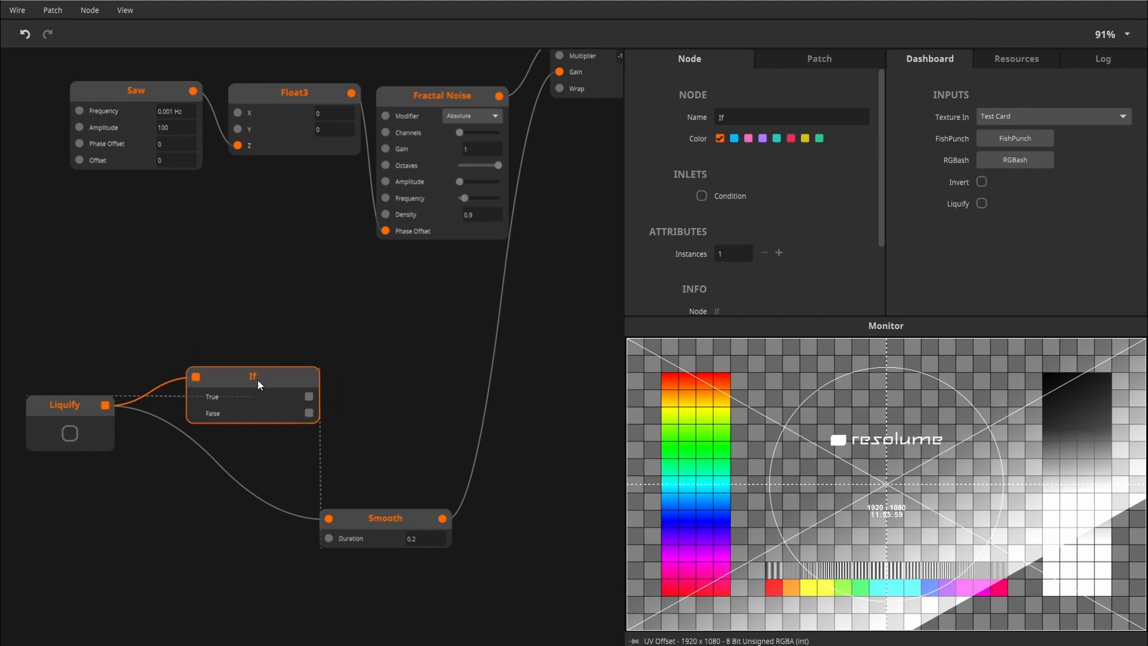
left_click(57, 421)
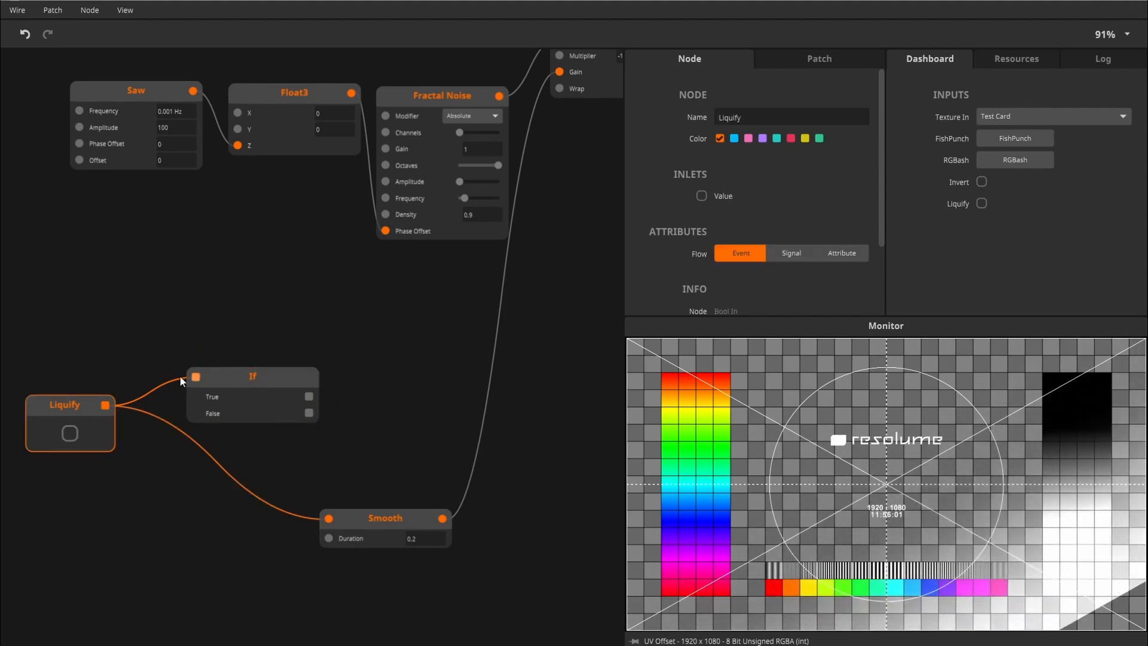
left_click(239, 390)
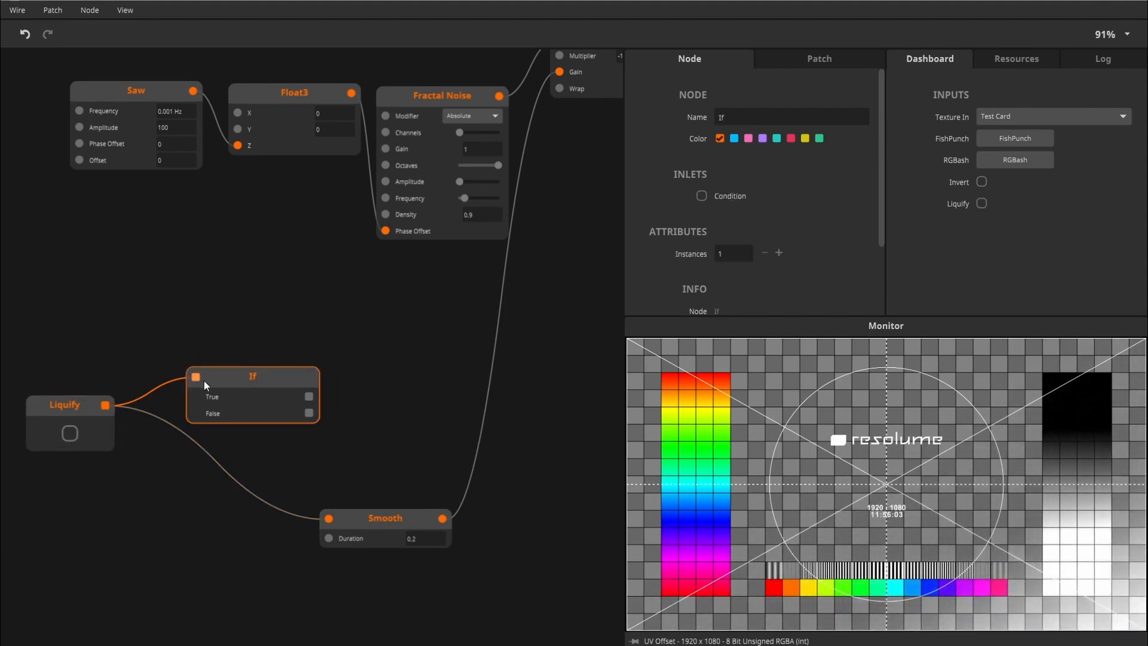
double_click(234, 308)
type("bool")
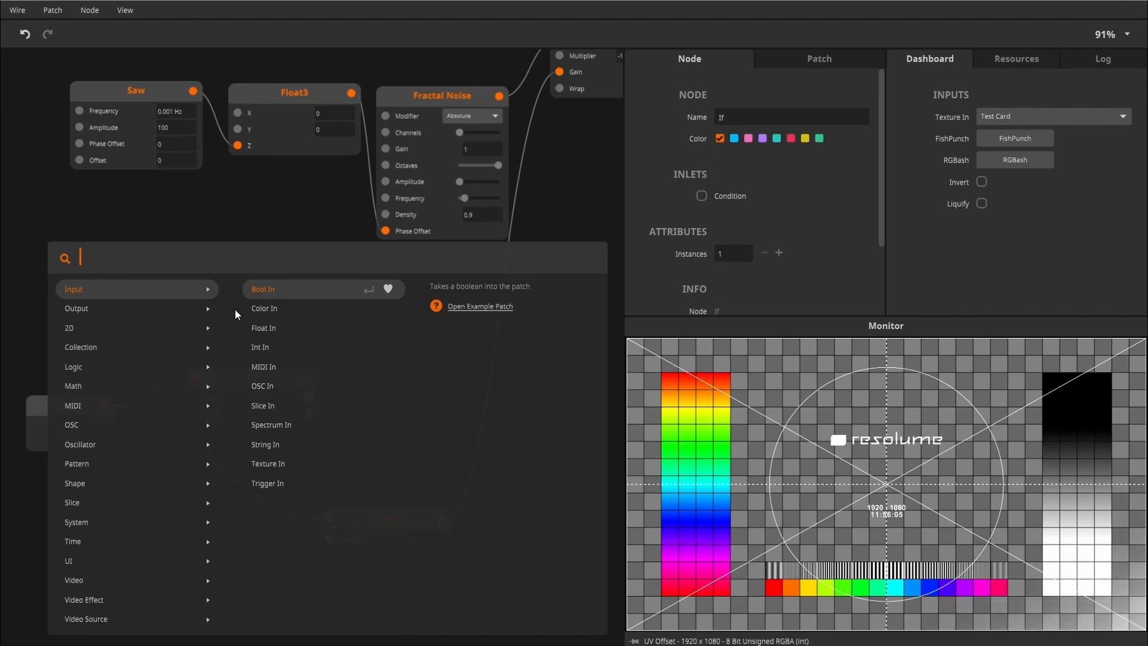
key("Return")
left_click_drag(234, 309, 134, 302)
left_click_drag(203, 377, 222, 323)
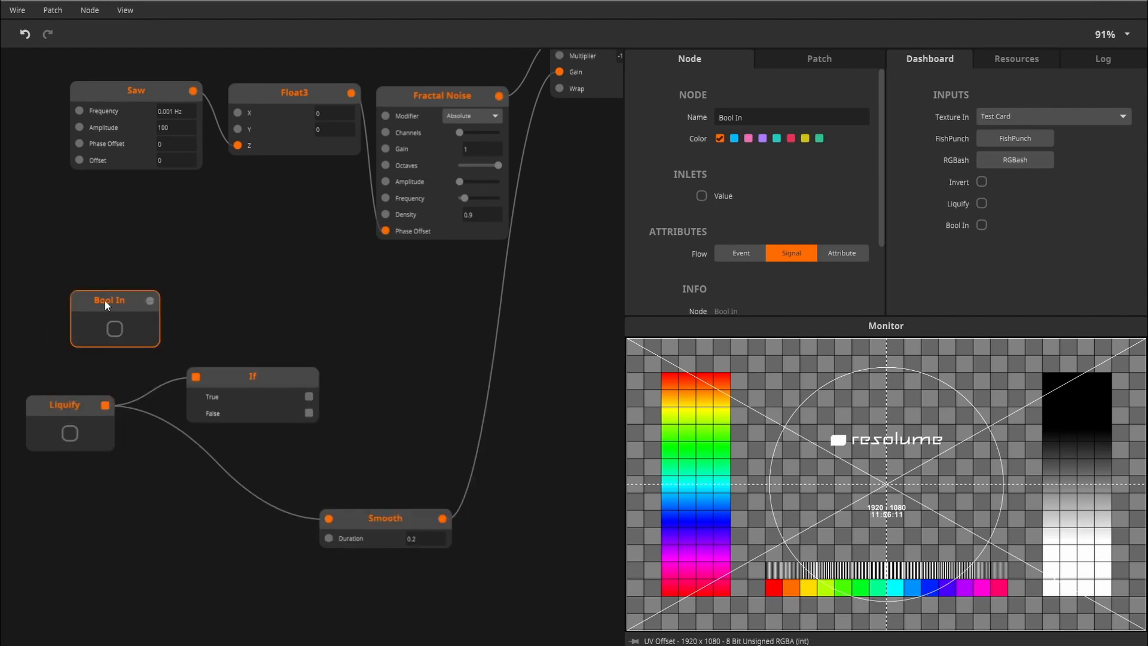
key("Delete")
Arrange the Liquify node below the If node and toggle Liquify on and off to test it.
mouse_move(77, 402)
left_mouse_down()
mouse_move(64, 485)
mouse_move(128, 461)
mouse_move(96, 476)
left_mouse_up()
left_click_drag(323, 359, 239, 378)
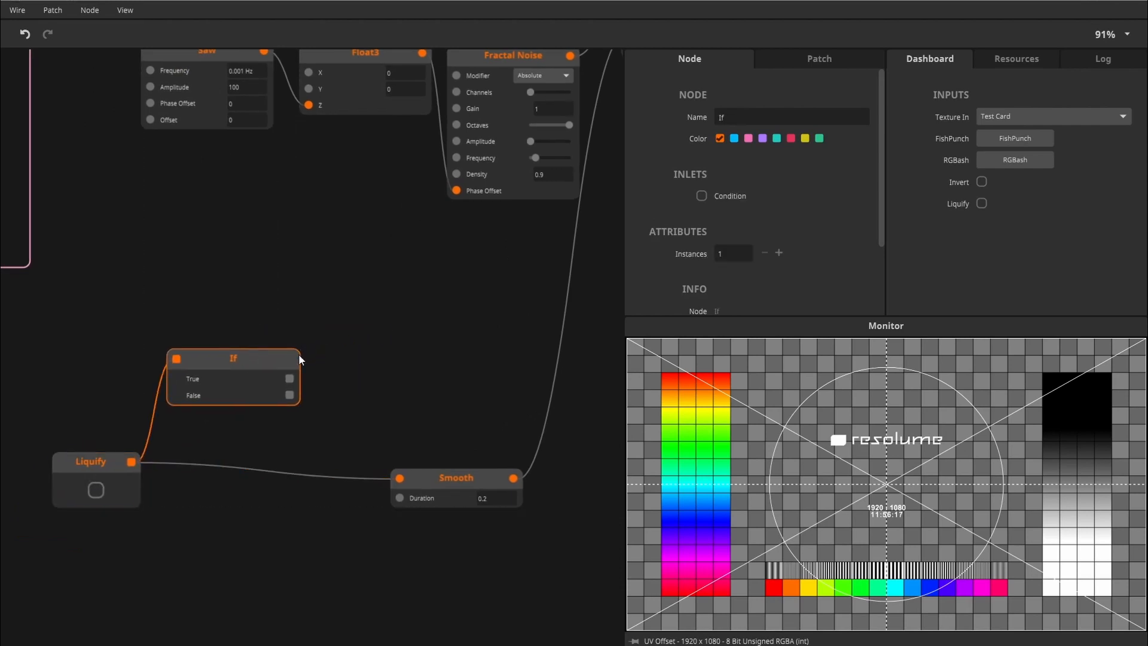
left_click_drag(360, 336, 342, 328)
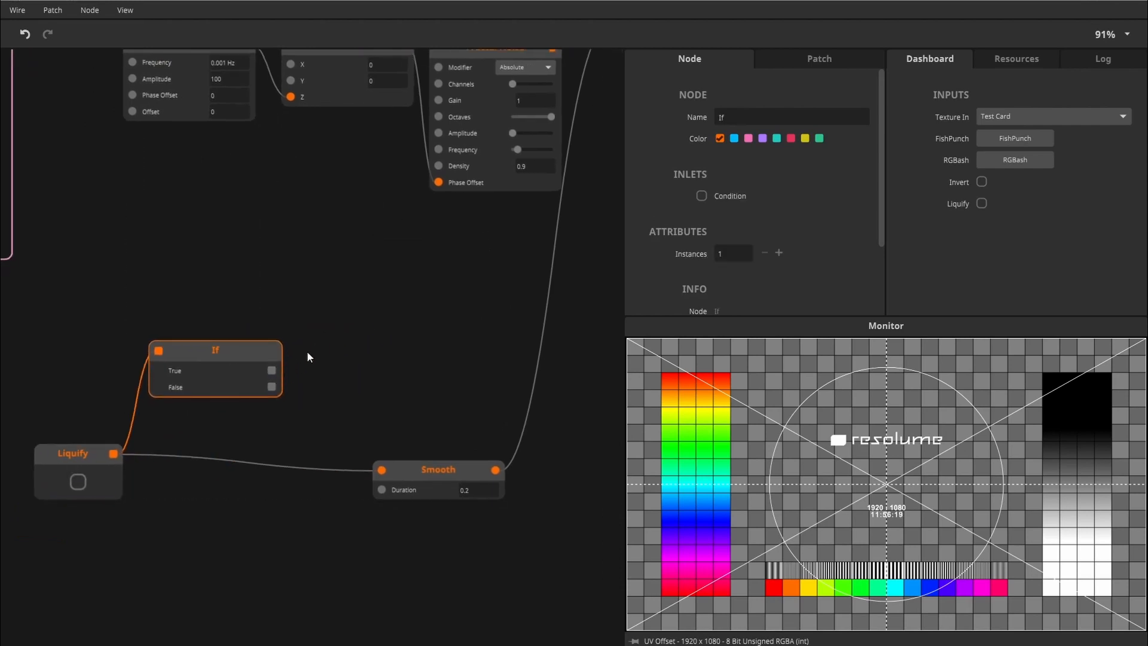
left_click(81, 485)
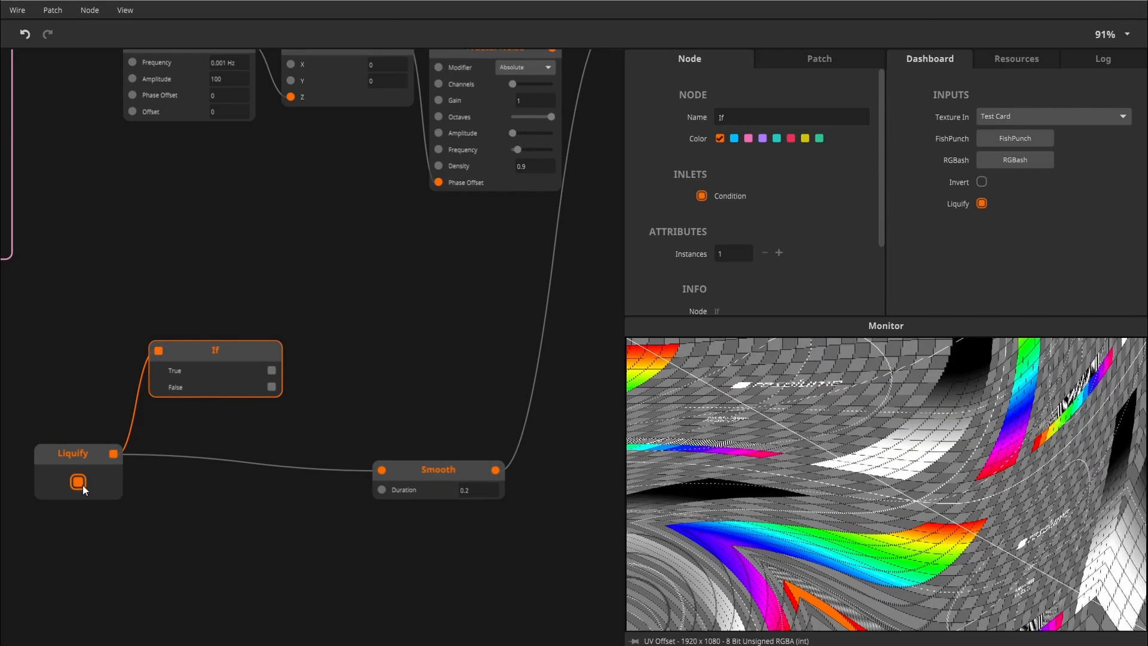
left_click(83, 486)
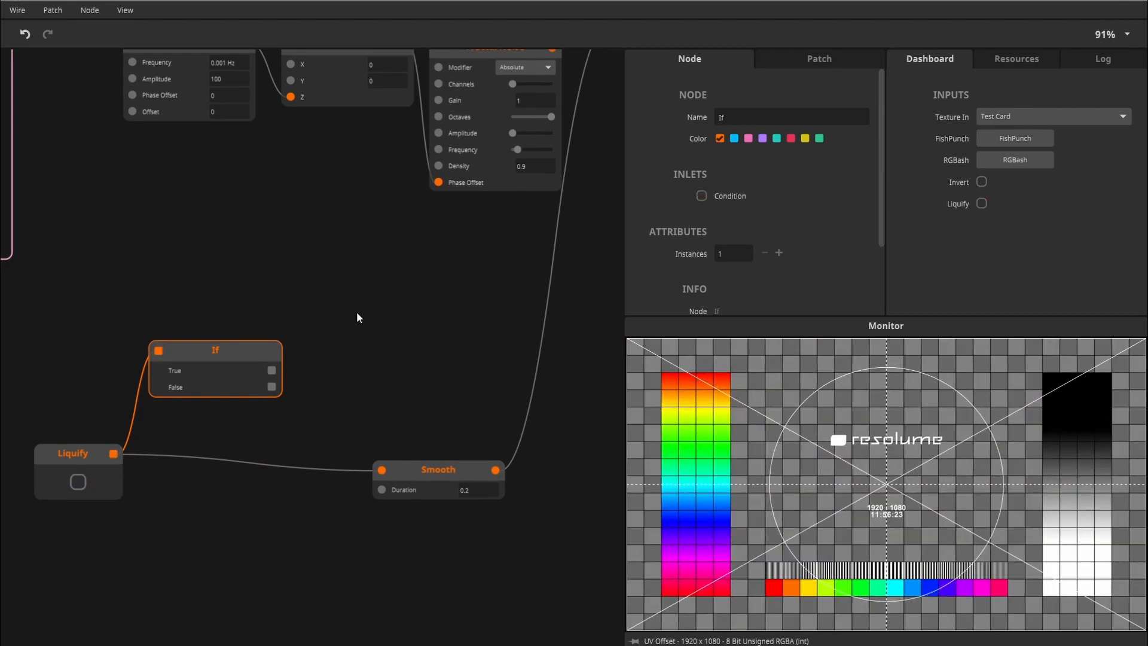
Add a Random node beside the If node and wire the If node's True outlet to its trigger inlet.
double_click(322, 325)
type("ran")
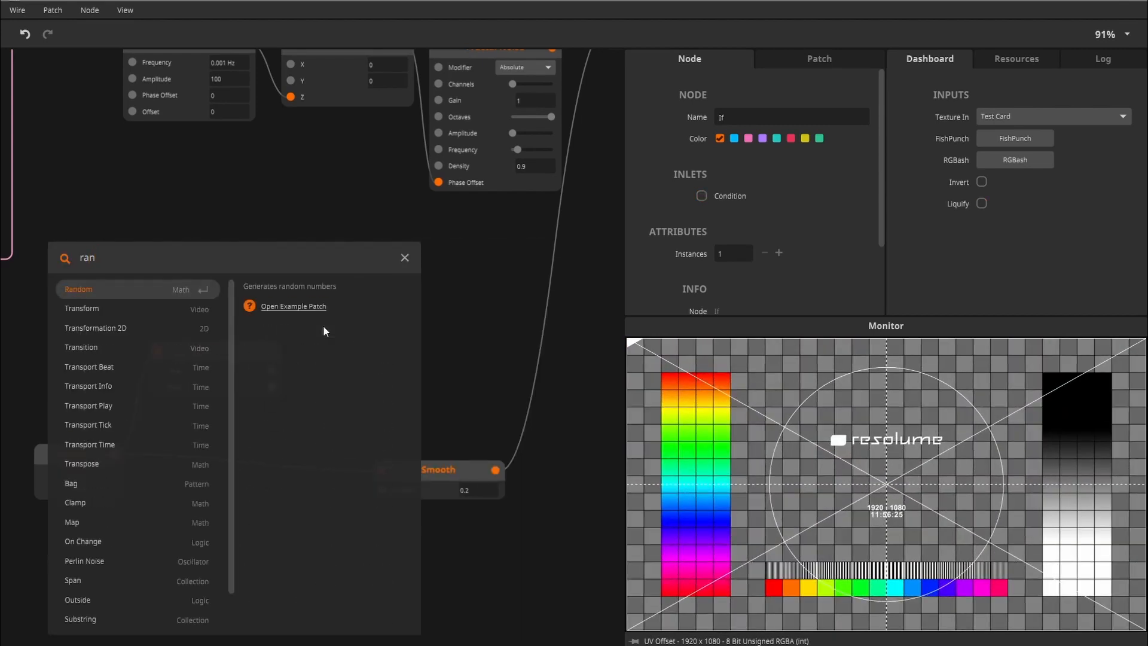
key("Return")
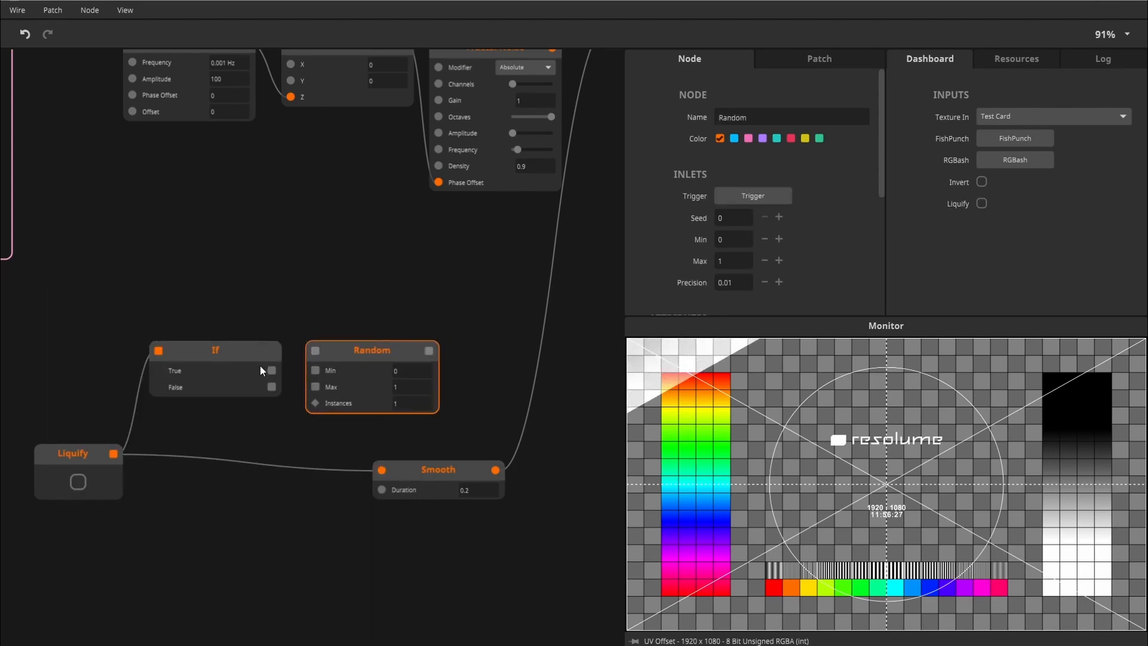
left_click_drag(271, 370, 328, 347)
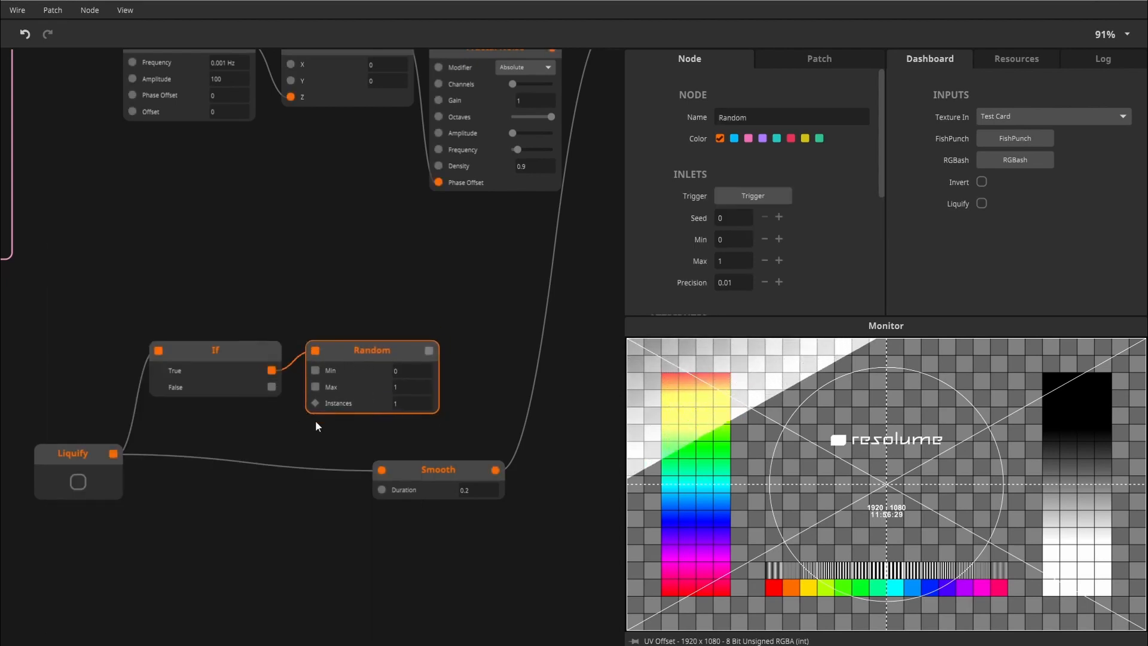
left_click_drag(168, 459, 207, 433)
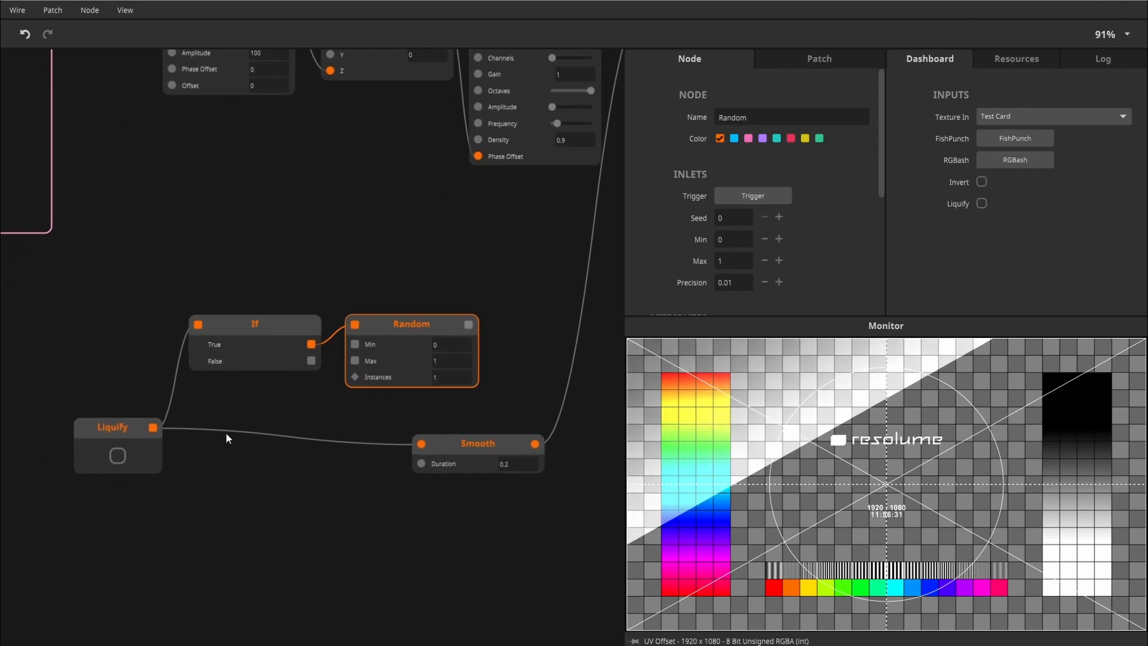
left_click_drag(252, 361, 235, 305)
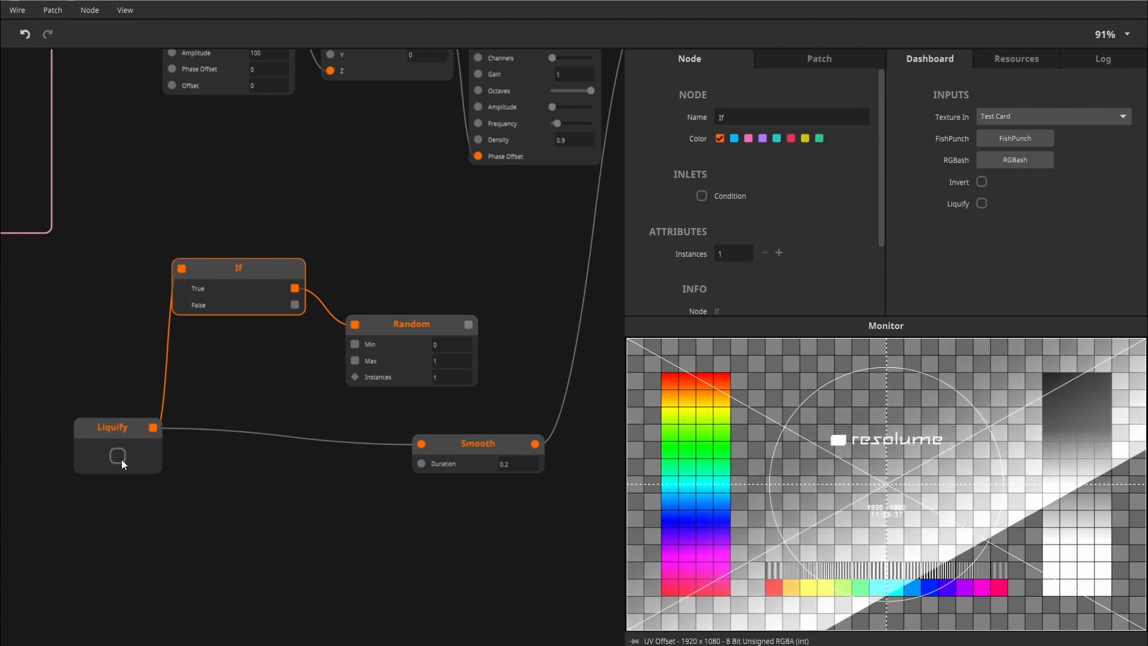
left_click_drag(242, 304, 257, 360)
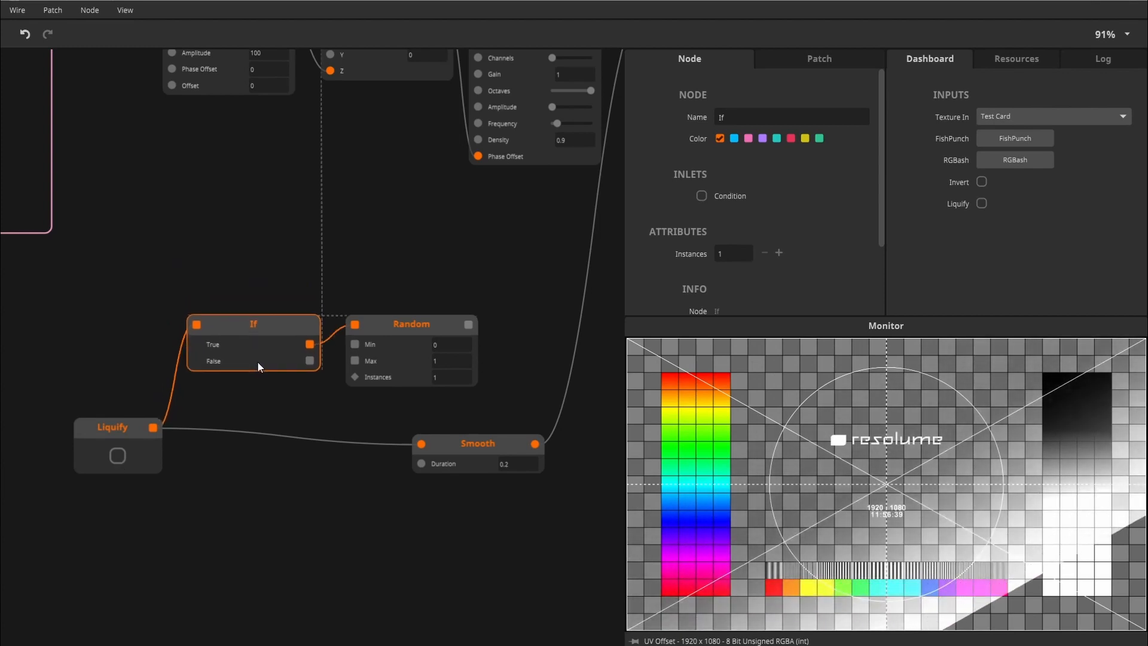
Spread out the patch by moving the UV Offset node further right and the Smooth node lower.
left_click_drag(314, 270, 125, 299)
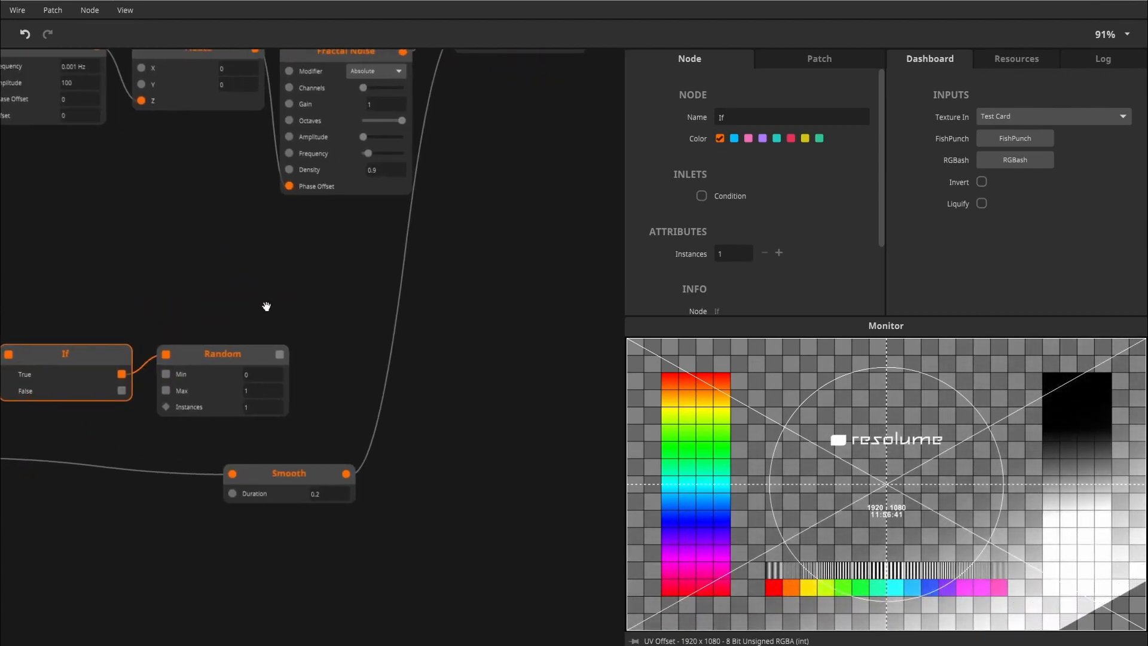
left_click_drag(266, 307, 286, 403)
scroll(383, 358, "down", 1)
left_click_drag(472, 315, 388, 315)
left_click_drag(443, 160, 597, 159)
left_click_drag(488, 374, 445, 239)
left_click_drag(188, 427, 199, 515)
Set the Random node's Max to 4 and Precision to 1, and review its attributes.
left_click(118, 310)
left_click_drag(235, 277, 329, 275)
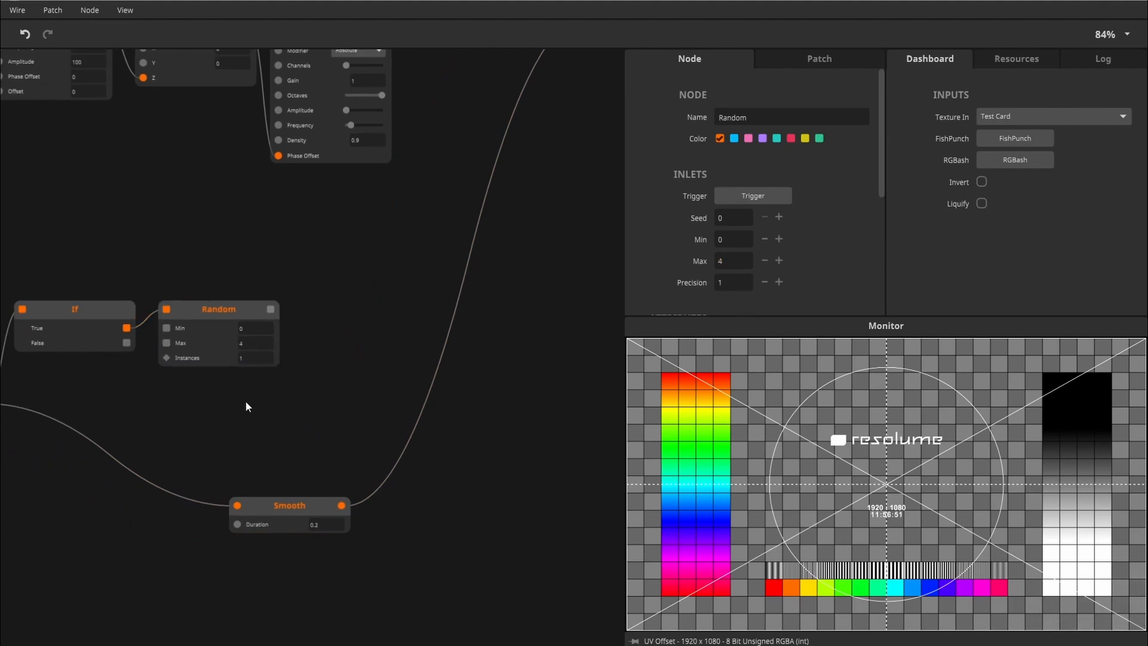
scroll(260, 417, "up", 3)
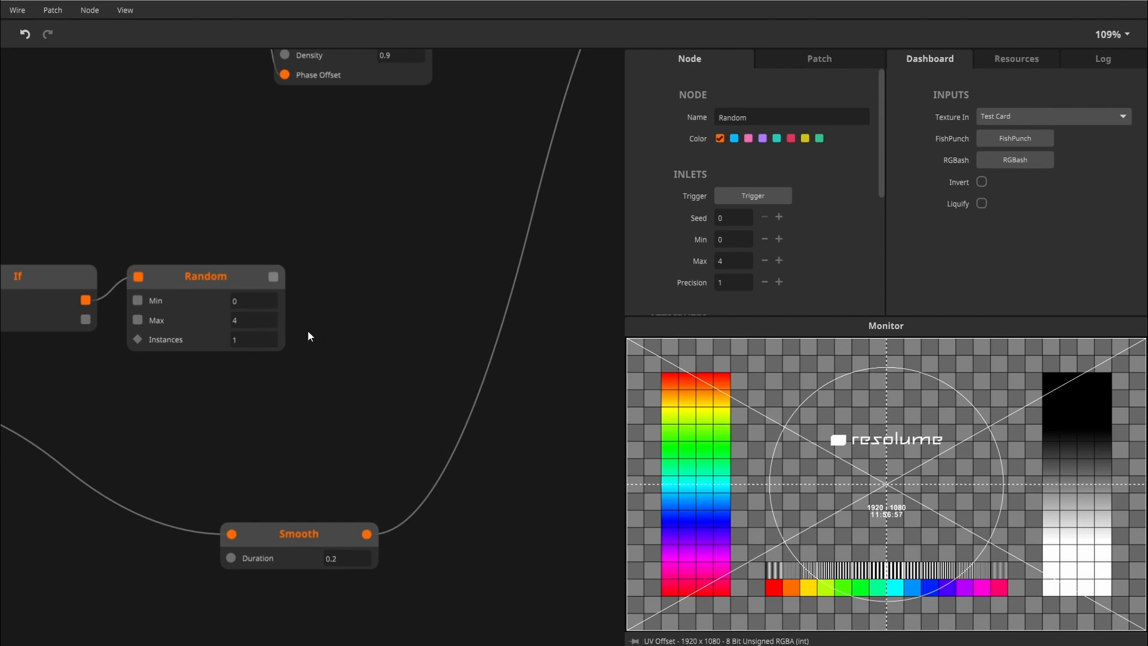
mouse_move(328, 332)
left_mouse_down()
mouse_move(382, 337)
mouse_move(339, 321)
left_mouse_up()
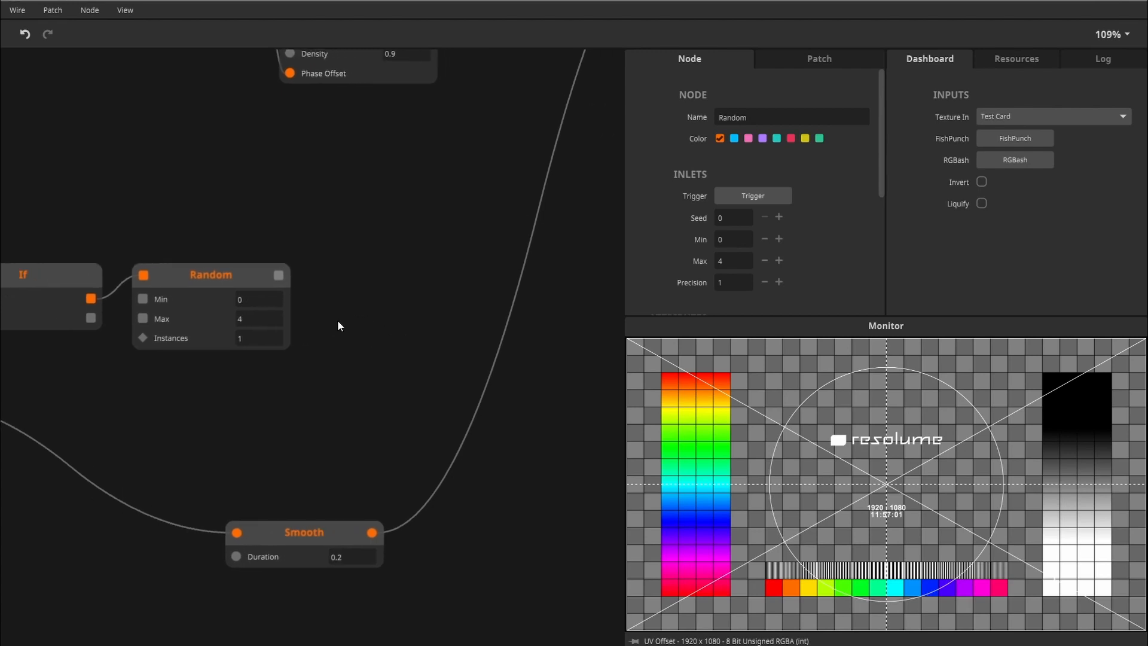
scroll(794, 251, "down", 2)
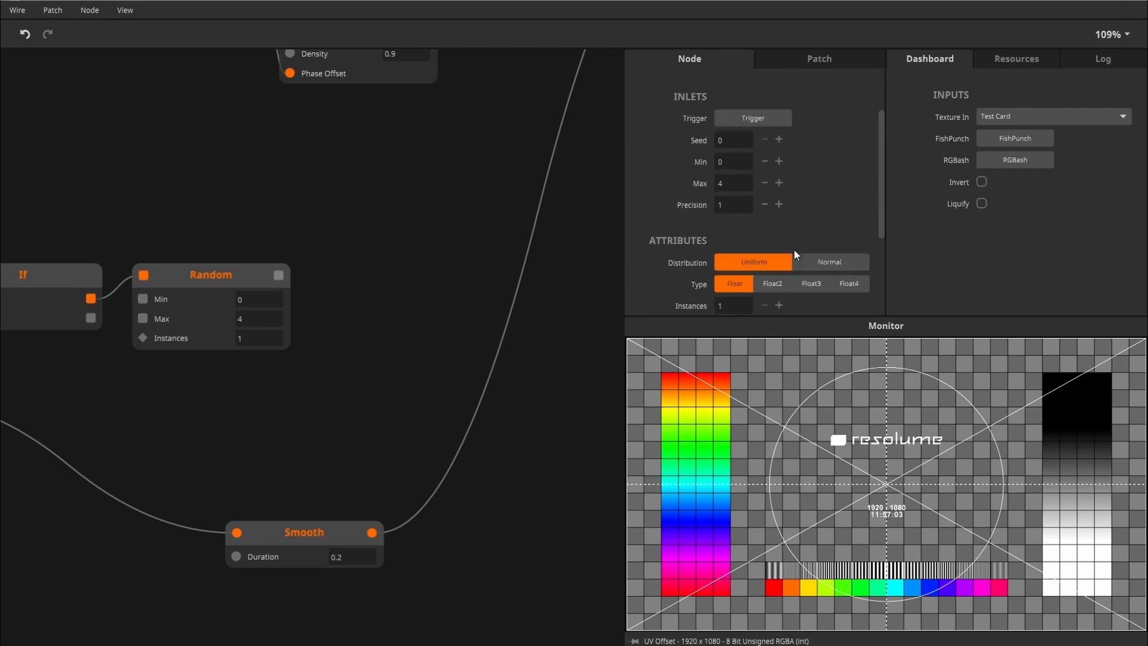
scroll(470, 291, "down", 1)
Add a Switch node wired to the Random node's output.
left_click_drag(389, 290, 443, 259)
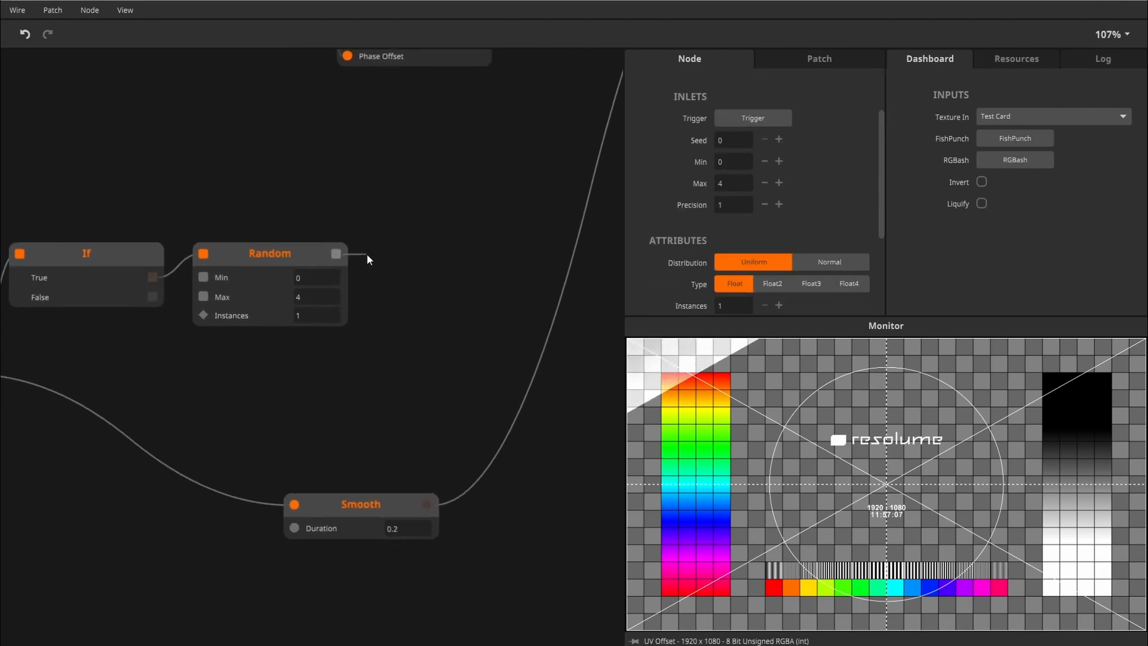
left_click_drag(367, 255, 369, 255)
type("swi")
left_click(182, 290)
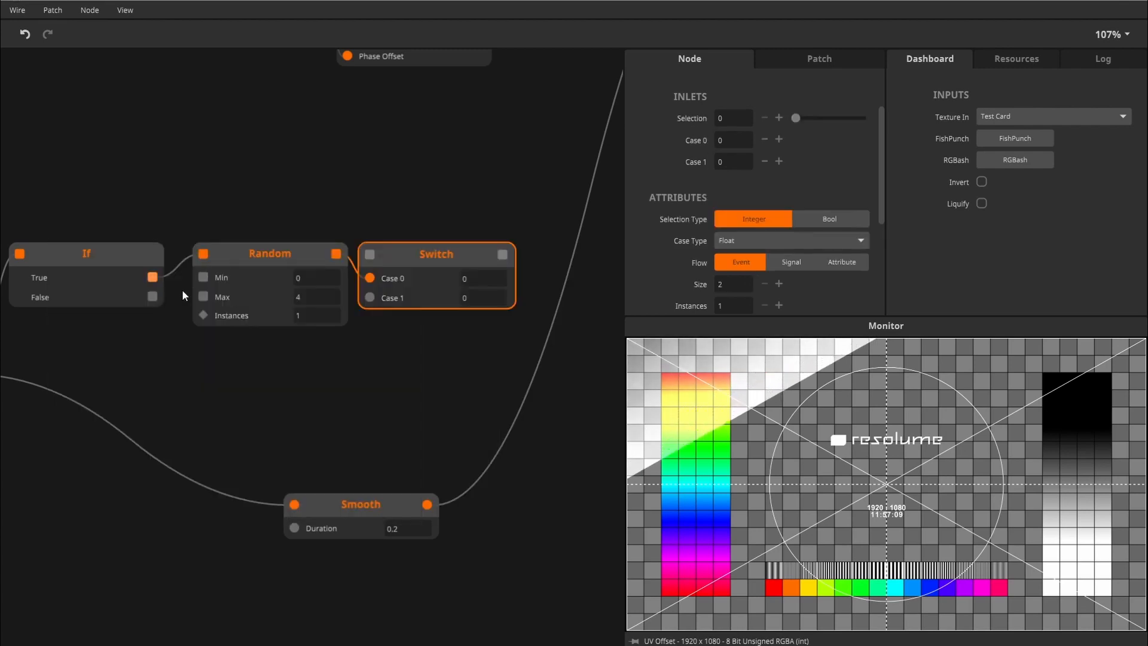
Set the Switch node's Size to 4, with Float as its Case Type.
left_click_drag(423, 230, 377, 245)
scroll(672, 270, "down", 1)
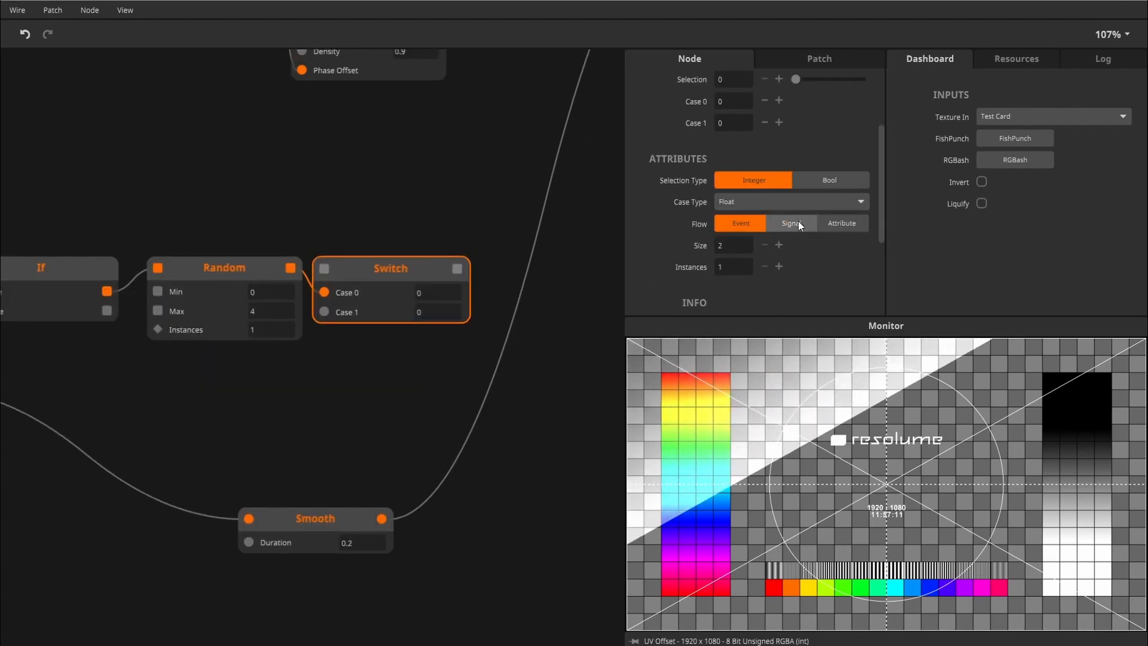
left_click(799, 202)
left_click(781, 276)
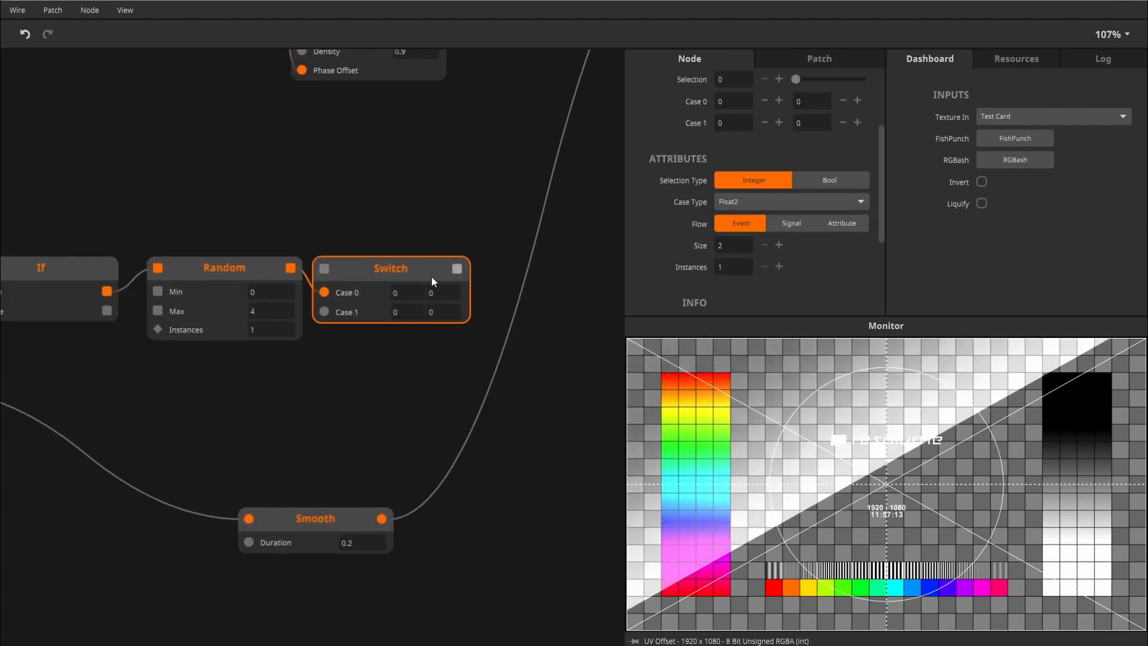
left_click(778, 245)
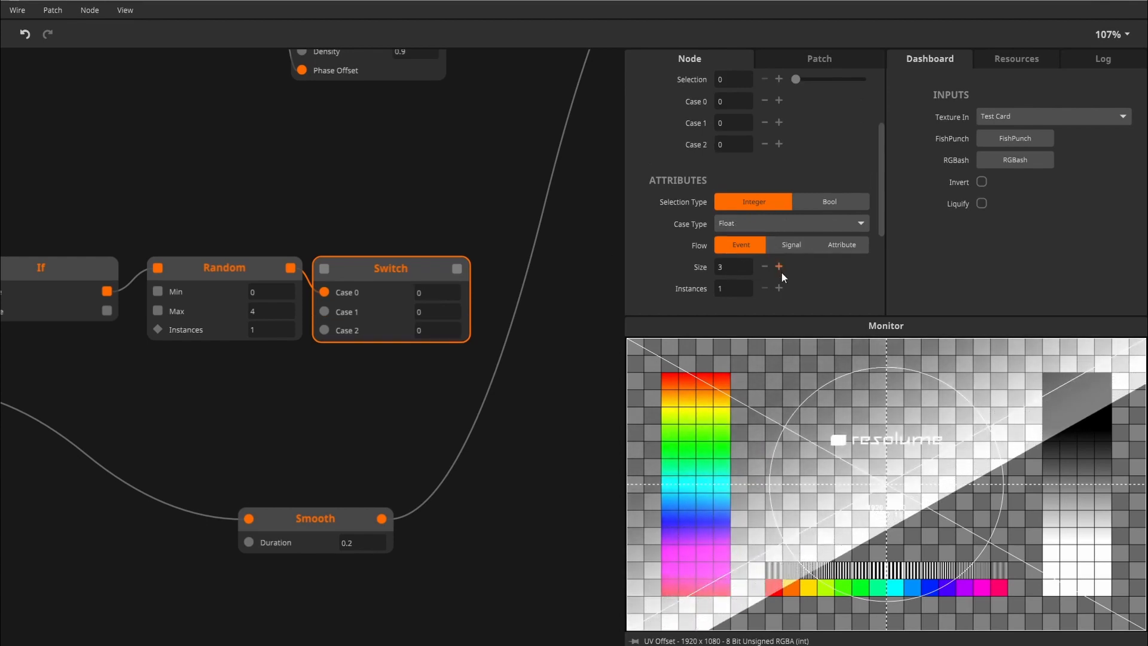
left_click(779, 267)
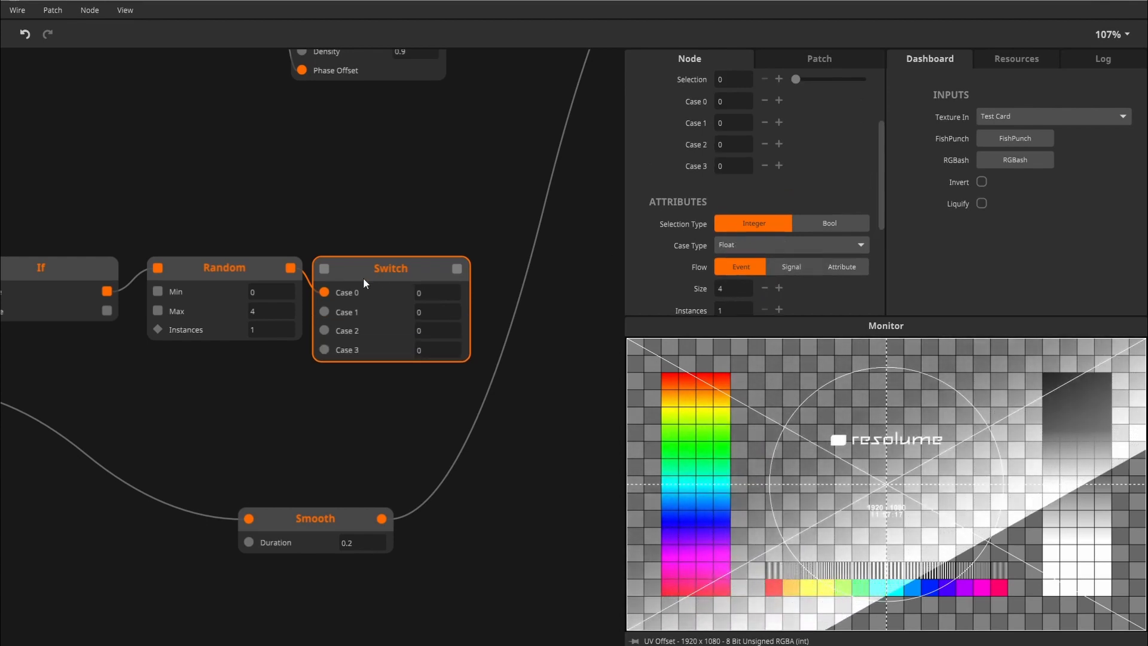
Rewire the Random output to the Switch node's selection inlet, and set the Switch's Case Type to Float2.
left_click_drag(324, 292, 371, 271)
mouse_move(216, 391)
left_mouse_down()
mouse_move(282, 379)
mouse_move(219, 376)
left_mouse_up()
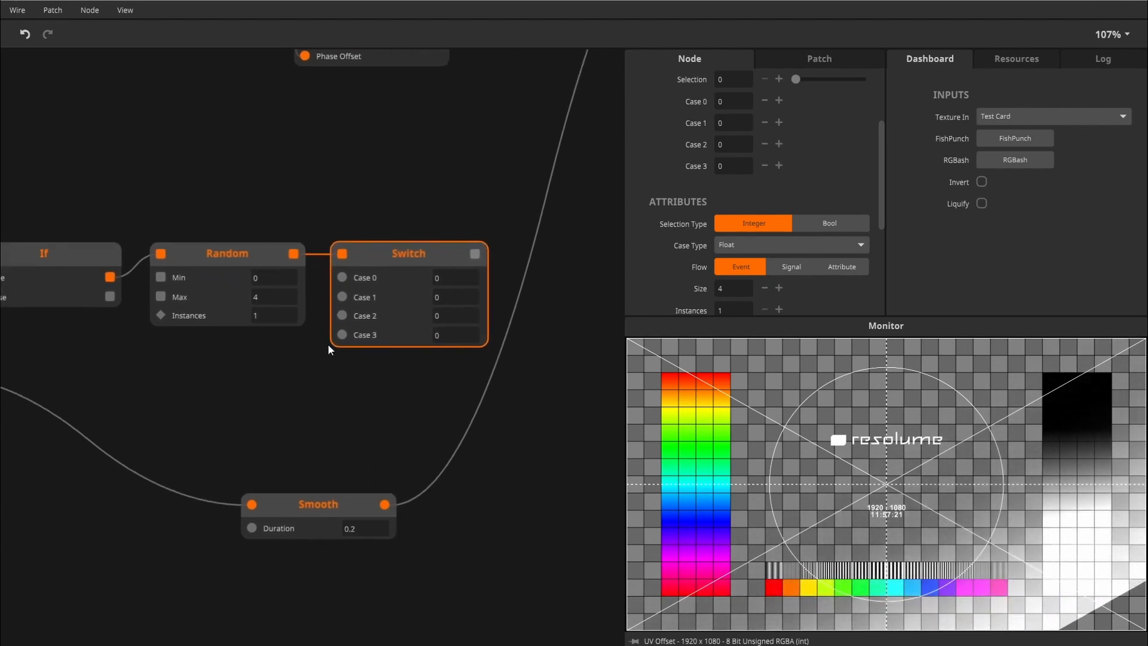
left_click(759, 245)
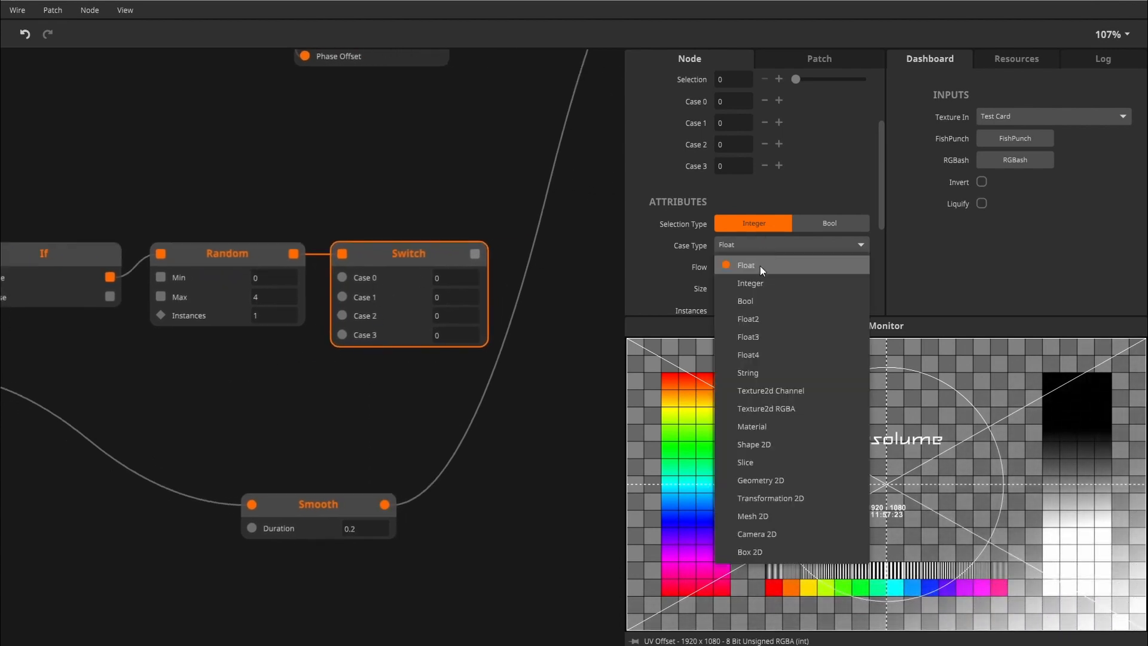
left_click(762, 323)
Wire the Switch node's output to the UV Offset node's Multiplier inlet.
left_click_drag(423, 199, 275, 320)
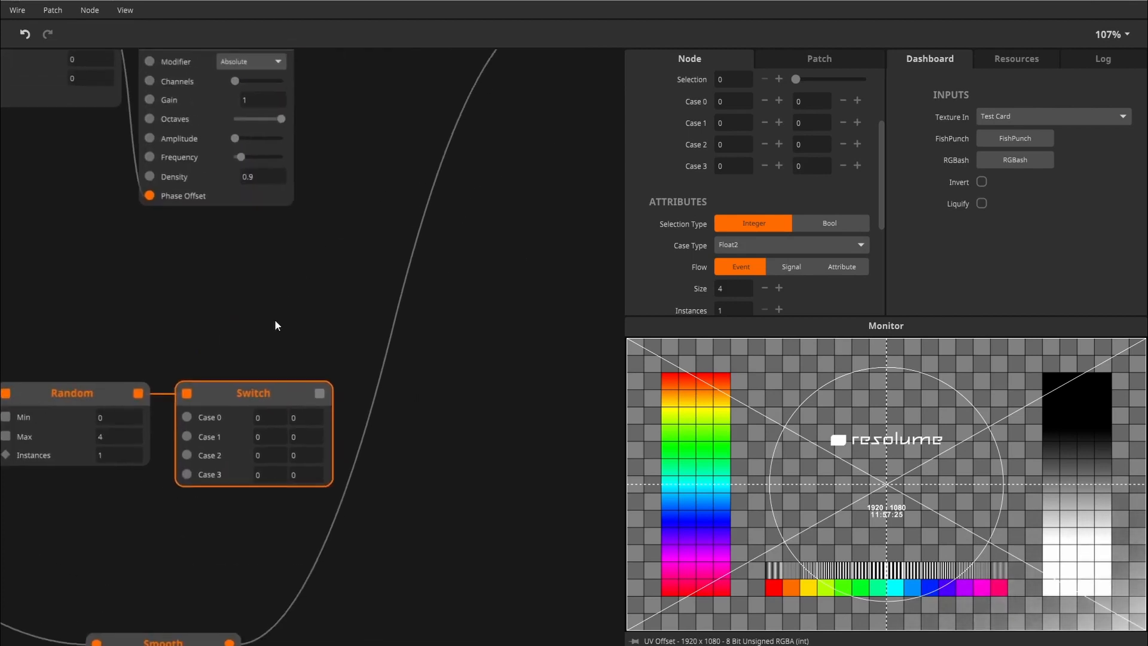
left_click_drag(320, 396, 393, 225)
left_click_drag(224, 392, 345, 172)
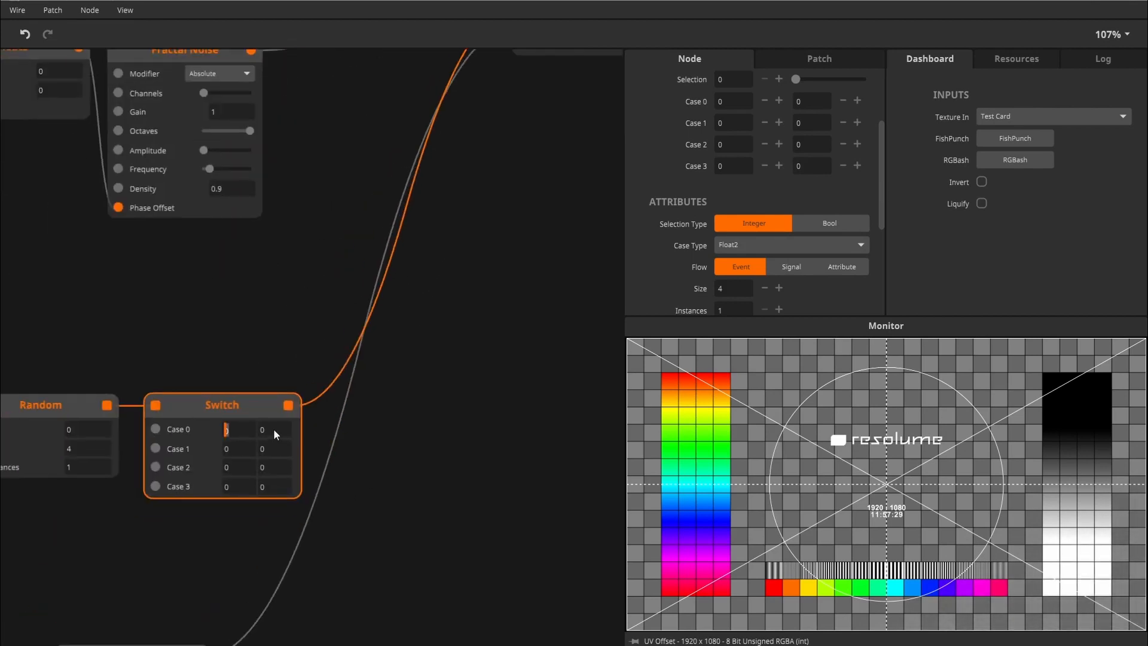
Set the Switch values to 1, 1 for Case 0, -1, -1 for Case 1, -1, 1 for Case 2, and 1, -1 for Case 3.
type("1")
key("Tab")
type("1")
type("-1")
key("Tab")
type("-1")
key("Tab")
type("-1")
key("Tab")
type("1")
key("Tab")
type("1")
key("Tab")
type("-1")
left_click(417, 542)
left_click_drag(417, 543, 549, 438)
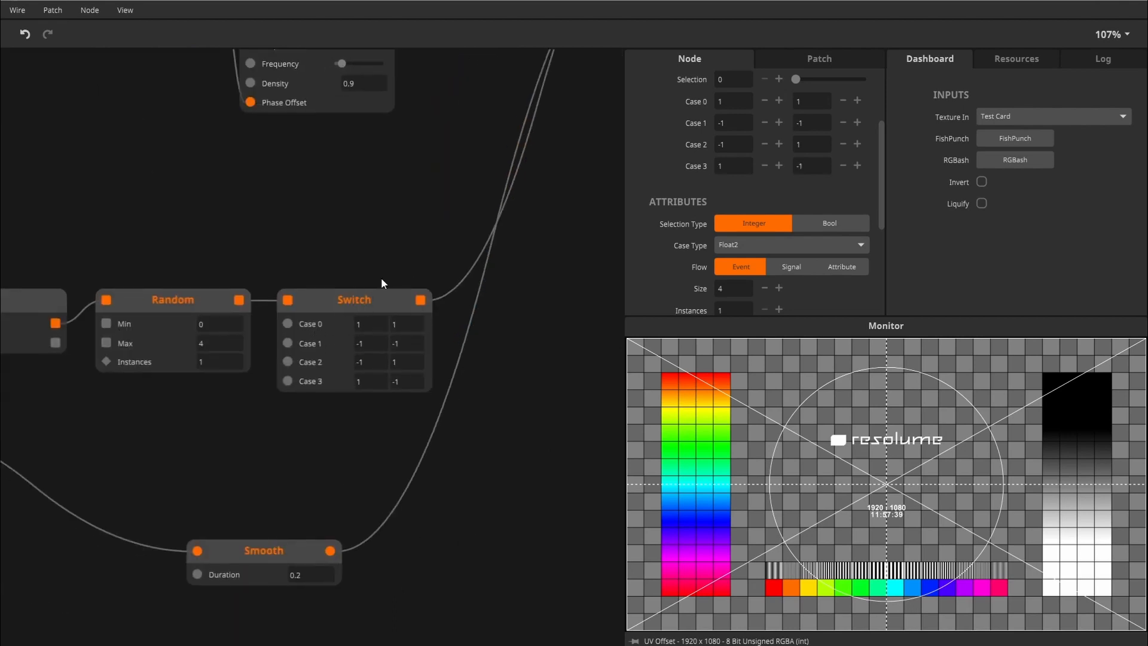
Select the UV Offset node and toggle Liquify on and off repeatedly to check its random Multiplier and the distortion.
scroll(381, 279, "down", 3)
left_click_drag(361, 293, 264, 413)
left_click(551, 112)
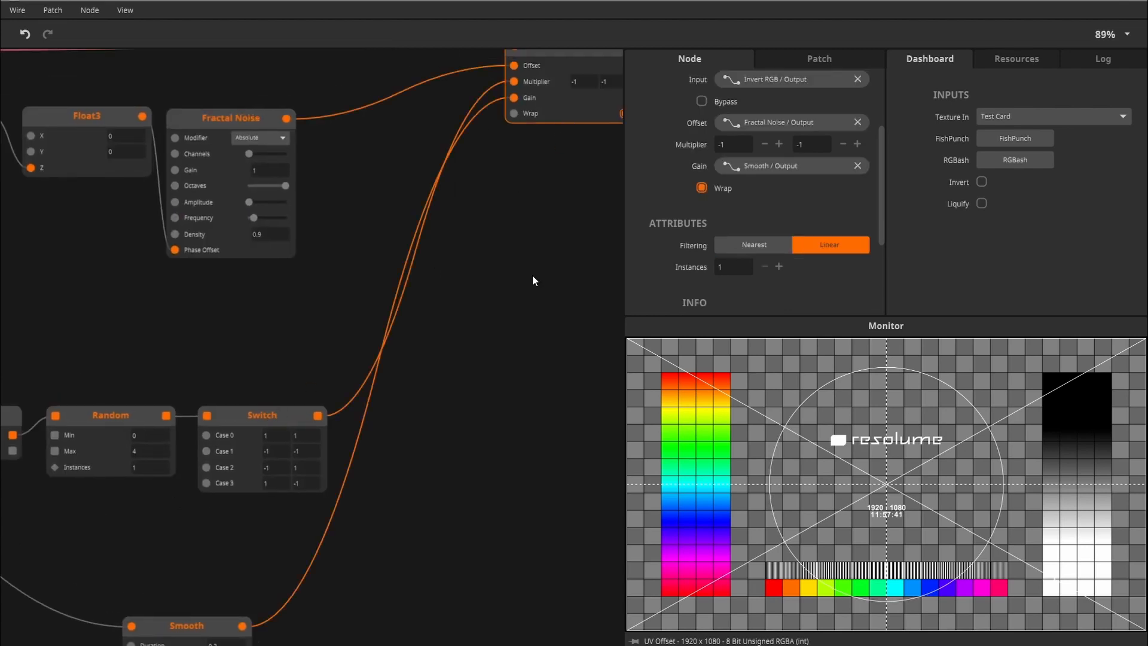
scroll(532, 280, "down", 2)
left_click_drag(452, 466, 514, 335)
scroll(476, 366, "down", 4)
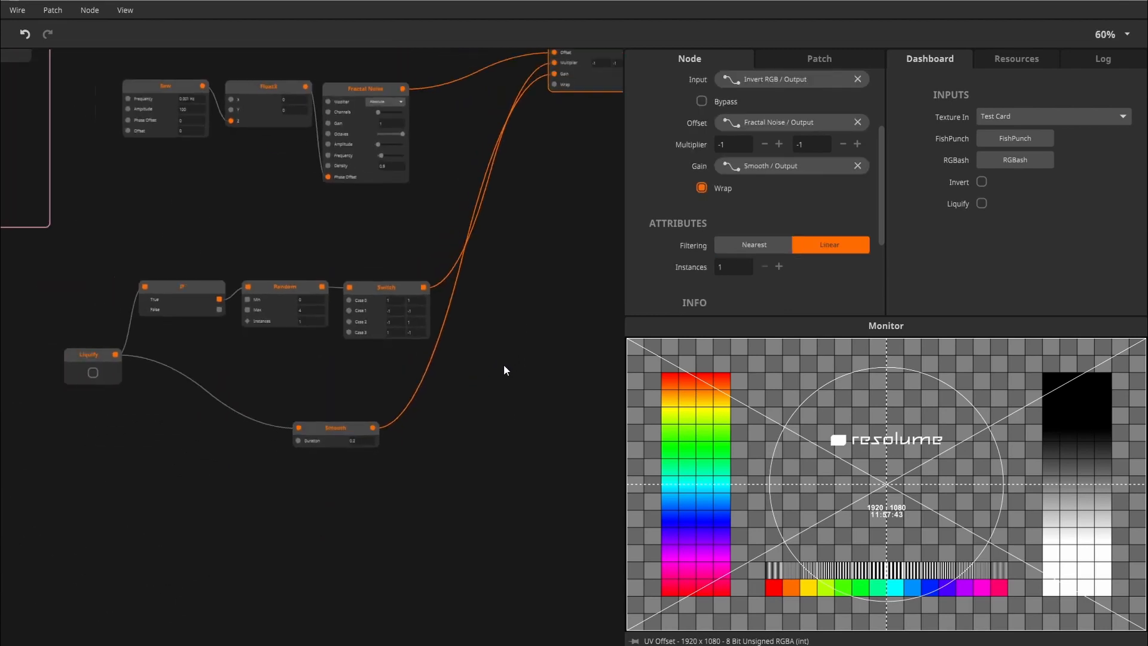
left_click_drag(413, 415, 405, 448)
left_click(982, 205)
left_click(982, 204)
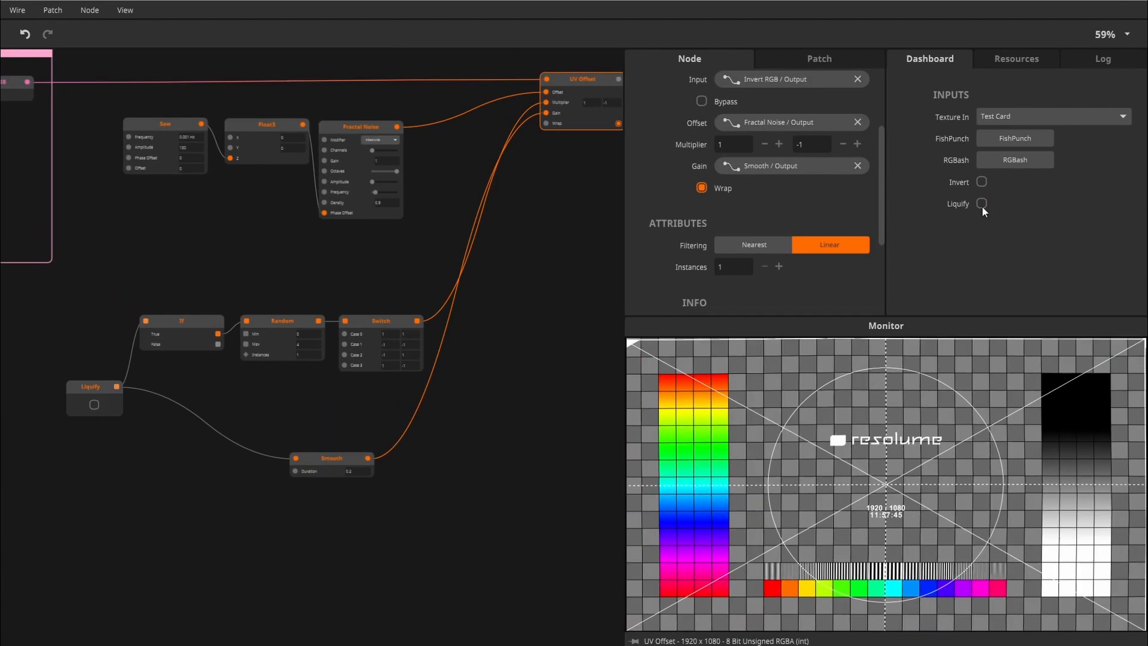
left_click(982, 205)
left_click(982, 204)
left_click(982, 205)
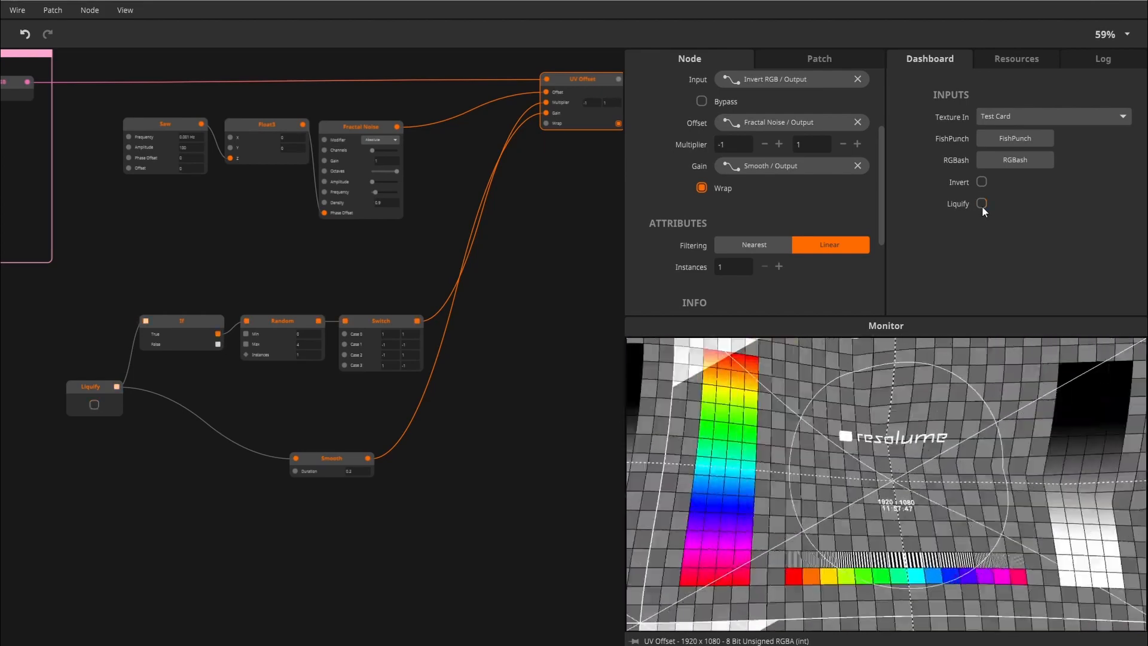
left_click(982, 204)
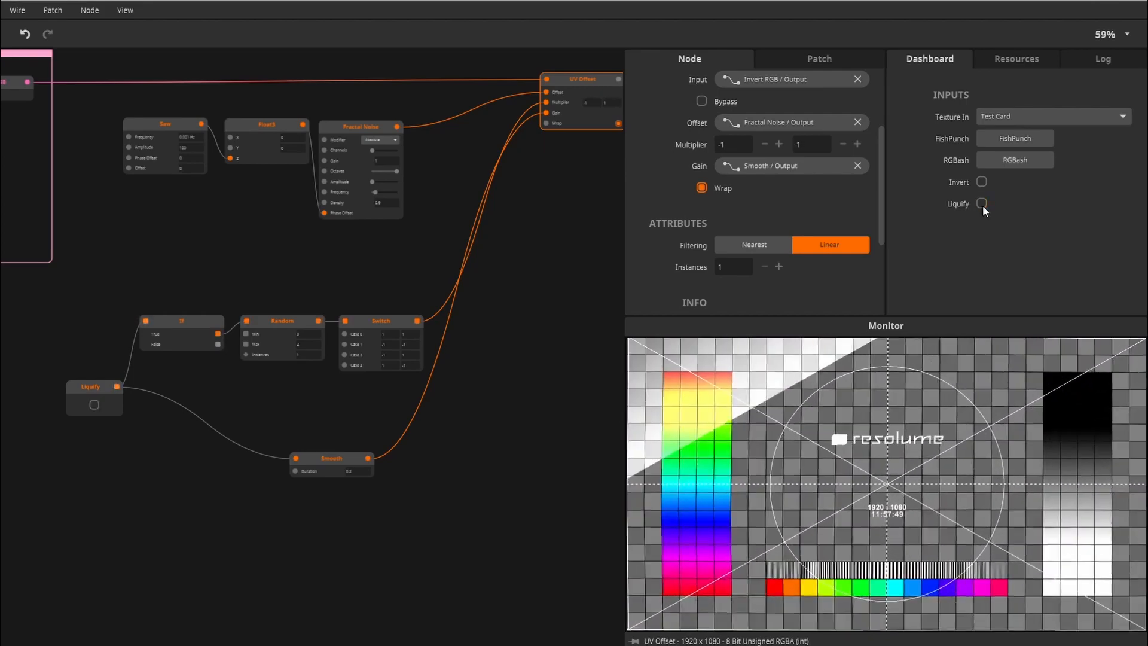
left_click(982, 204)
left_click(982, 204)
left_click(981, 204)
left_click(981, 204)
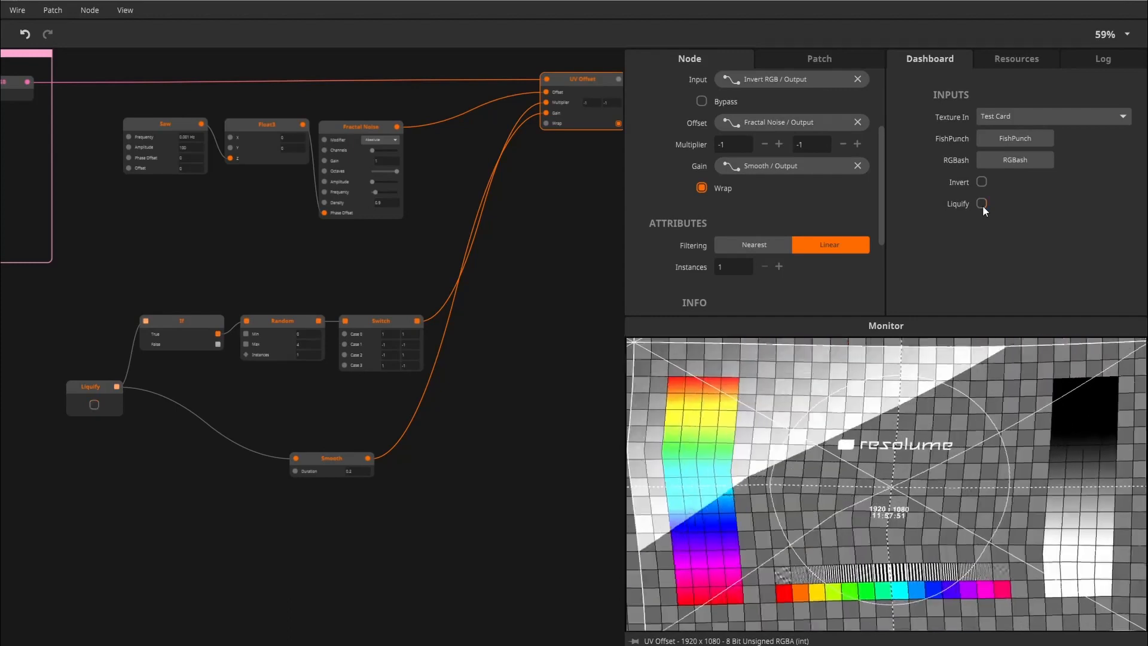
left_click(982, 204)
left_click(982, 204)
left_click(982, 204)
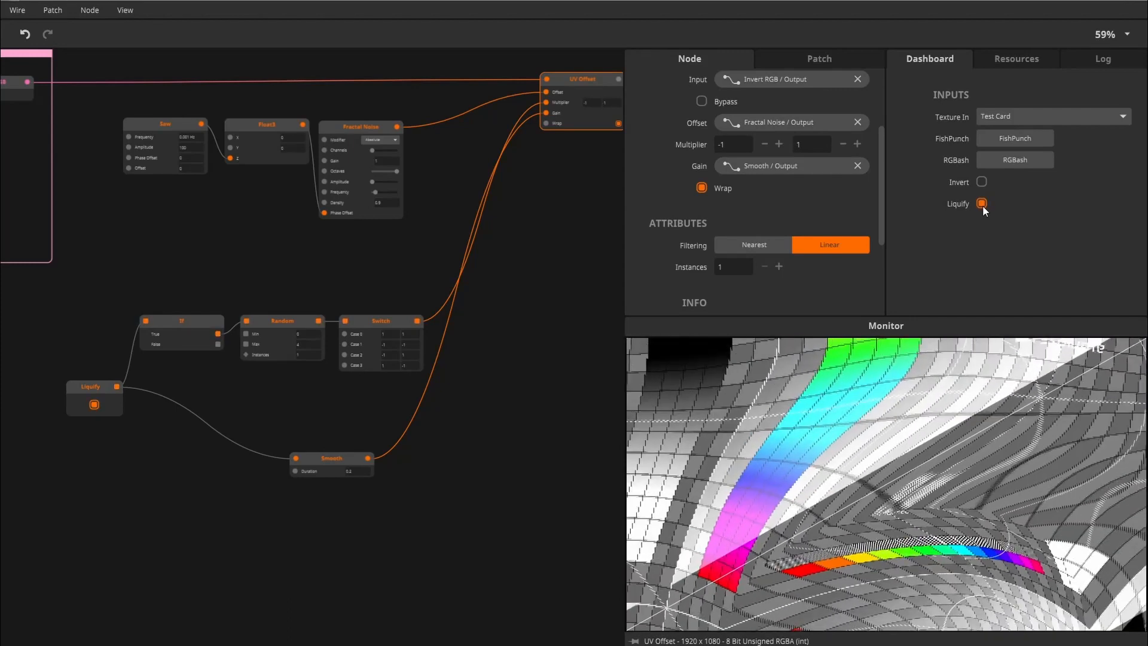
left_click(981, 204)
left_click(982, 204)
left_click(982, 204)
left_click(982, 204)
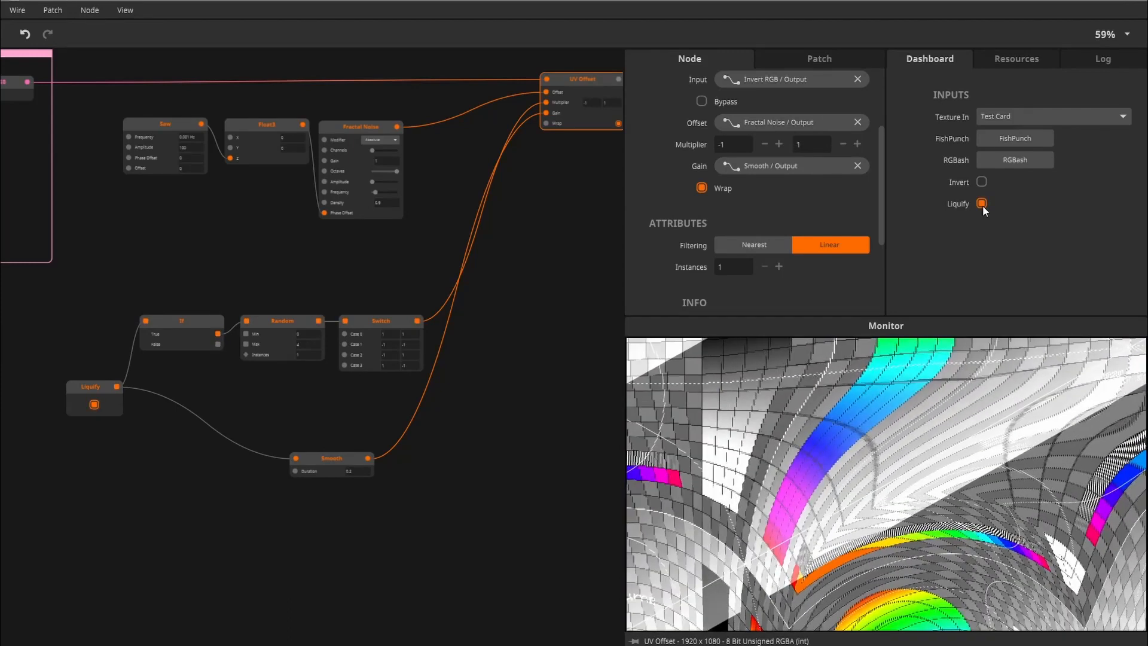
left_click(982, 204)
left_click(983, 206)
left_click(982, 206)
left_click(982, 206)
left_click(982, 206)
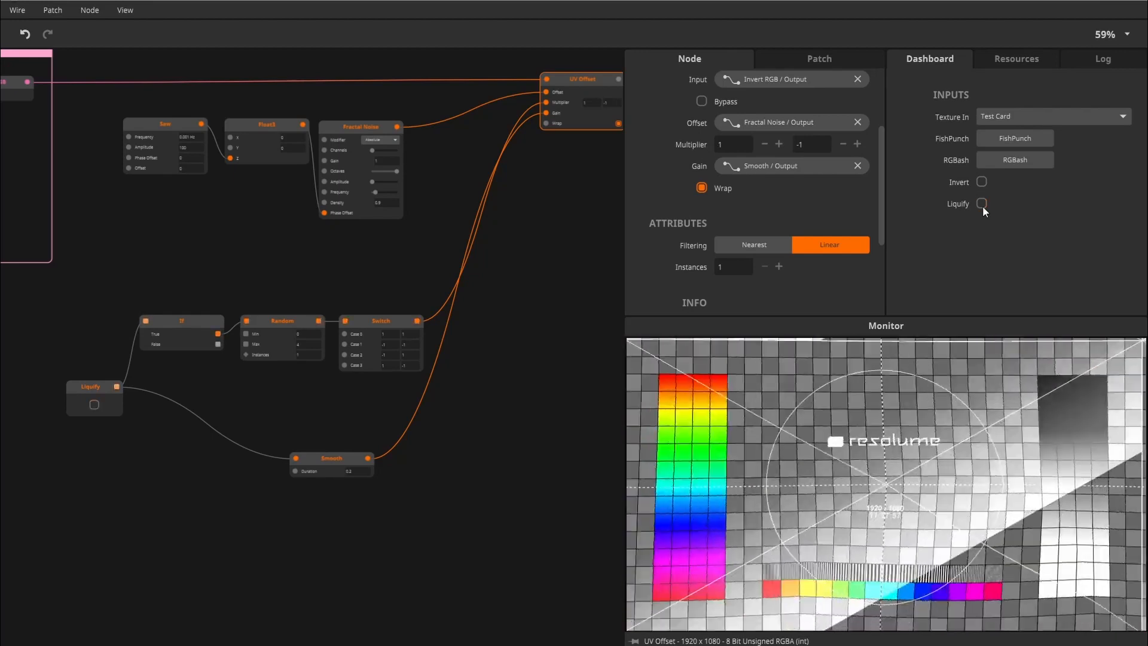
left_click(983, 205)
left_click(983, 205)
left_click(982, 205)
left_click(982, 206)
left_click(982, 204)
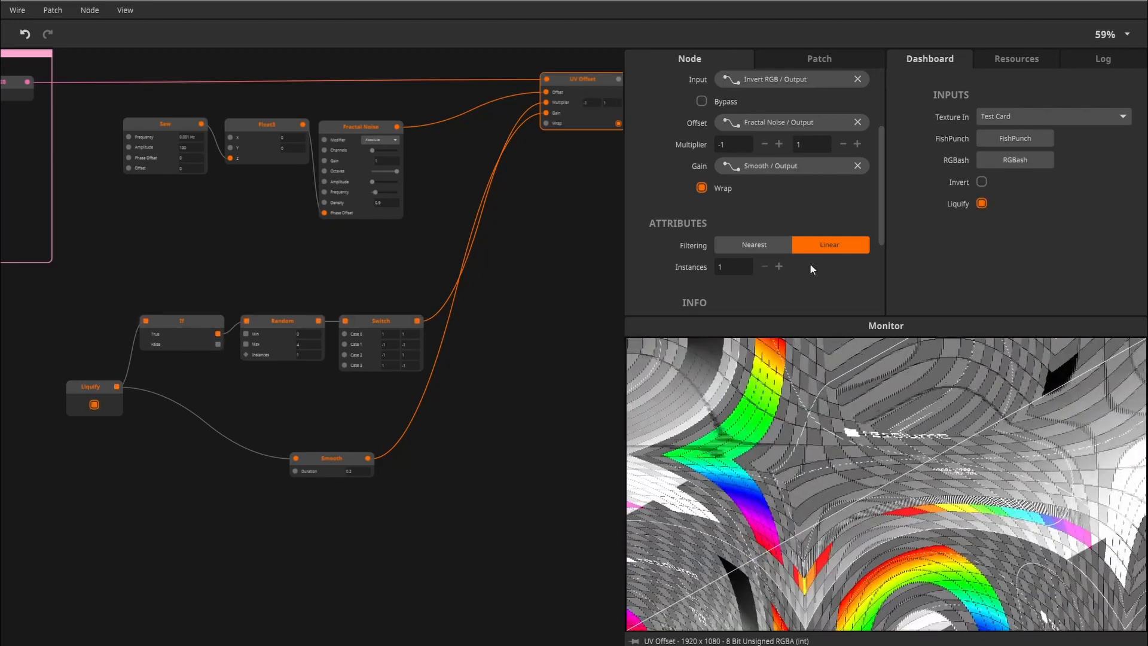
left_click(982, 204)
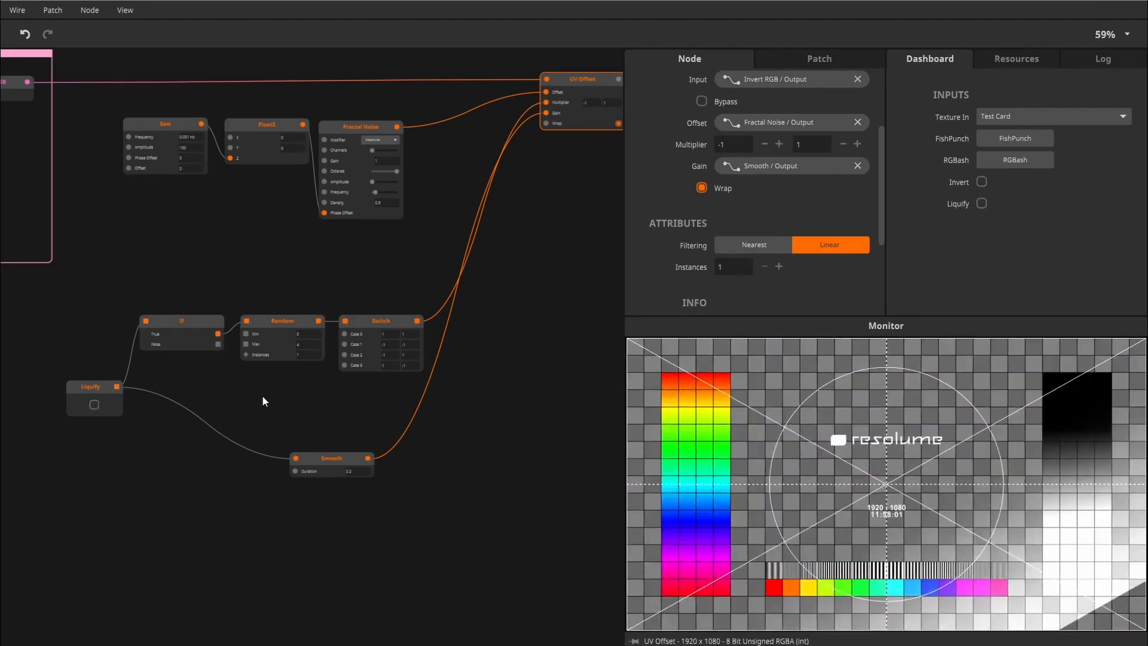
Tidy the patch by moving If, Random and Switch up beneath Fractal Noise, with Liquify and Smooth close below them.
mouse_move(170, 426)
left_mouse_down()
mouse_move(383, 295)
mouse_move(364, 249)
left_mouse_up()
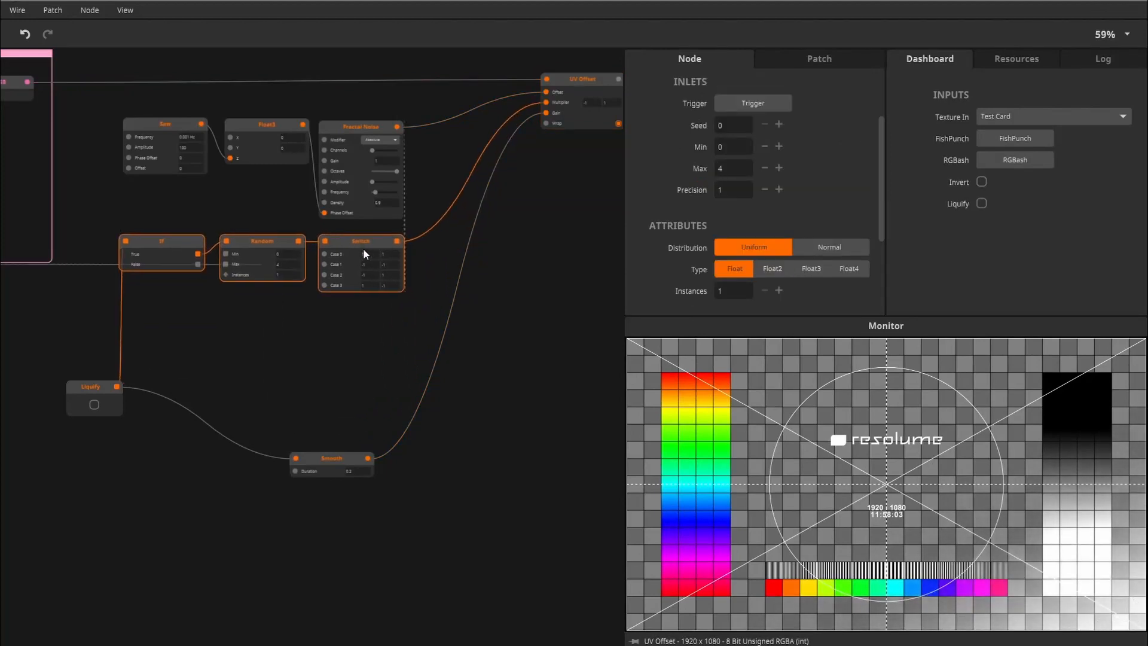
left_click_drag(73, 393, 46, 335)
left_click_drag(328, 468, 356, 336)
left_click_drag(500, 305, 495, 380)
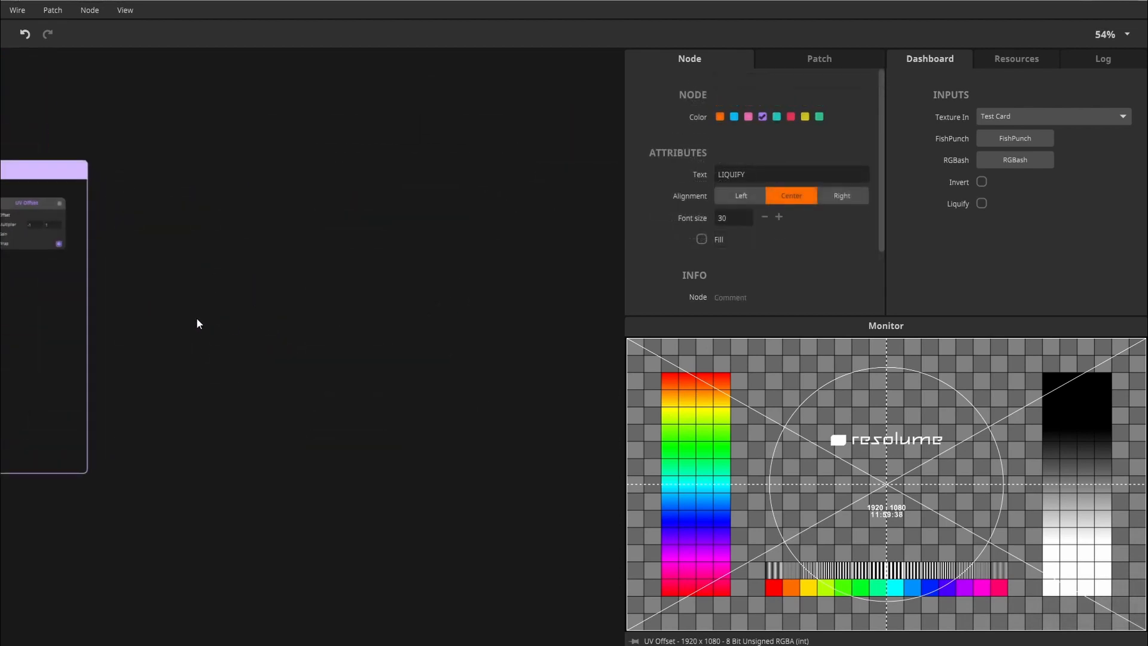
left_click_drag(197, 319, 502, 307)
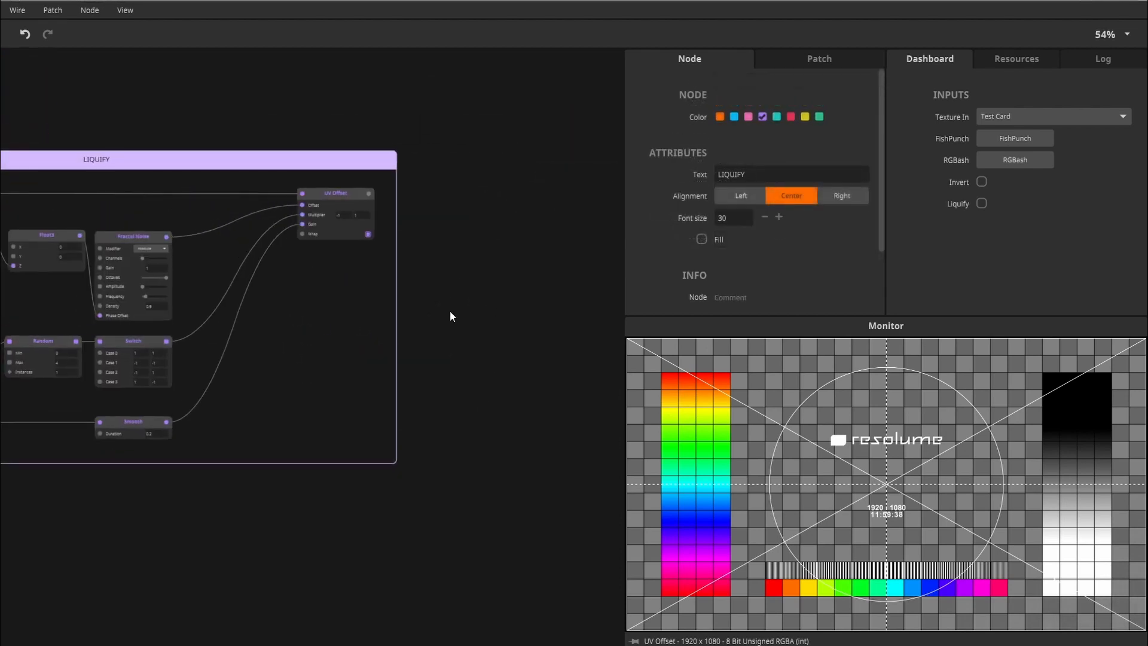
left_click_drag(290, 361, 336, 374)
scroll(326, 324, "up", 2)
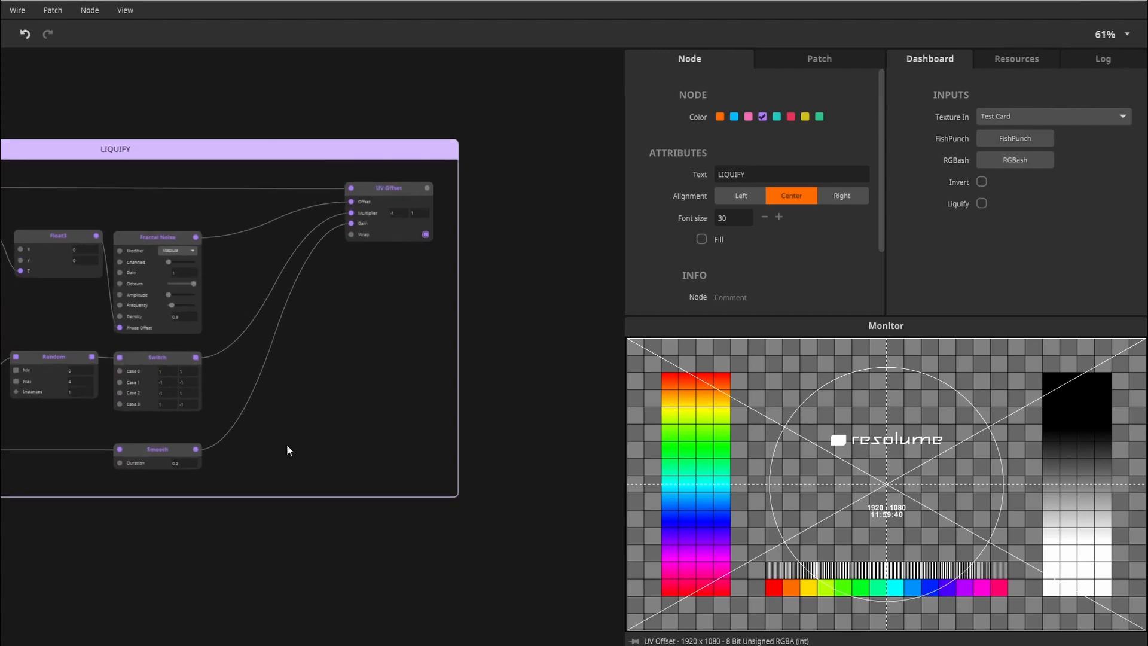
left_click_drag(288, 450, 470, 412)
left_click_drag(471, 282, 111, 287)
left_click_drag(460, 250, 175, 277)
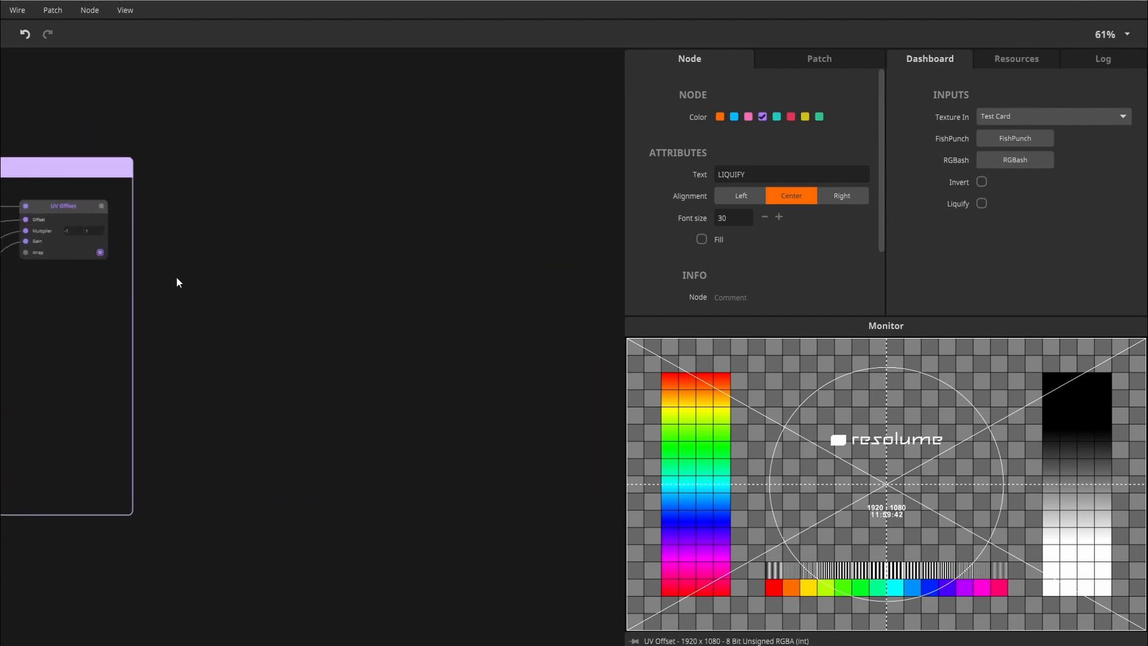
mouse_move(365, 284)
left_mouse_down()
mouse_move(379, 257)
mouse_move(394, 264)
mouse_move(354, 273)
left_mouse_up()
scroll(383, 284, "up", 1)
scroll(383, 284, "up", 1)
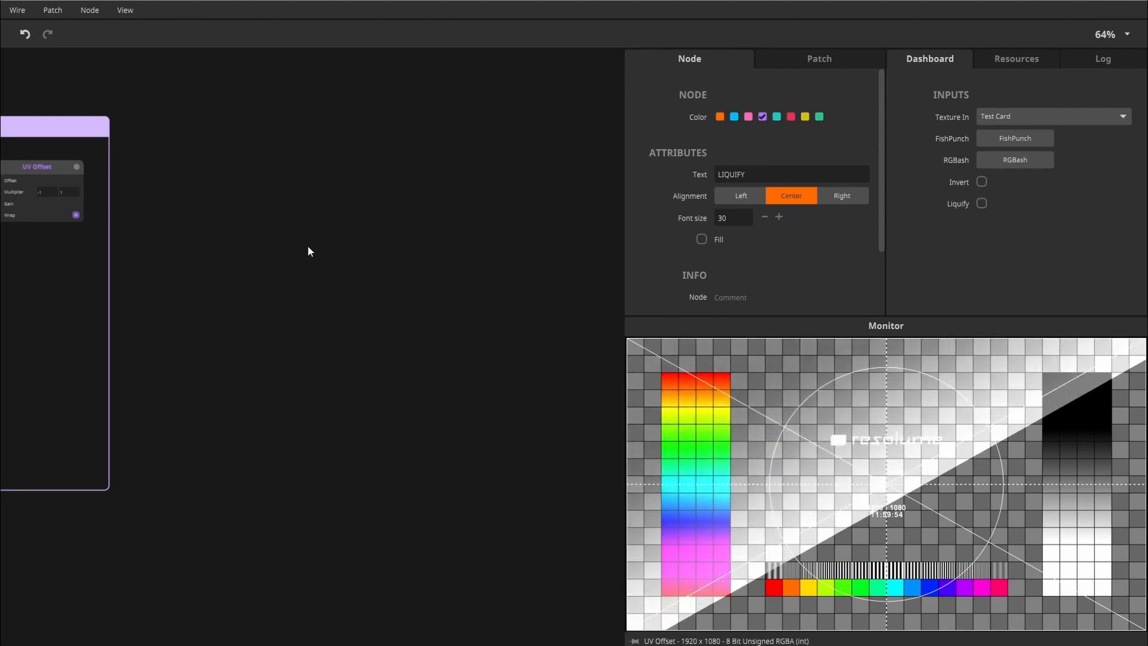
Add a second UV Offset node wired to the LIQUIFY group's UV Offset output, level with it outside the group.
mouse_move(310, 248)
left_mouse_down()
mouse_move(299, 243)
mouse_move(310, 265)
left_mouse_up()
left_click_drag(80, 181, 465, 197)
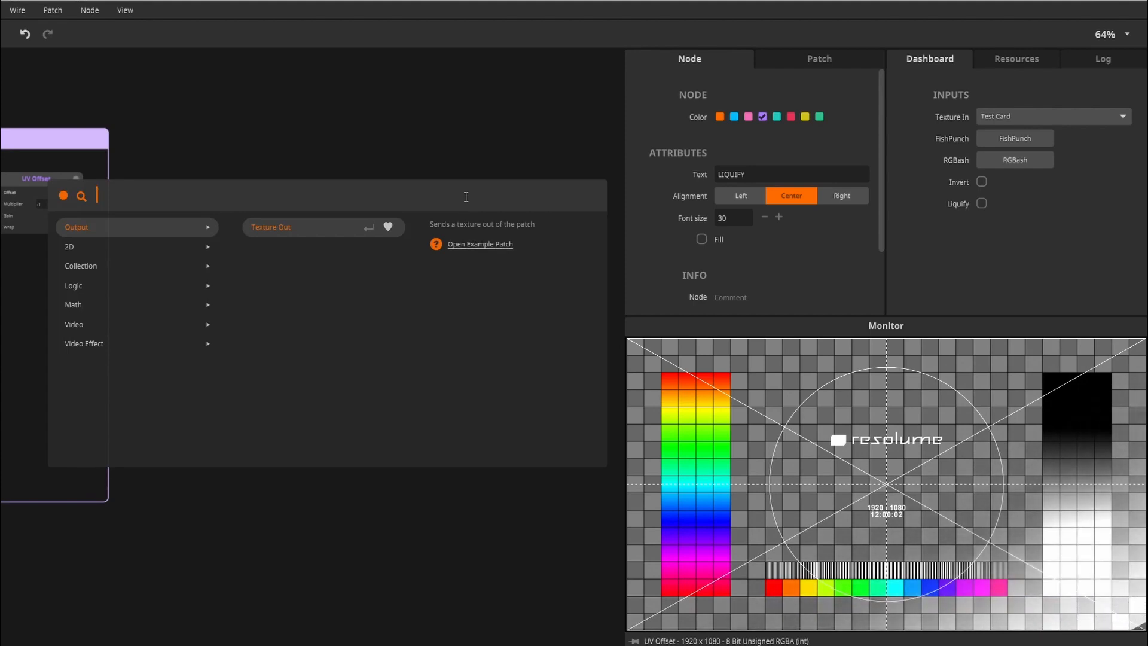
type("uv")
key("Down")
key("Return")
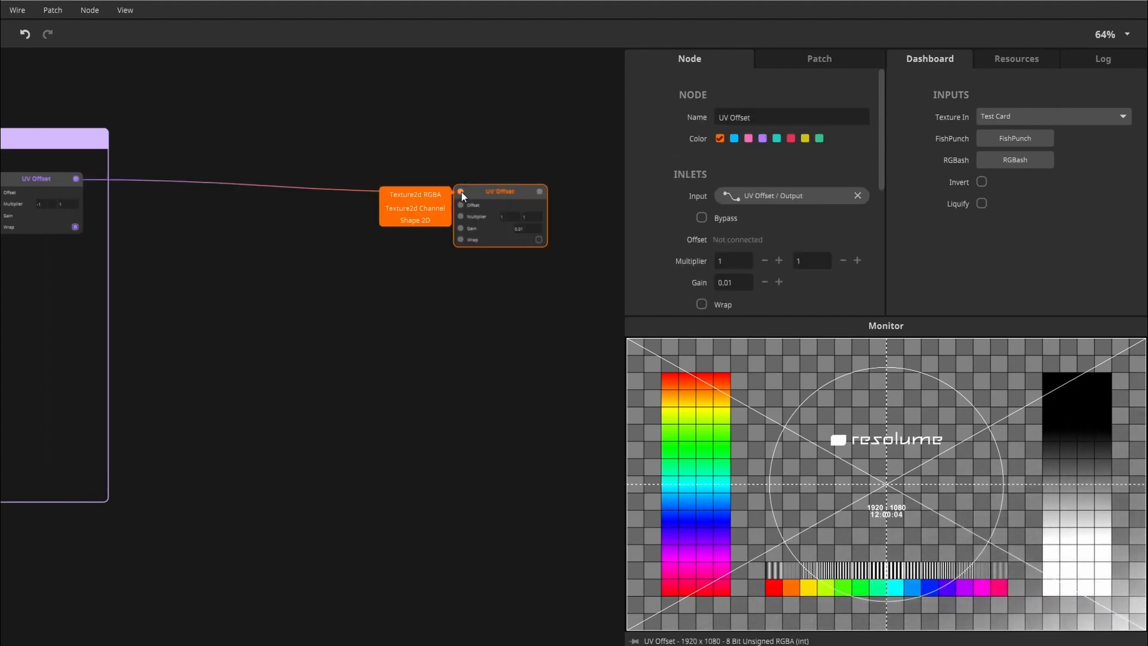
left_click_drag(494, 191, 569, 182)
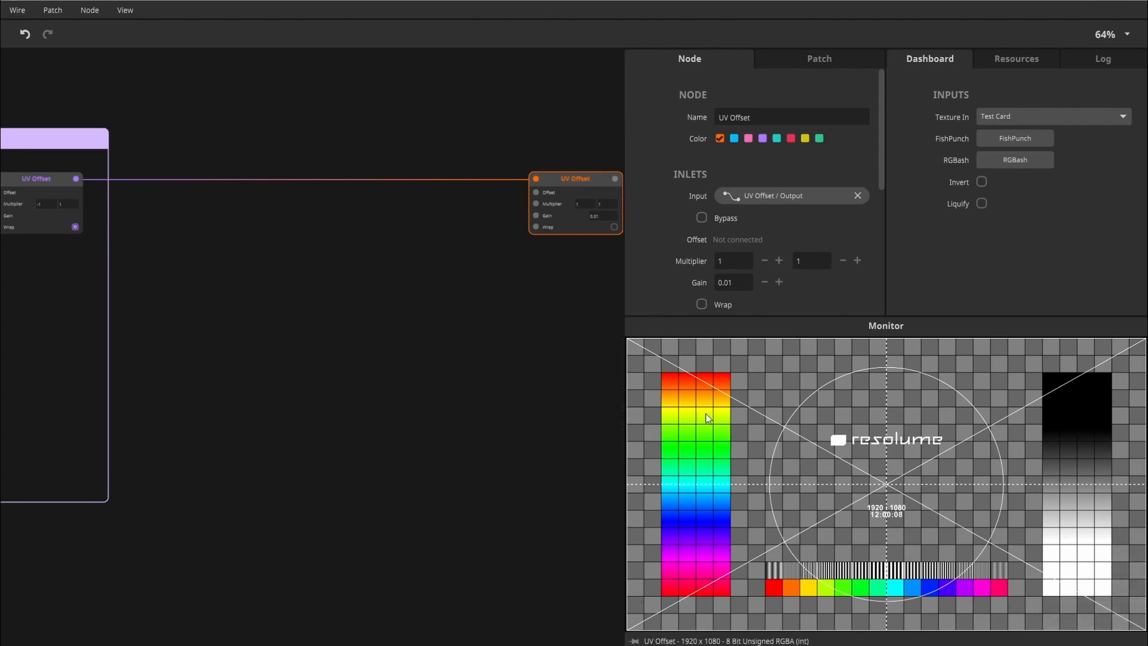
Move the new UV Offset node further from the LIQUIFY group to make room between them.
left_click_drag(459, 414, 377, 397)
scroll(376, 396, "up", 1)
scroll(377, 396, "up", 2)
left_click_drag(440, 356, 456, 368)
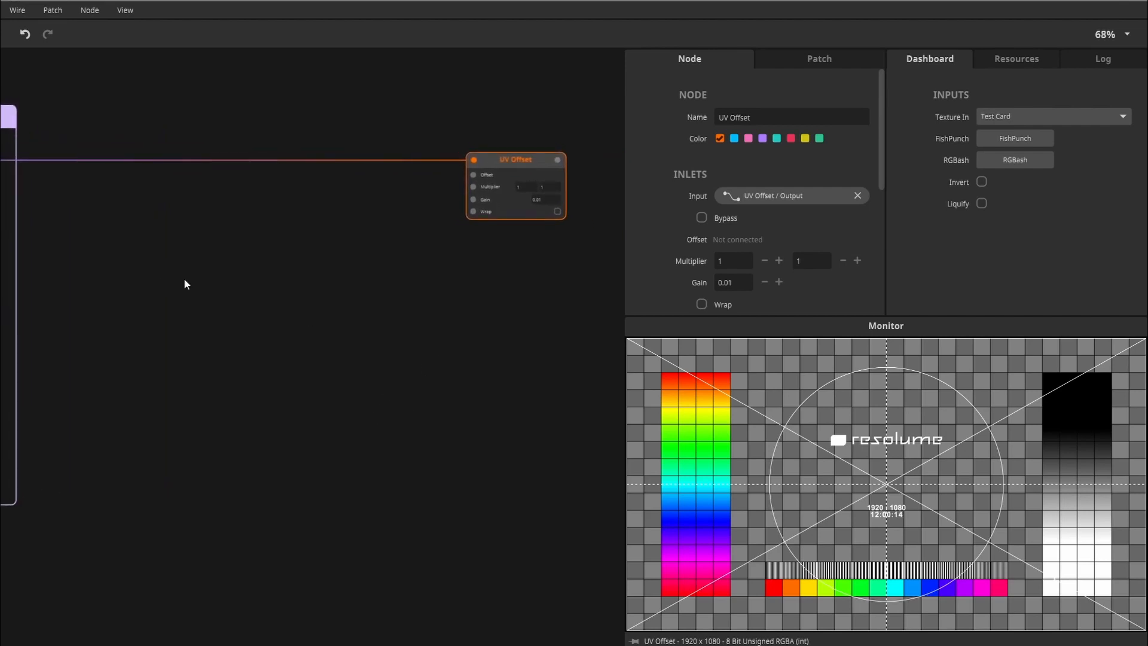
left_click_drag(184, 279, 161, 263)
left_click_drag(438, 172, 505, 168)
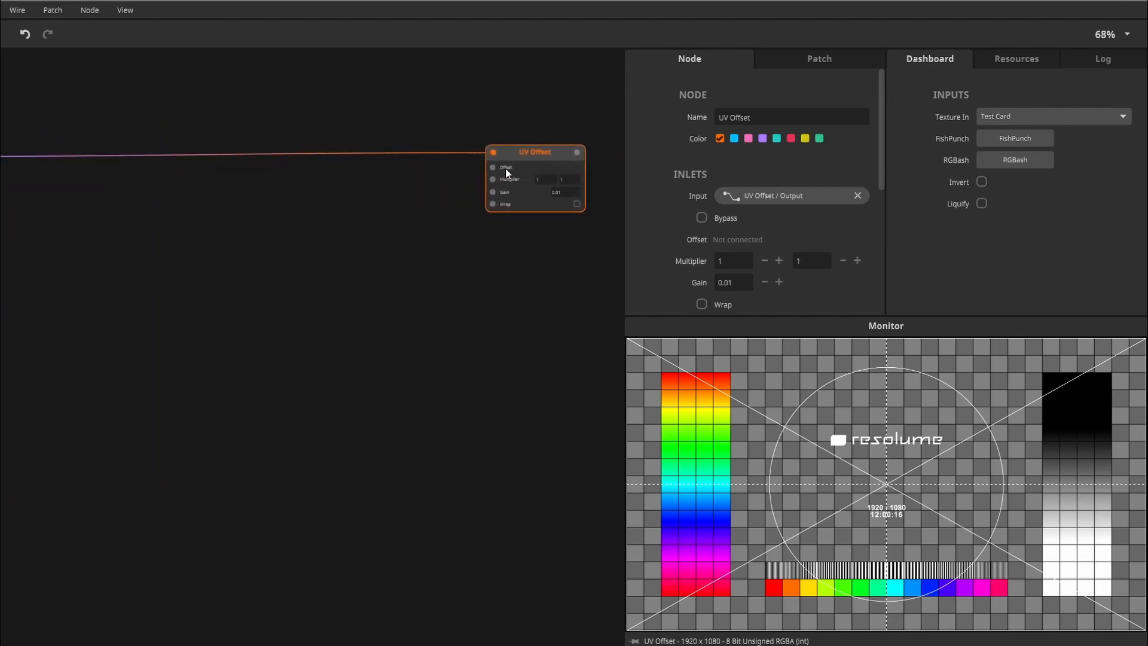
left_click_drag(315, 297, 363, 293)
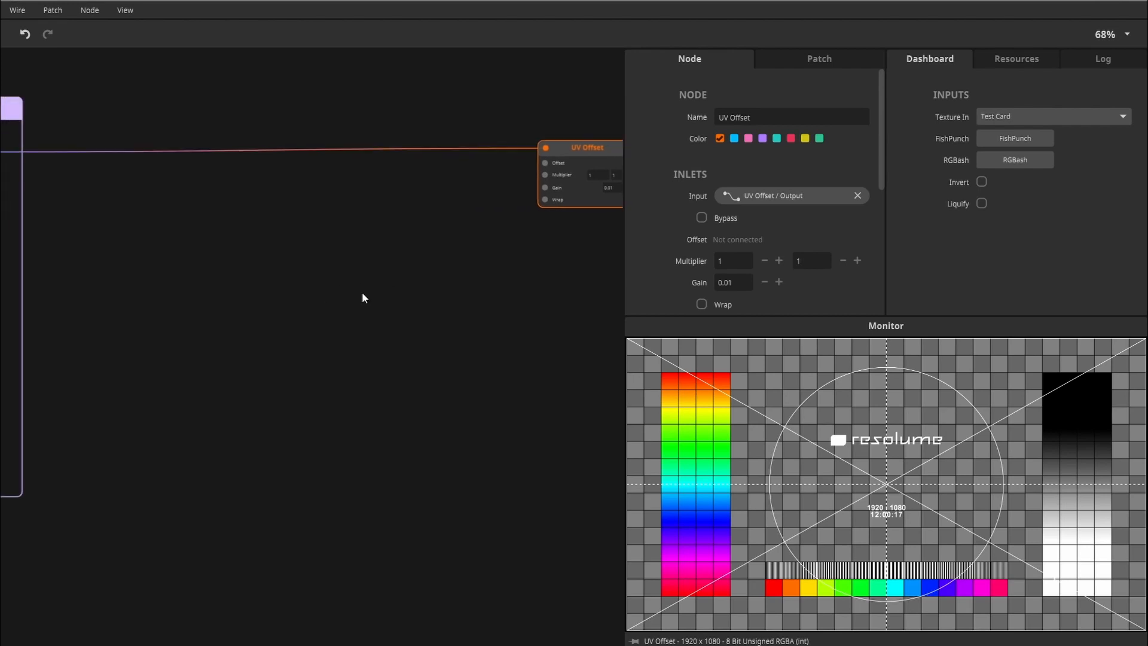
Add a Trigger In node below the wire beside the LIQUIFY group and rename it Shredder.
double_click(123, 263)
type("trig")
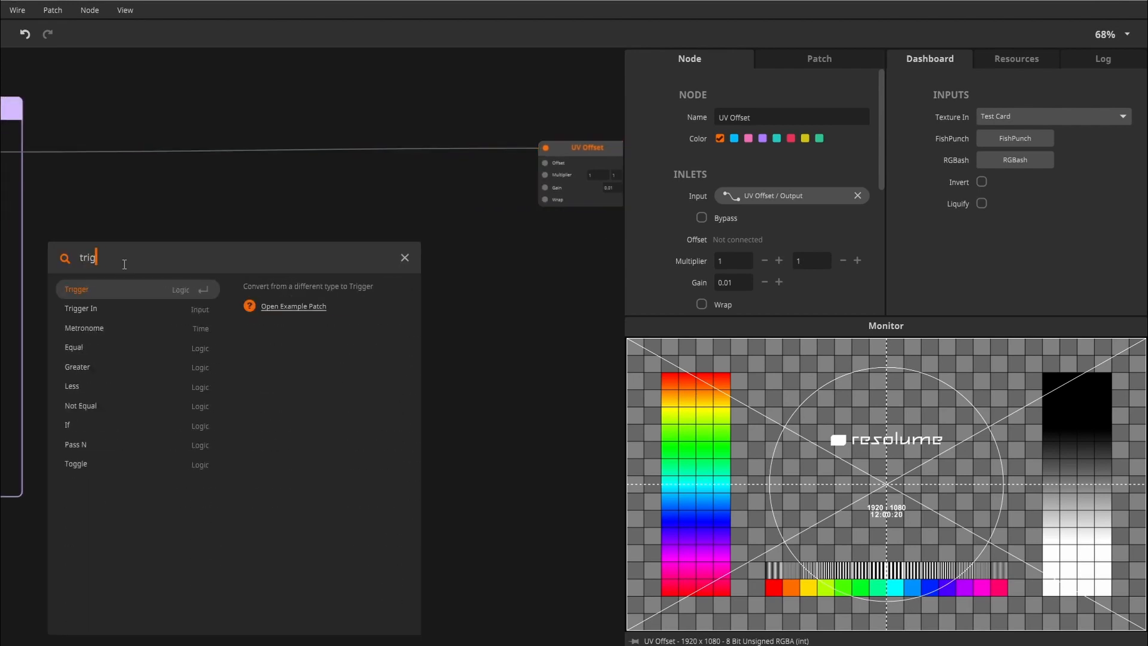
key("Down")
key("Return")
left_click_drag(217, 329, 281, 346)
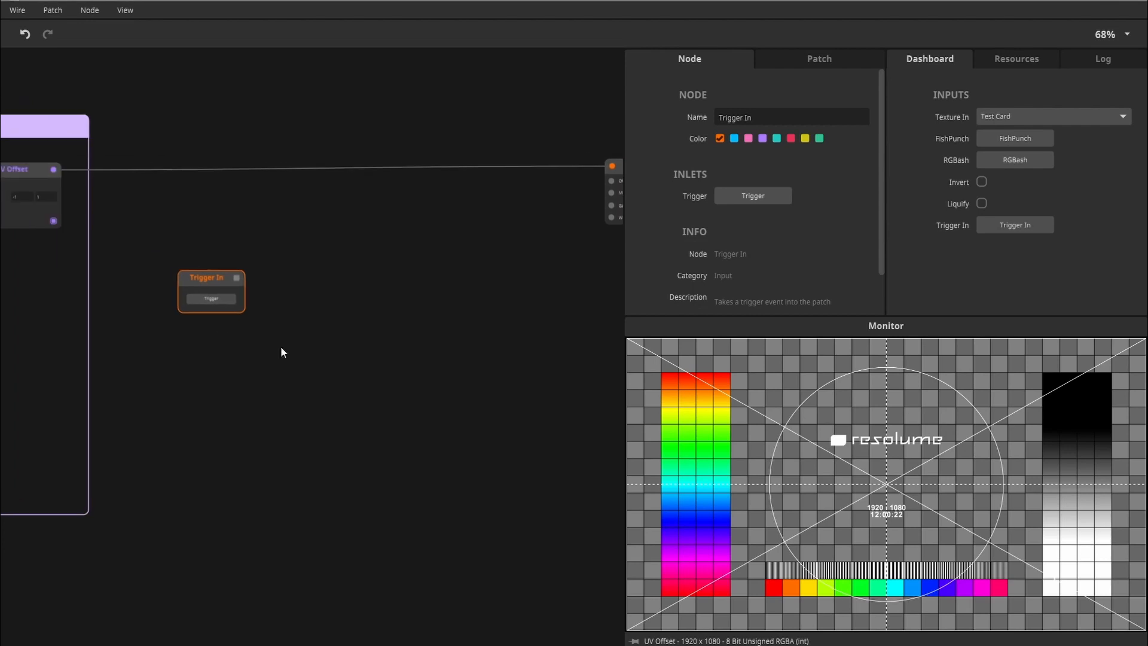
scroll(269, 335, "up", 5)
double_click(137, 241)
type("Shredder")
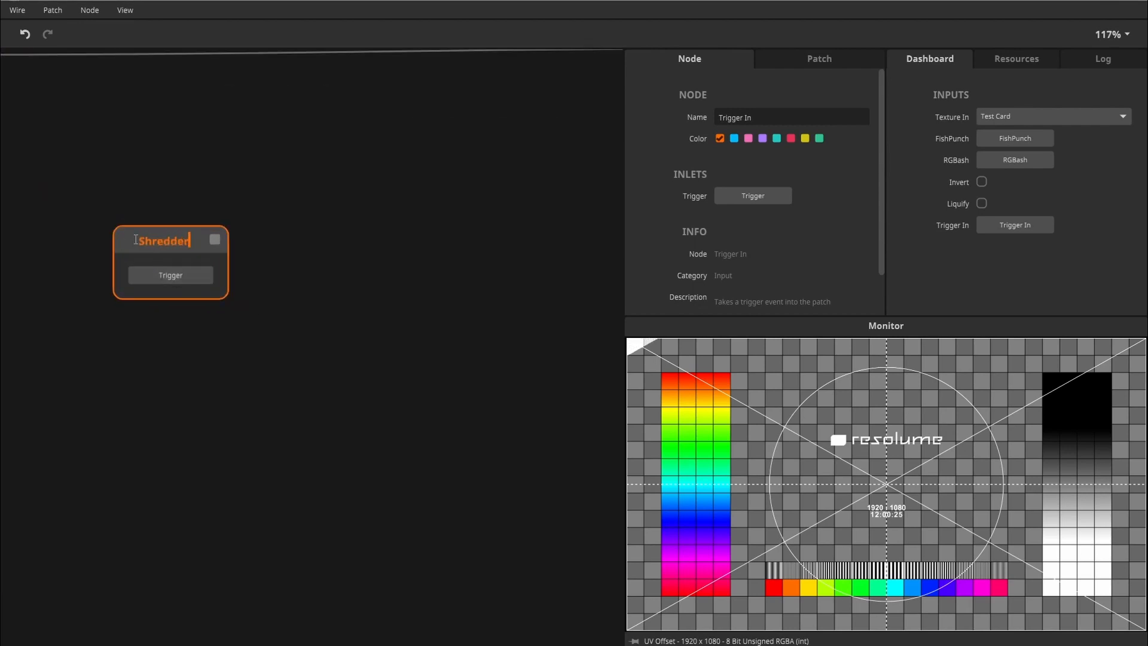
key("Return")
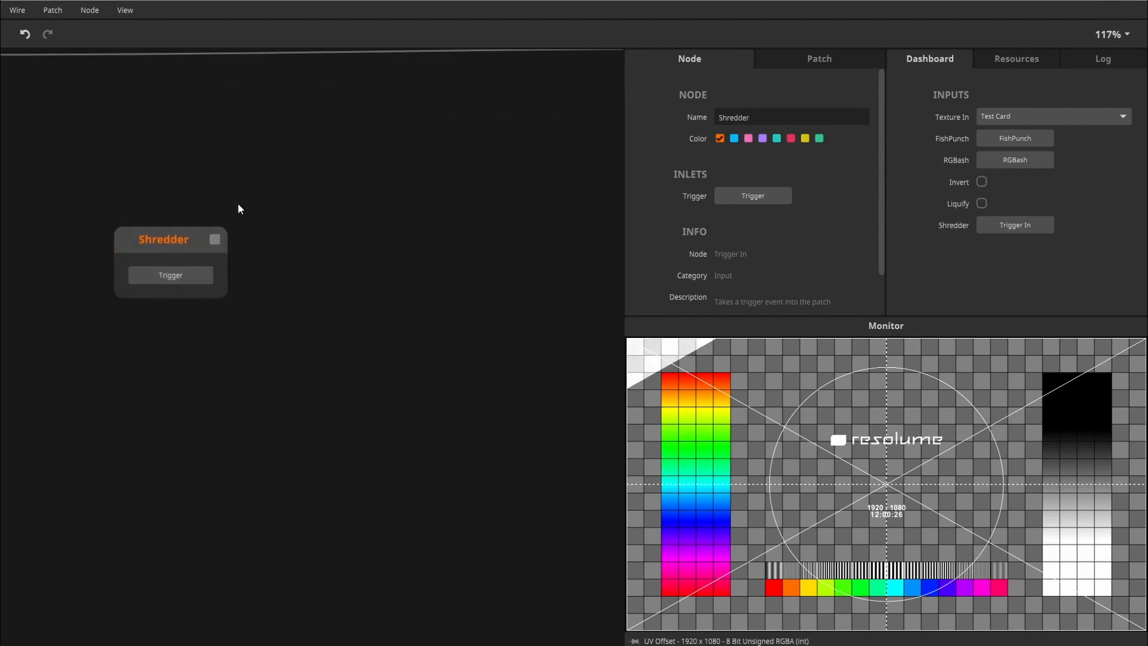
Add a Random node wired to the Shredder trigger's output.
scroll(238, 204, "down", 1)
left_click_drag(350, 363, 267, 392)
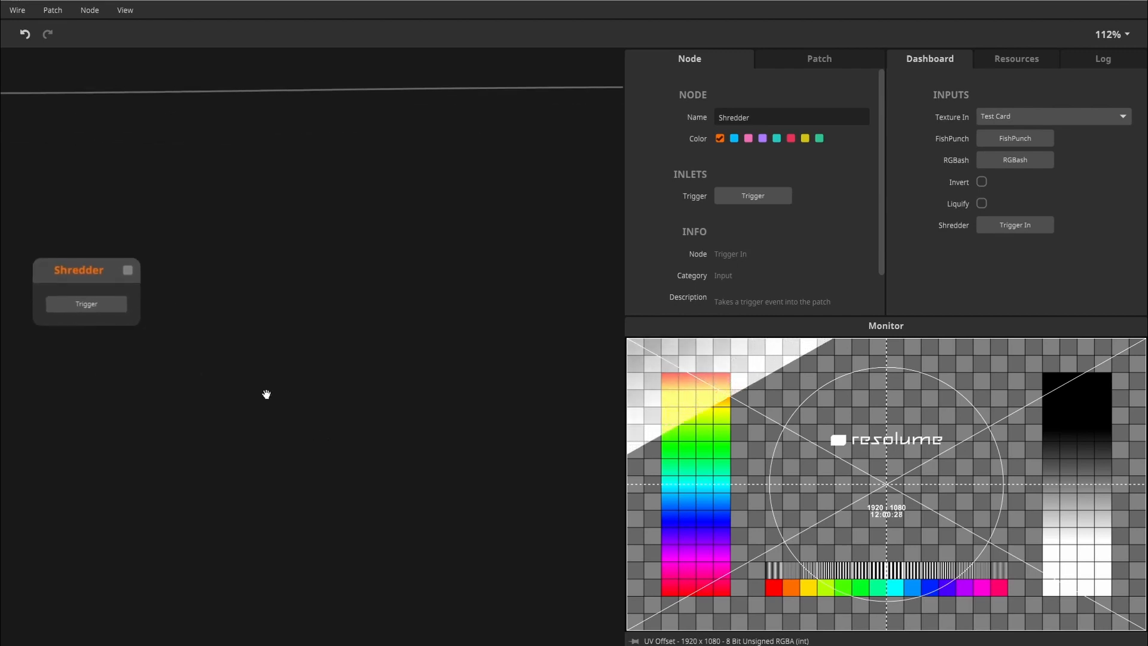
scroll(293, 335, "down", 4)
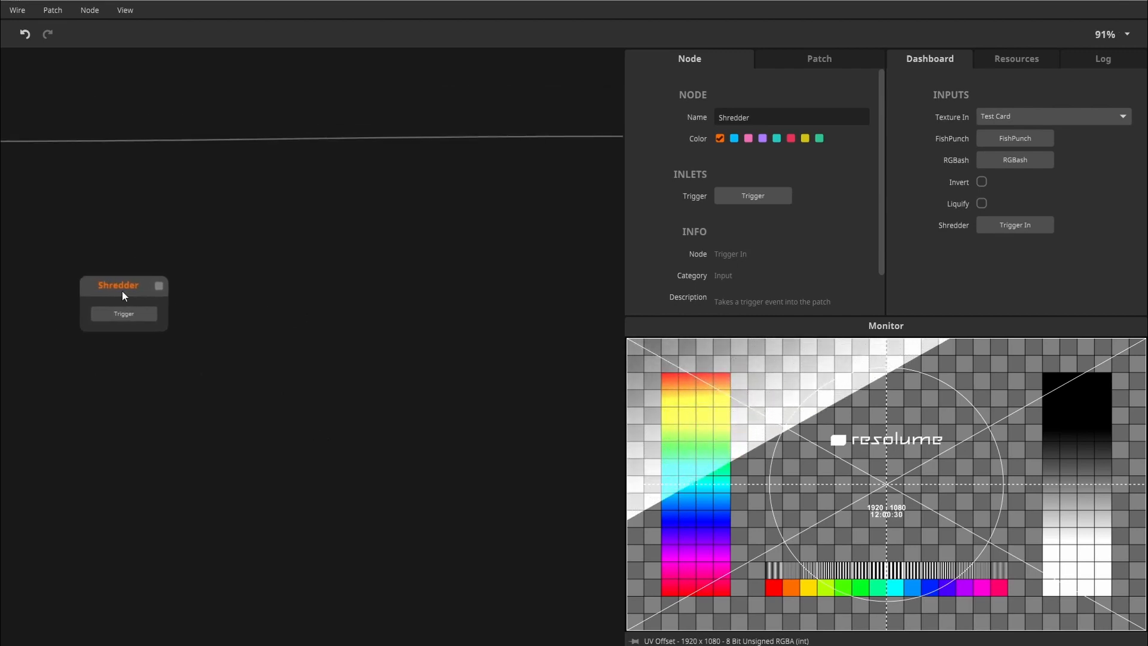
left_click_drag(122, 290, 257, 266)
type("random")
key("Return")
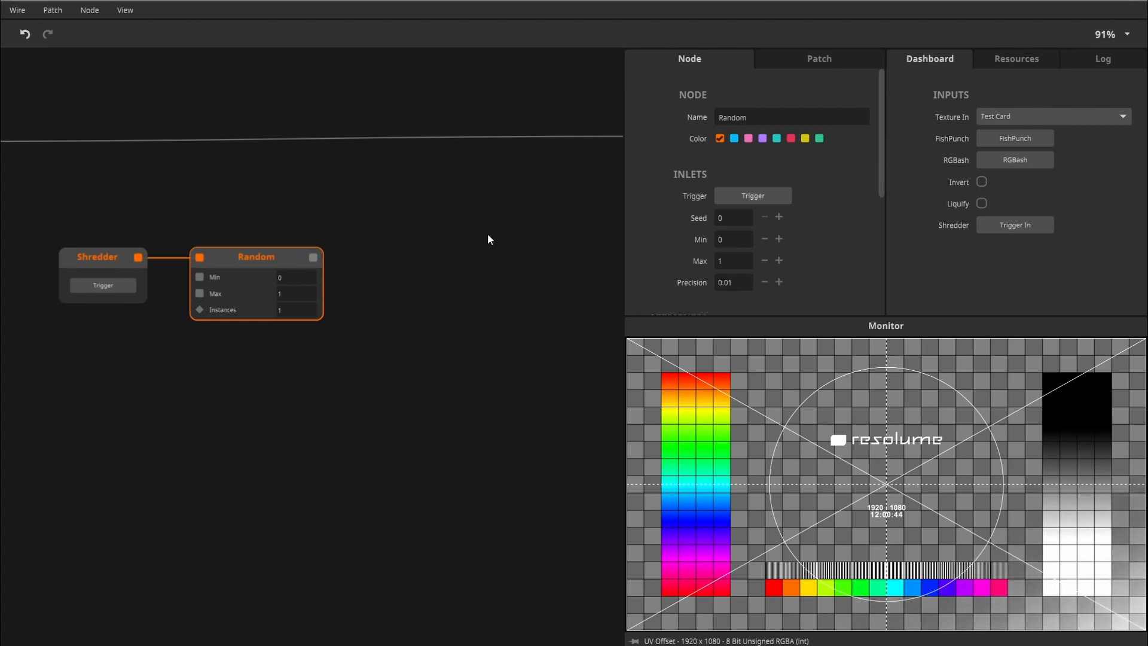
Set the Random node's type to Float4 and add a To Texture node wired to its output.
scroll(729, 246, "down", 5)
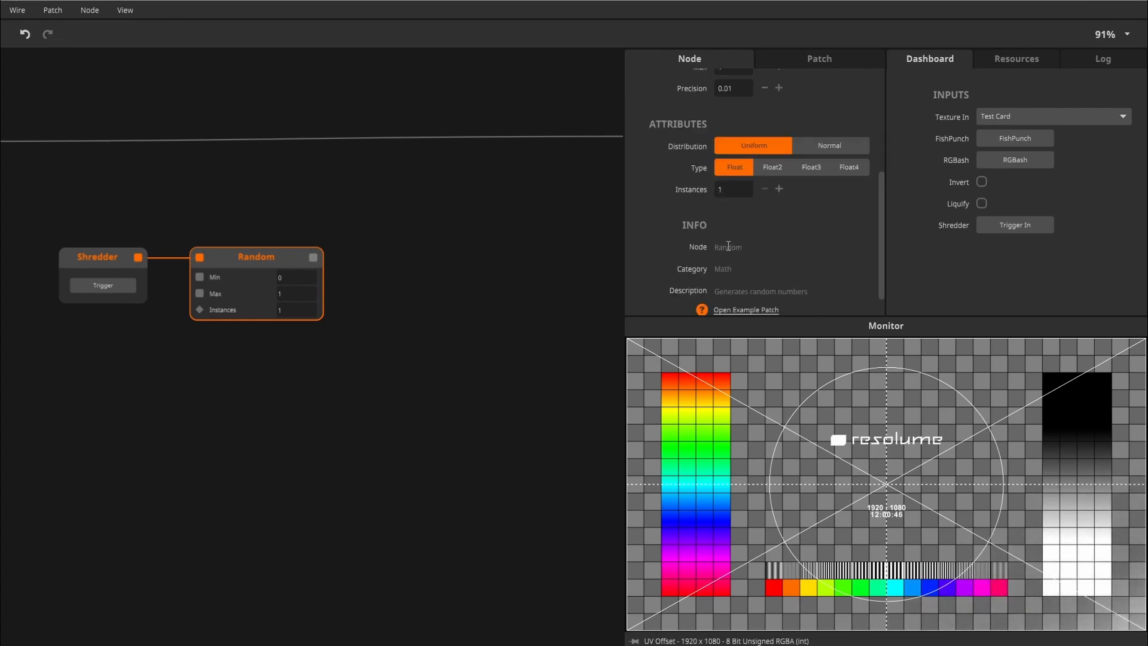
left_click(842, 170)
left_click_drag(246, 261, 359, 263)
type("to")
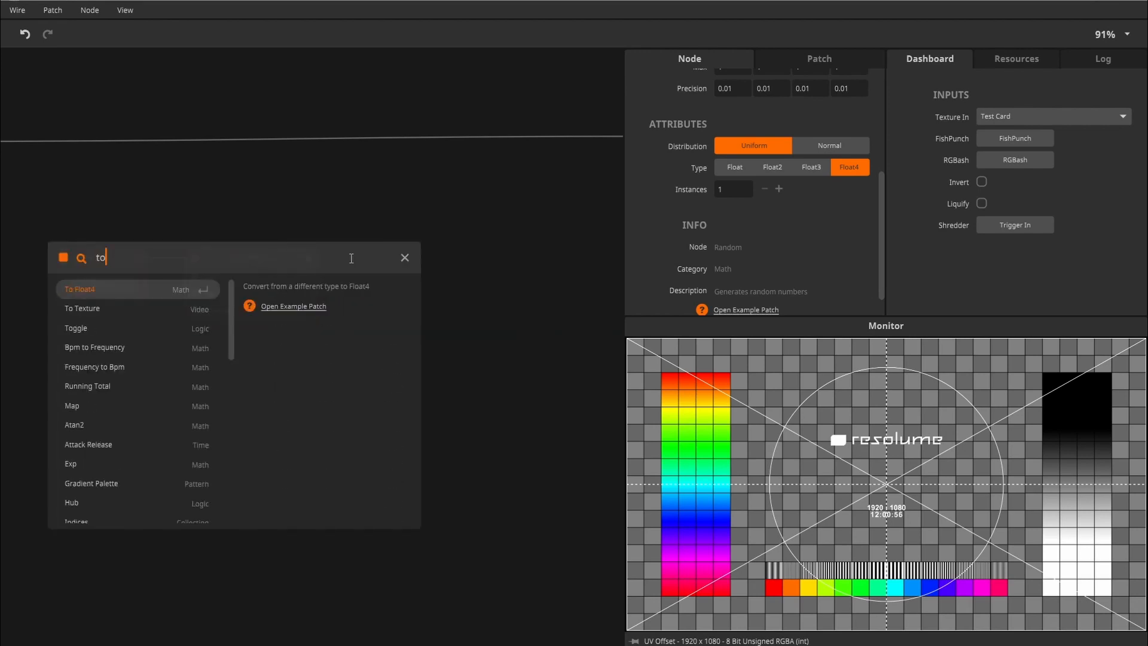
key("Down")
key("Return")
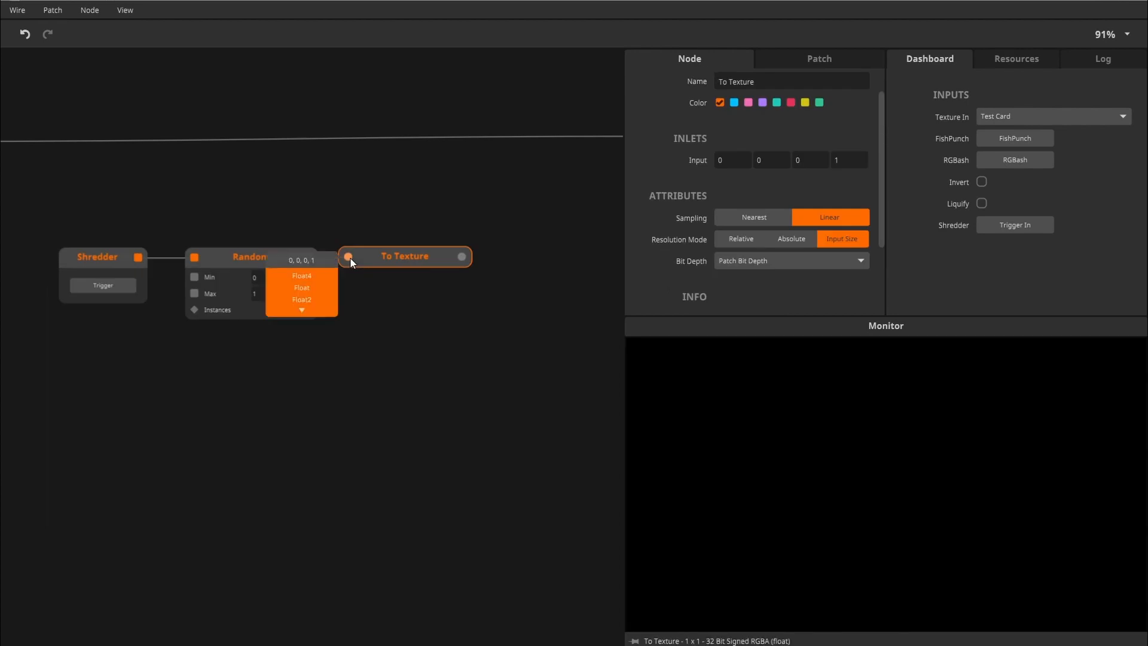
left_click_drag(396, 258, 418, 257)
Fire the Shredder trigger repeatedly to examine the random colour that the To Texture node produces.
left_click(91, 288)
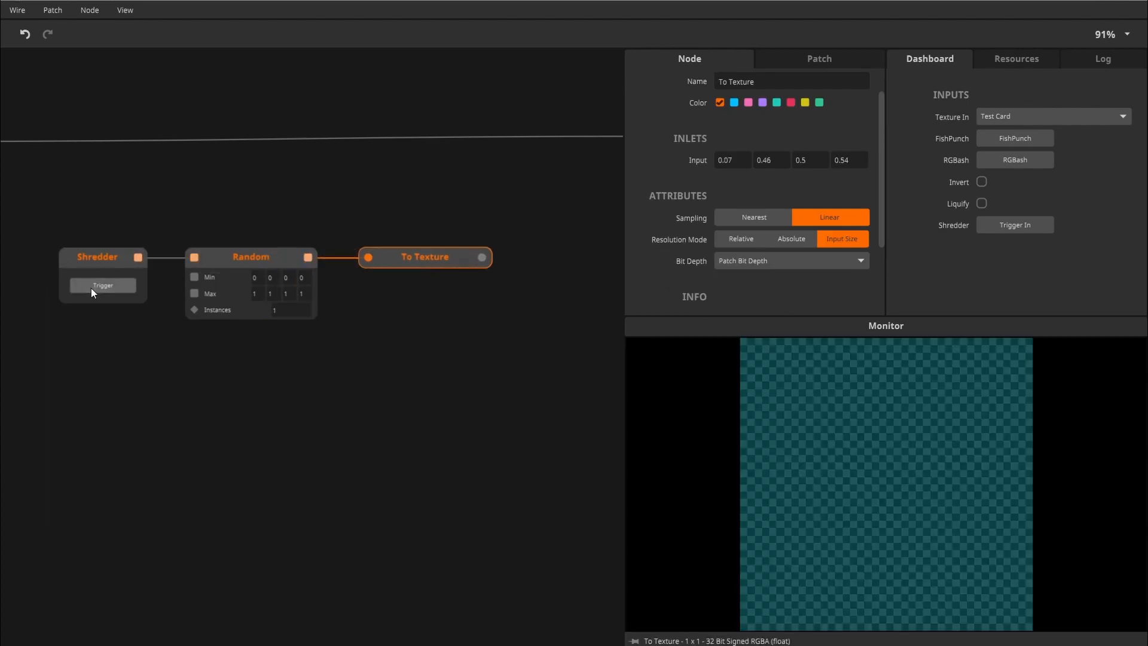
left_click(92, 288)
left_click(93, 289)
left_click(95, 289)
left_click(96, 288)
left_click(96, 288)
left_click(95, 289)
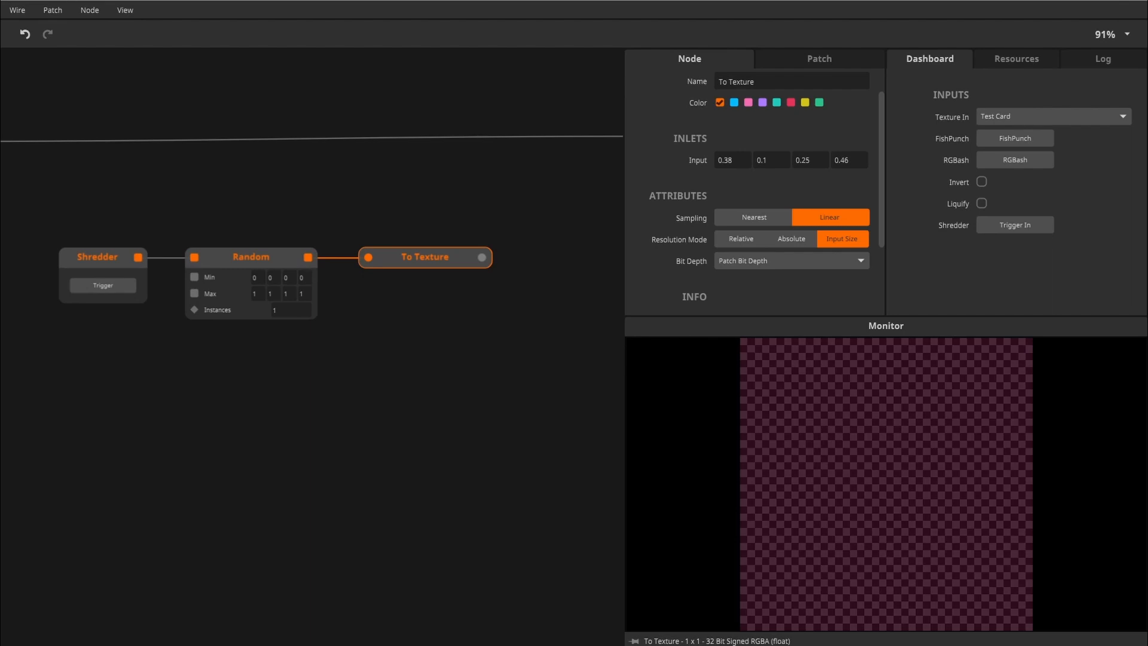
left_click(123, 291)
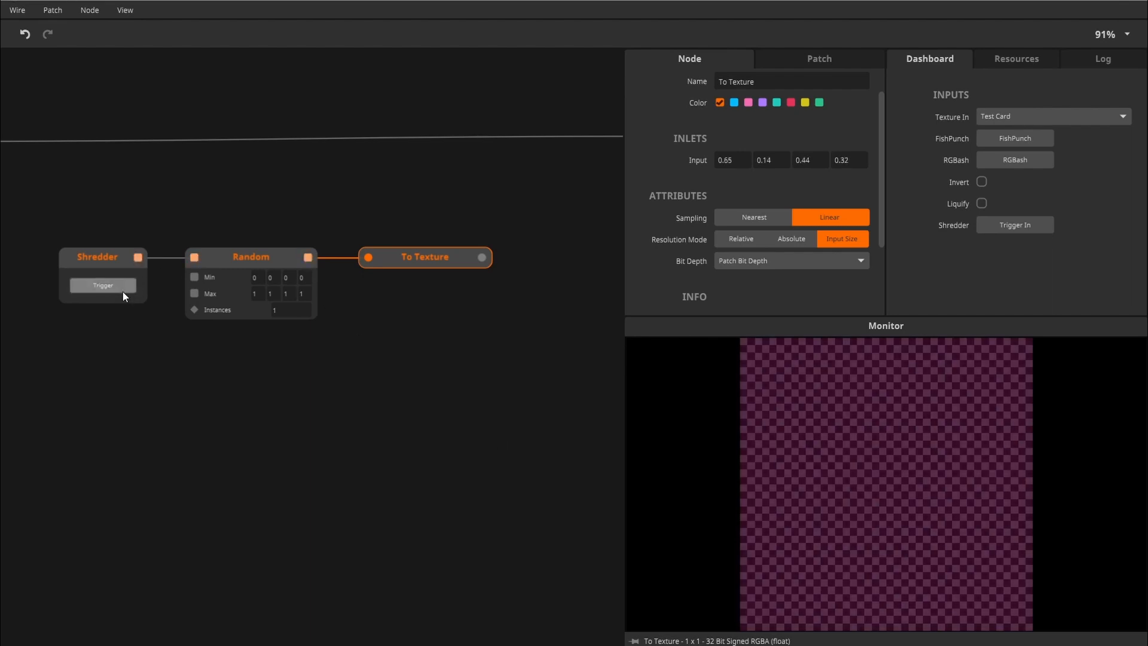
left_click(123, 291)
left_click(123, 292)
left_click(122, 292)
left_click(122, 292)
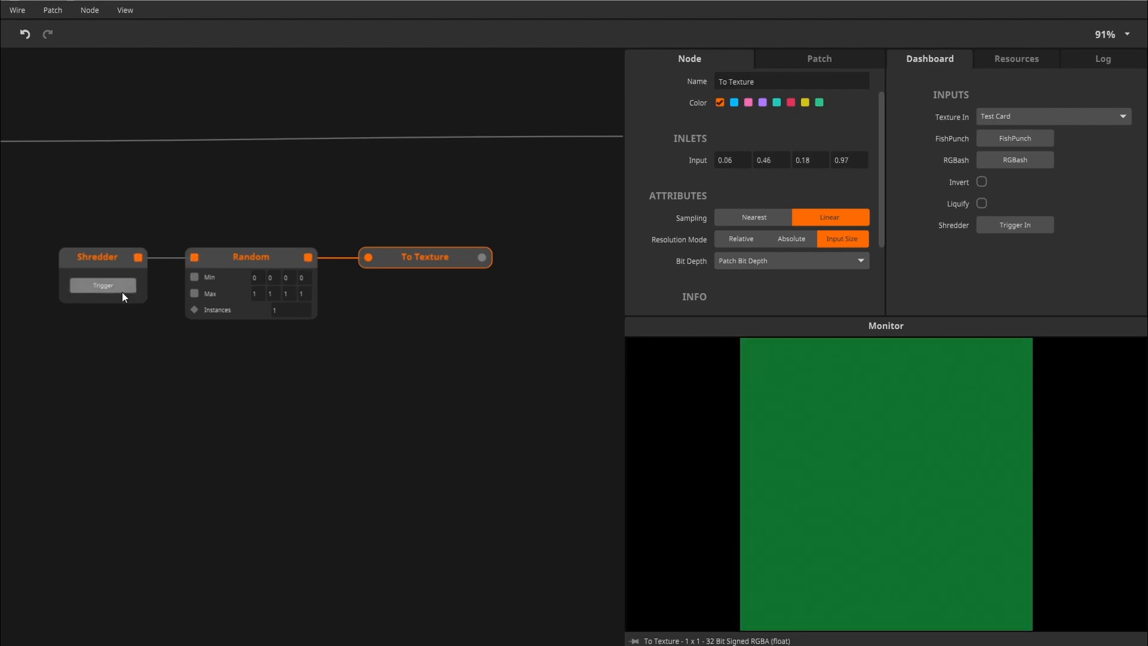
left_click(122, 291)
left_click(122, 292)
left_click(122, 292)
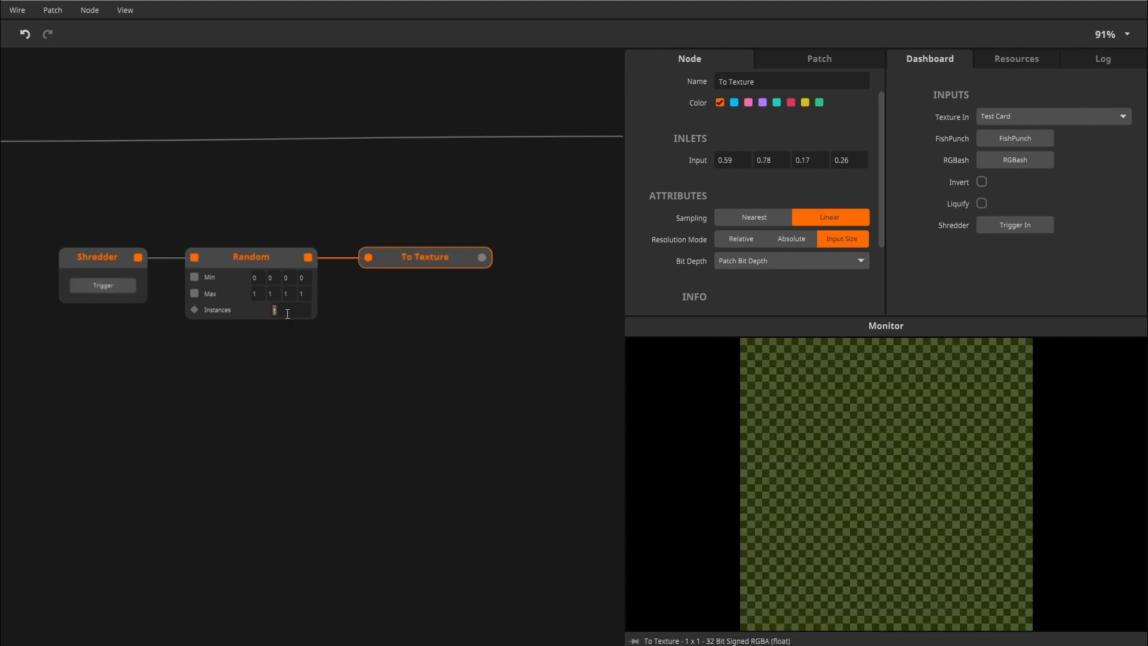
Set the Random node's instances to 24 and fire the Shredder trigger repeatedly to check the row of colours.
type("24")
key("Return")
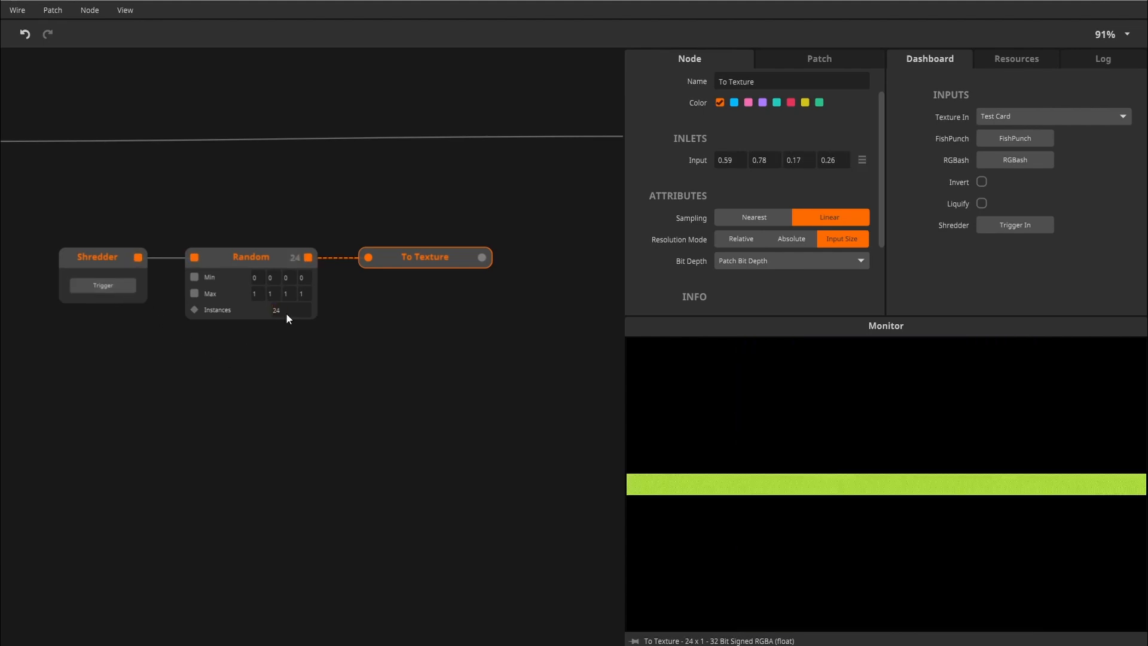
left_click(126, 282)
left_click(125, 286)
left_click(127, 285)
left_click(128, 286)
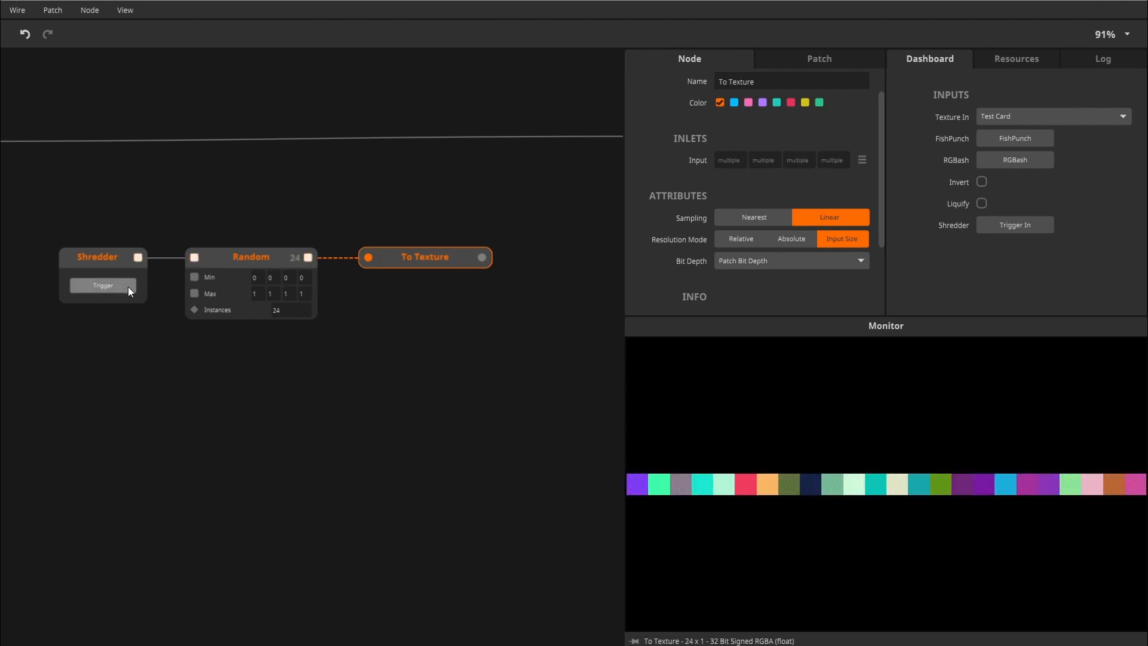
left_click(128, 285)
left_click(129, 285)
left_click(130, 286)
left_click(130, 285)
left_click(130, 286)
left_click(130, 286)
left_click(130, 285)
left_click(130, 286)
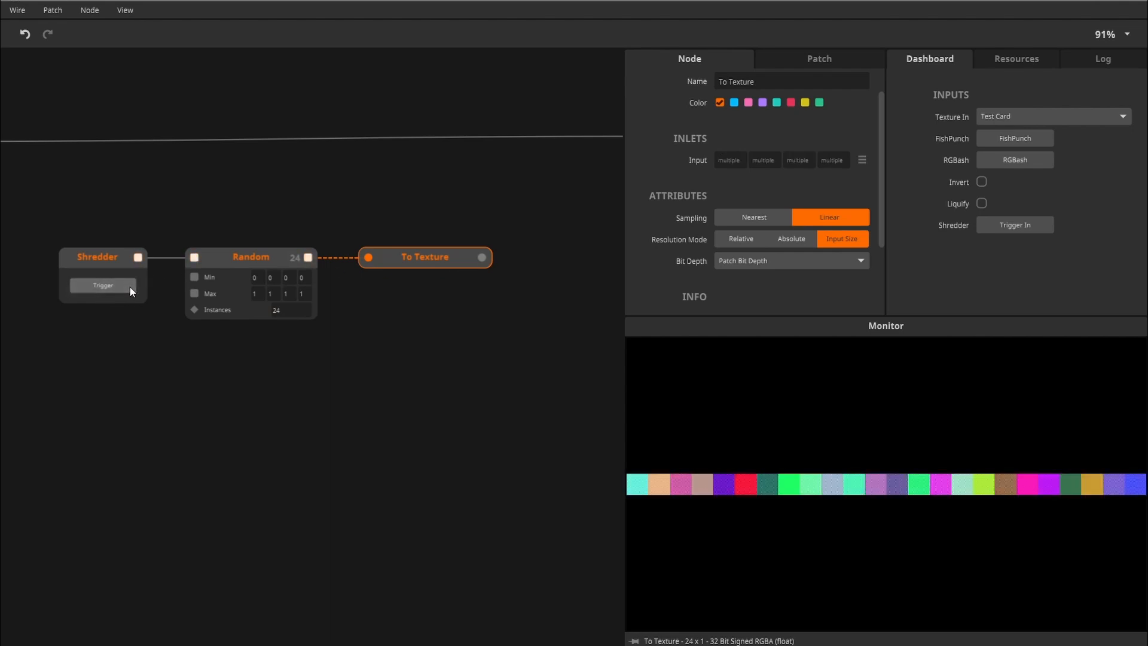
left_click(130, 285)
left_click(130, 286)
left_click(131, 285)
left_click(130, 286)
left_click(131, 285)
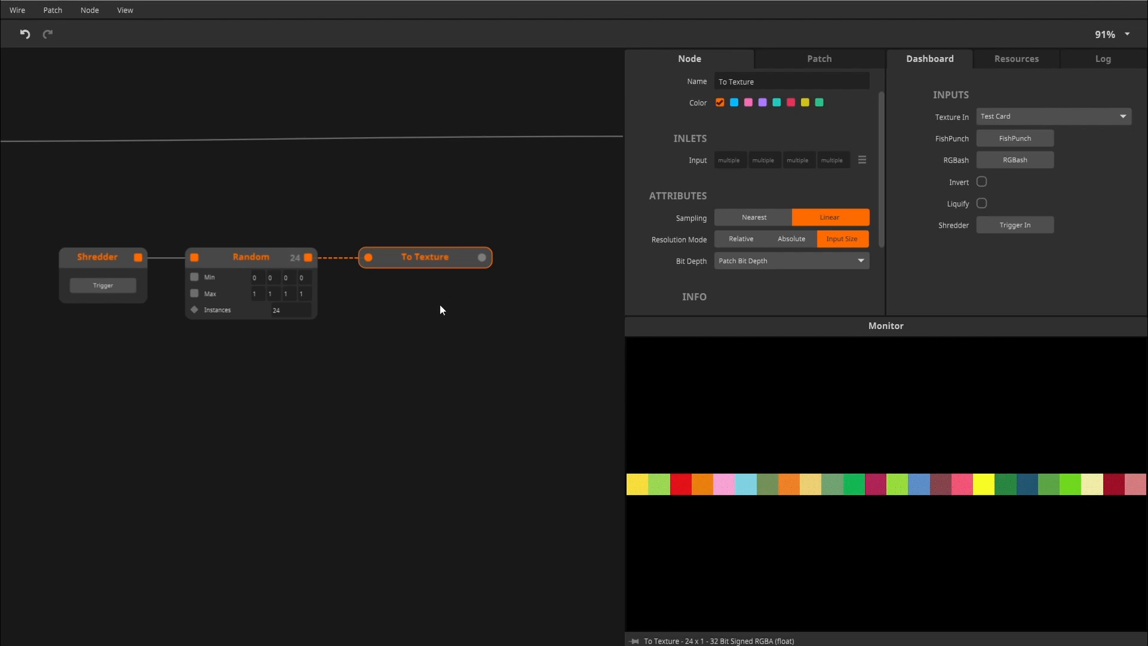
Set the Random node's Max values to 0, 1, 0, 1.
double_click(285, 293)
type("0")
key("Return")
Fire the Shredder trigger repeatedly to examine how the row of random values changes with the new Max values.
left_click(120, 283)
left_click(120, 283)
left_click(120, 283)
left_click(120, 284)
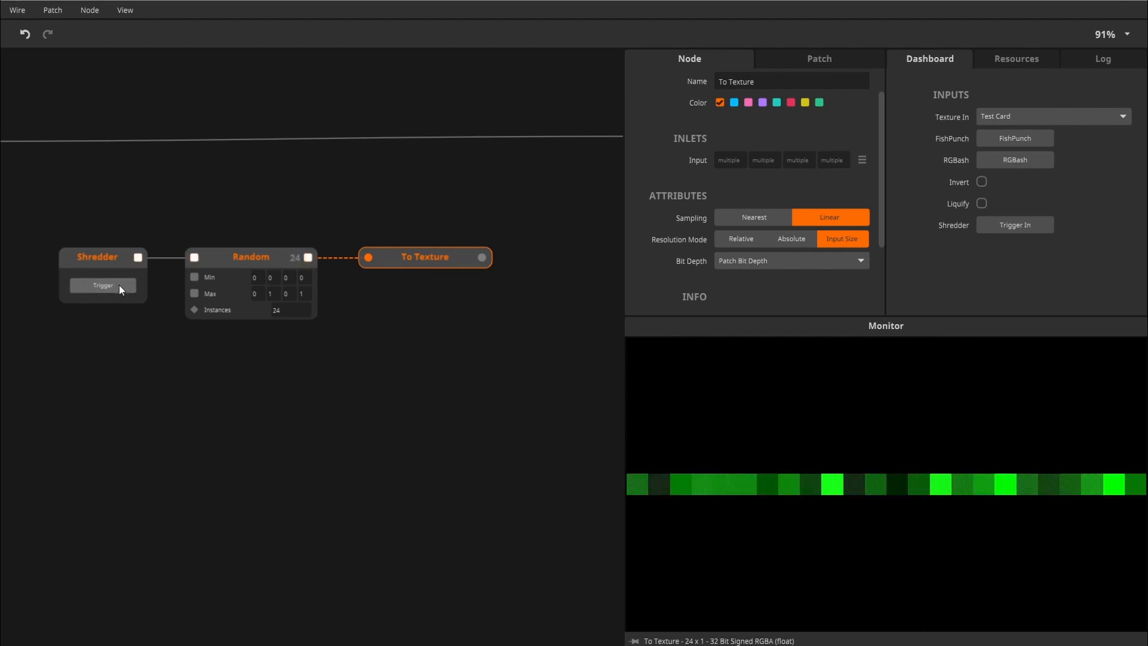
left_click(119, 285)
left_click(121, 290)
left_click(121, 291)
left_click(121, 291)
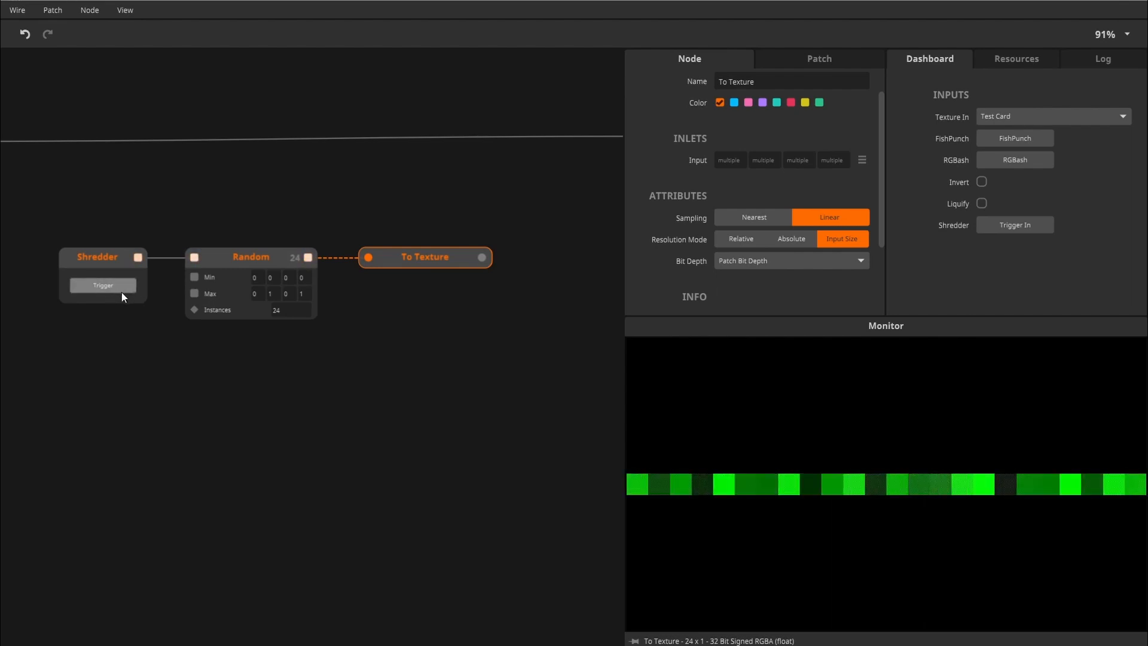
left_click(122, 292)
left_click(123, 292)
left_click(123, 292)
left_click(123, 292)
left_click(124, 294)
left_click(125, 293)
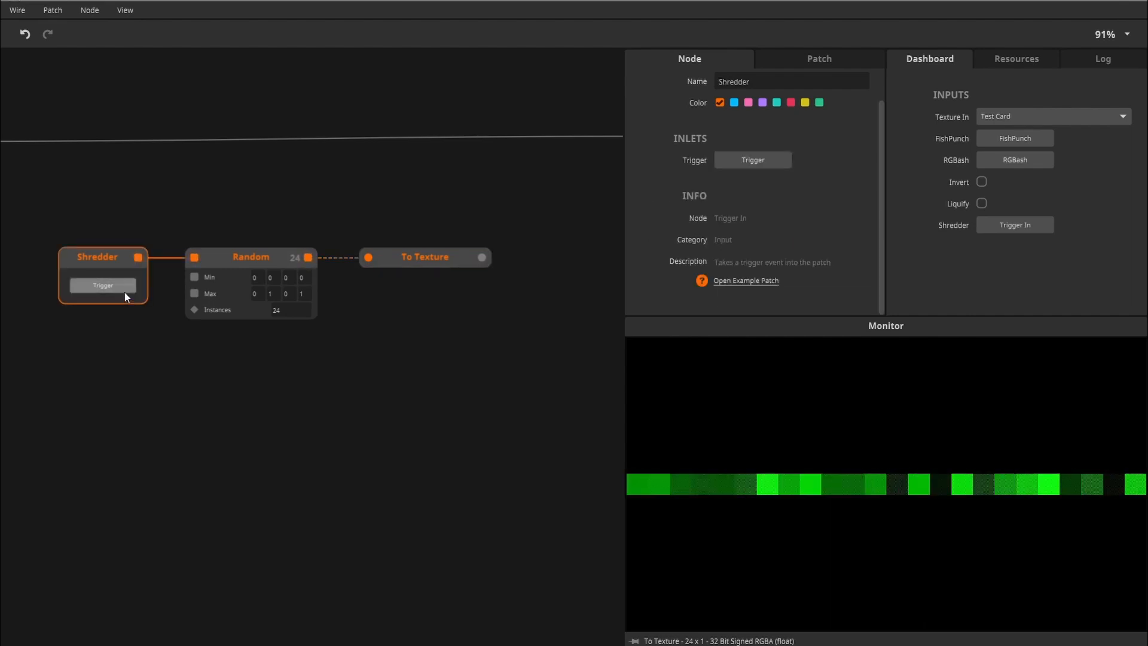
left_click(123, 290)
left_click(120, 288)
Move the To Texture node closer to Random and set its resolution mode to Absolute and its sampling to Nearest.
left_click(393, 267)
left_click_drag(394, 265, 379, 265)
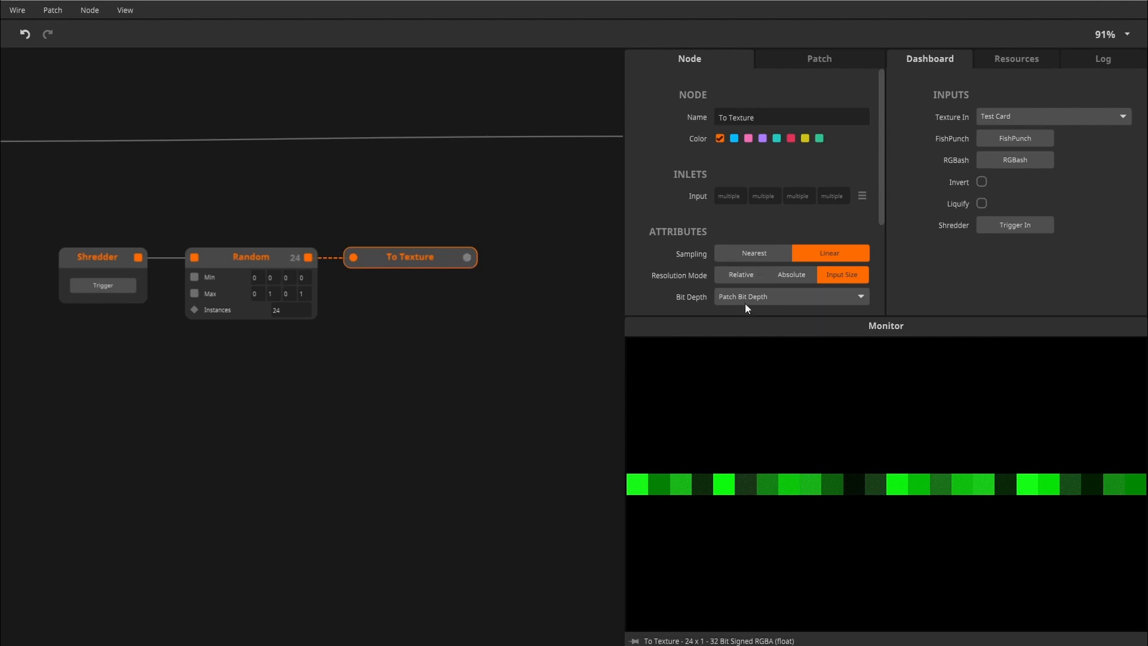
left_click(784, 278)
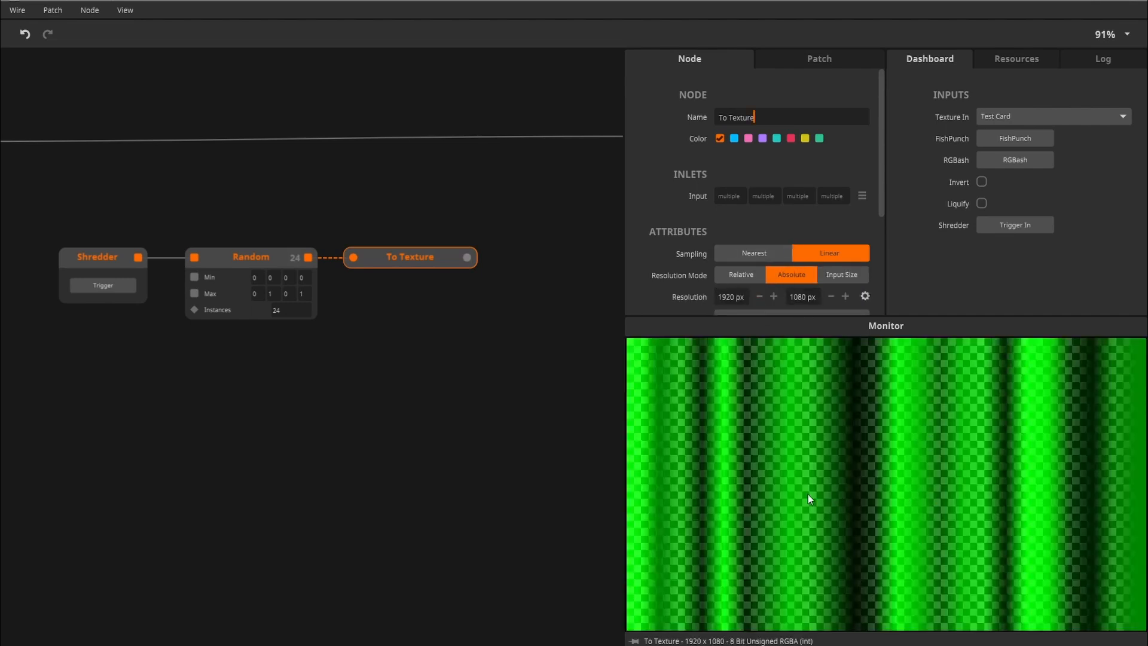
left_click(746, 256)
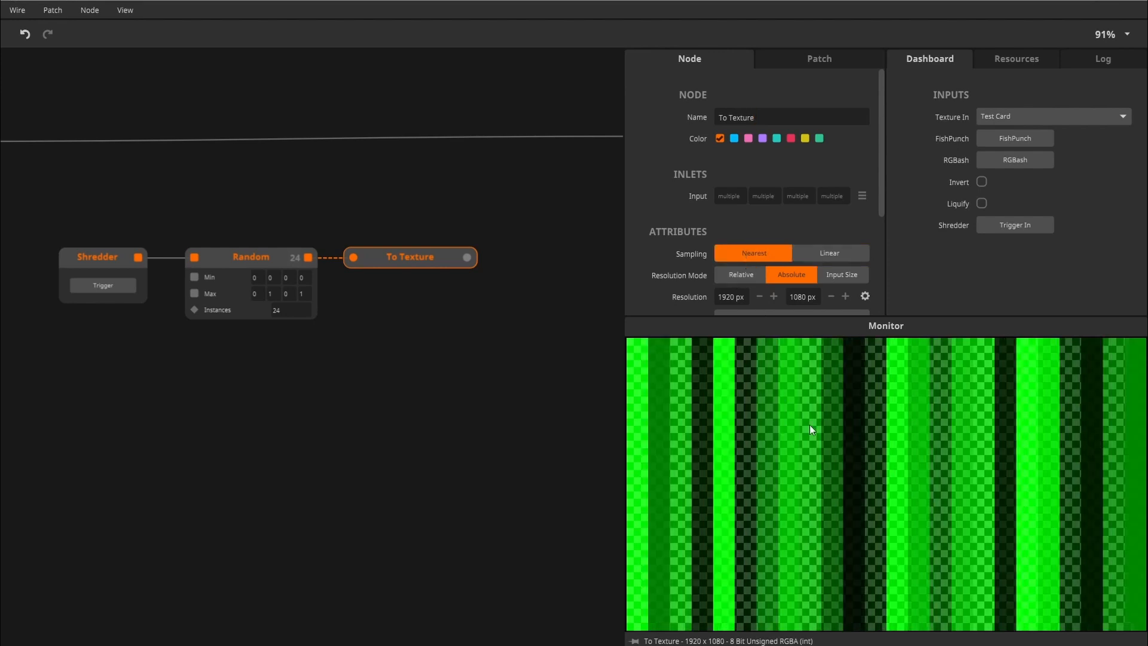
Fire the Shredder trigger repeatedly to examine the full-size vertical stripes from the To Texture node.
left_click(87, 288)
left_click(88, 288)
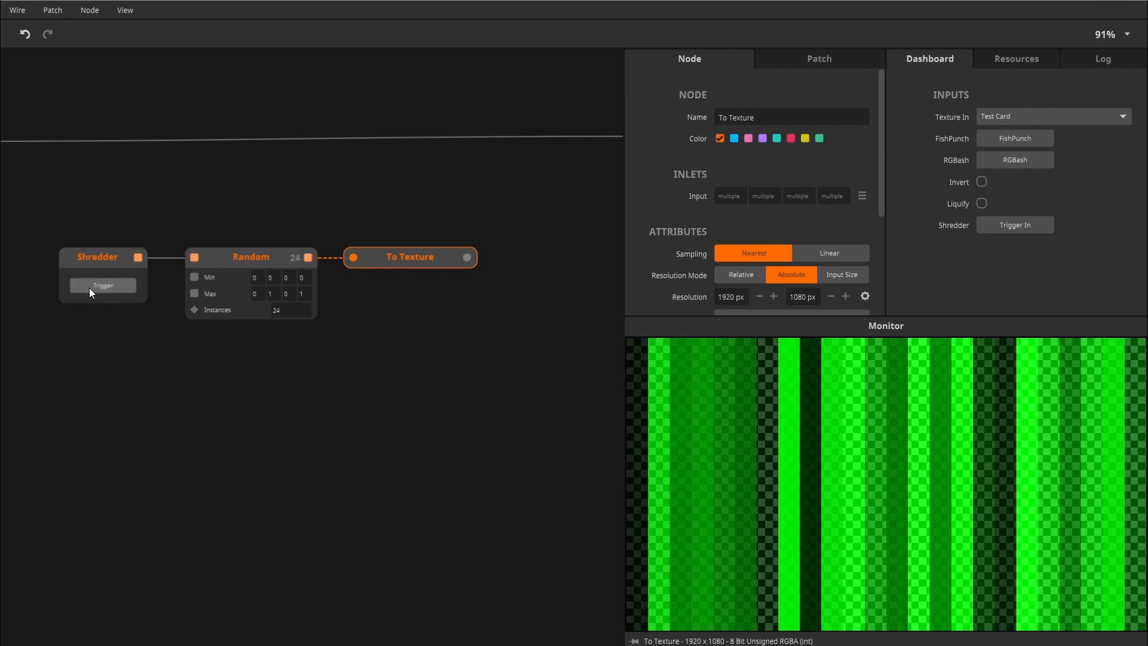
left_click(89, 288)
left_click(92, 288)
left_click(94, 289)
left_click(94, 288)
left_click(95, 289)
left_click(97, 288)
left_click(100, 289)
left_click(103, 290)
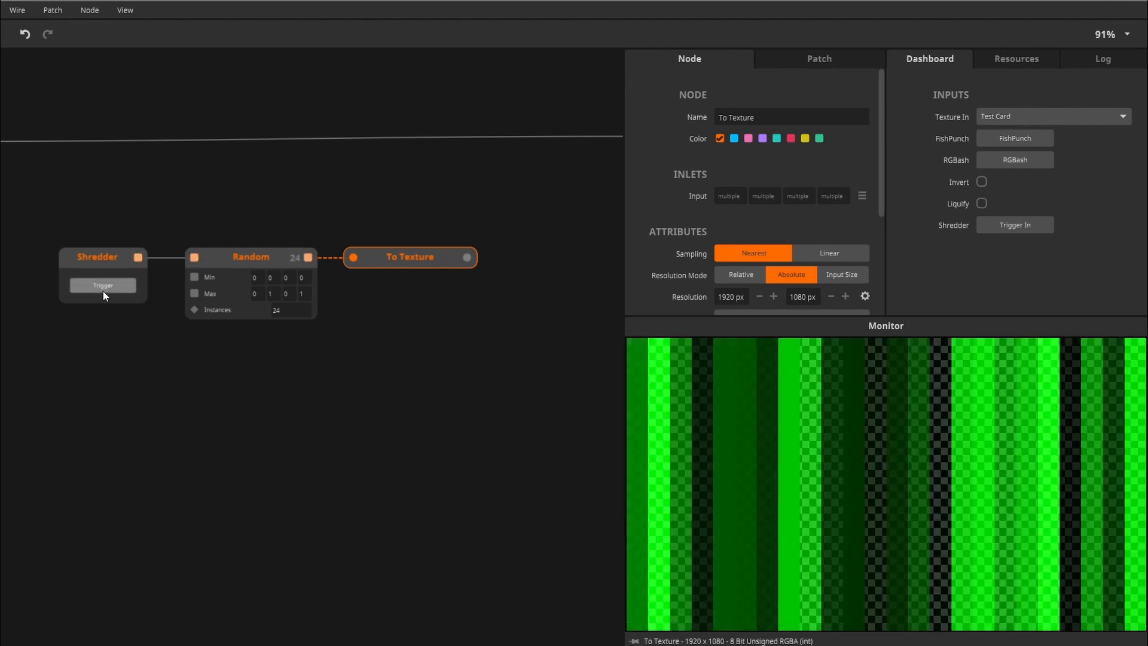
left_click(103, 291)
Wire the To Texture output to the second UV Offset node's Offset inlet and test it with the Shredder trigger.
left_click_drag(418, 436, 250, 474)
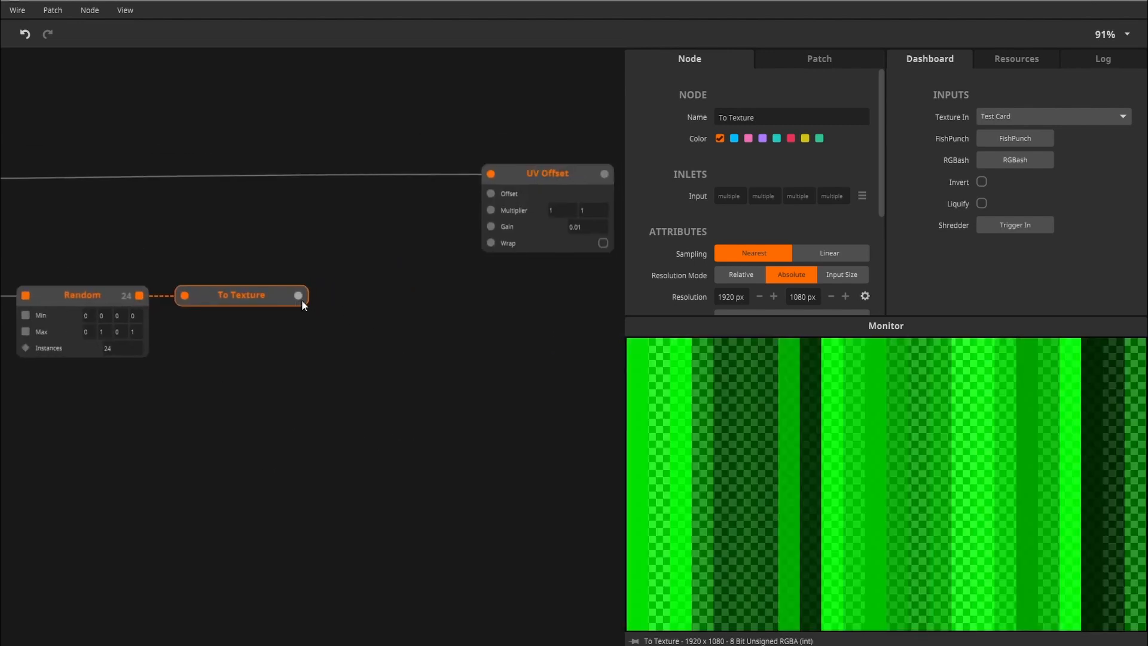
left_click_drag(297, 296, 501, 195)
left_click_drag(479, 265, 634, 218)
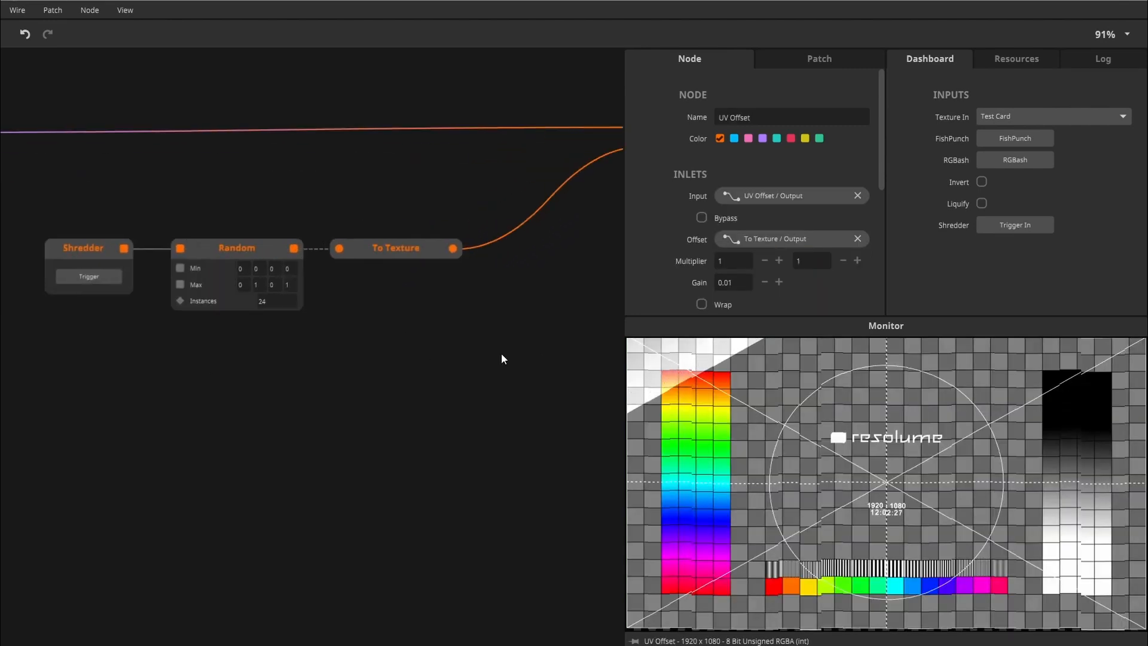
left_click(99, 279)
left_click(99, 280)
left_click(99, 280)
left_click(99, 280)
Set the second UV Offset node's Gain to 1 and fire the Shredder trigger repeatedly to check the sliced image.
left_click_drag(374, 367, 3, 461)
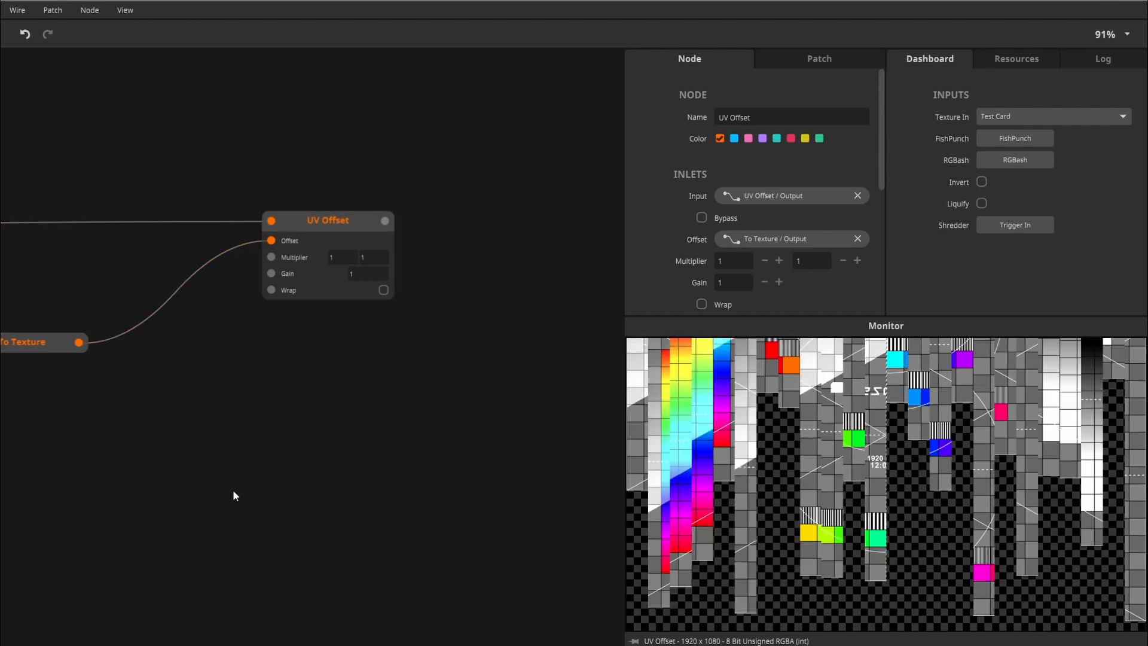
left_click_drag(233, 495, 356, 455)
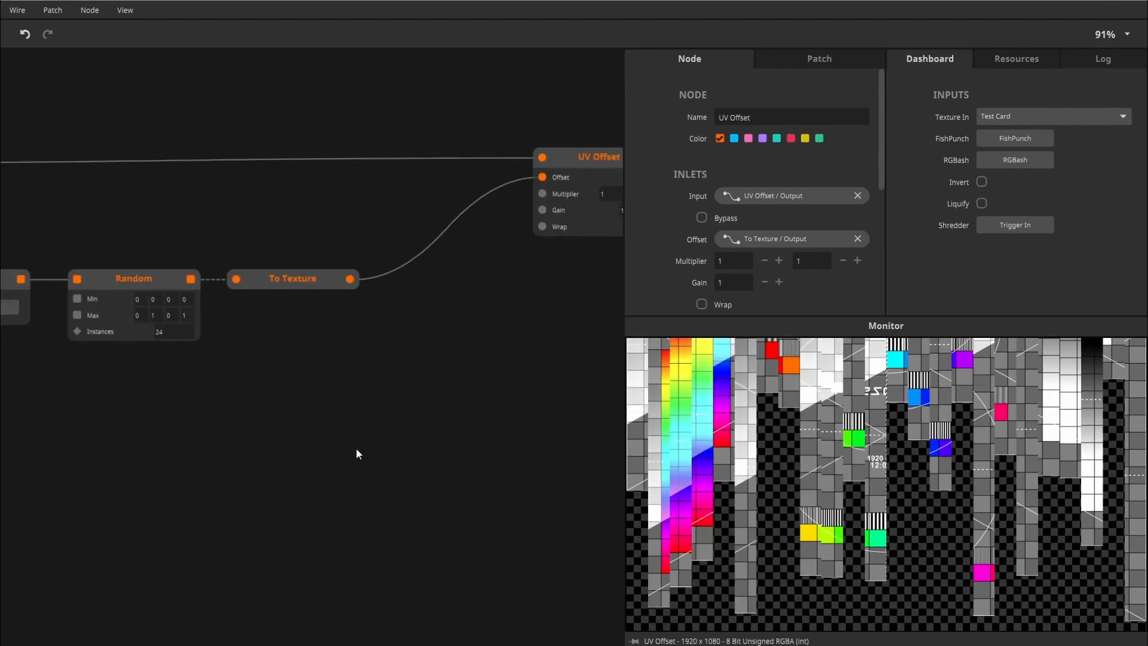
left_click(202, 335)
left_click(203, 335)
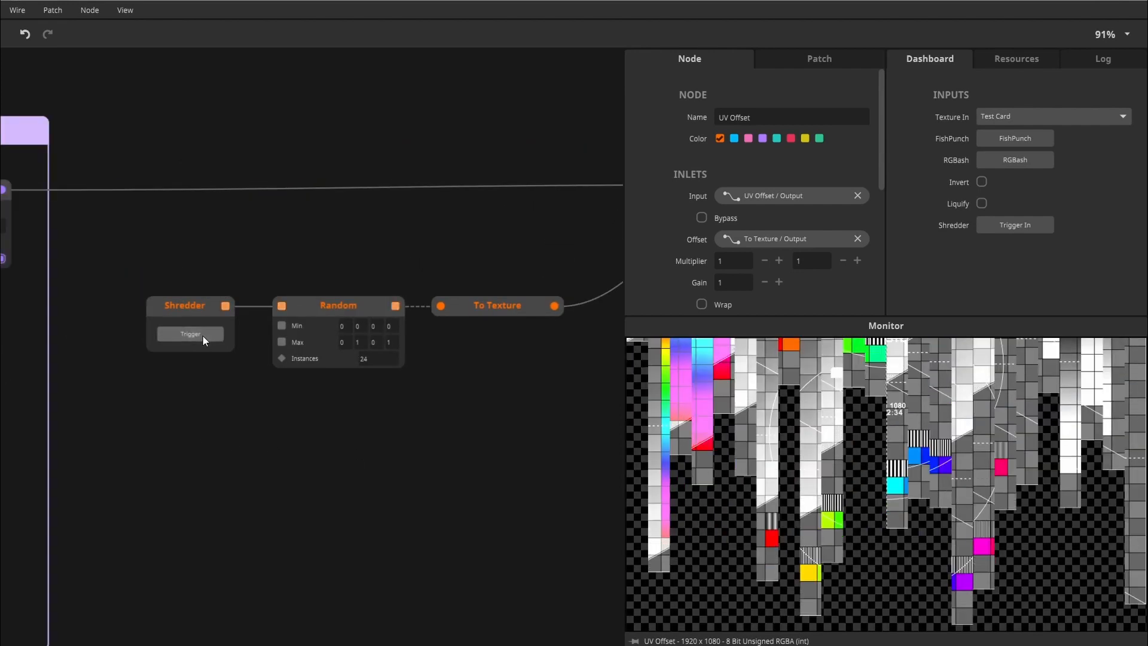
left_click(203, 336)
left_click(203, 336)
left_click(204, 335)
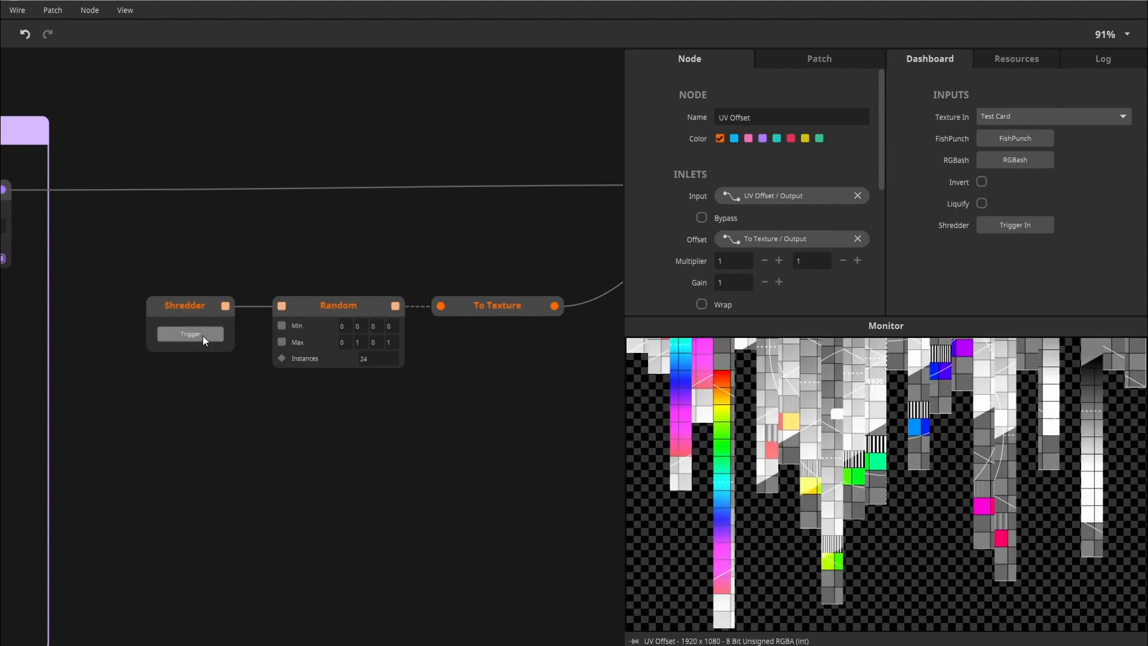
left_click(202, 336)
left_click(203, 336)
left_click(202, 335)
left_click(202, 335)
left_click(202, 336)
left_click(203, 336)
left_click(203, 335)
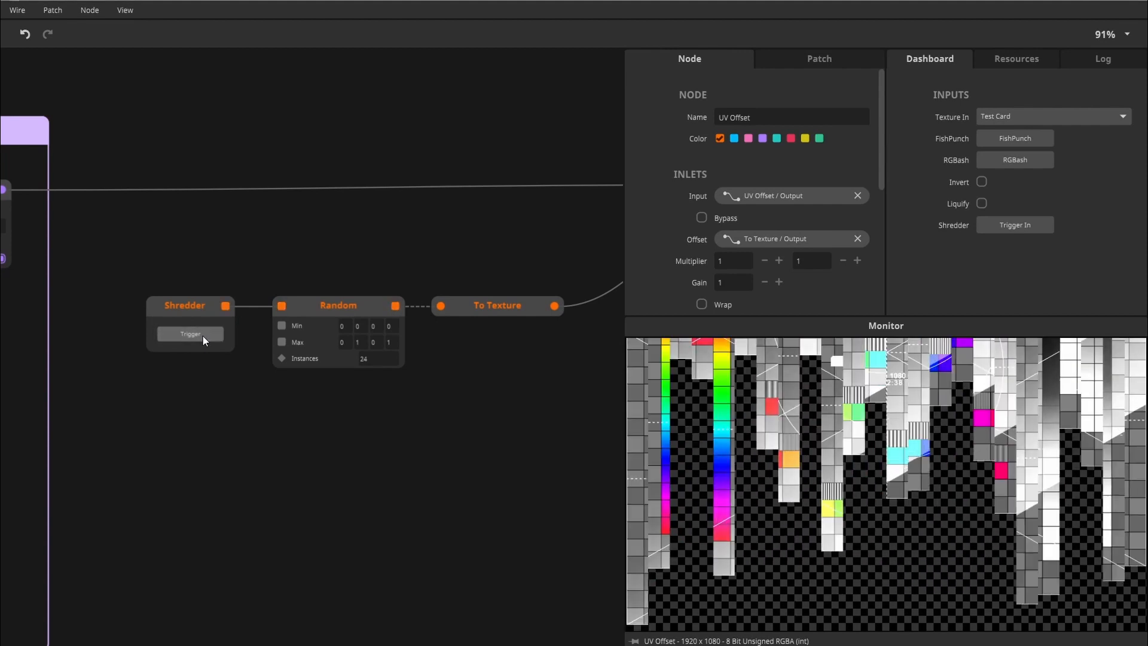
left_click_drag(390, 421, 274, 427)
left_click_drag(409, 392, 287, 387)
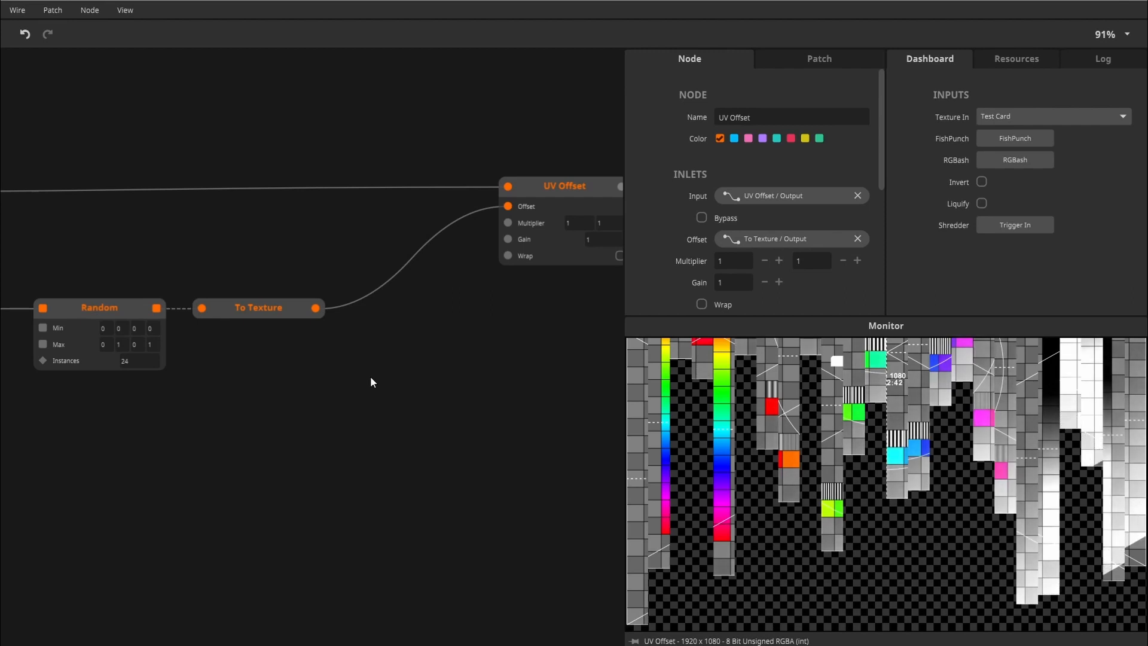
left_click_drag(370, 378, 315, 363)
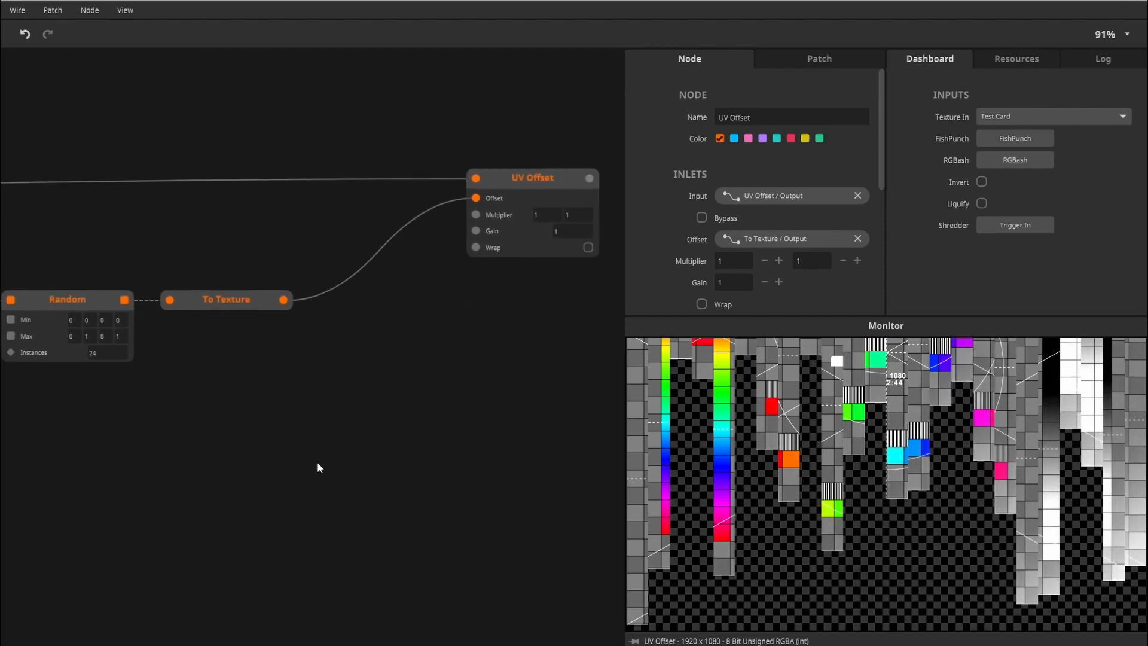
left_click_drag(317, 461, 418, 435)
left_click_drag(281, 441, 369, 430)
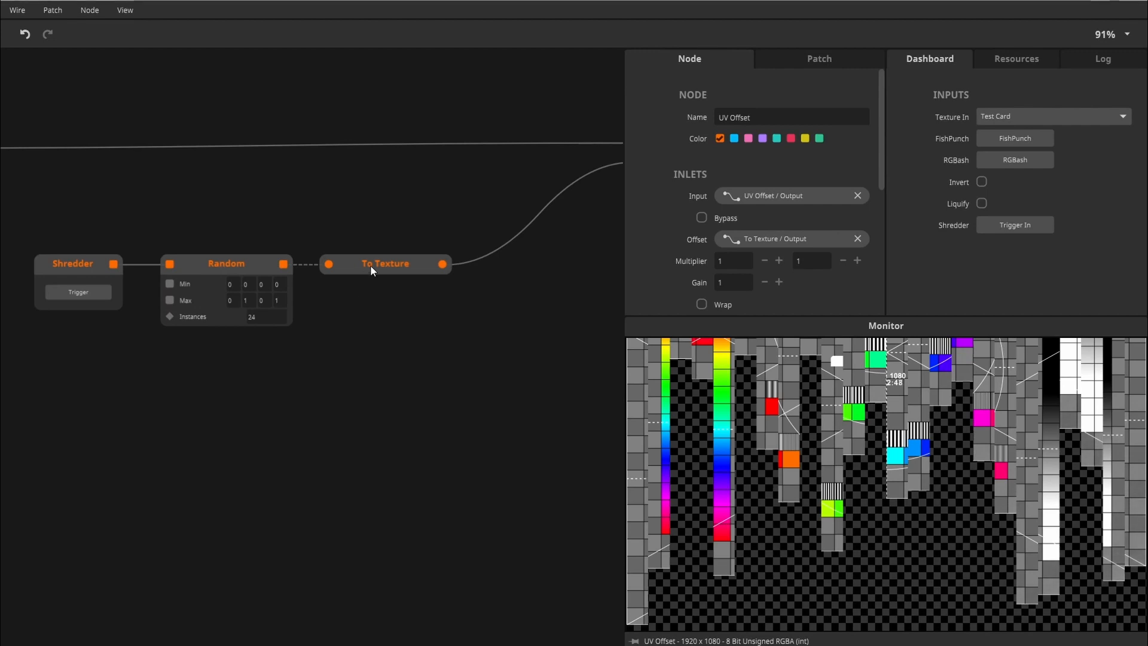
Move the To Texture node away from Random and insert a Multiply node on the wire between them.
left_click_drag(370, 264, 547, 264)
double_click(342, 270)
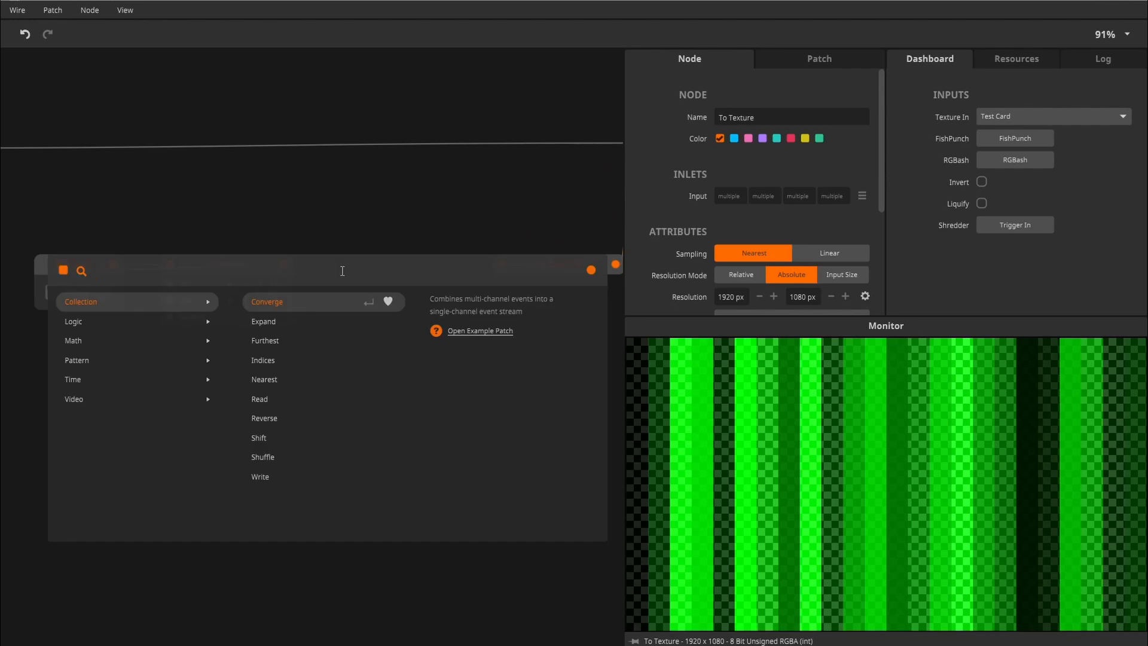
type("mult")
key("Return")
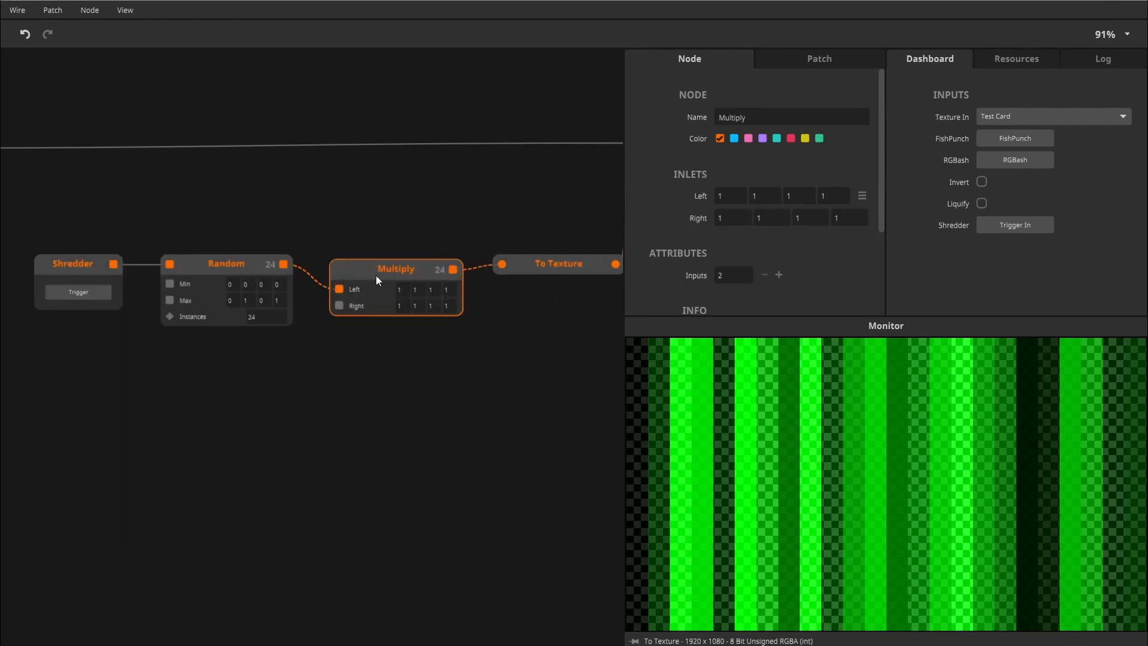
Add an Attack Release node below Random, triggered by Shredder, and wire its output to the Multiply node's Right inlet.
double_click(168, 430)
type("att")
left_click(115, 288)
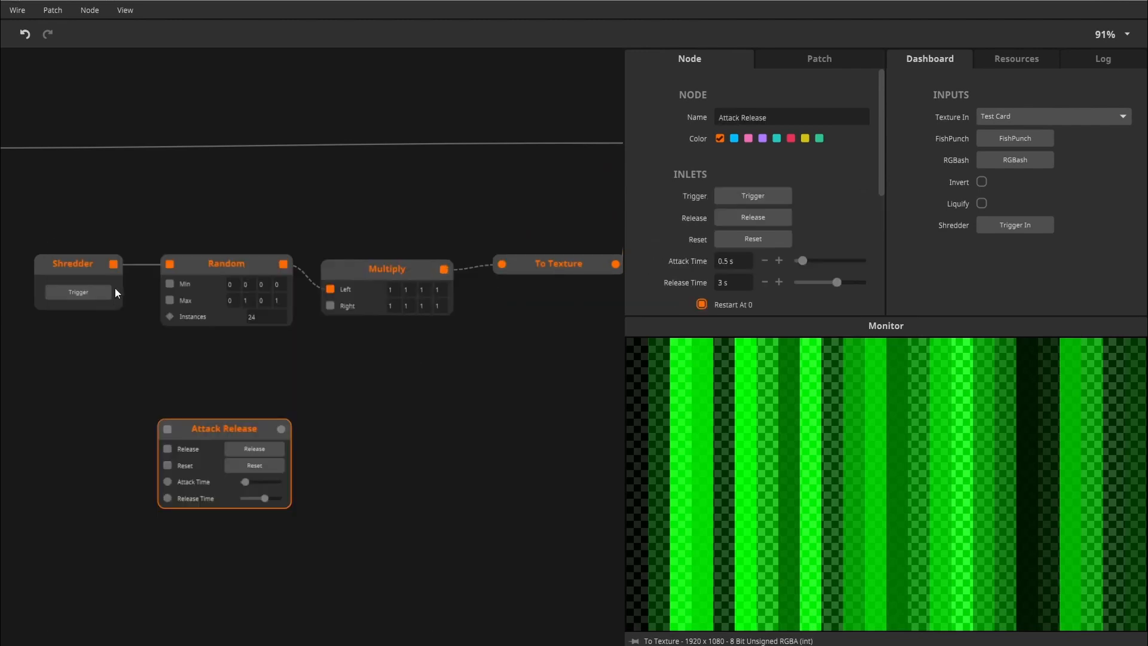
left_click_drag(113, 263, 373, 274)
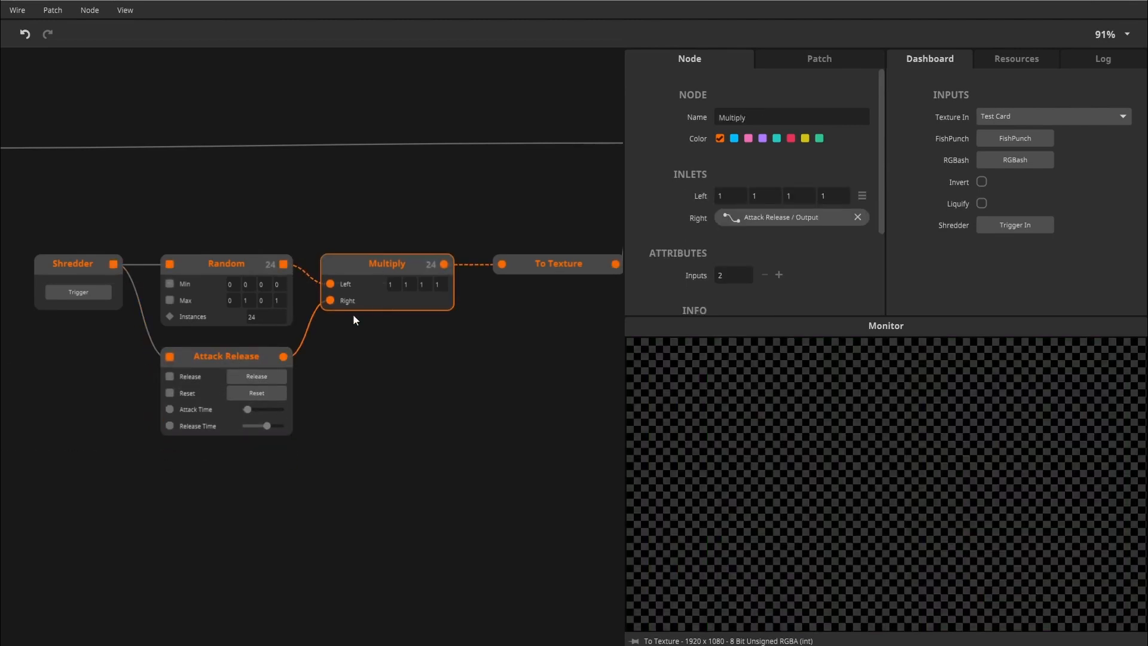
Set the Attack Release node's Attack Time to 0.1 s and Release Time to 0.5 s.
left_click(258, 357)
left_click(732, 262)
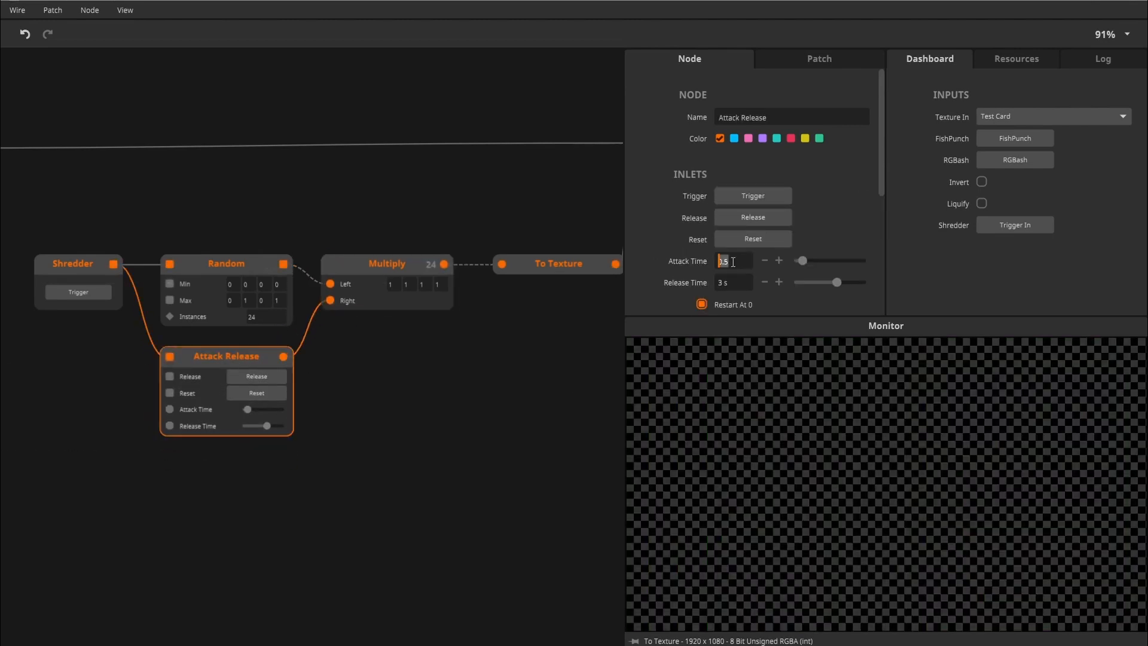
type("0.1")
key("Tab")
type("0.5")
key("Return")
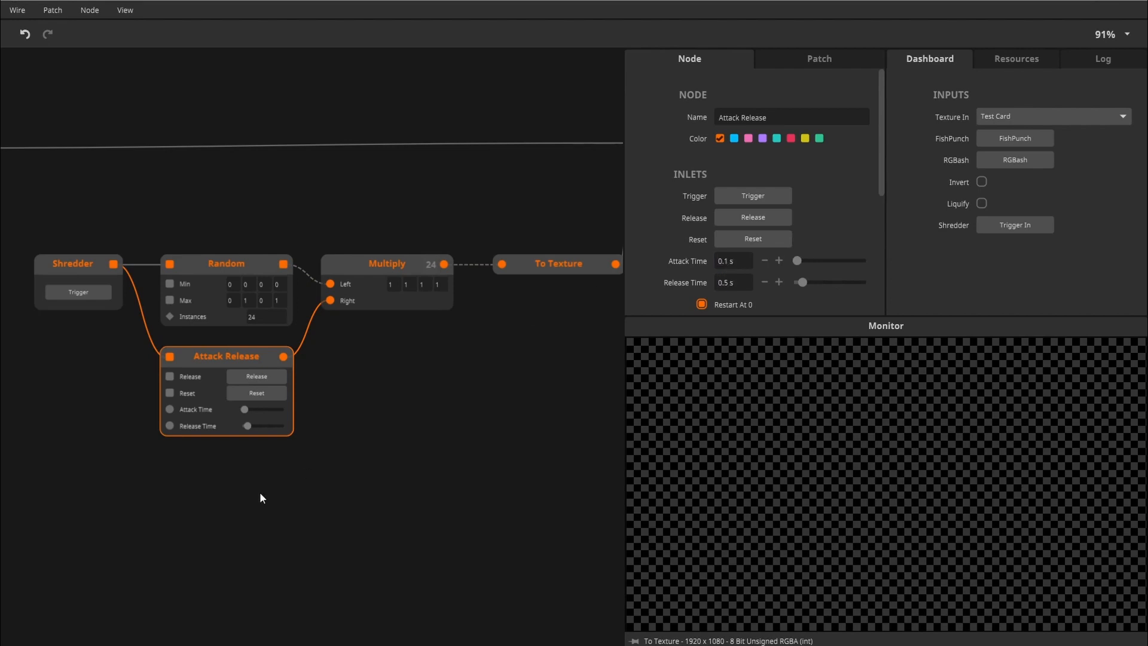
Monitor the UV Offset node fed by To Texture and fire the Shredder trigger repeatedly to check the sliced image's fade.
left_click_drag(260, 491, 170, 505)
left_click(585, 221)
scroll(356, 427, "down", 1)
scroll(353, 431, "down", 1)
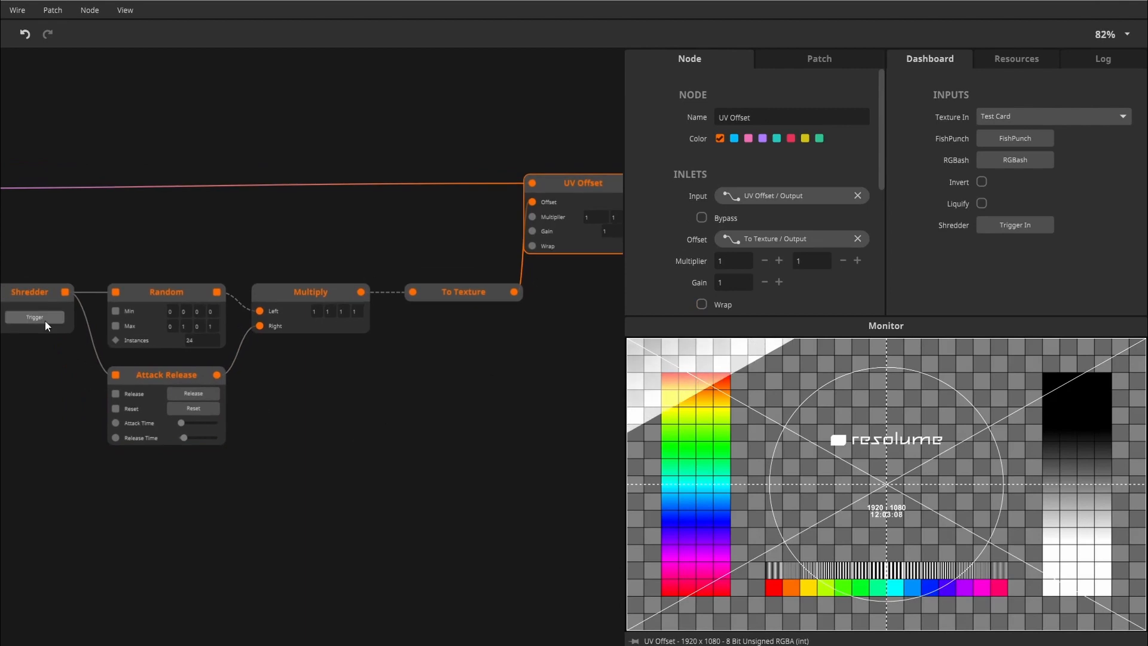
left_click(34, 317)
left_click(33, 316)
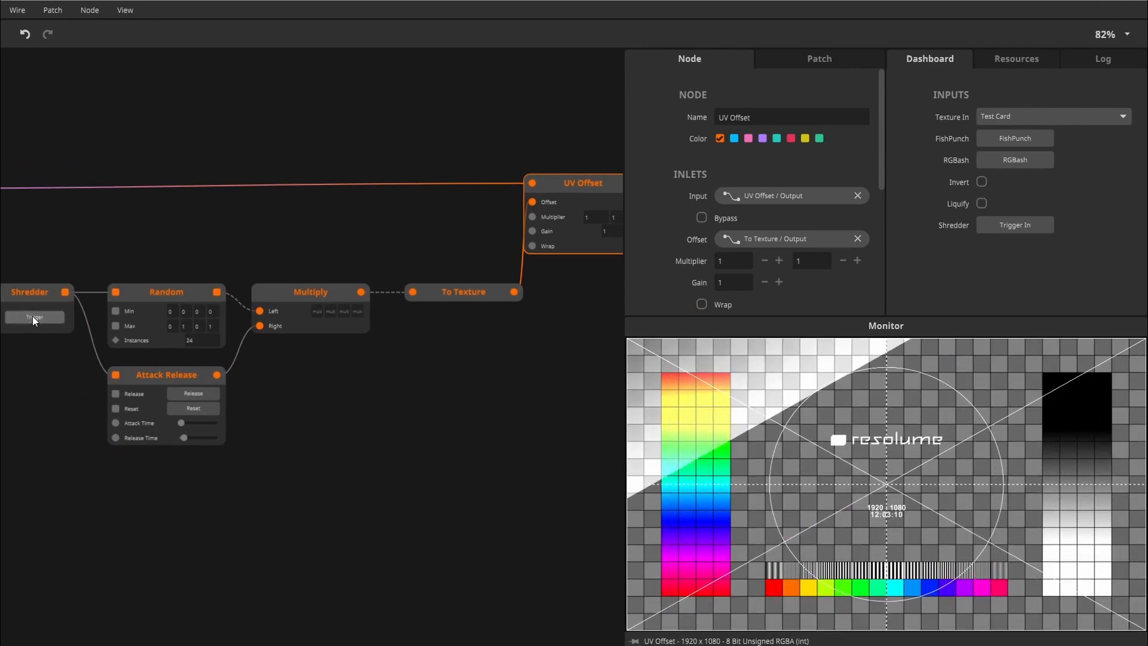
left_click(33, 316)
left_click(32, 316)
left_click(33, 317)
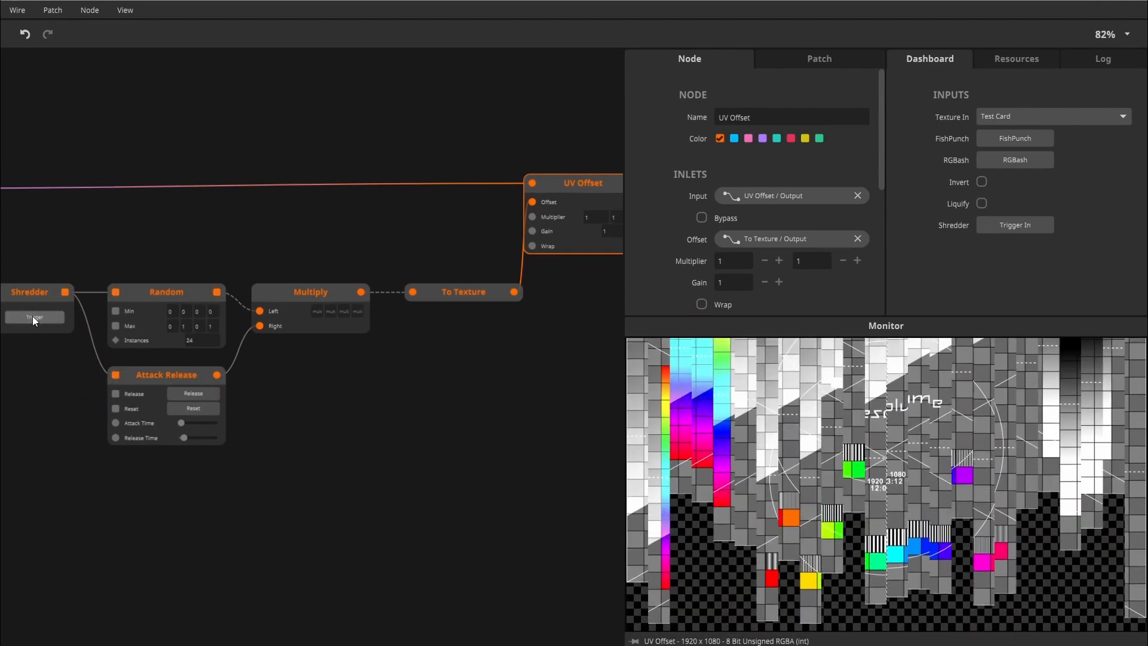
left_click(32, 316)
left_click(32, 316)
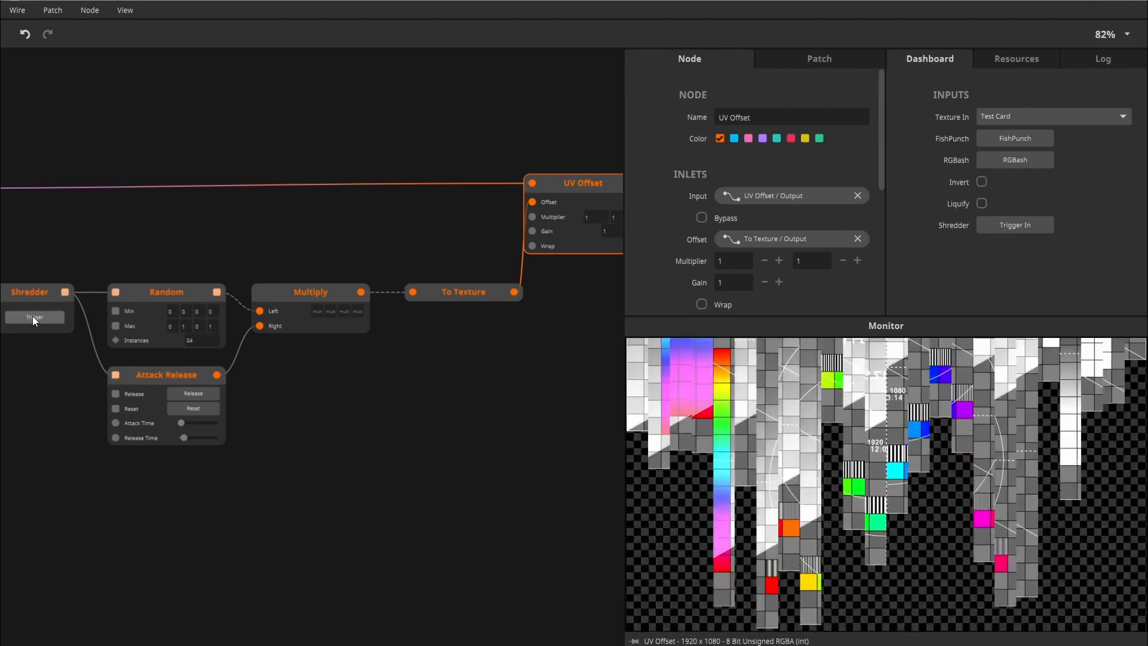
left_click(32, 315)
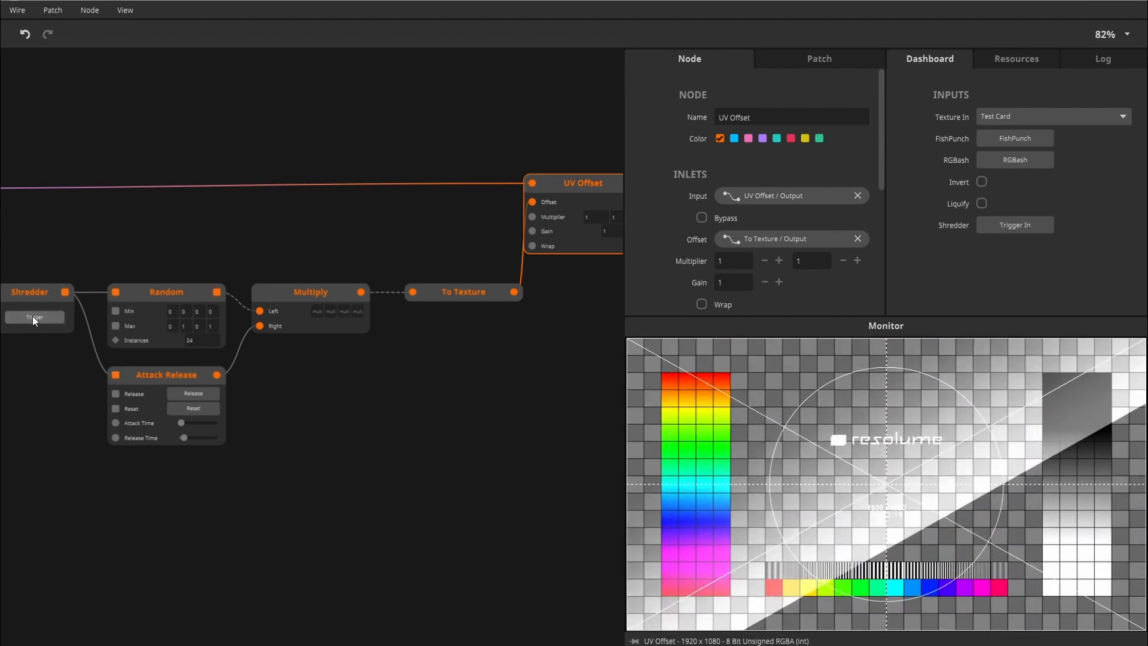
left_click(32, 316)
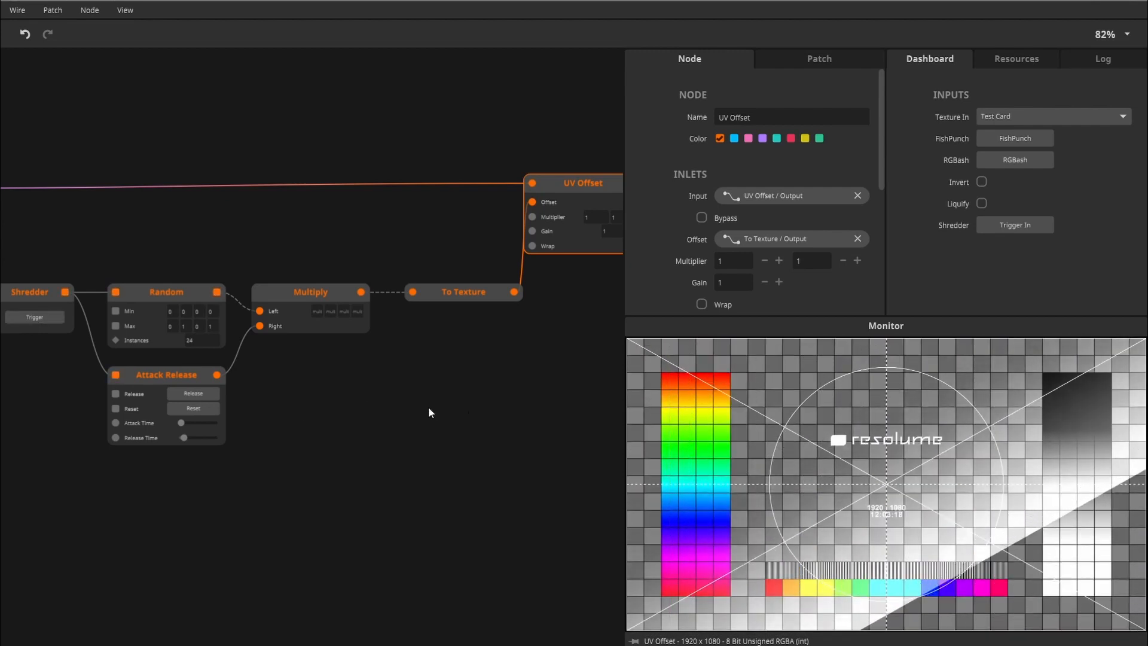
Move the UV Offset node away from To Texture and insert a Hub node on the texture wire feeding its Input.
left_click_drag(459, 405, 364, 372)
left_click_drag(419, 329, 307, 341)
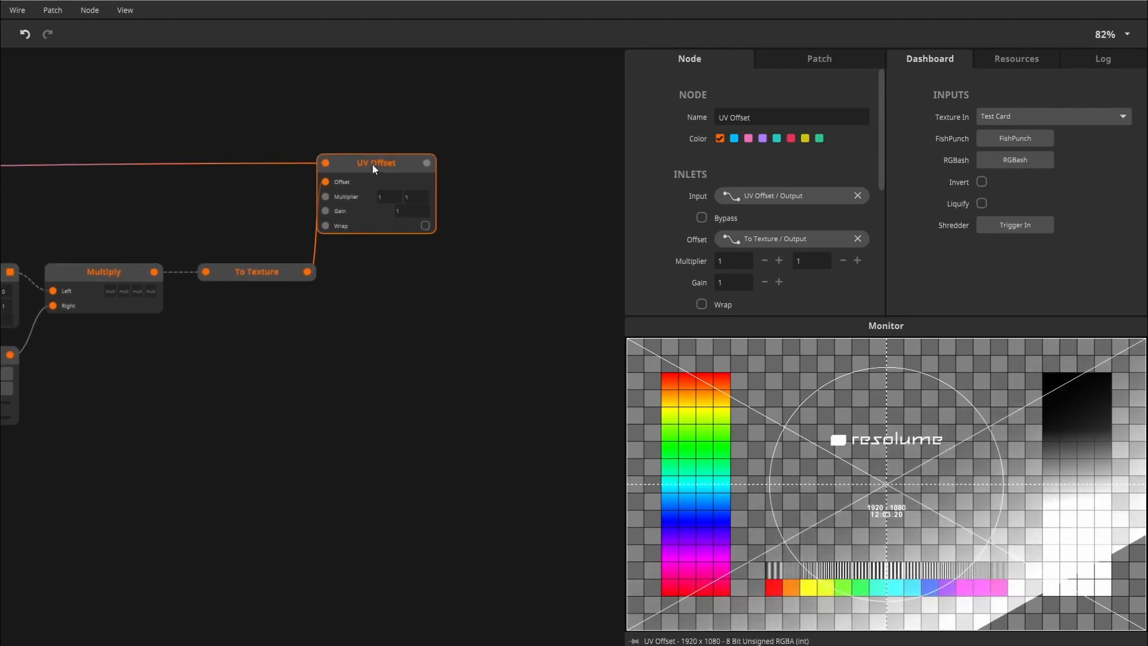
left_click_drag(372, 163, 422, 163)
scroll(403, 296, "down", 1)
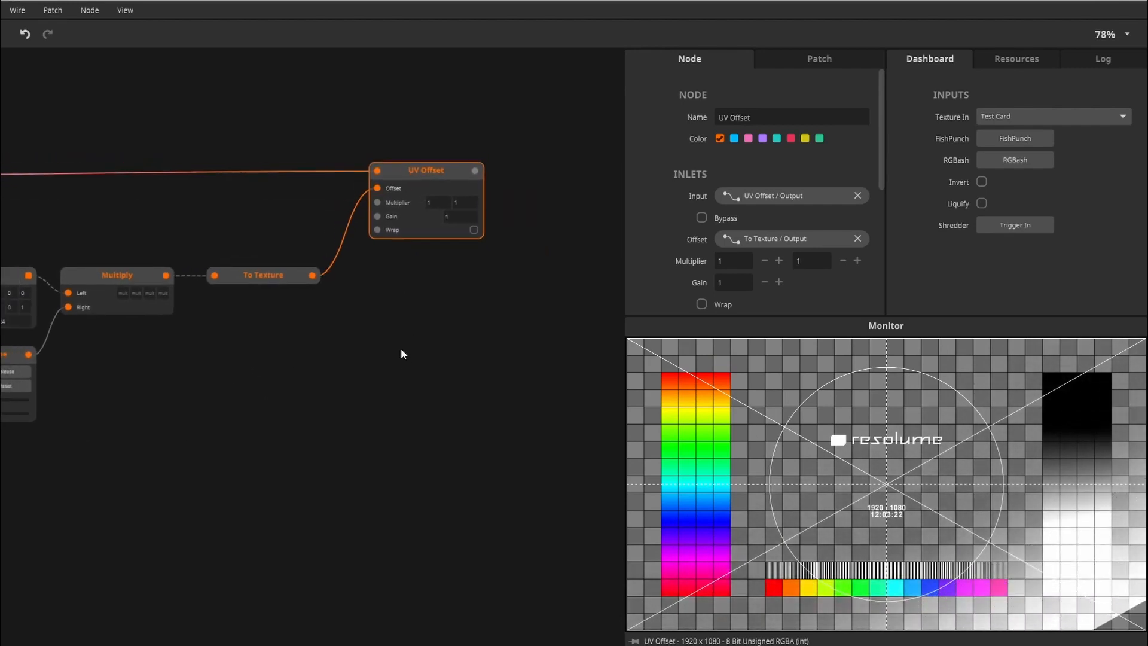
double_click(261, 182)
type("hub")
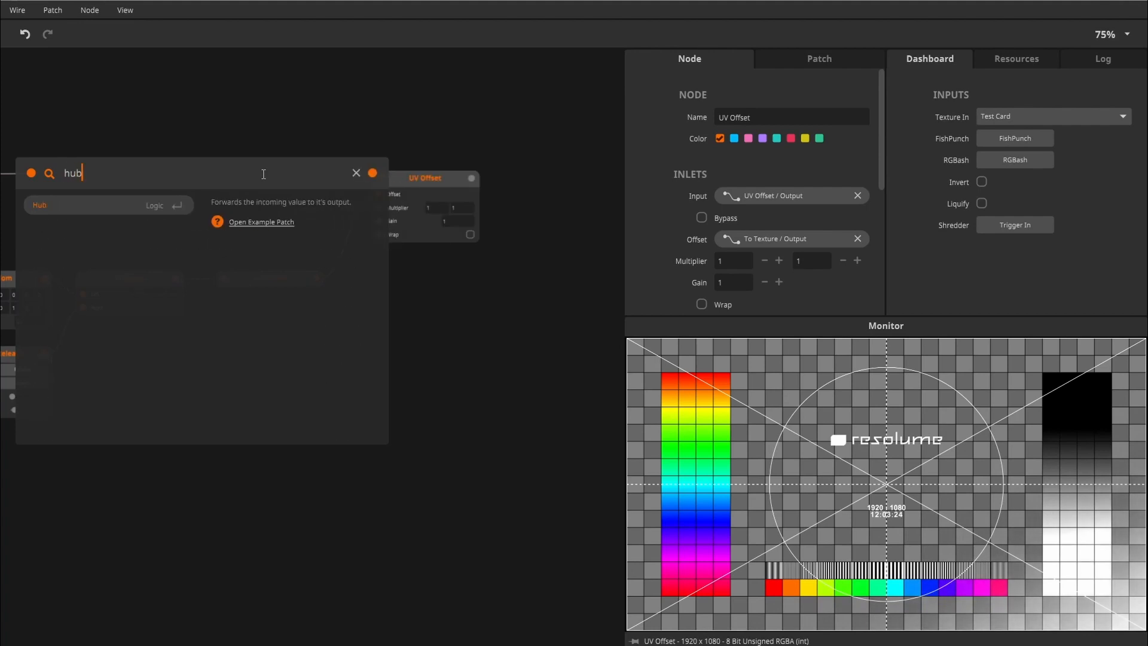
key("Return")
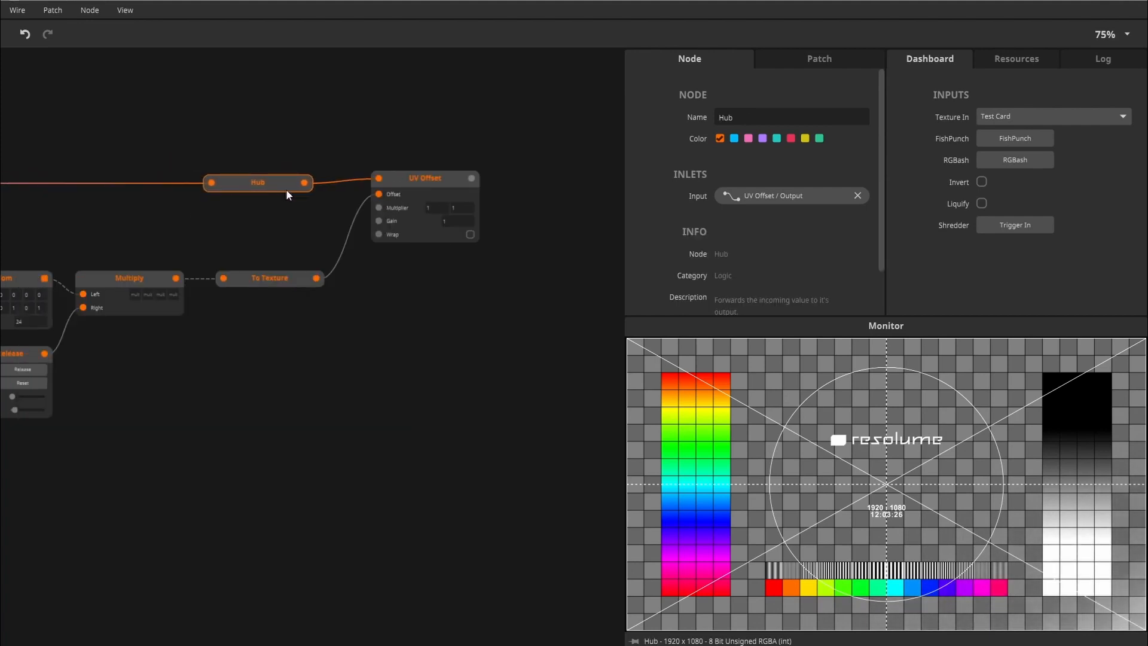
Duplicate the UV Offset node below the original and wire the Hub output to the copy's Input.
left_click(429, 205)
key("ctrl+c")
key("ctrl+v")
left_click_drag(304, 183, 383, 296)
scroll(267, 353, "down", 1)
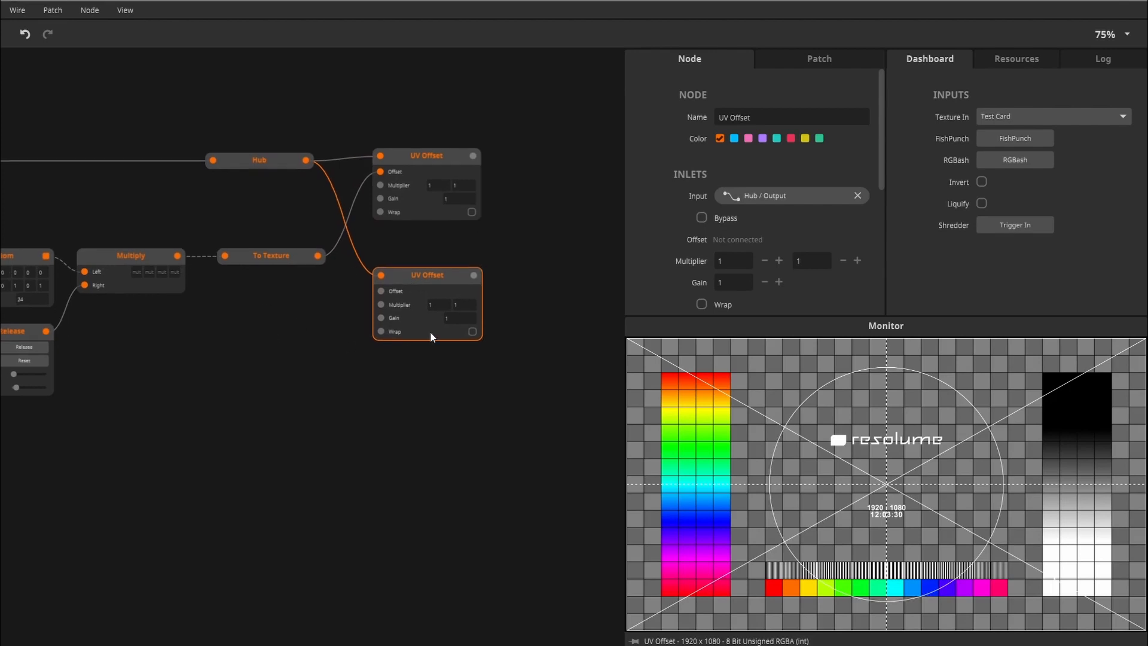
Set the copied UV Offset node's second Multiplier value to -1 and wire the To Texture output to its Offset inlet.
scroll(339, 382, "up", 2)
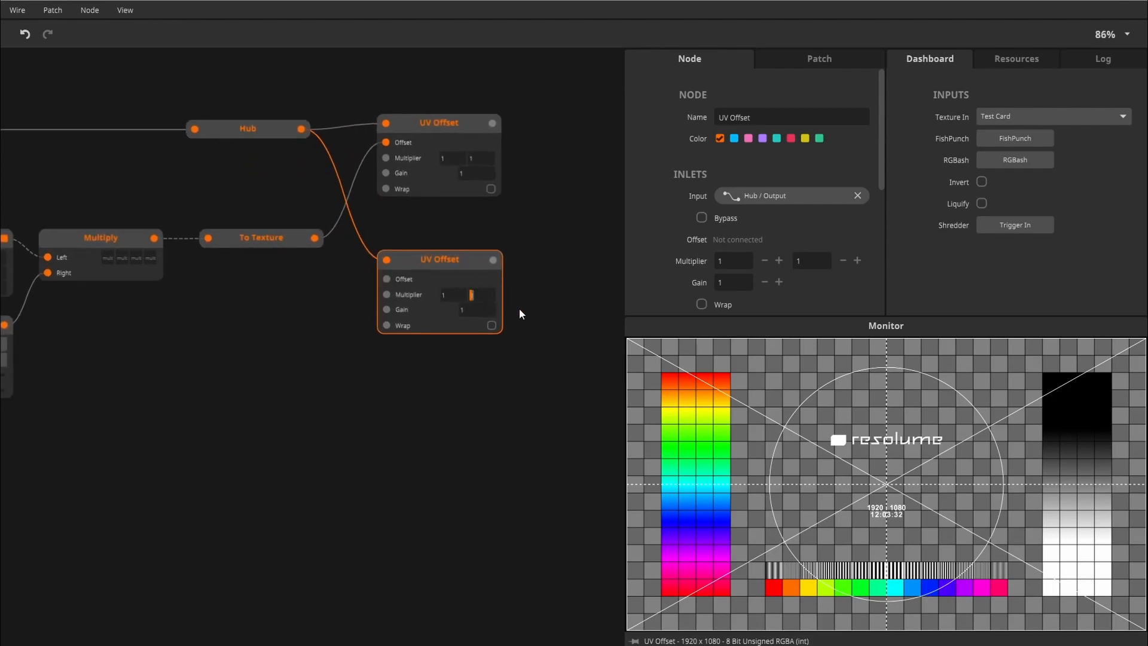
type("-1")
key("Return")
left_click_drag(314, 237, 386, 279)
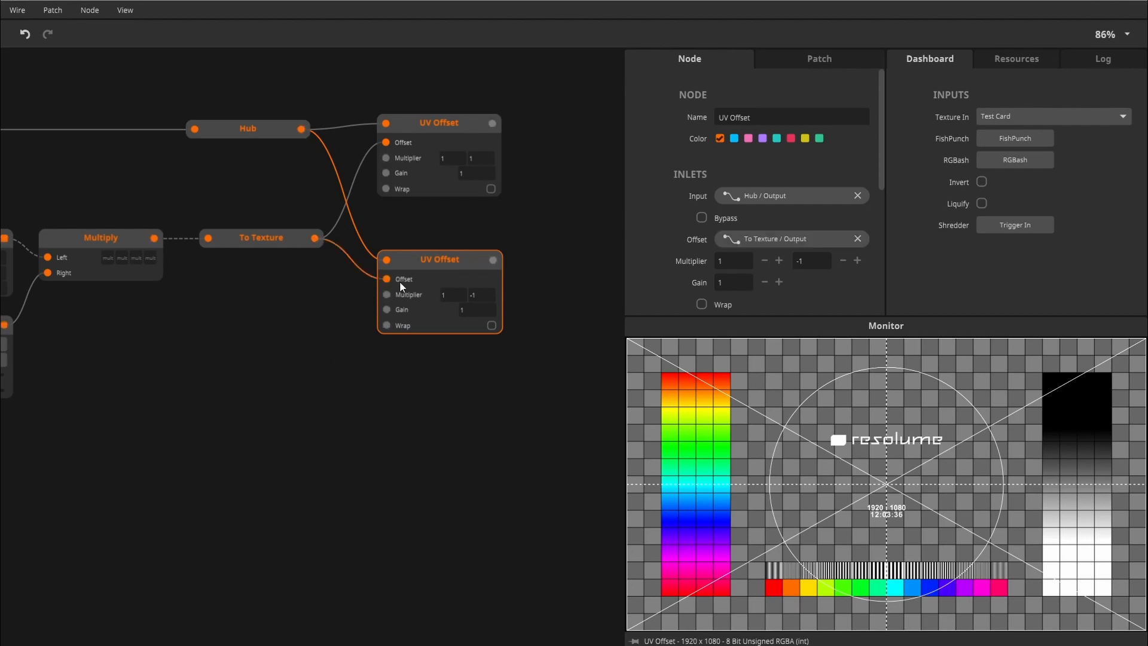
Fire the Shredder trigger while monitoring each of the two UV Offset nodes to compare their slice directions.
left_click(996, 230)
left_click(997, 231)
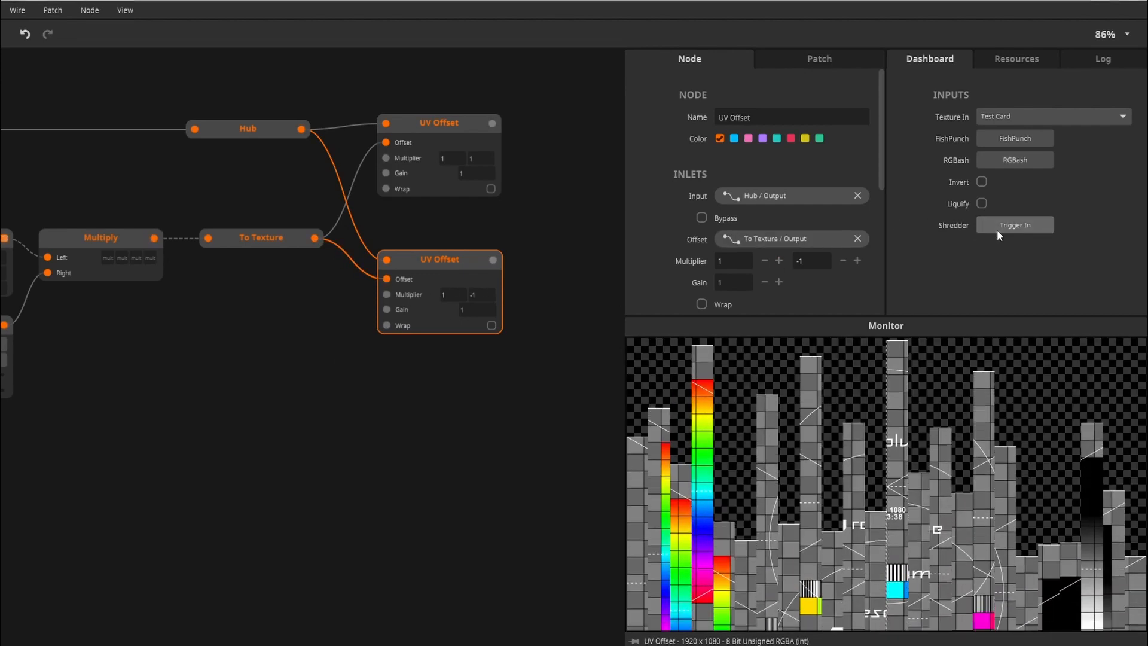
left_click(996, 231)
left_click(997, 231)
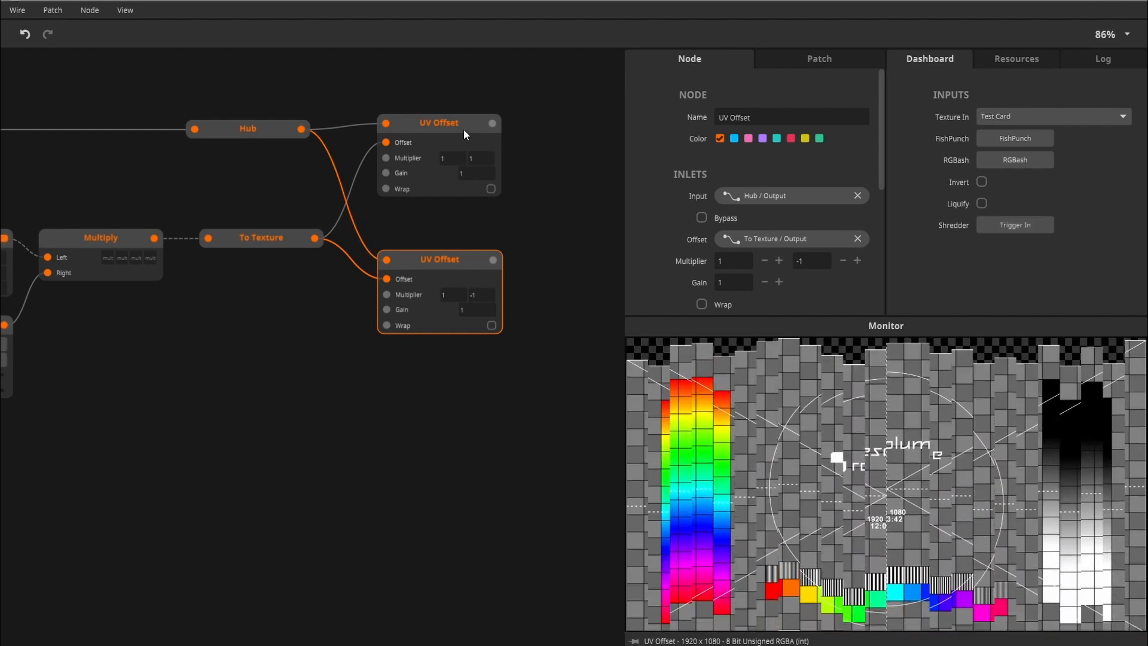
left_click(464, 129)
left_click(1031, 225)
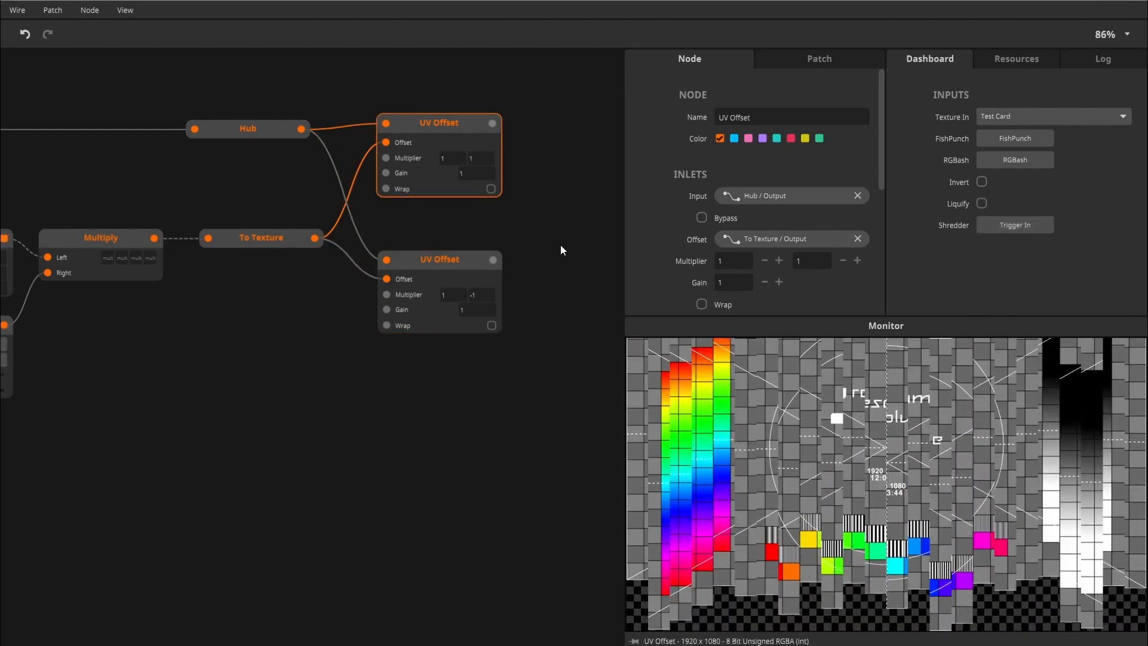
left_click(476, 256)
left_click(1004, 226)
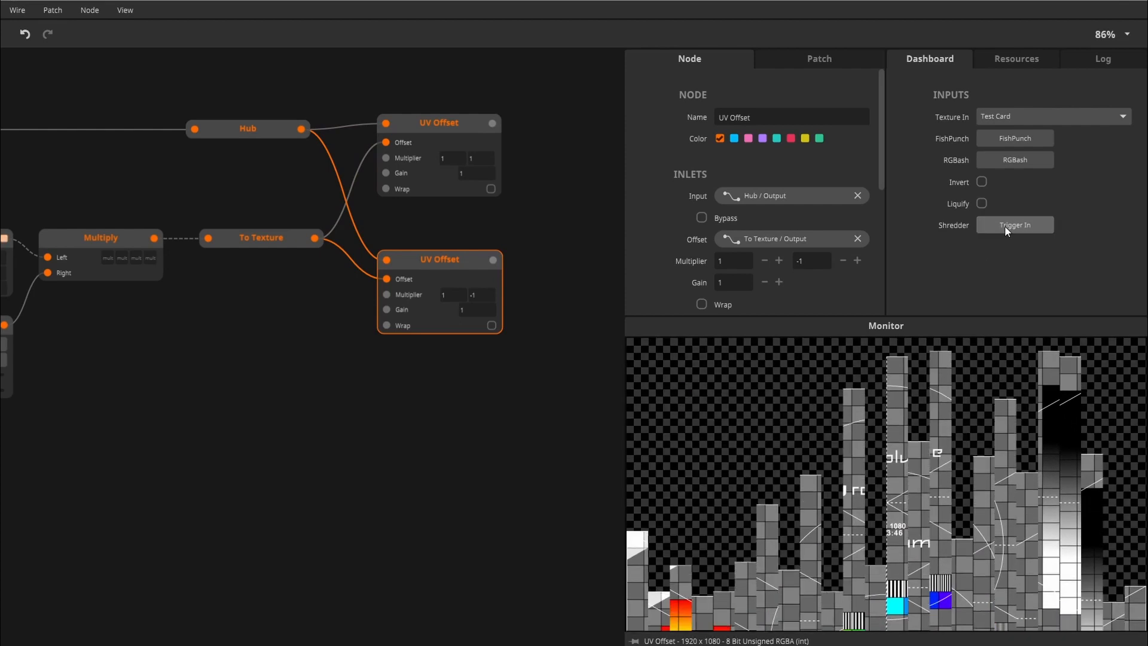
Add a Video Mixer node and wire the original UV Offset to Layer 2 and the copied one to Layer 1.
left_click_drag(408, 454, 306, 476)
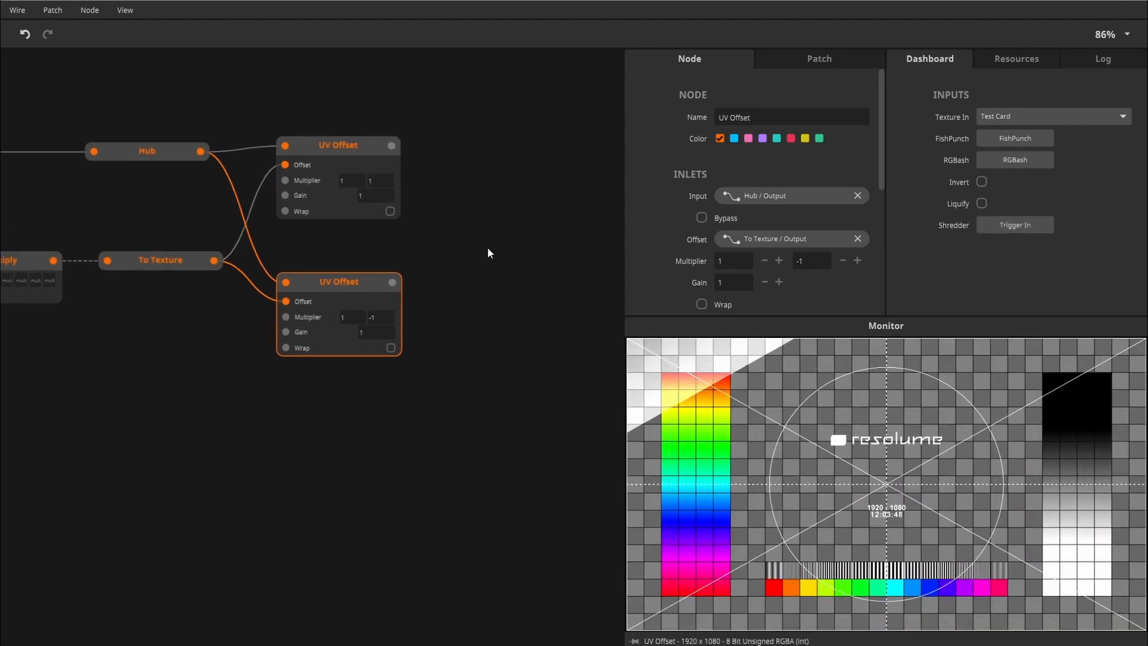
double_click(488, 248)
type("vid")
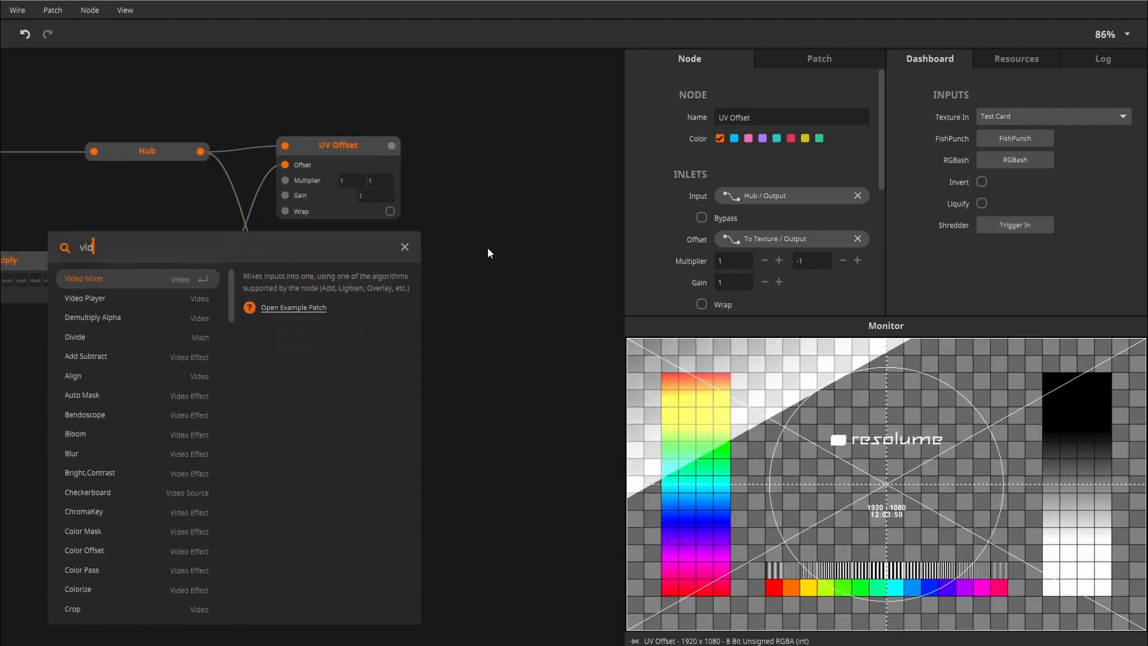
key("Return")
left_click_drag(391, 145, 486, 264)
left_click_drag(396, 288, 497, 302)
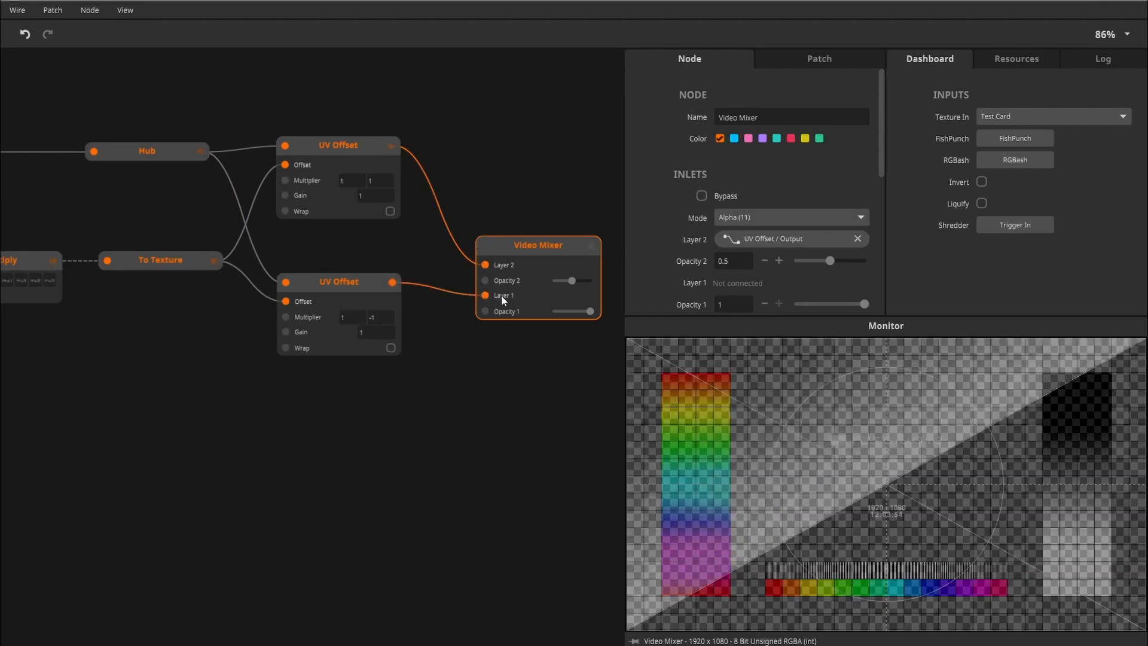
Set the Video Mixer's Opacity 2 to 1, align the node with the original UV Offset, and test it with the Shredder trigger.
left_click_drag(571, 280, 522, 154)
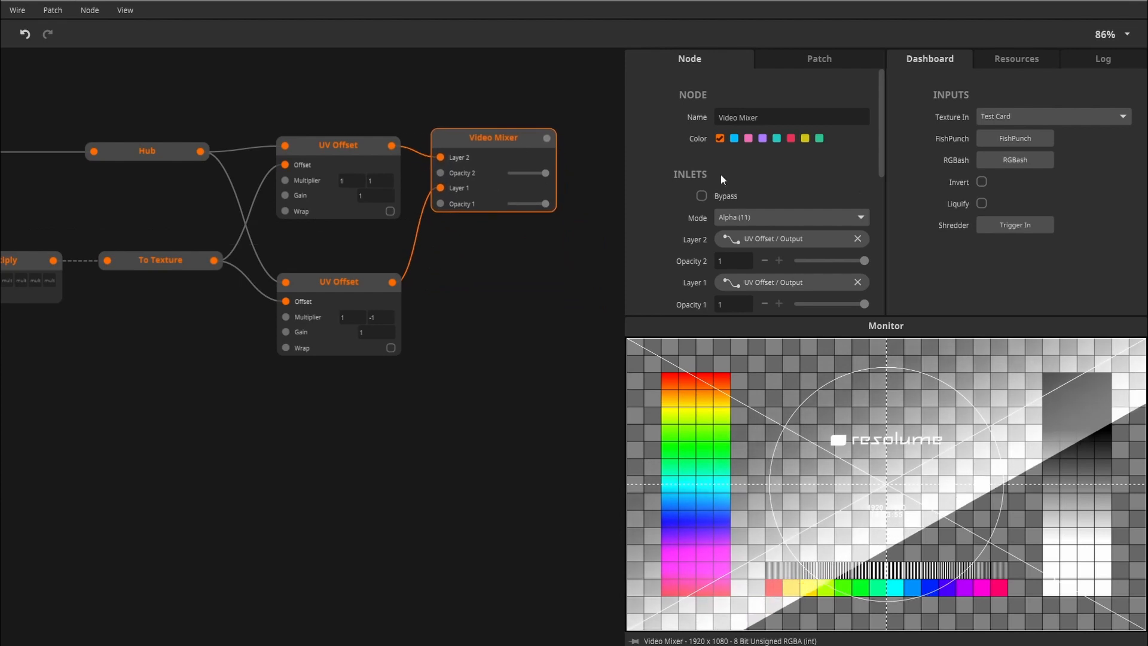
left_click(1012, 228)
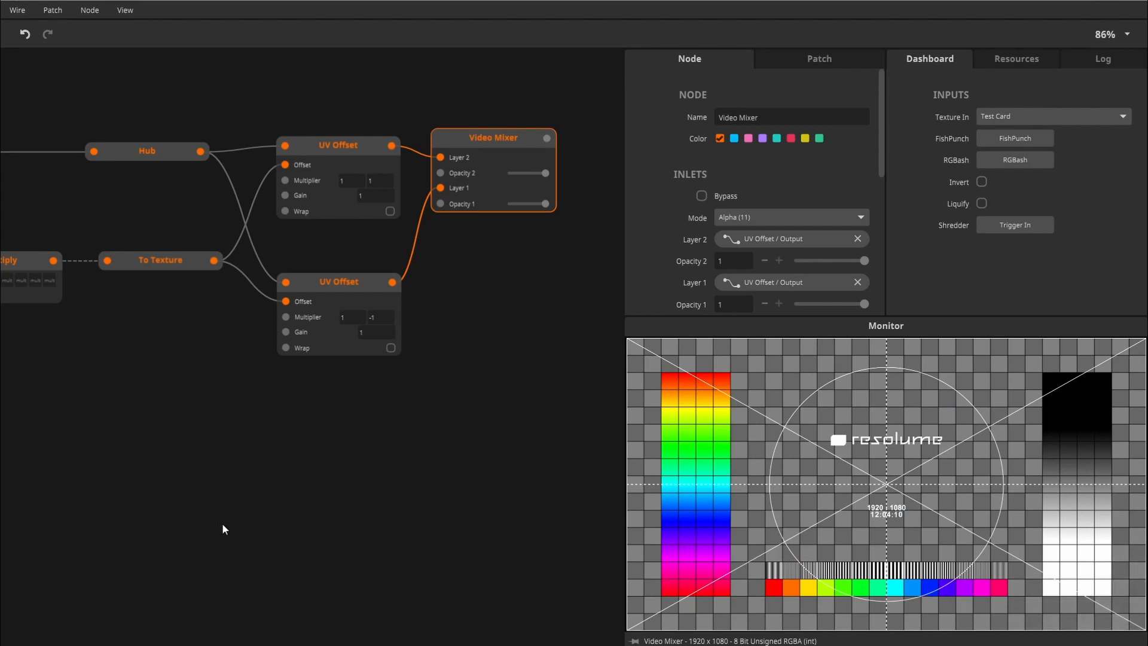
Add a second Random node triggered by Shredder and place it below the Attack Release node.
left_click_drag(208, 531, 434, 505)
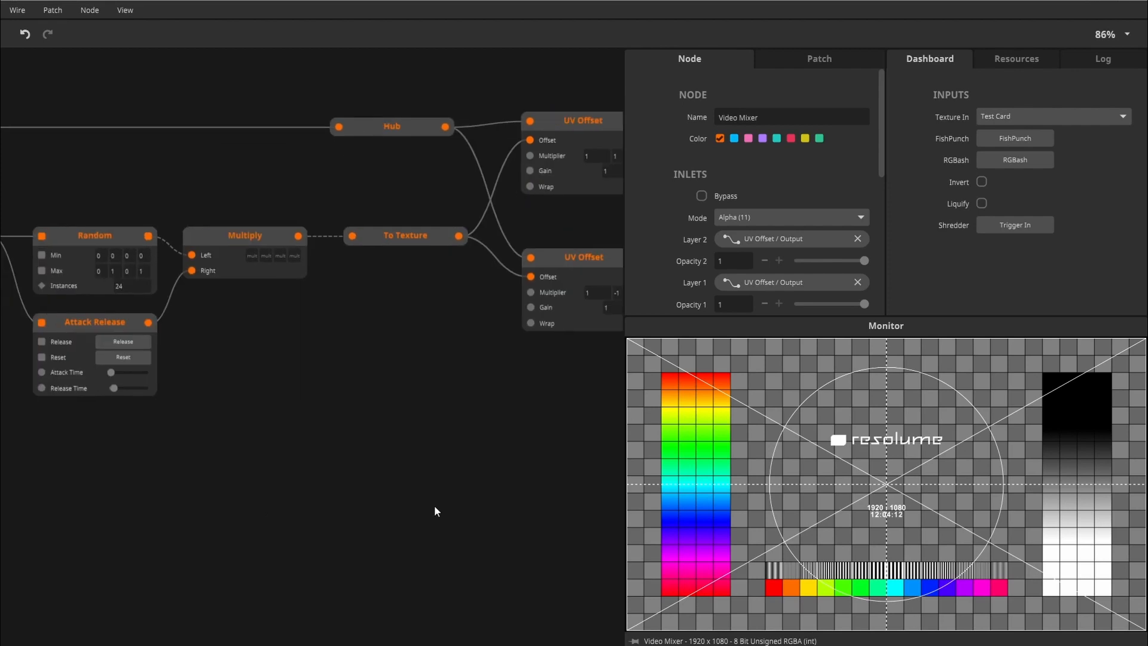
mouse_move(230, 482)
left_mouse_down()
mouse_move(340, 477)
mouse_move(161, 402)
mouse_move(210, 359)
mouse_move(376, 382)
left_mouse_up()
left_click_drag(303, 399, 352, 391)
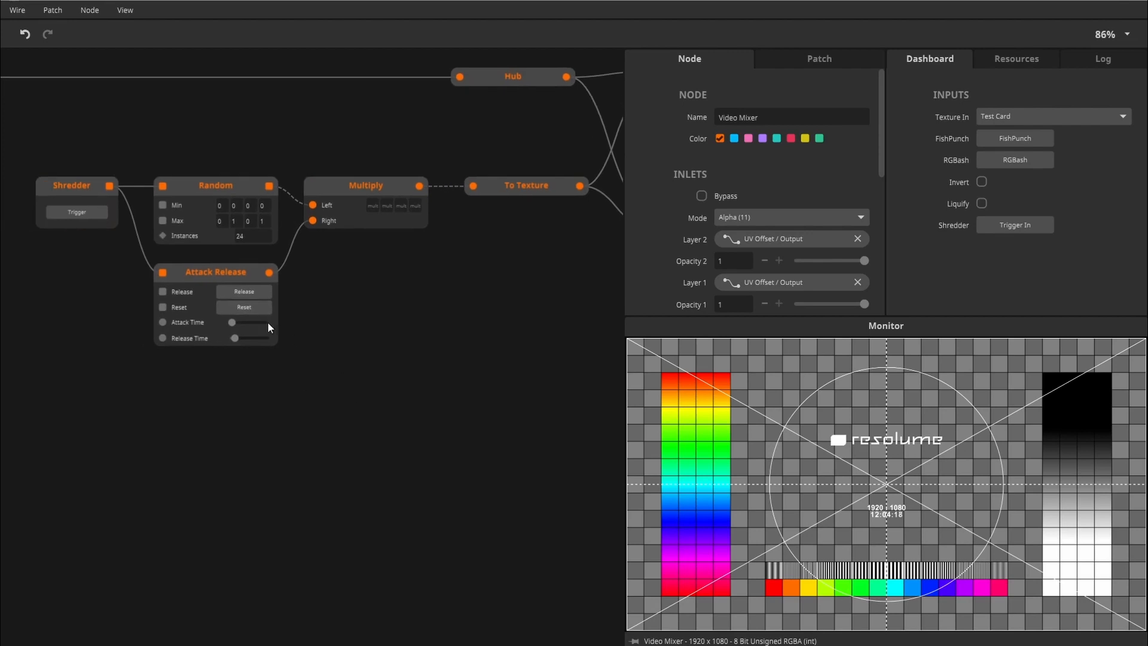
left_click(98, 181)
left_click_drag(109, 186, 66, 356)
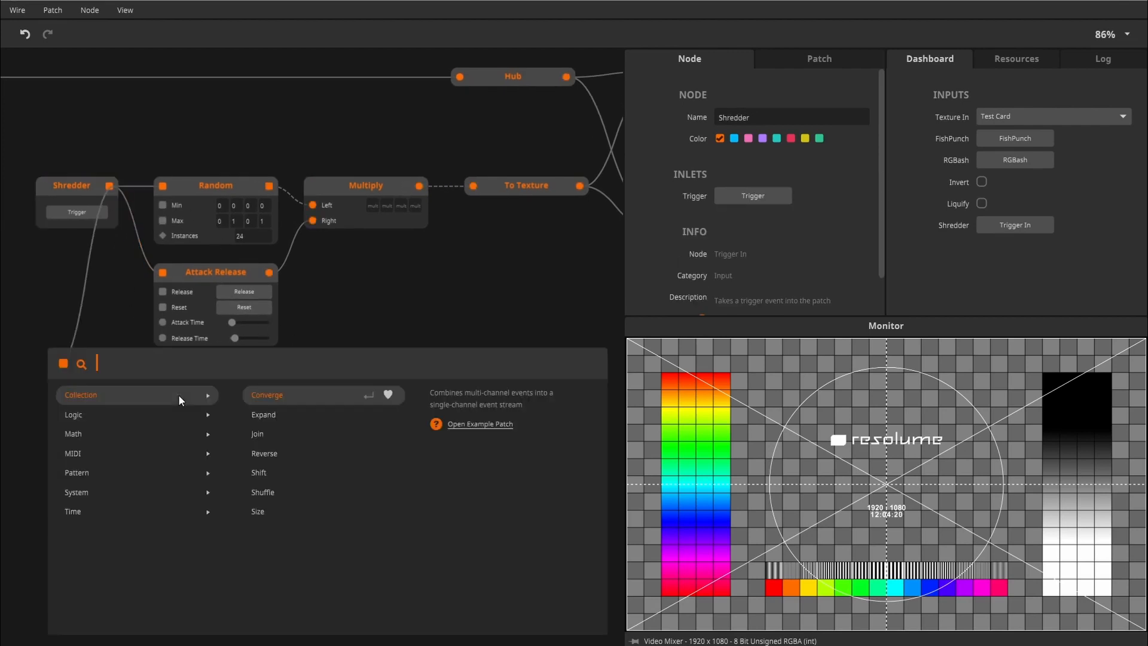
type("rand")
left_click(179, 395)
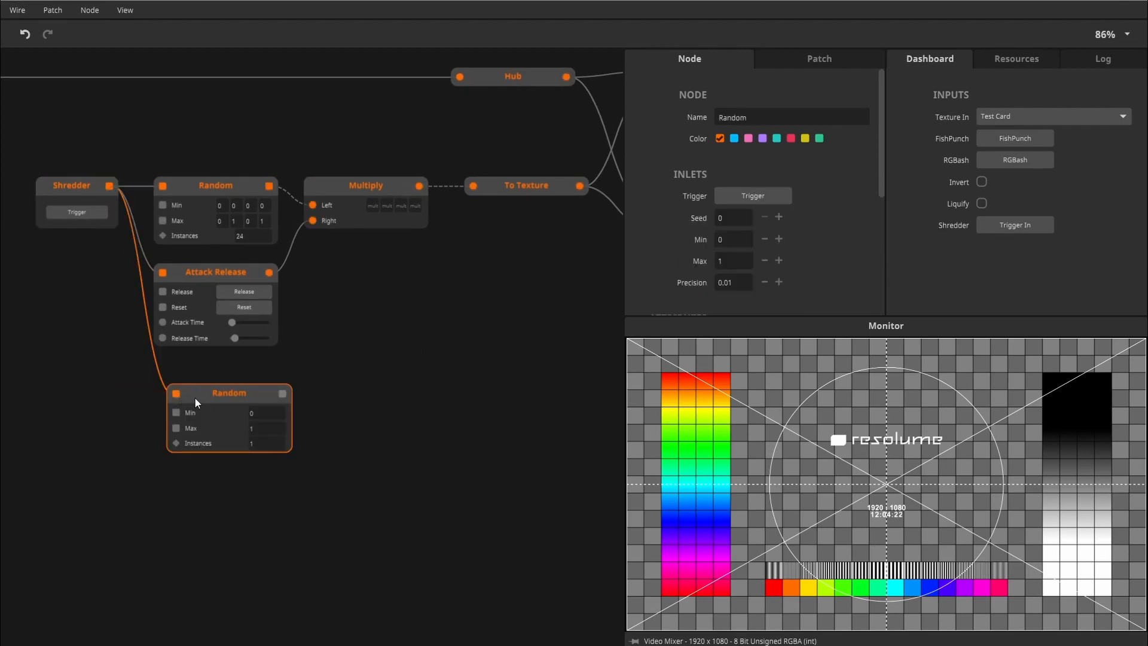
left_click_drag(185, 397, 237, 392)
Set the second Random node's Min to -1 and its Instances to 2.
left_click(252, 412)
left_click(252, 402)
type("-1")
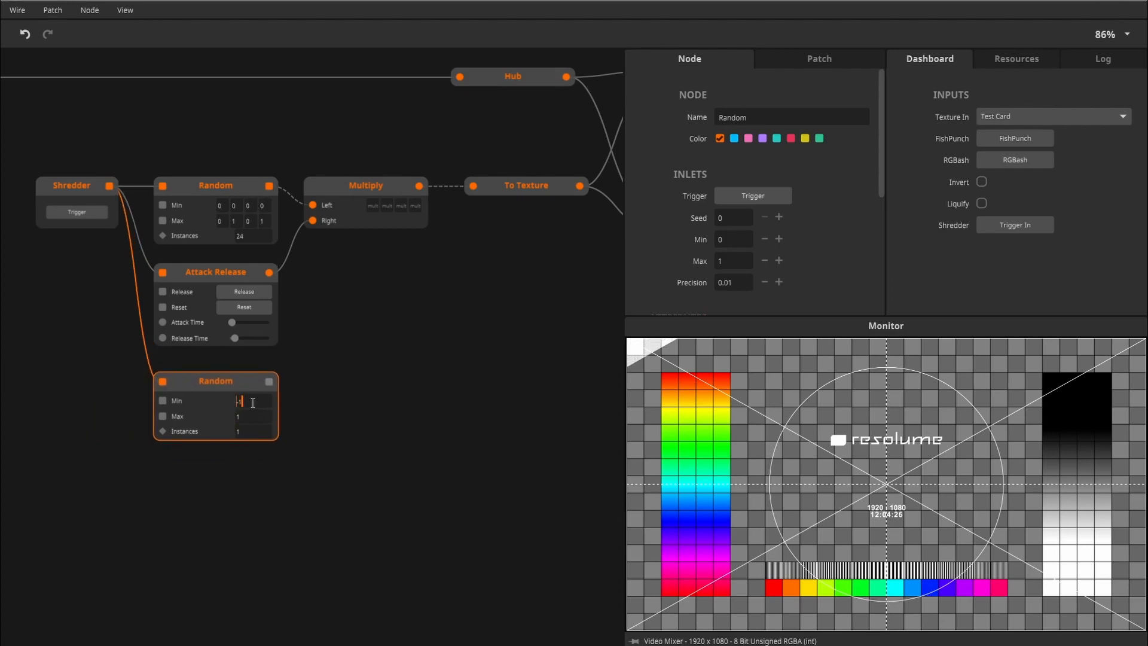
key("Return")
left_click_drag(340, 413, 345, 361)
scroll(333, 359, "up", 3)
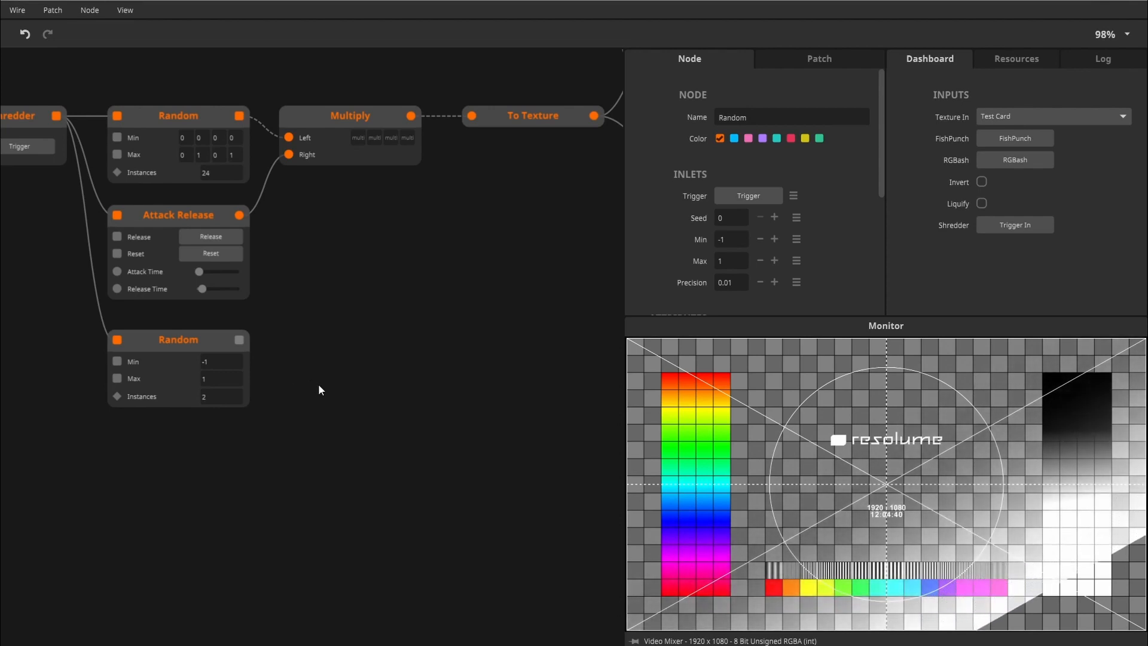
Add a Within node fed by the second Random node's output.
left_click_drag(239, 340, 310, 372)
type("within")
key("Return")
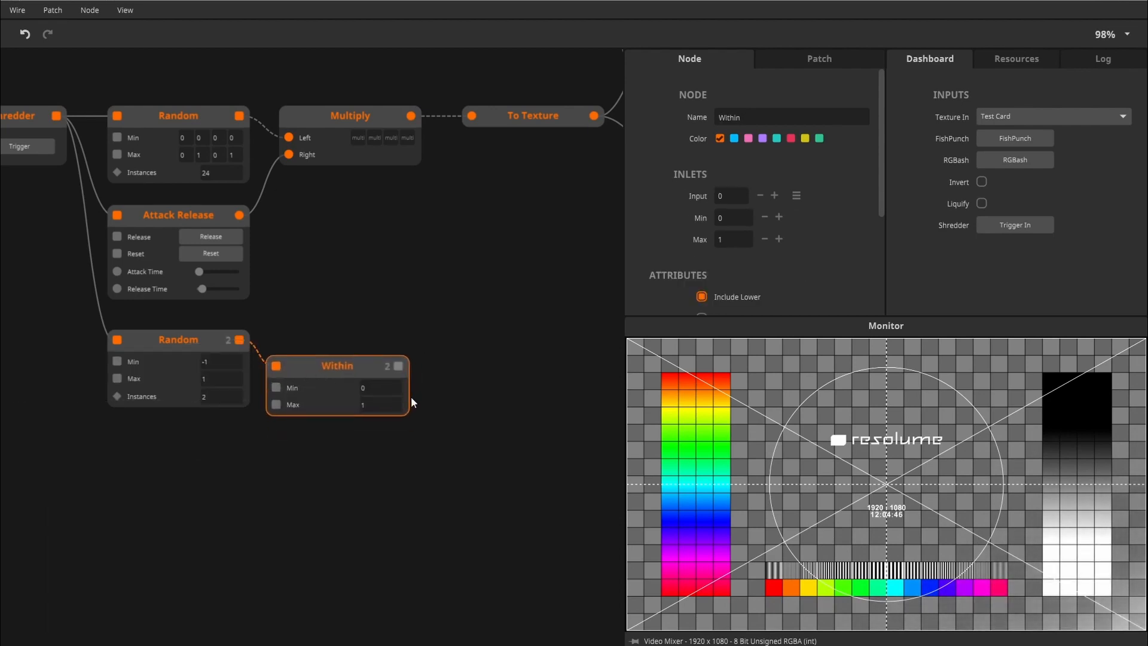
Set the Within node's Min to -0.2 and Max to 0.2, and move the node slightly down.
scroll(411, 397, "up", 2)
left_click_drag(381, 387, 390, 474)
left_click_drag(389, 391, 392, 460)
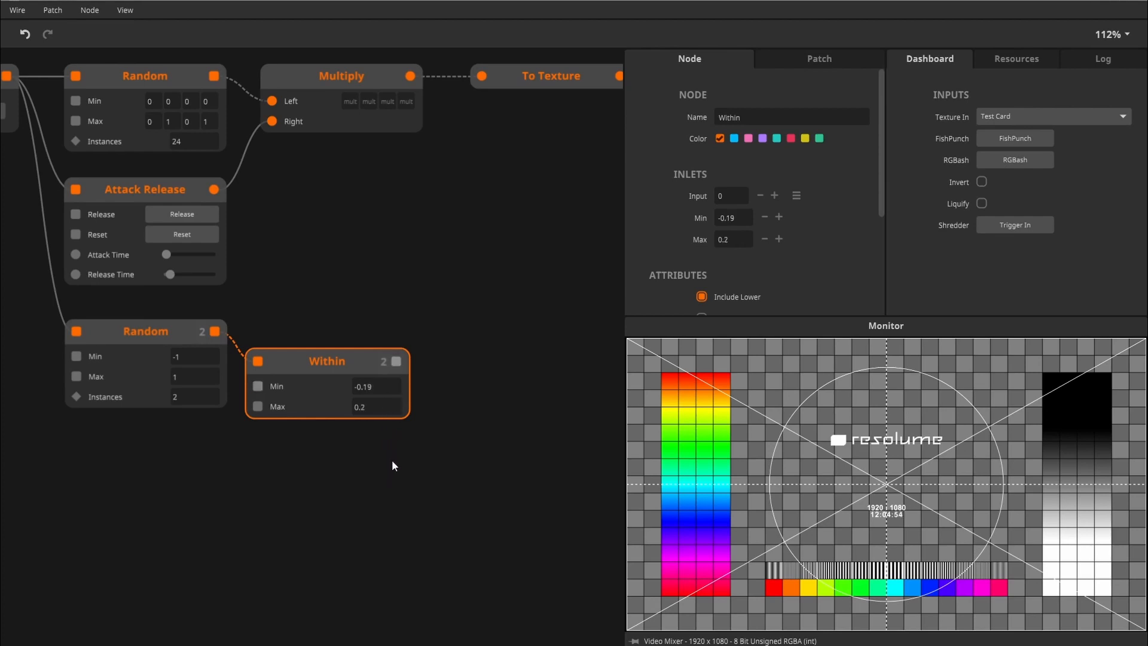
left_click_drag(342, 363, 343, 379)
mouse_move(408, 383)
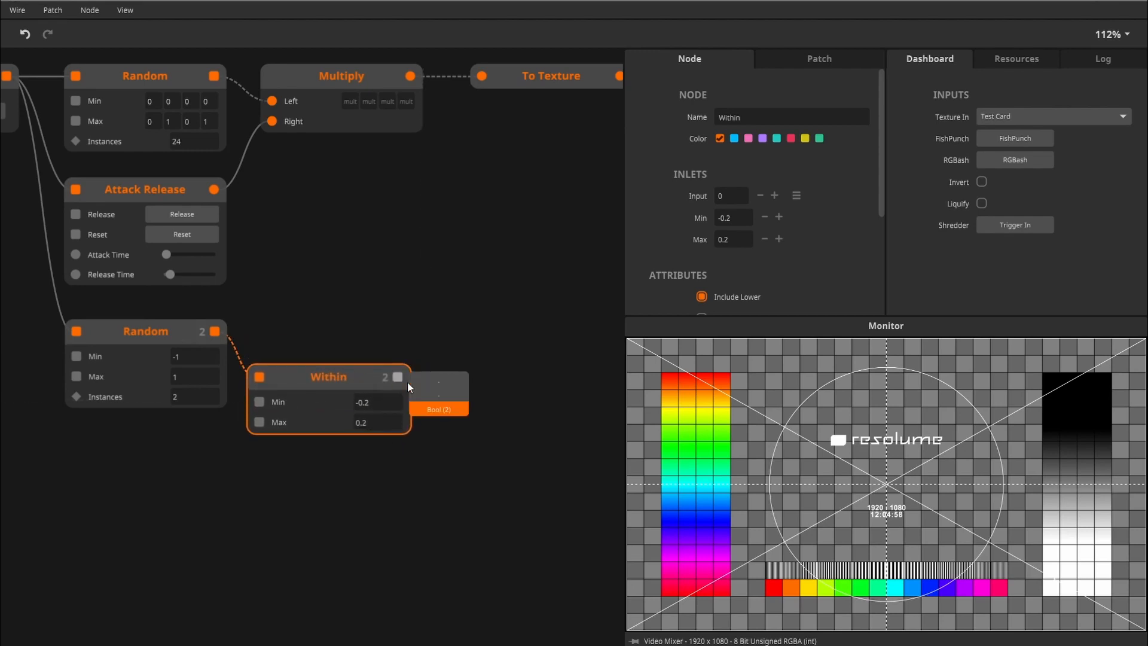
Place an Add node beyond Within and wire the second Random node's output to its Left inlet.
double_click(473, 351)
type("add")
left_click(115, 296)
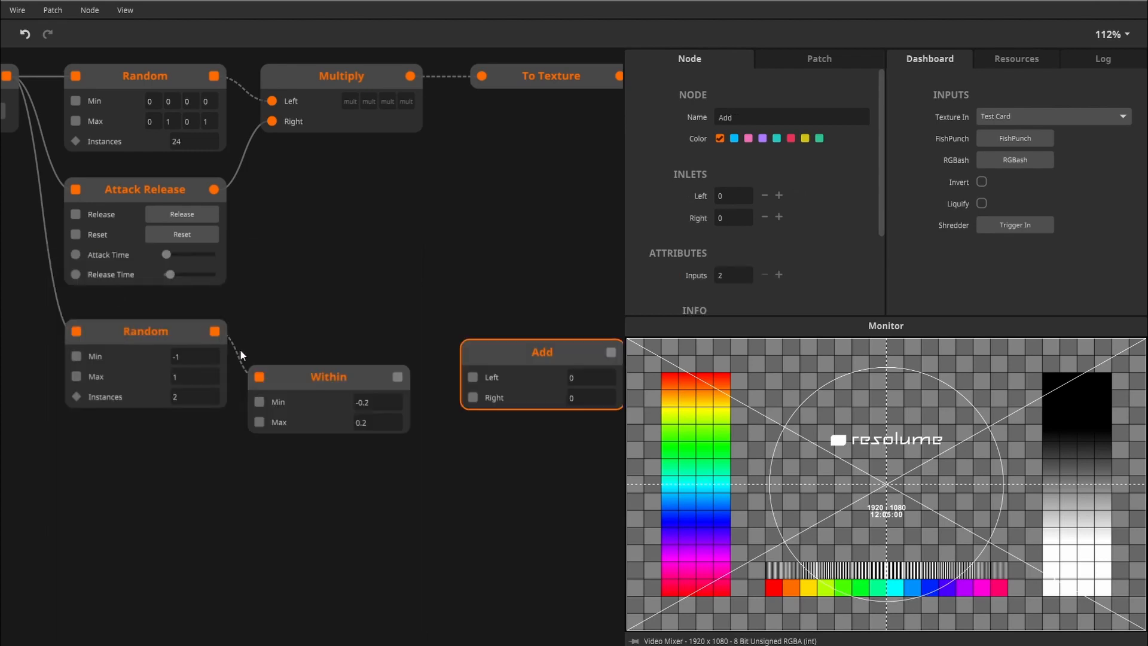
left_click_drag(215, 332, 473, 377)
left_click_drag(518, 351, 509, 316)
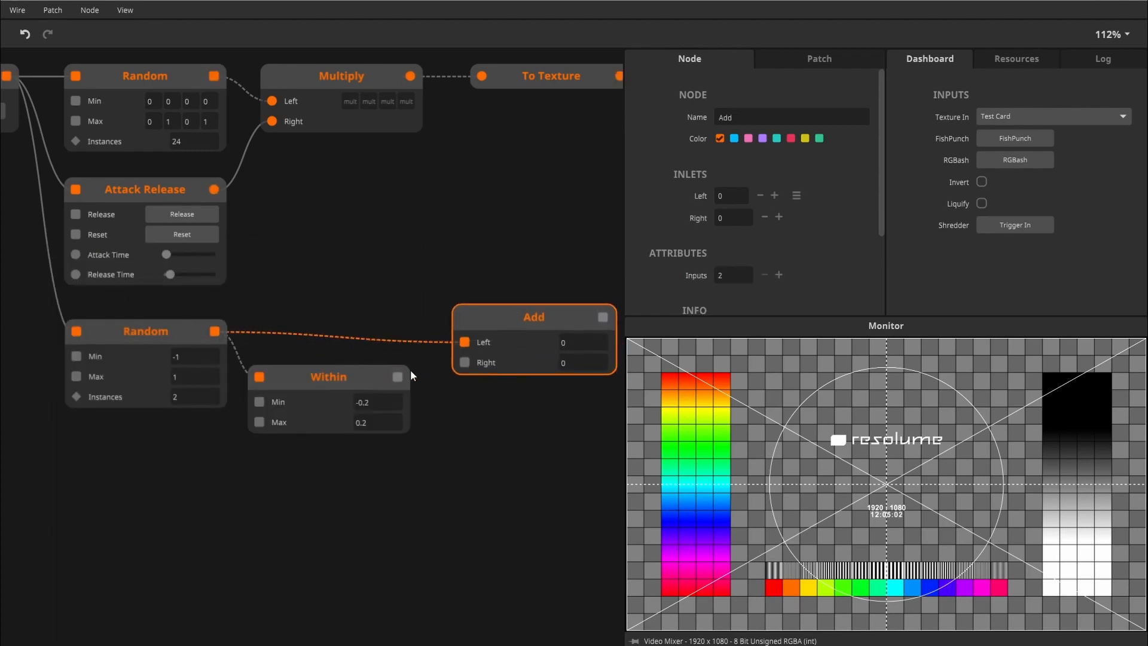
Wire the Within node's output to the Add node's Right inlet and move the Add node level with Within.
left_click_drag(397, 376, 465, 363)
left_click_drag(522, 332, 518, 331)
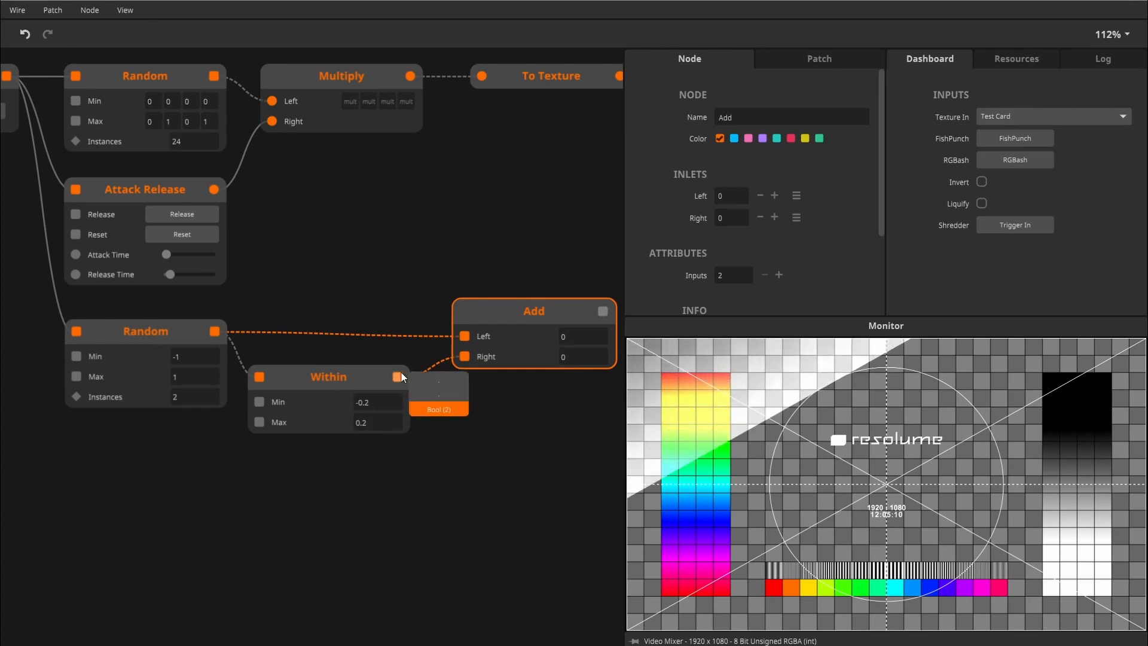
left_click_drag(504, 337, 497, 352)
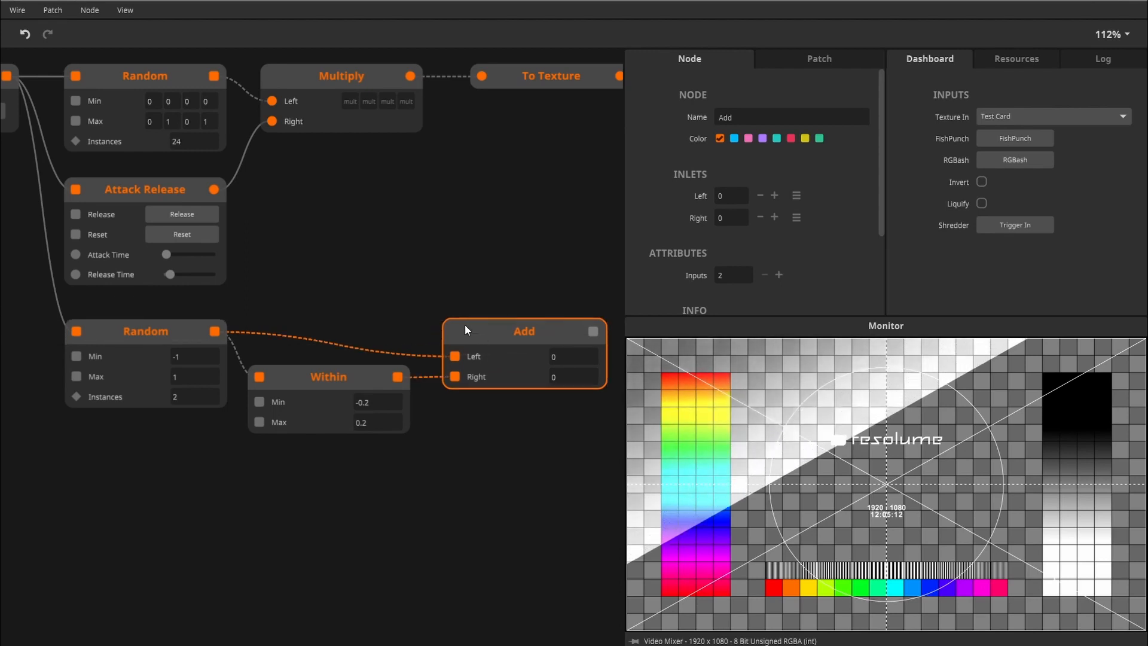
Insert a Split node fed by the Add node's output.
left_click_drag(450, 291, 243, 289)
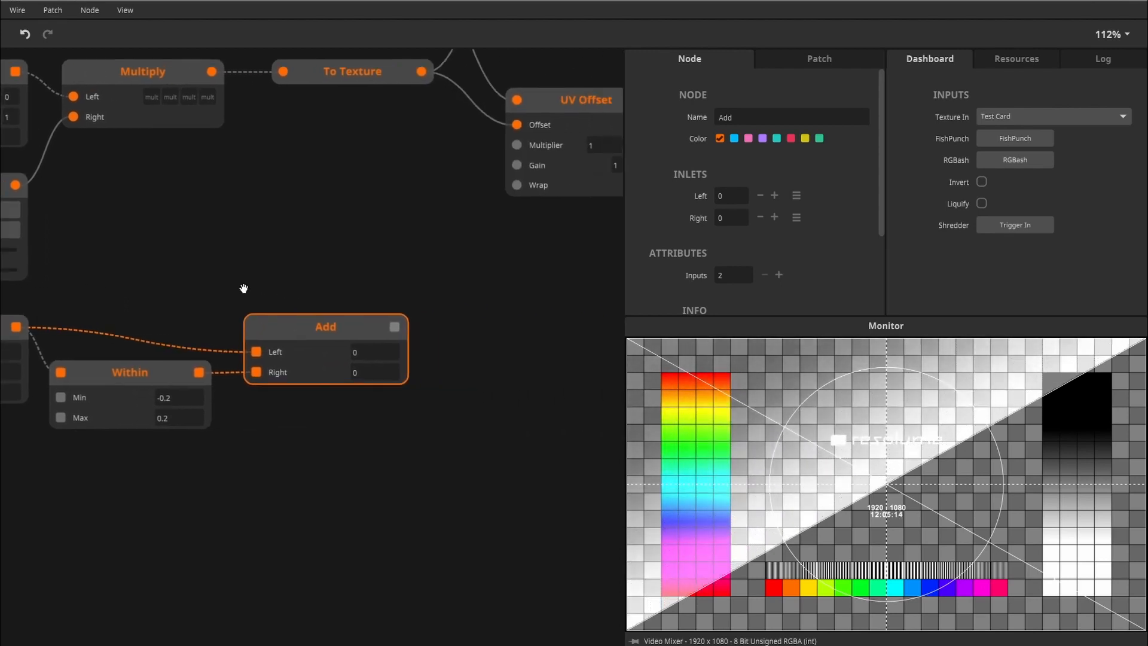
left_click_drag(361, 267, 297, 291)
left_click_drag(303, 348, 275, 335)
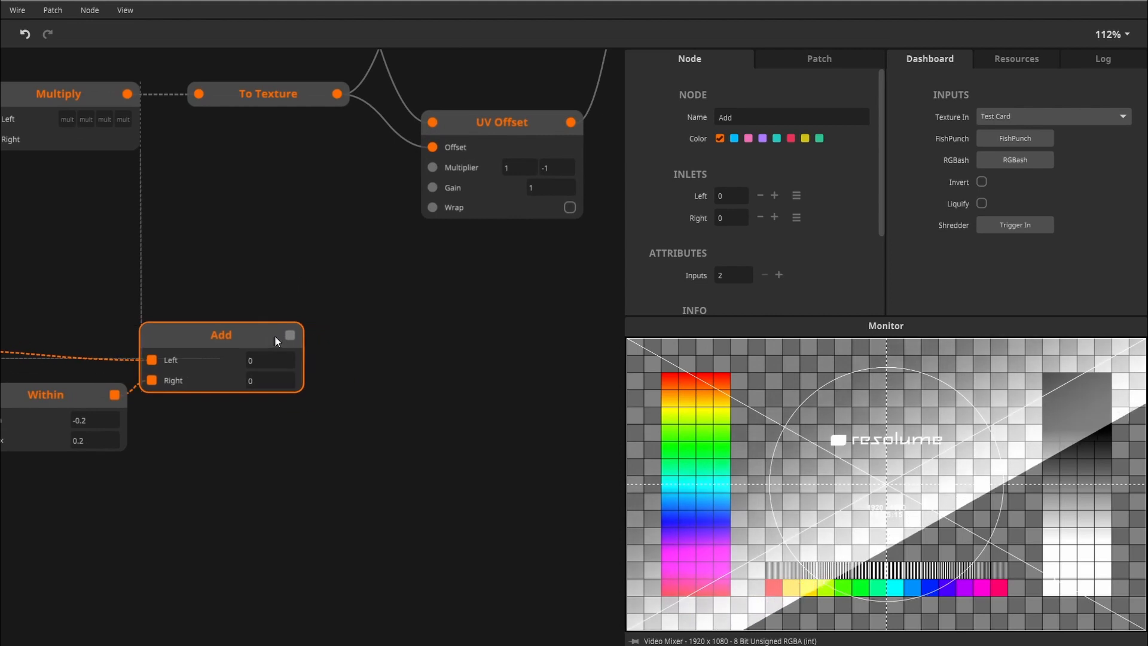
double_click(328, 335)
type("split")
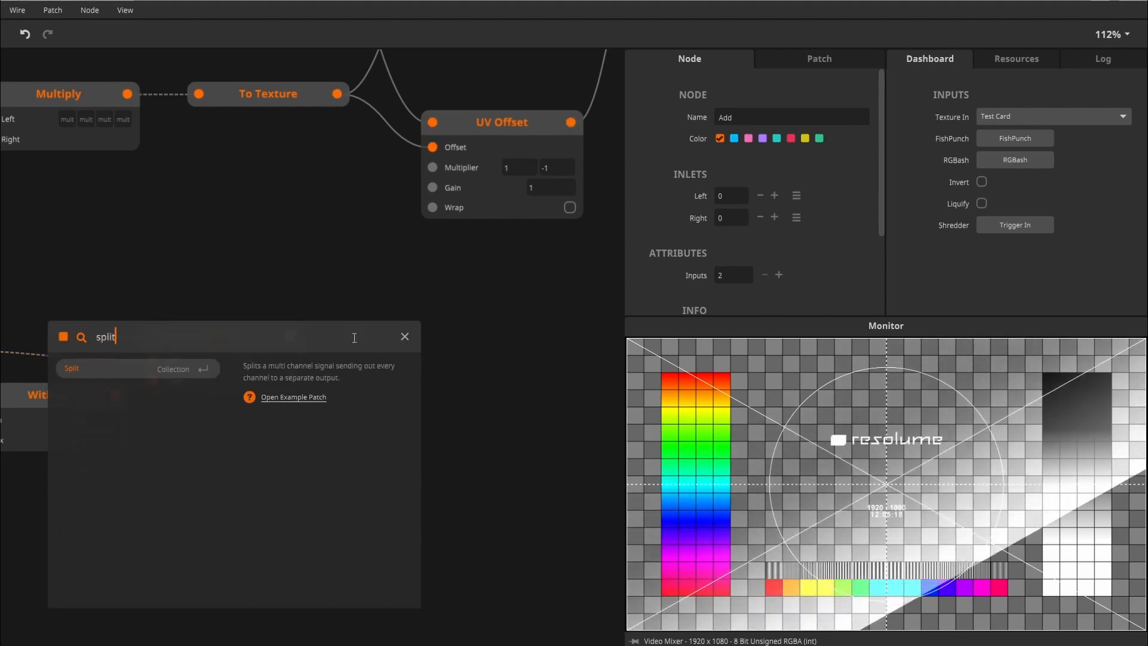
key("Return")
left_click_drag(471, 301, 338, 403)
Wire the Split's Channel 0 to the upper UV Offset's Gain and Channel 1 to the lower UV Offset's Gain.
scroll(338, 404, "down", 1)
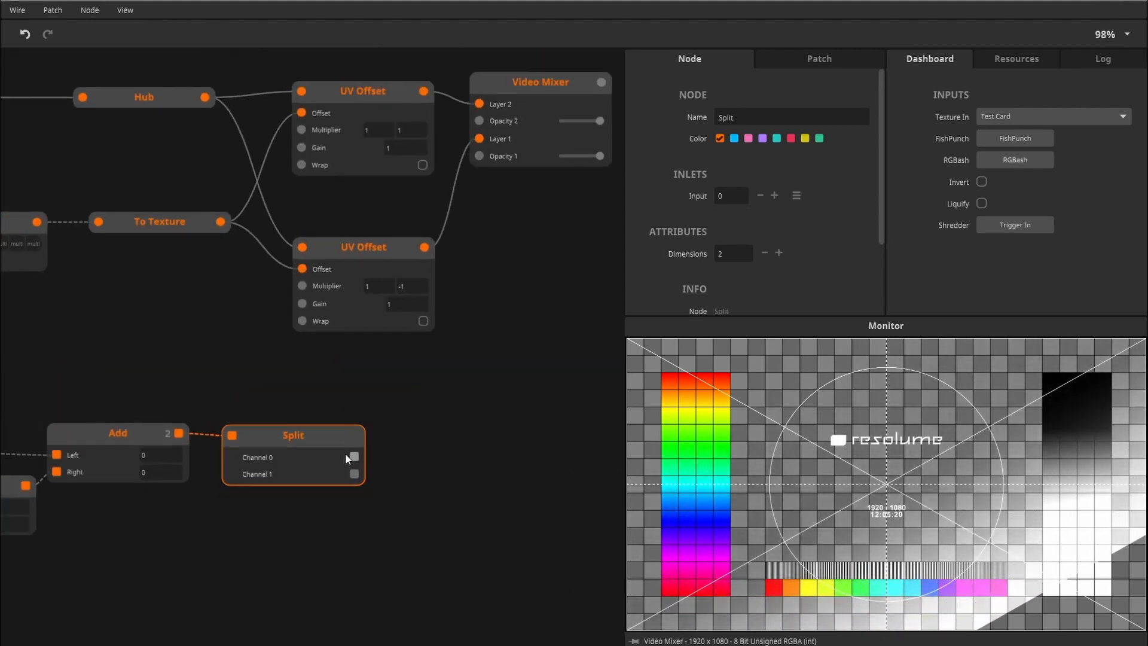
left_click_drag(354, 457, 293, 146)
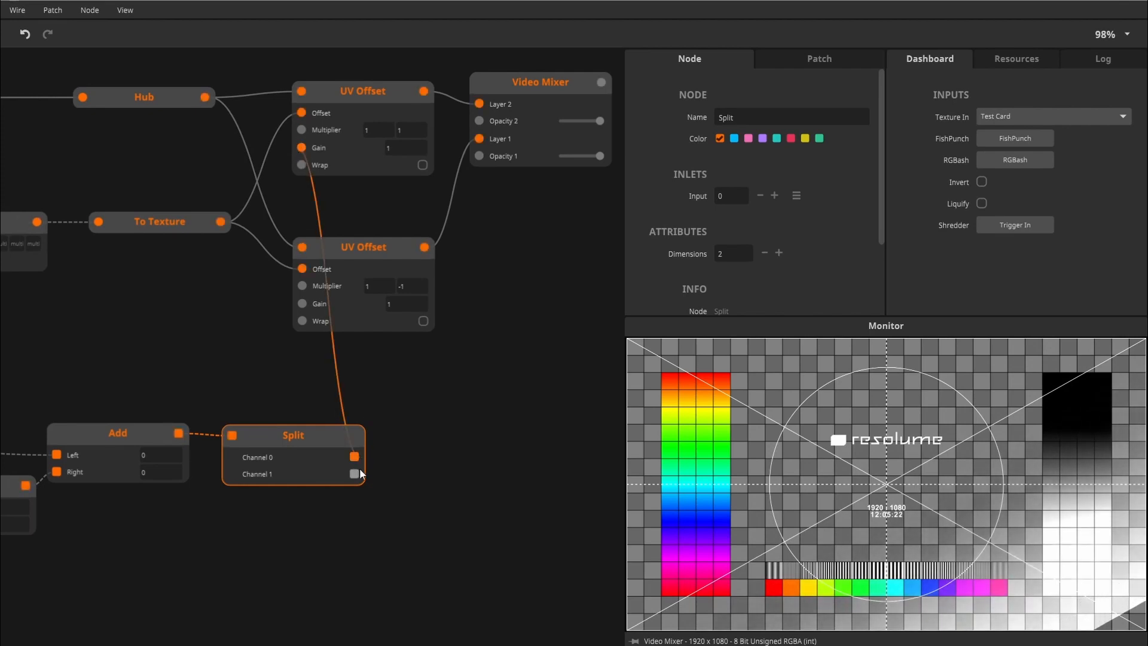
left_click_drag(354, 474, 302, 304)
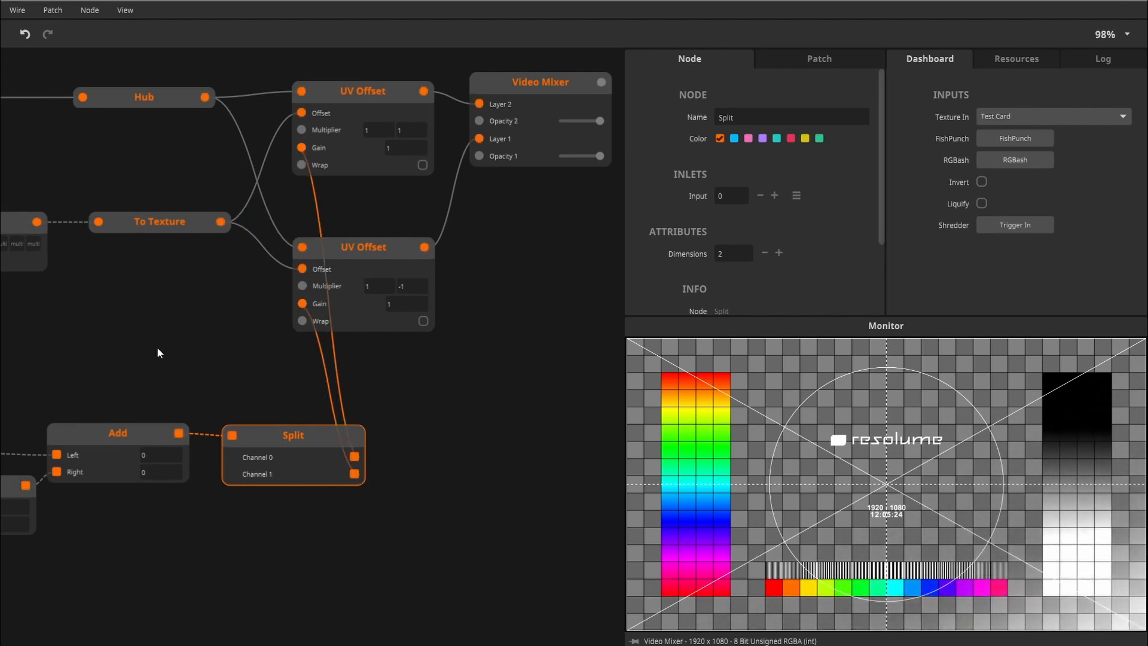
Trigger the Shredder several times with the Video Mixer selected to check the randomised offset directions in the monitor.
left_click_drag(157, 347, 328, 336)
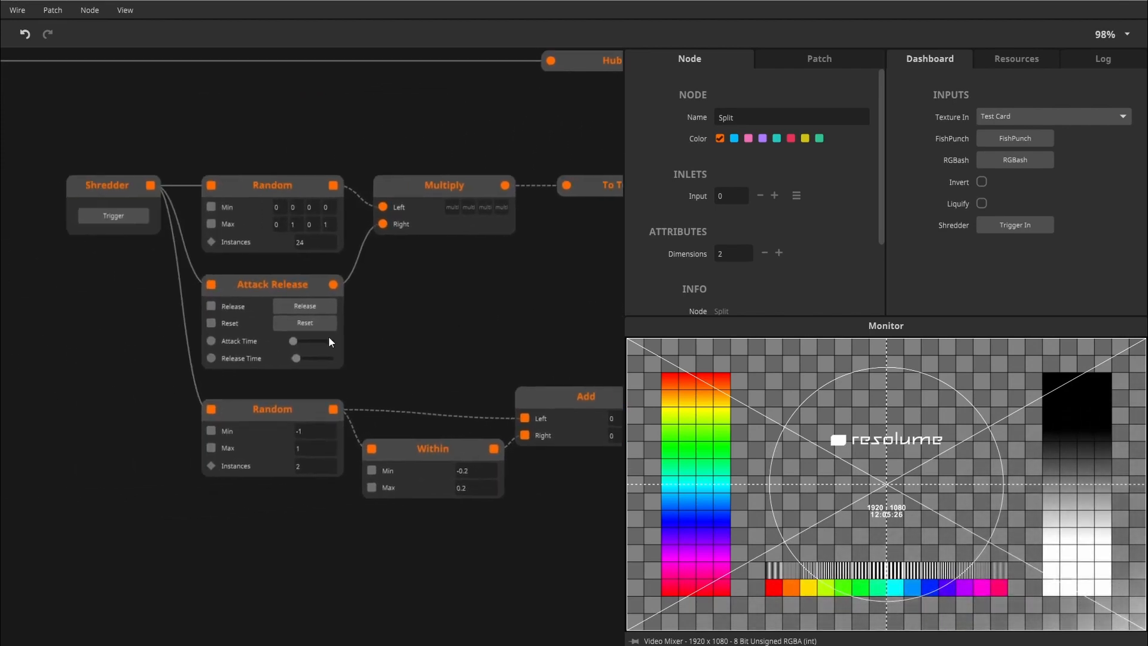
left_click(123, 216)
left_click_drag(492, 325, 375, 351)
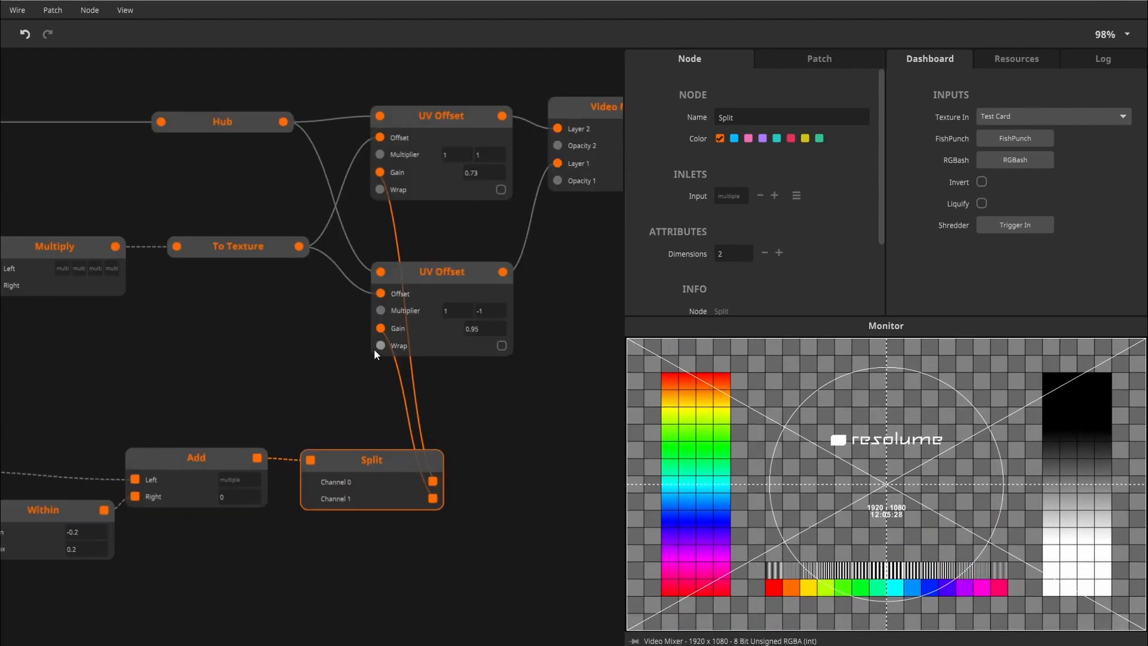
left_click(478, 200)
scroll(209, 386, "down", 3)
left_click_drag(52, 418, 410, 432)
left_click(84, 331)
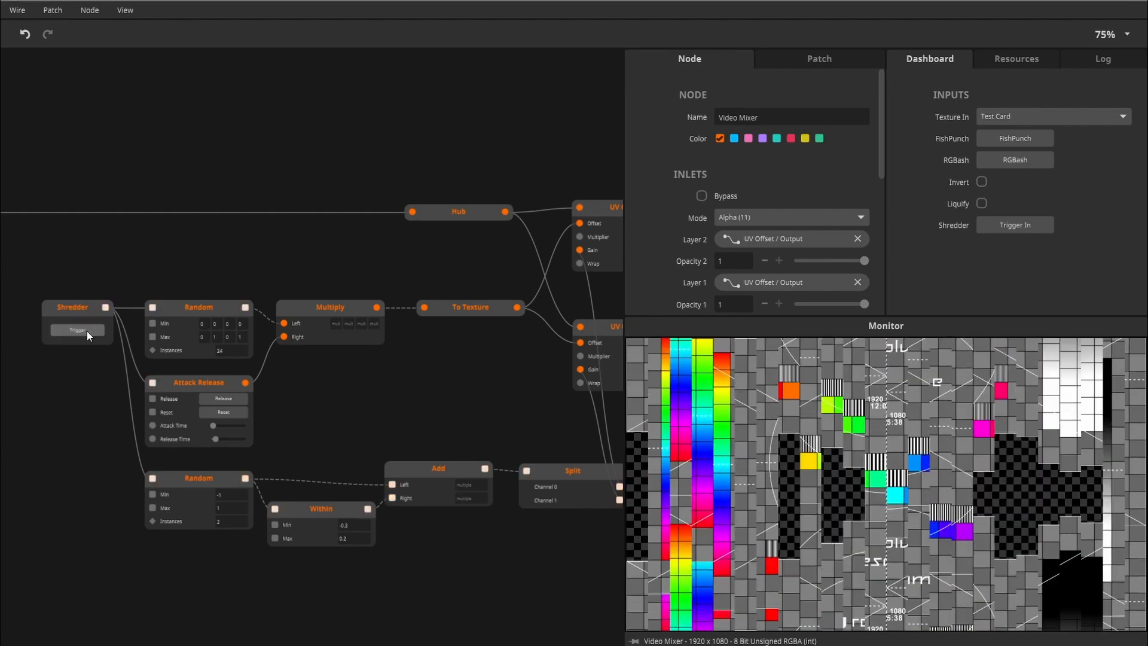
left_click(88, 331)
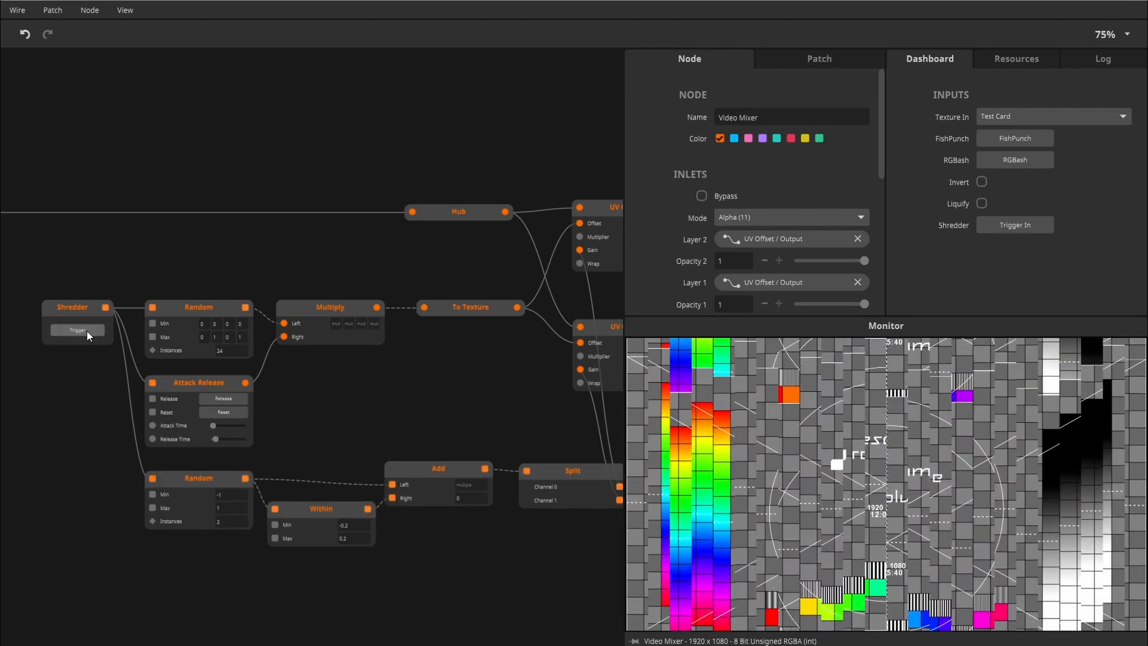
left_click(87, 332)
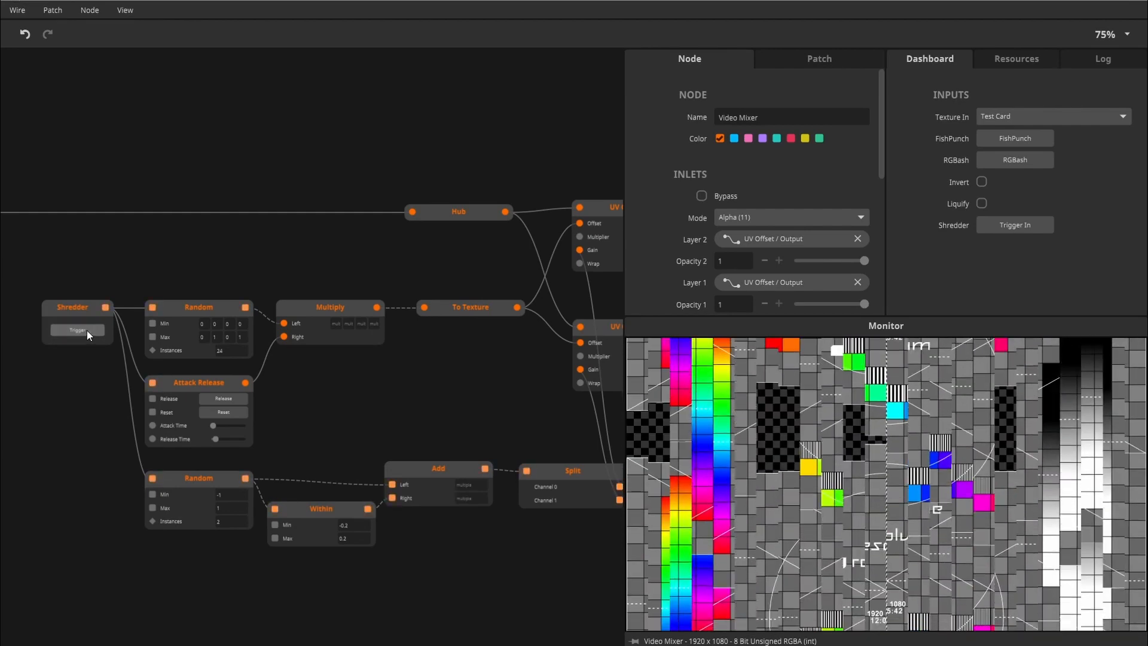
Set the Video Mixer's Inputs to 3 and reconnect the upper UV Offset to Layer 3 and the lower one to Layer 2.
left_click_drag(616, 424, 229, 418)
left_click_drag(400, 398, 379, 451)
scroll(374, 409, "up", 2)
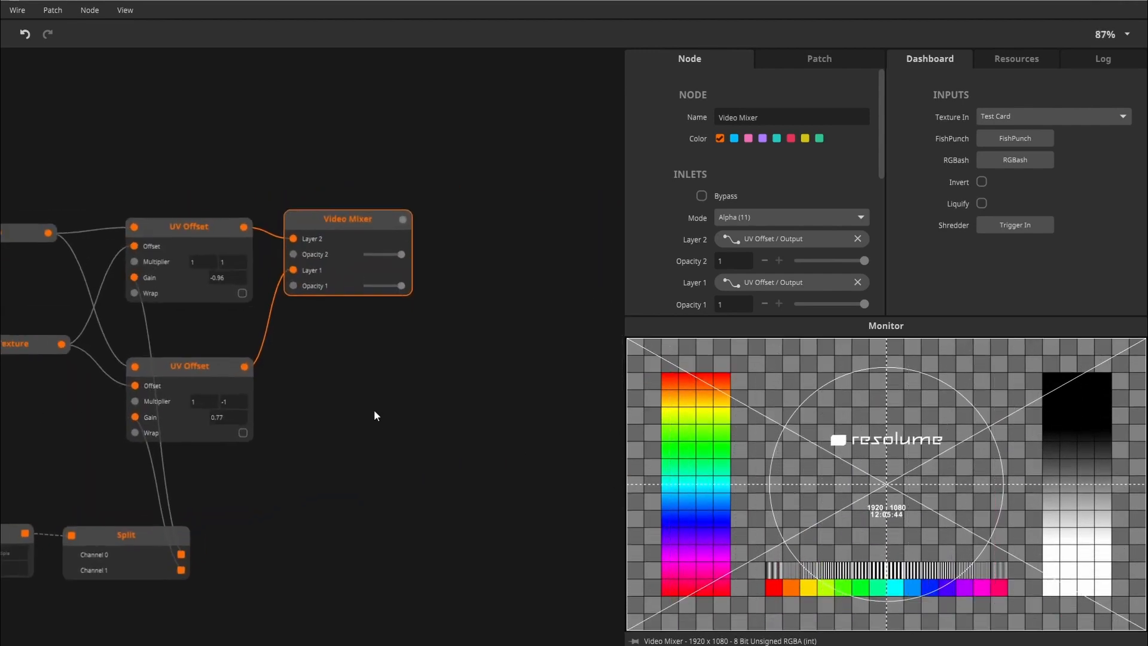
left_click_drag(281, 396, 326, 468)
scroll(381, 288, "up", 2)
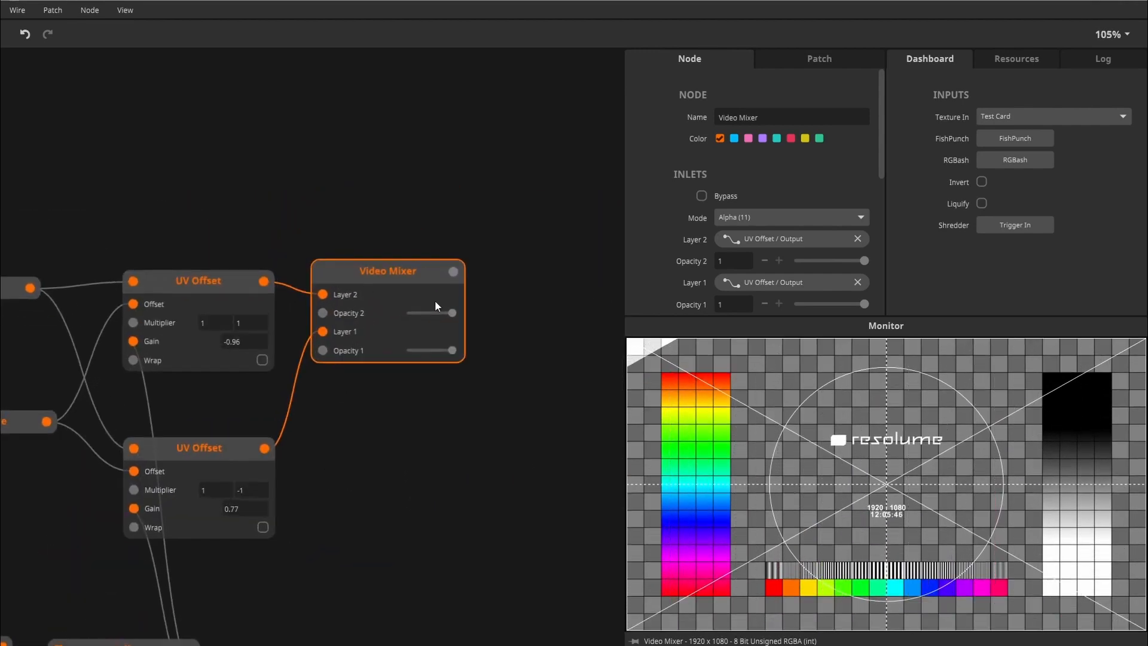
scroll(778, 232, "down", 3)
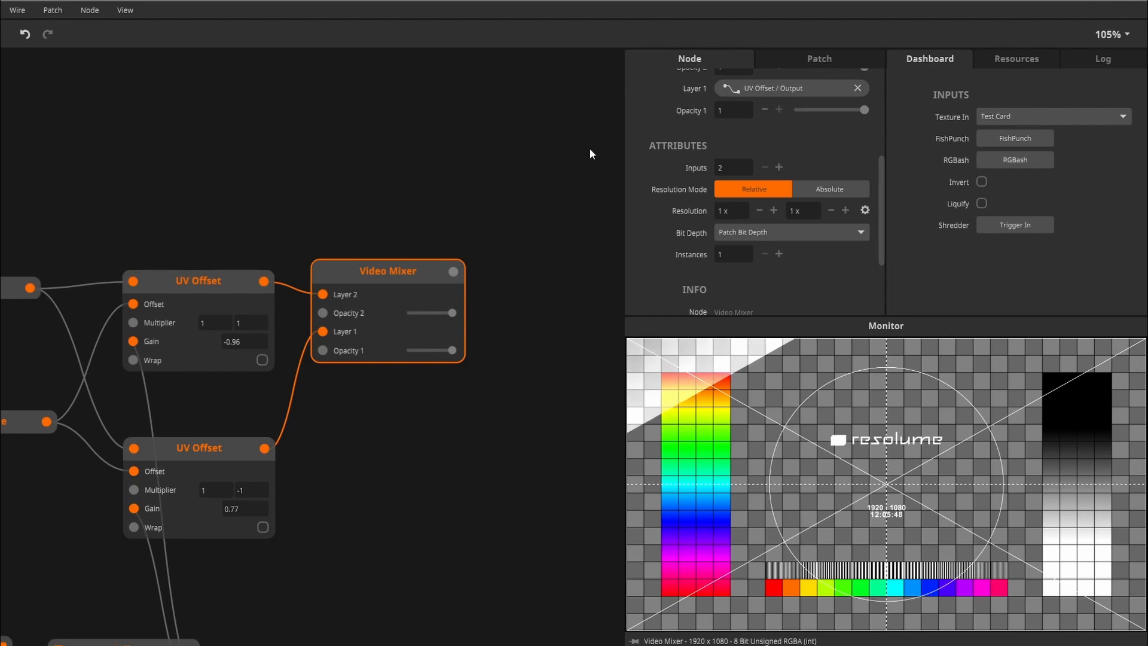
left_click(437, 203)
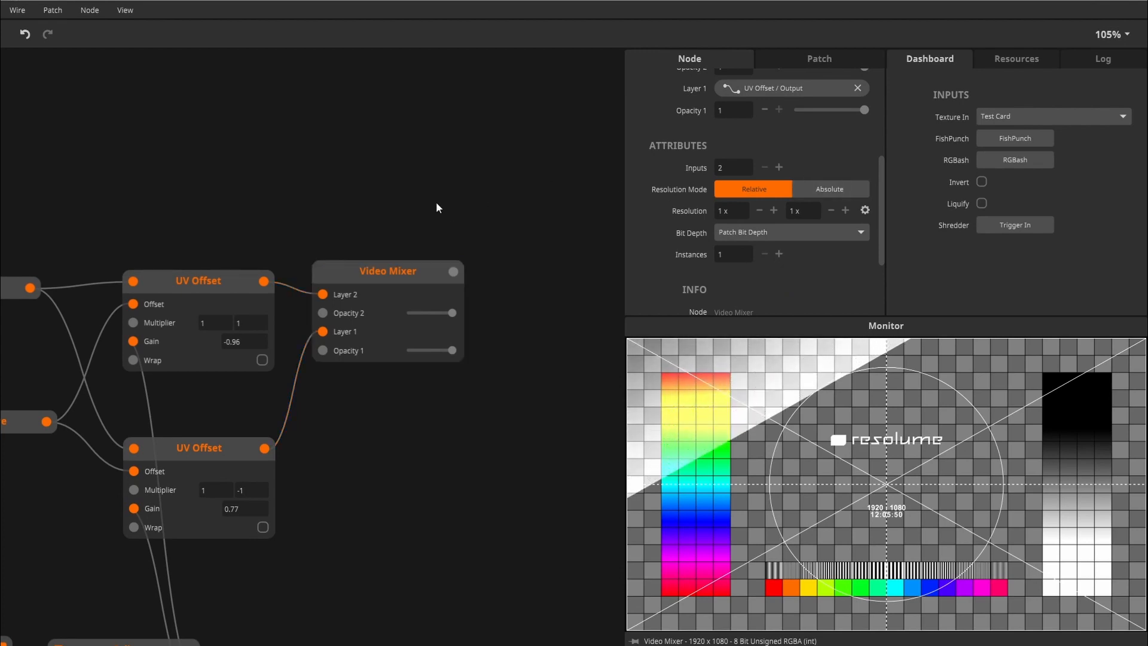
left_click(410, 264)
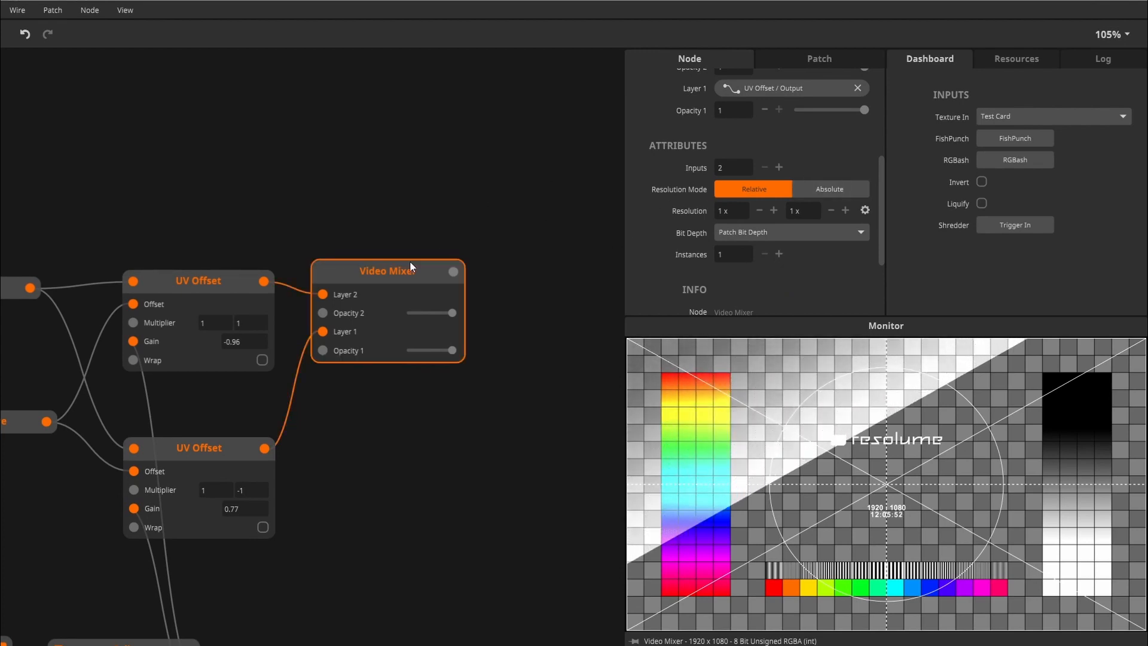
left_click(780, 169)
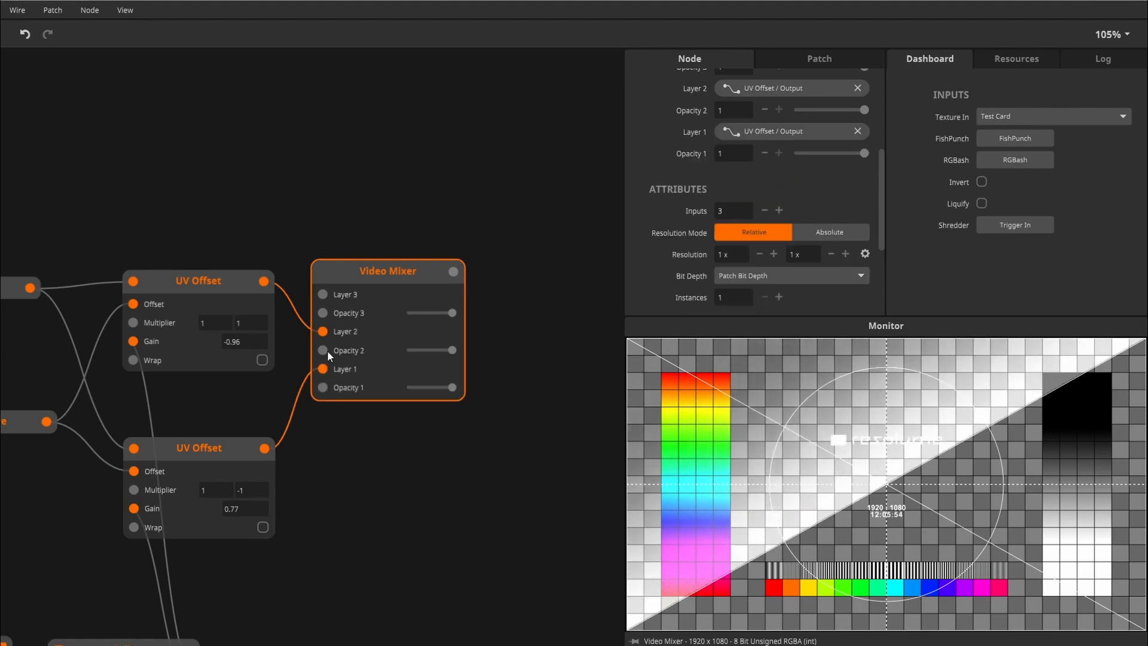
left_click_drag(323, 331, 324, 295)
left_click_drag(322, 369, 324, 332)
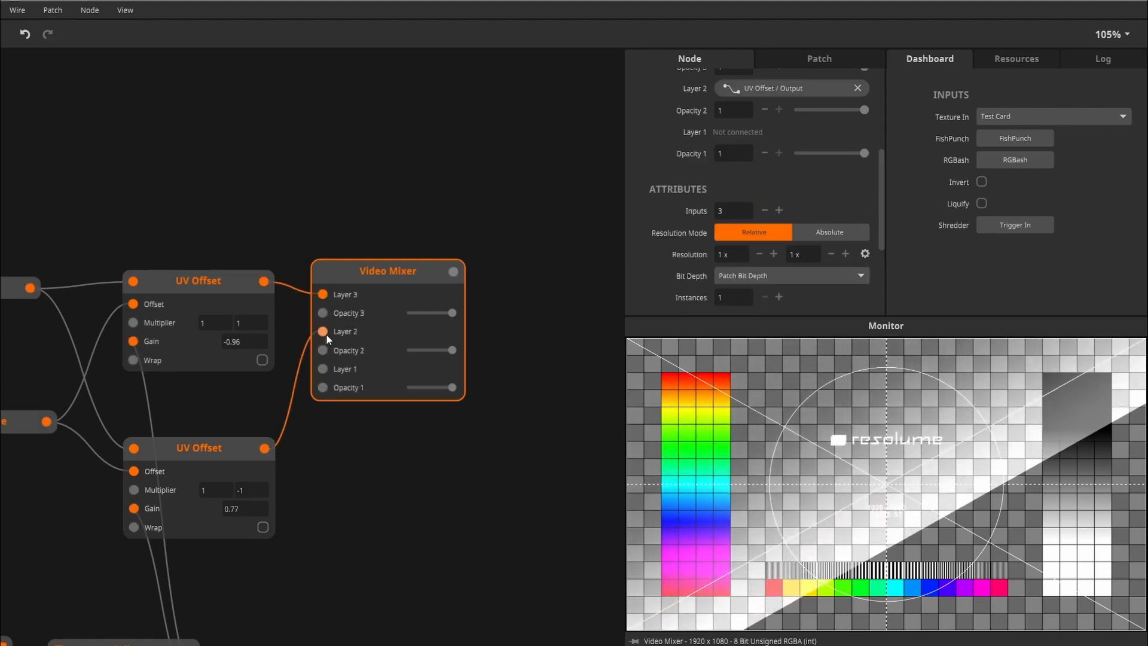
Lower the Video Mixer's Opacity 1 to about 0.54 and feed its output back into Layer 1 through a Delay node placed above it.
left_click_drag(452, 394, 431, 392)
left_click_drag(453, 271, 322, 369)
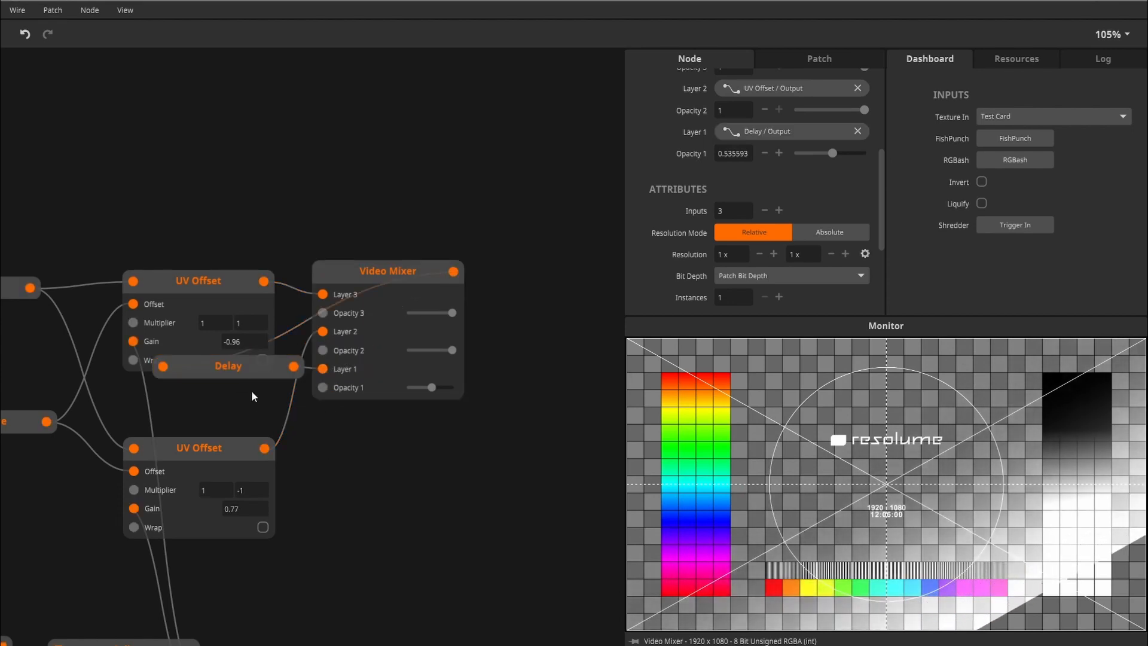
left_click_drag(251, 361, 393, 227)
Trigger the Shredder once and raise the Video Mixer's Opacity 1 to about 0.74.
left_click(419, 272)
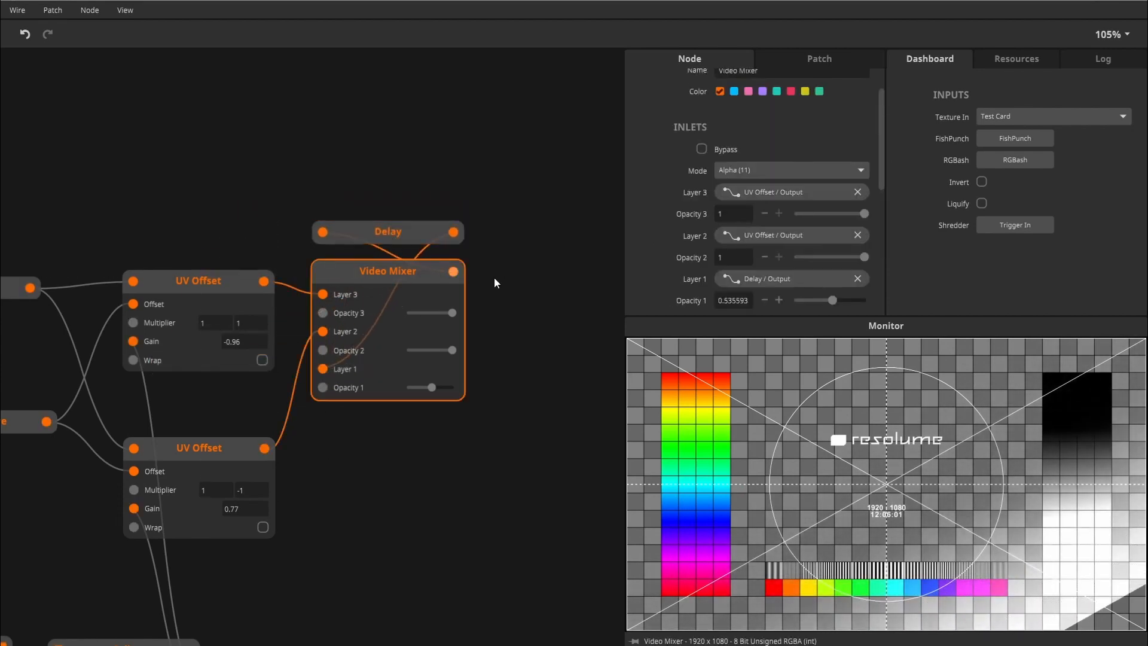
left_click(1026, 226)
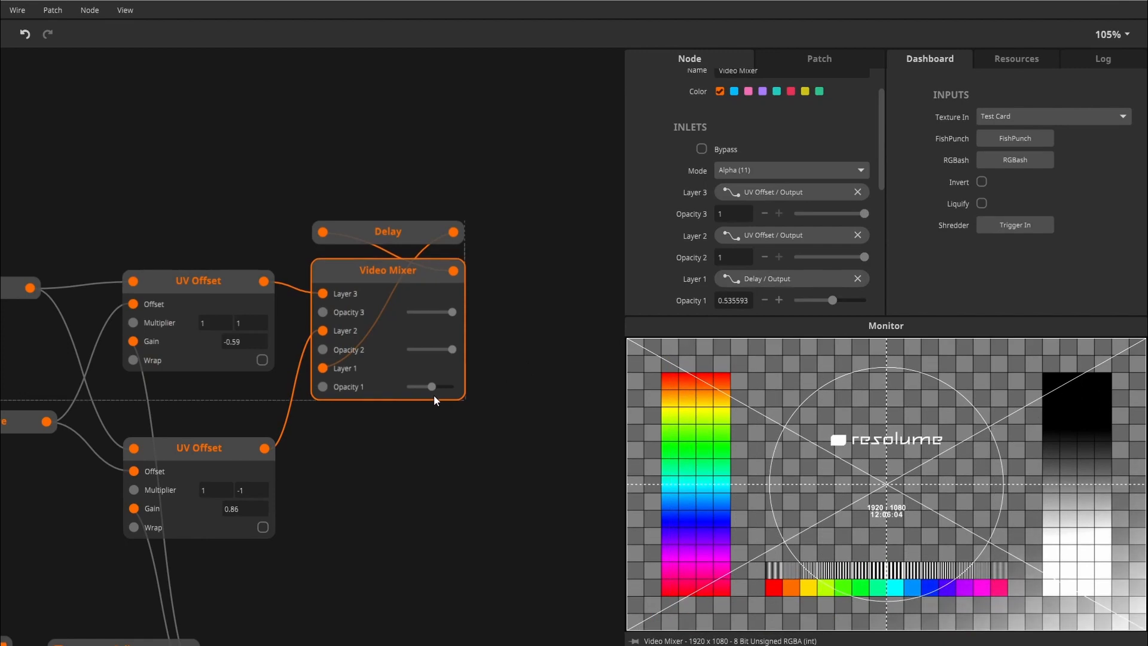
left_click_drag(436, 391, 441, 392)
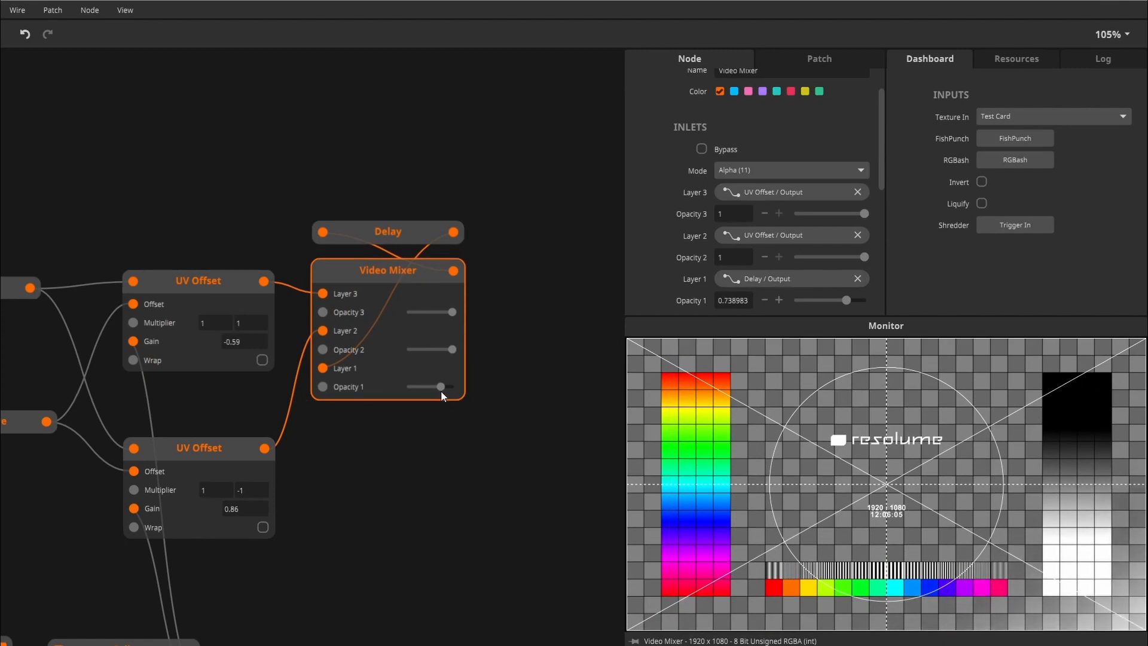
Trigger the Shredder repeatedly to check the feedback trails in the monitor.
left_click(1013, 226)
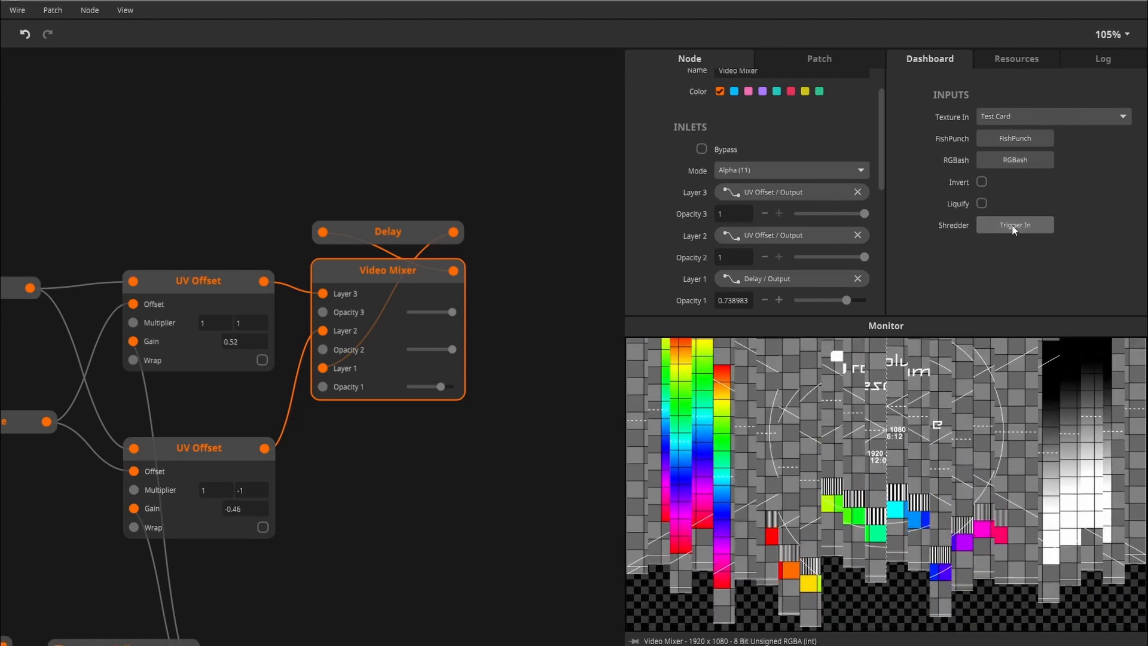
left_click(1014, 230)
left_click(1014, 230)
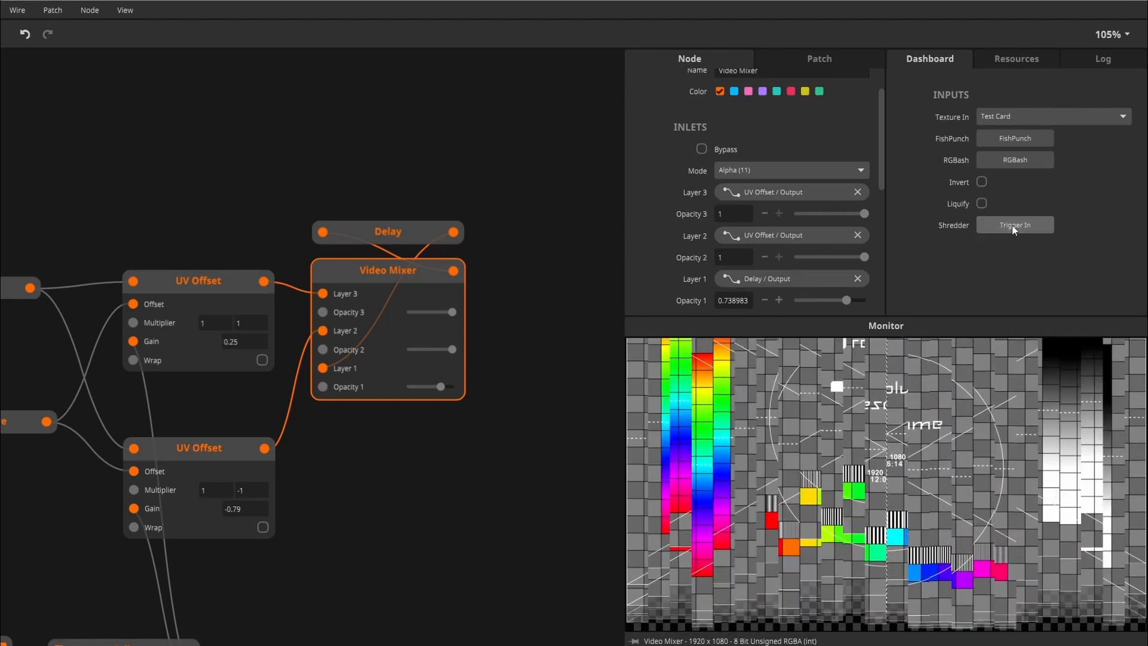
left_click(1014, 230)
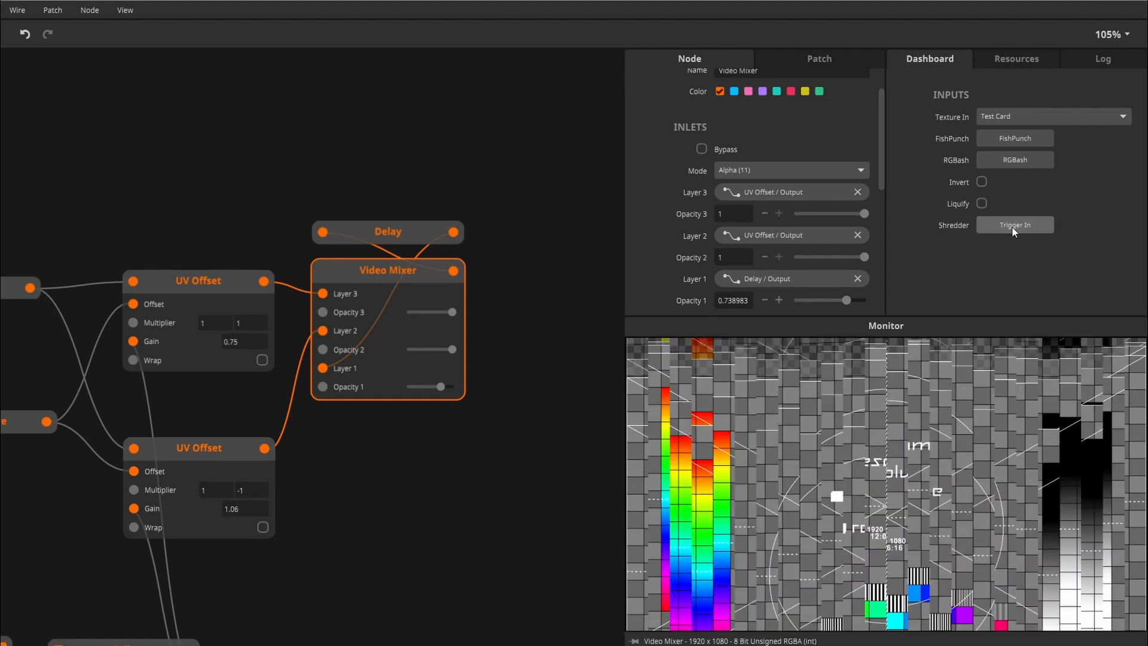
left_click(1014, 230)
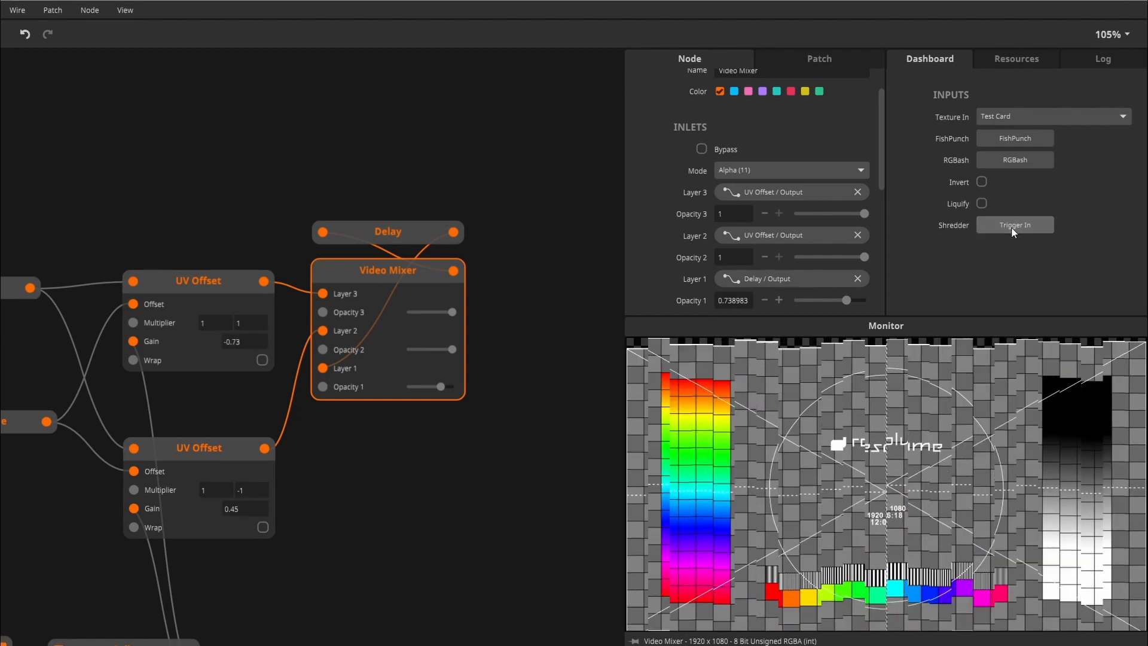
left_click(497, 286)
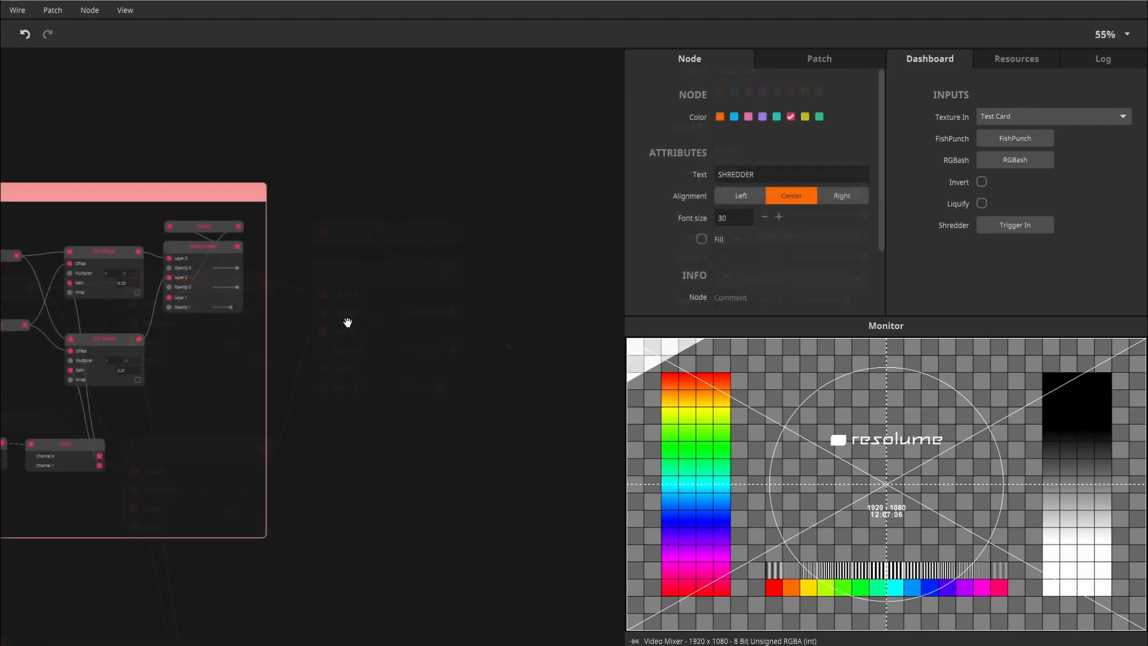
Add a second Video Mixer outside the SHREDDER frame, with its Layer 1 fed by the Shredder's Video Mixer output.
left_click_drag(342, 322, 474, 321)
left_click_drag(175, 224, 281, 223)
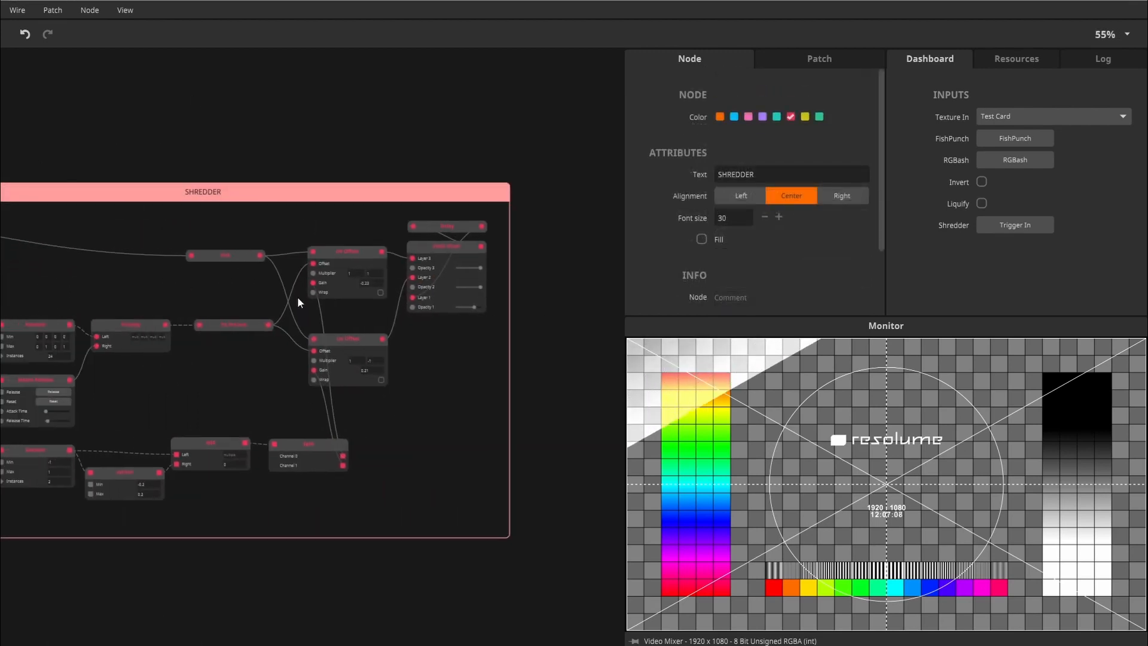
left_click_drag(357, 143, 121, 120)
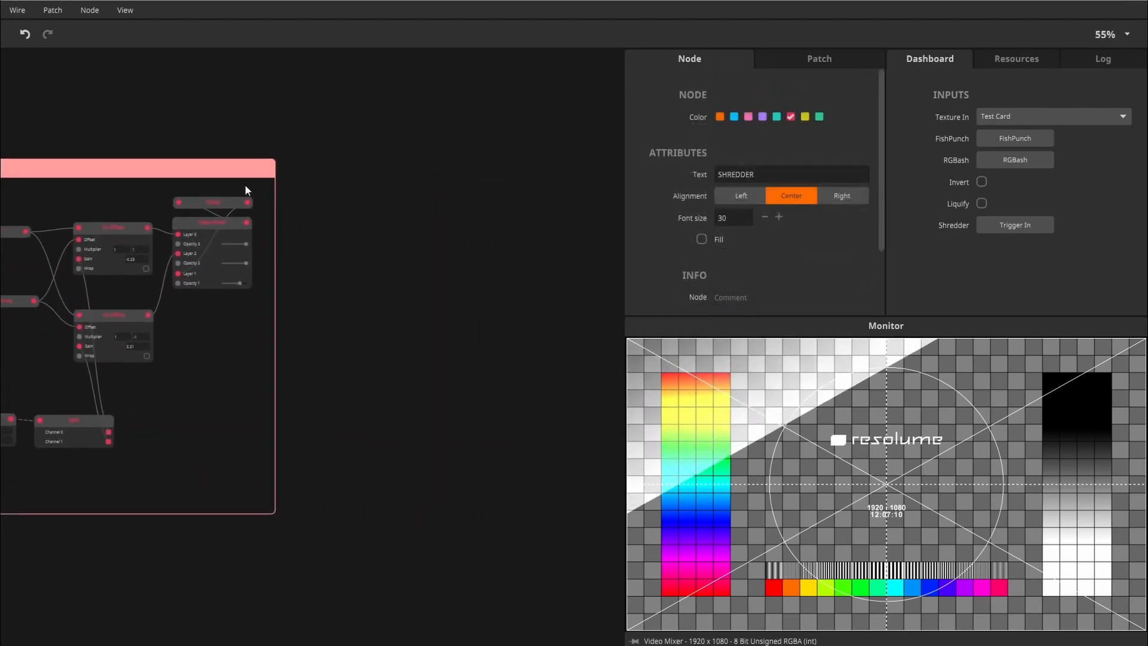
left_click_drag(437, 246, 354, 253)
scroll(422, 278, "up", 1)
scroll(354, 252, "up", 1)
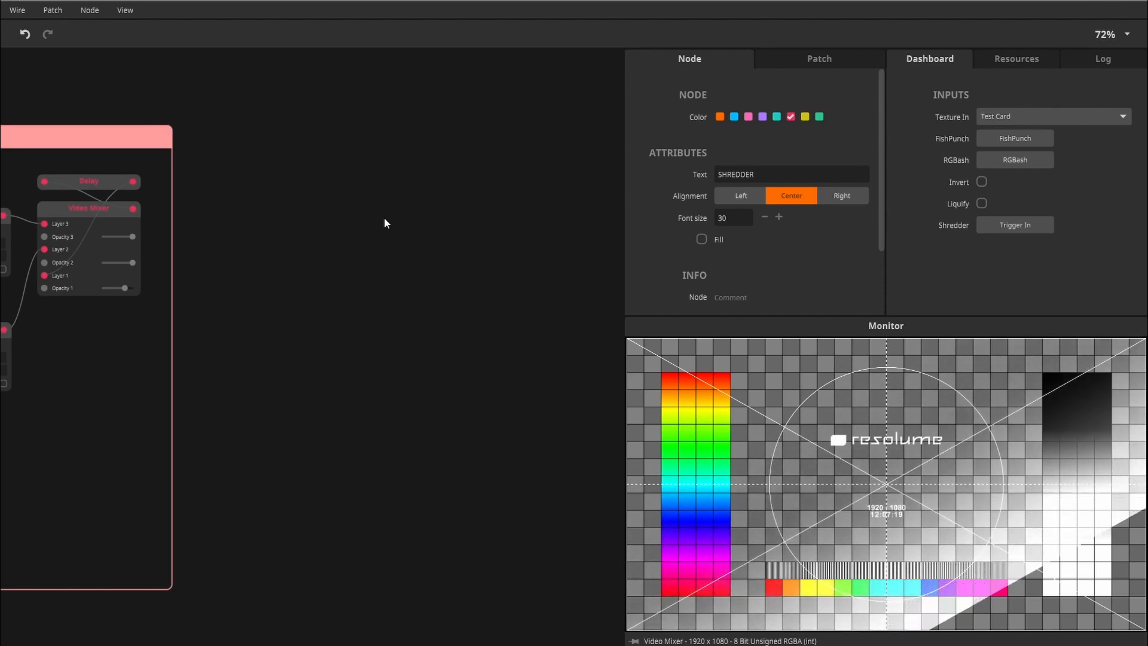
scroll(320, 244, "up", 1)
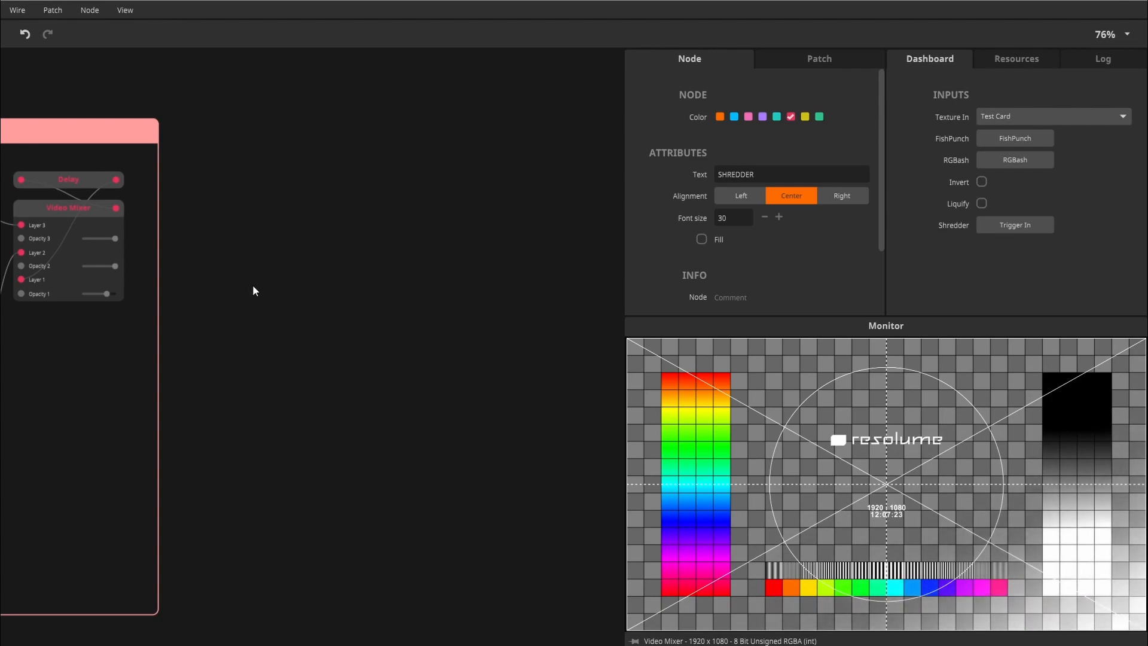
left_click_drag(120, 212, 342, 286)
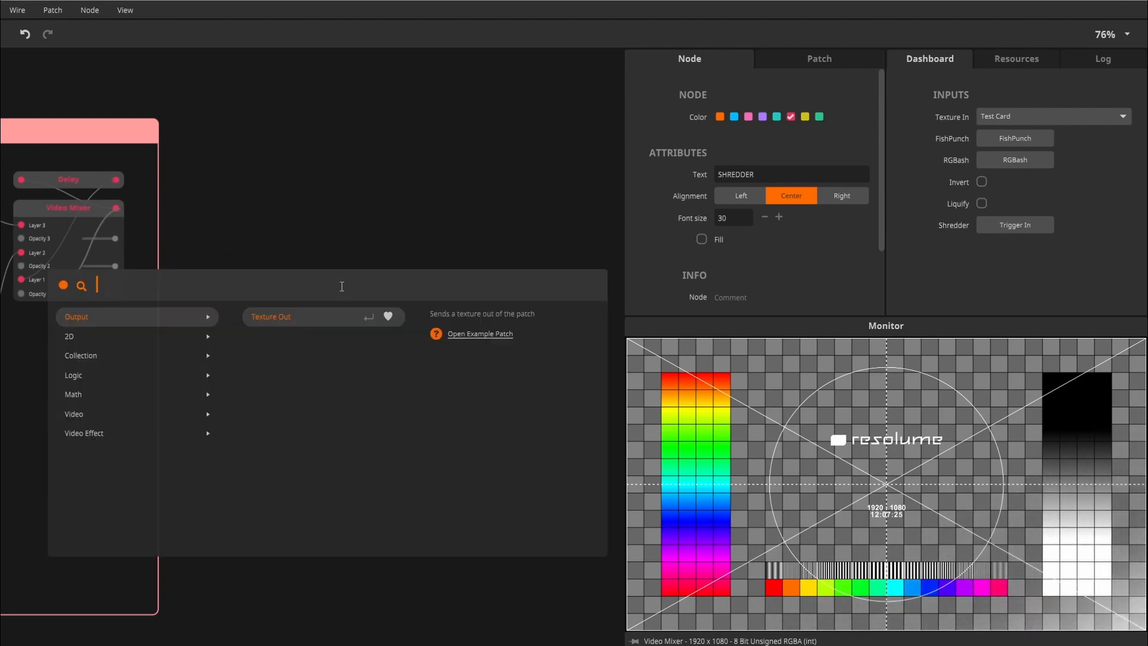
type("vide")
key("Return")
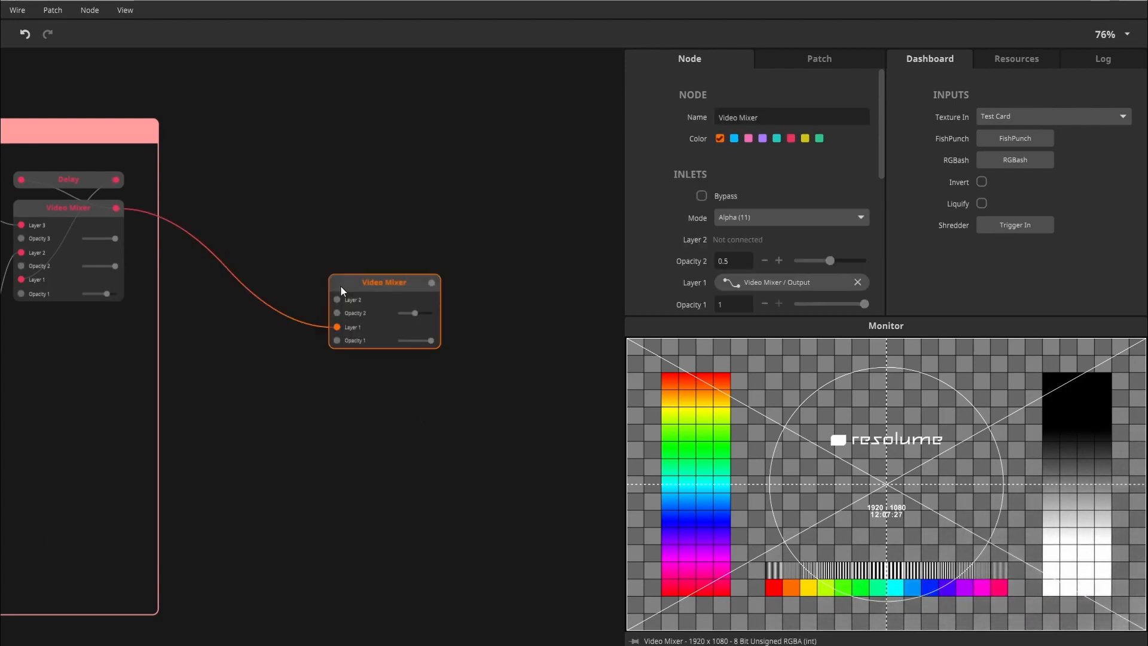
Connect a Transform node to the new Video Mixer's output and feed it back into Layer 2 through a Delay placed above the mixer.
left_click_drag(390, 232, 358, 214)
left_click_drag(359, 267, 375, 260)
scroll(393, 262, "up", 2)
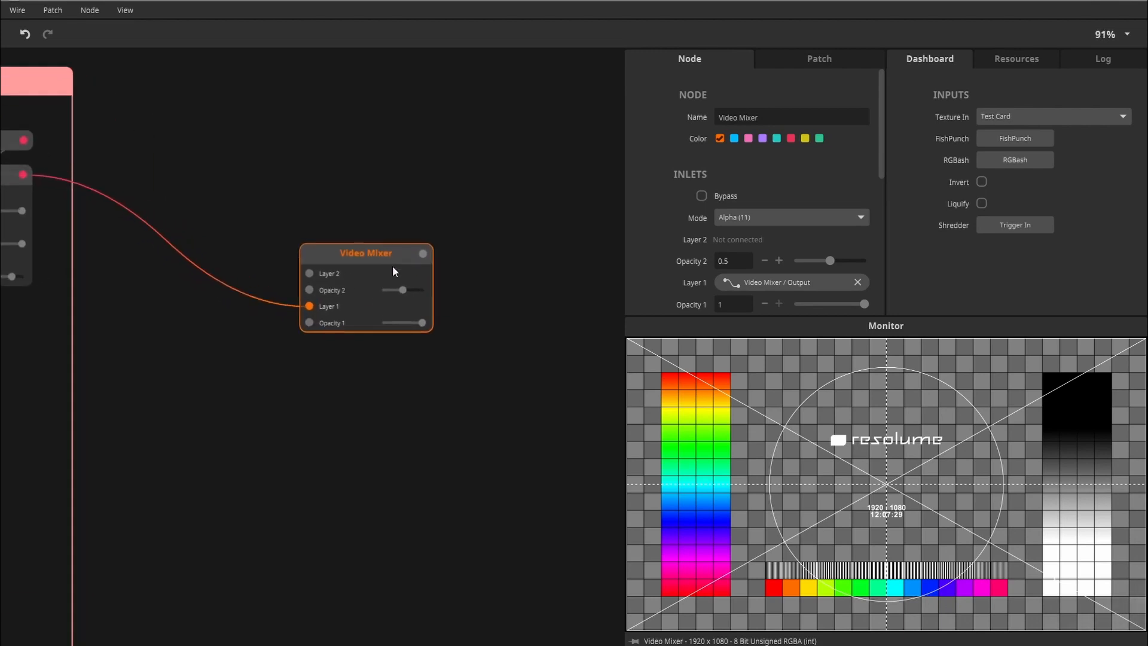
left_click_drag(358, 325, 436, 246)
type("tra")
left_click(154, 281)
left_click_drag(547, 247, 244, 344)
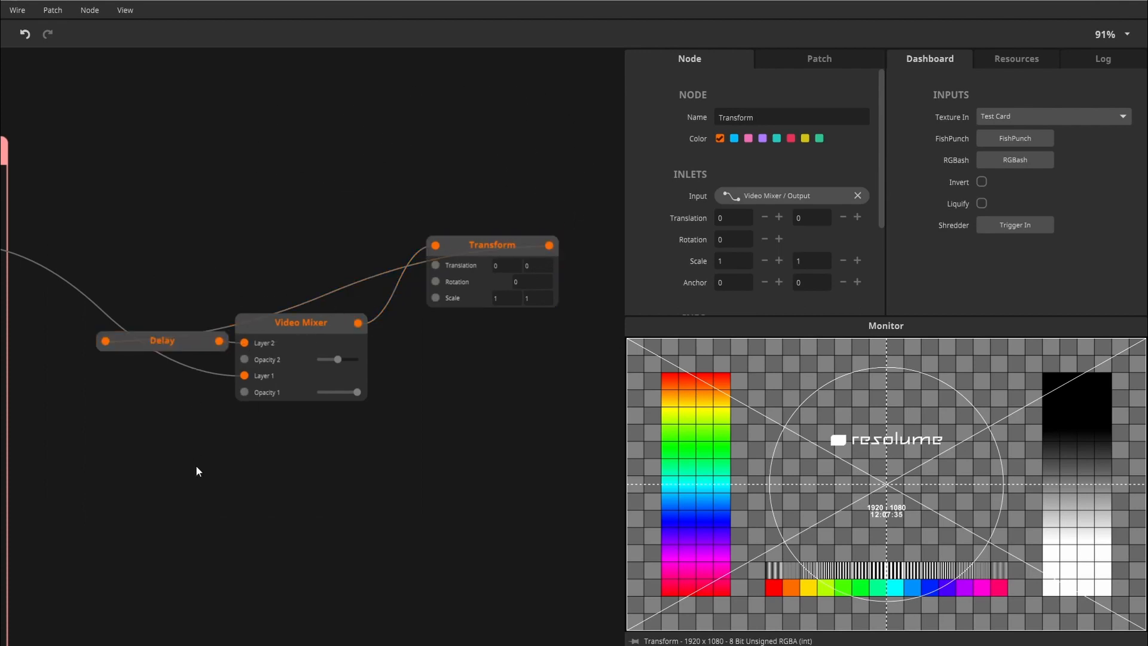
left_click_drag(175, 341, 292, 248)
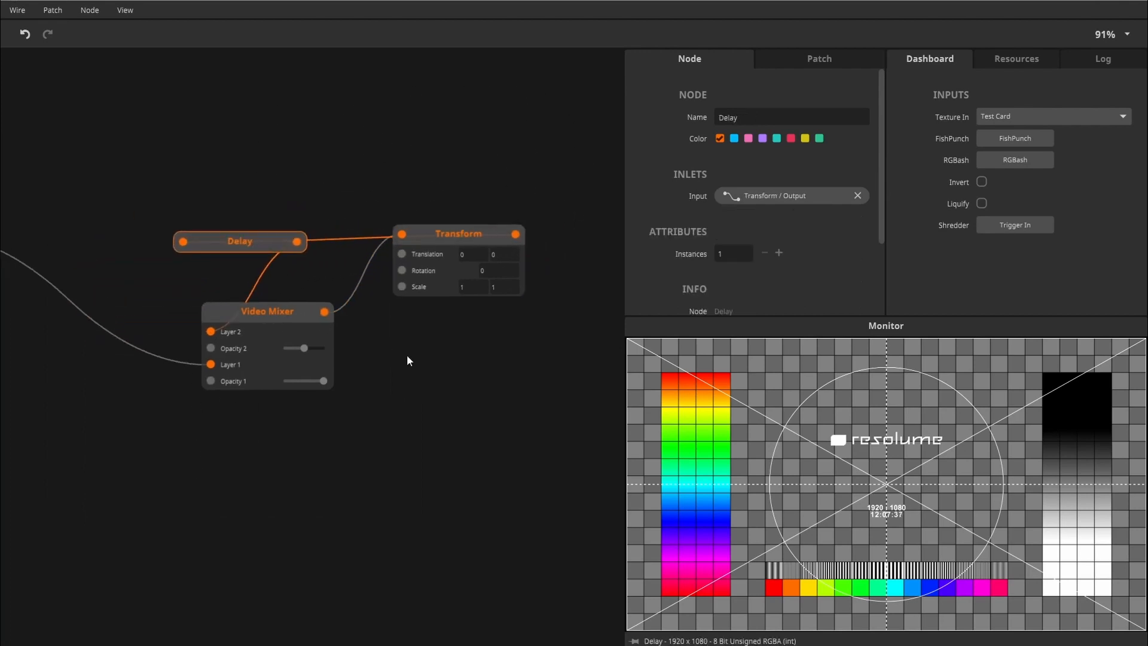
Set the Transform's Scale to 1.1 on both axes and lower the Video Mixer's Opacity 2 to about 0.38.
scroll(478, 285, "up", 1)
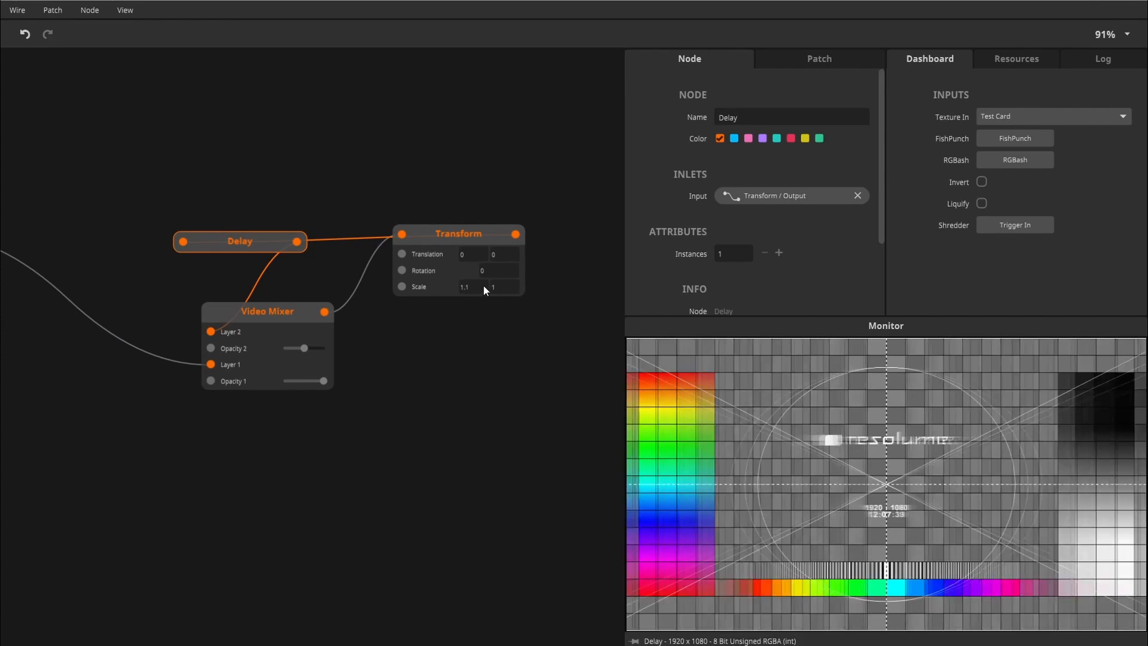
scroll(511, 286, "up", 1)
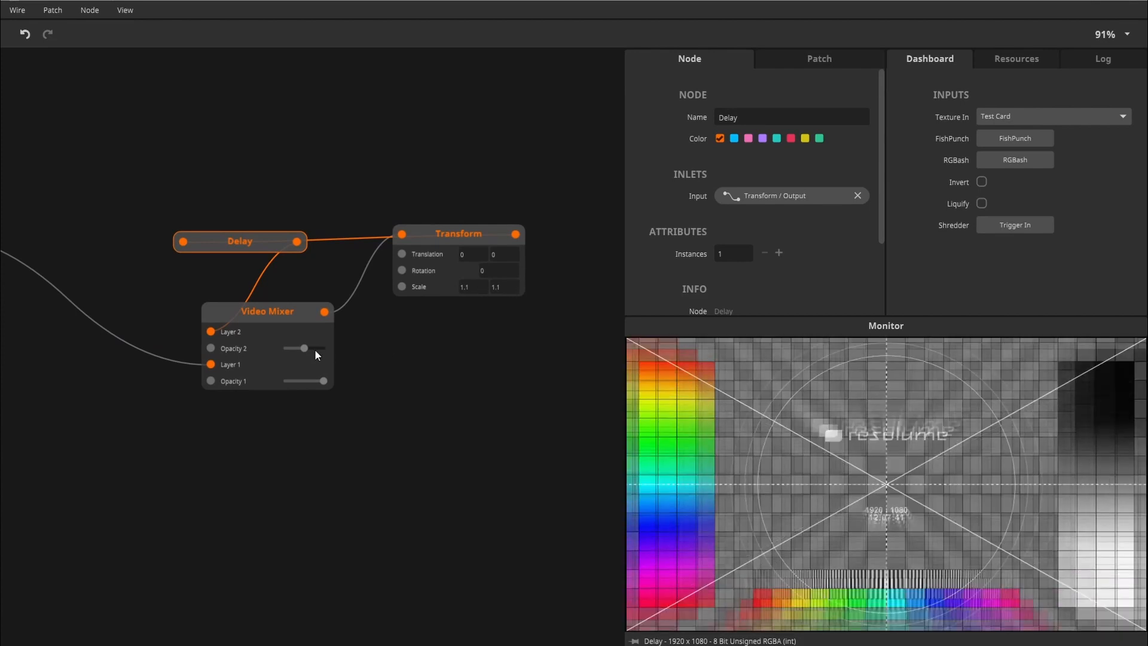
mouse_move(305, 348)
left_mouse_down()
mouse_move(292, 350)
mouse_move(337, 355)
mouse_move(300, 357)
left_mouse_up()
Shift the Delay, Video Mixer and Transform nodes aside and add a Bool In node named Pop beside the mixer.
left_click_drag(147, 454, 545, 243)
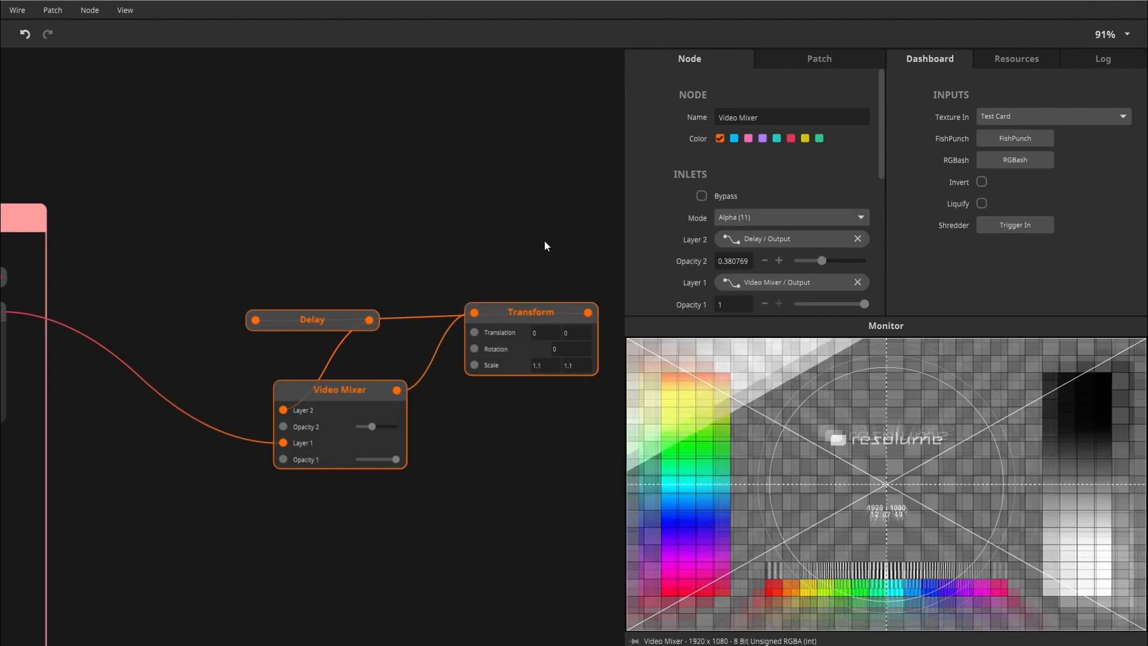
left_click_drag(337, 395, 399, 345)
double_click(196, 250)
type("bo")
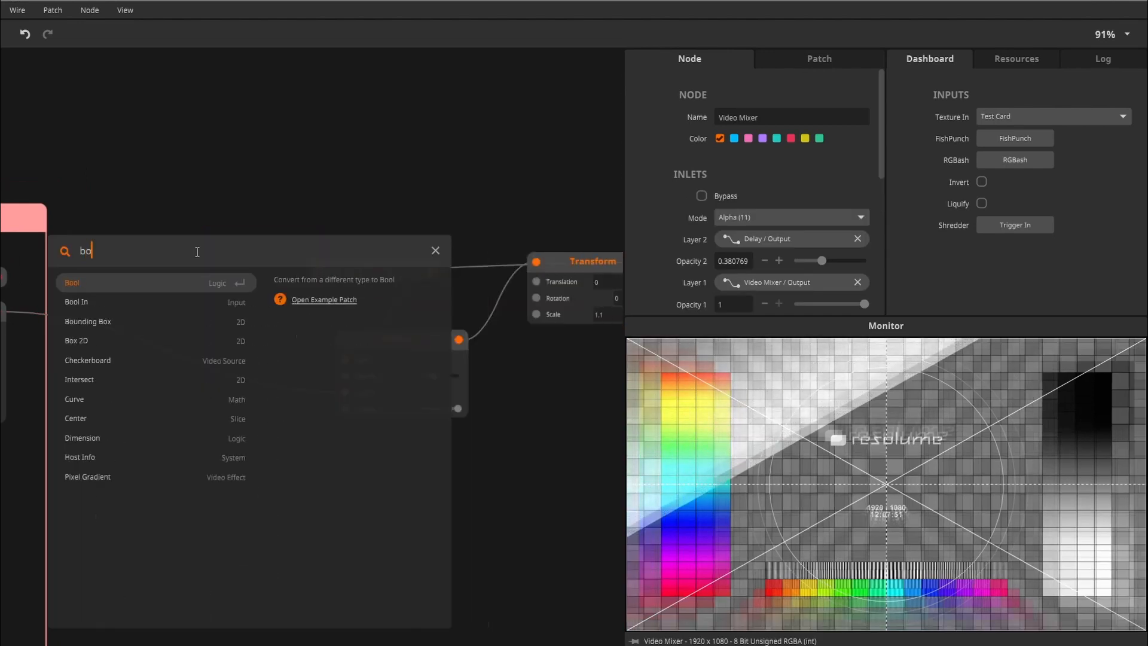
type("ol")
key("Down")
key("Return")
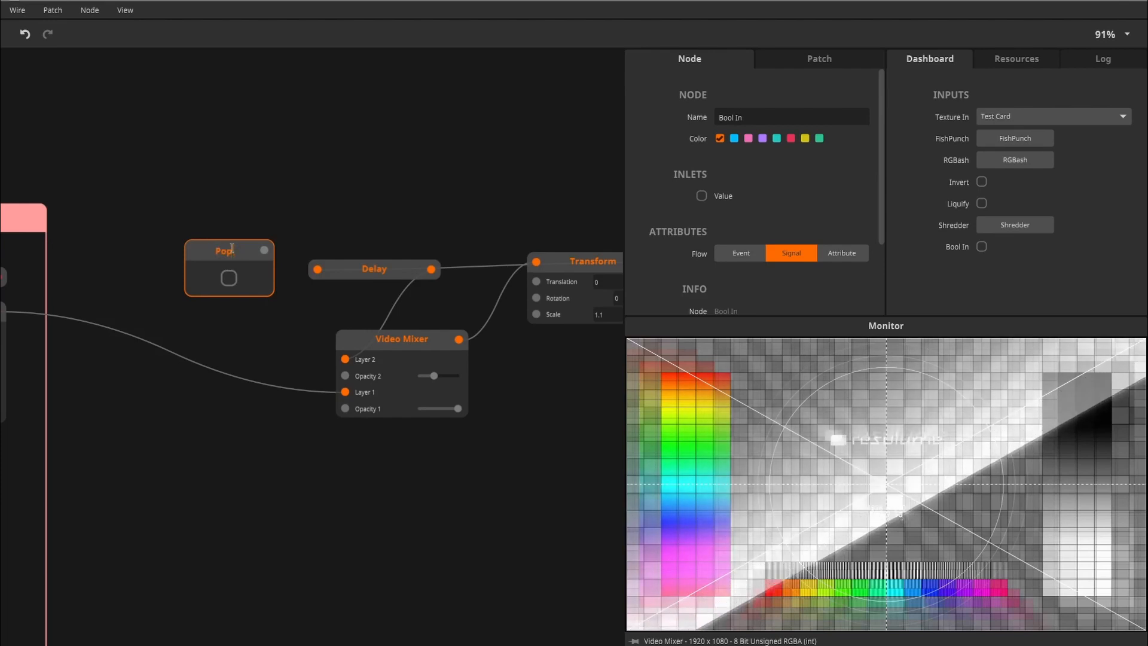
key("Return")
left_click_drag(231, 249, 264, 315)
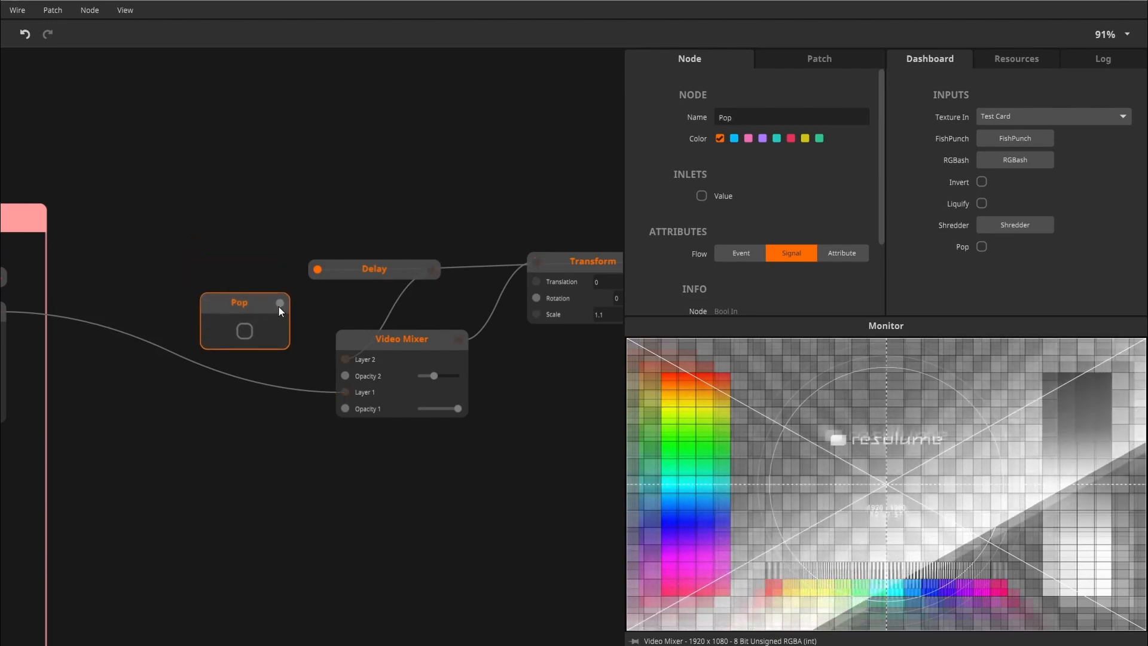
Connect the Pop node's output to the Video Mixer's Opacity 2 inlet.
left_click_drag(346, 376, 346, 376)
left_click_drag(464, 455, 372, 449)
left_click_drag(418, 400, 376, 408)
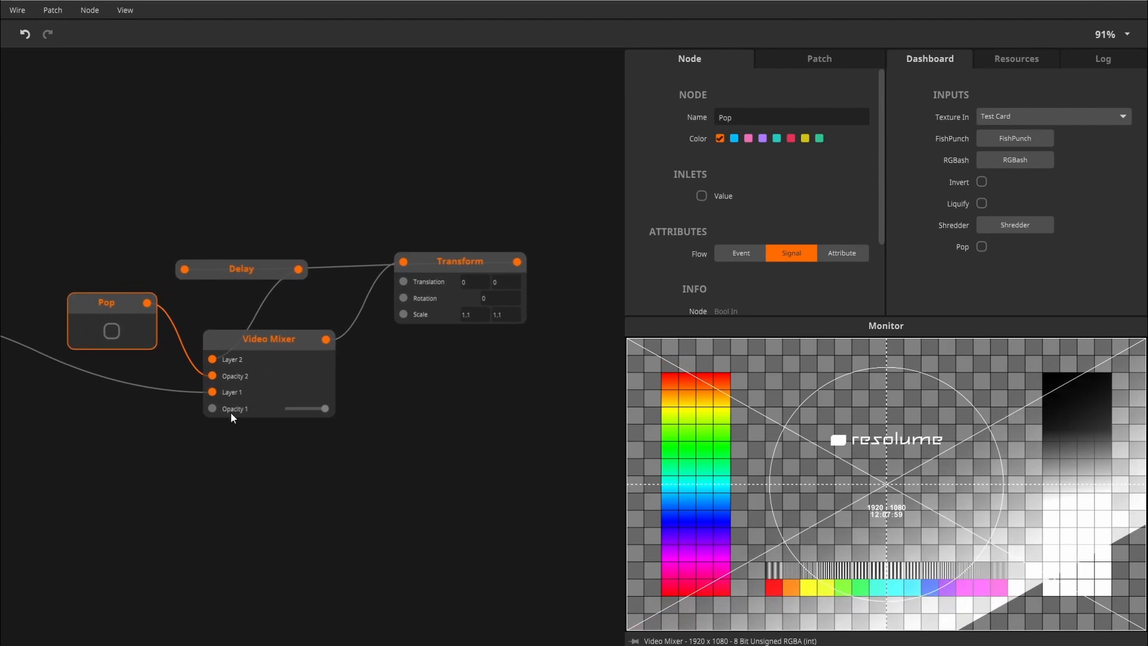
Toggle Pop on and off repeatedly to check the zooming feedback effect in the monitor.
left_click(112, 331)
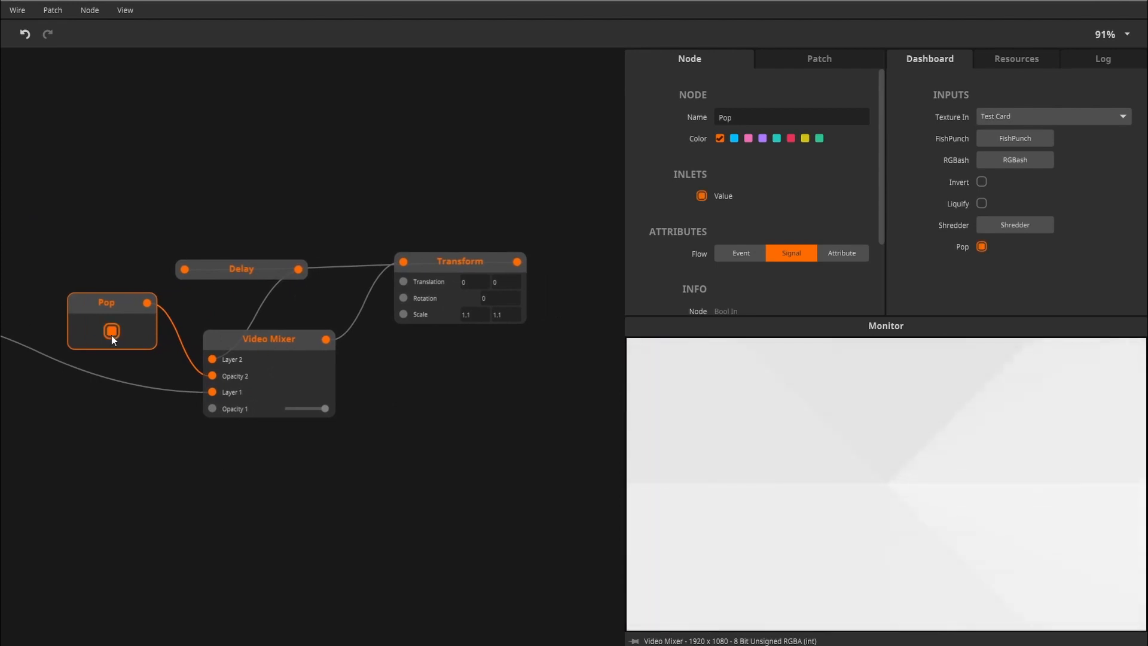
left_click(110, 335)
left_click(110, 335)
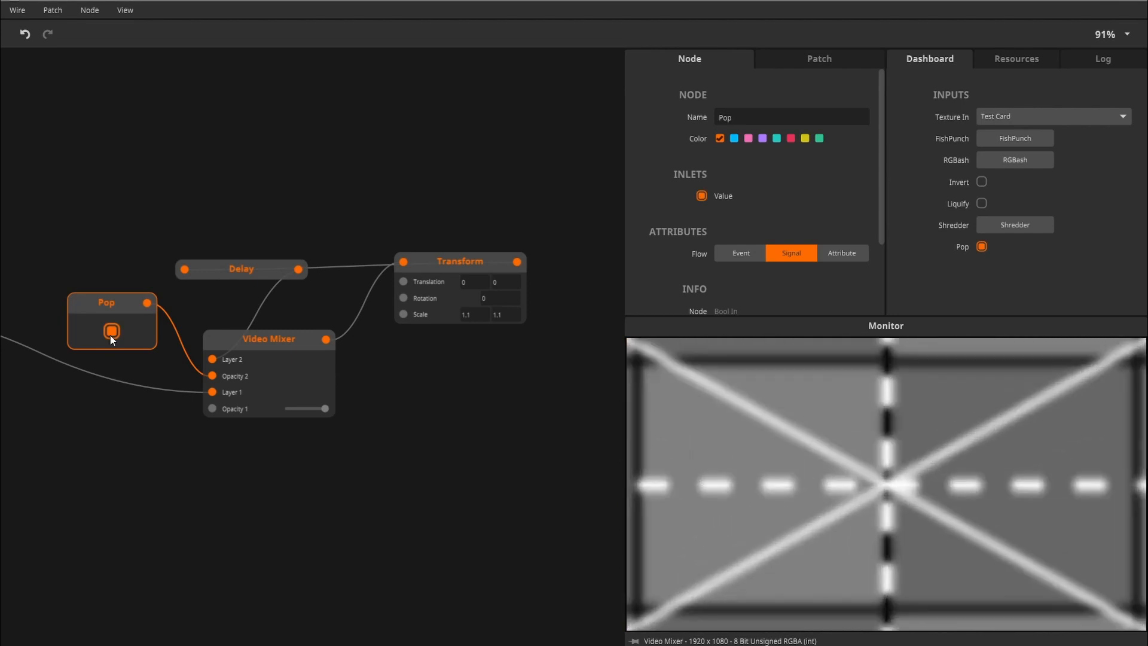
left_click(110, 335)
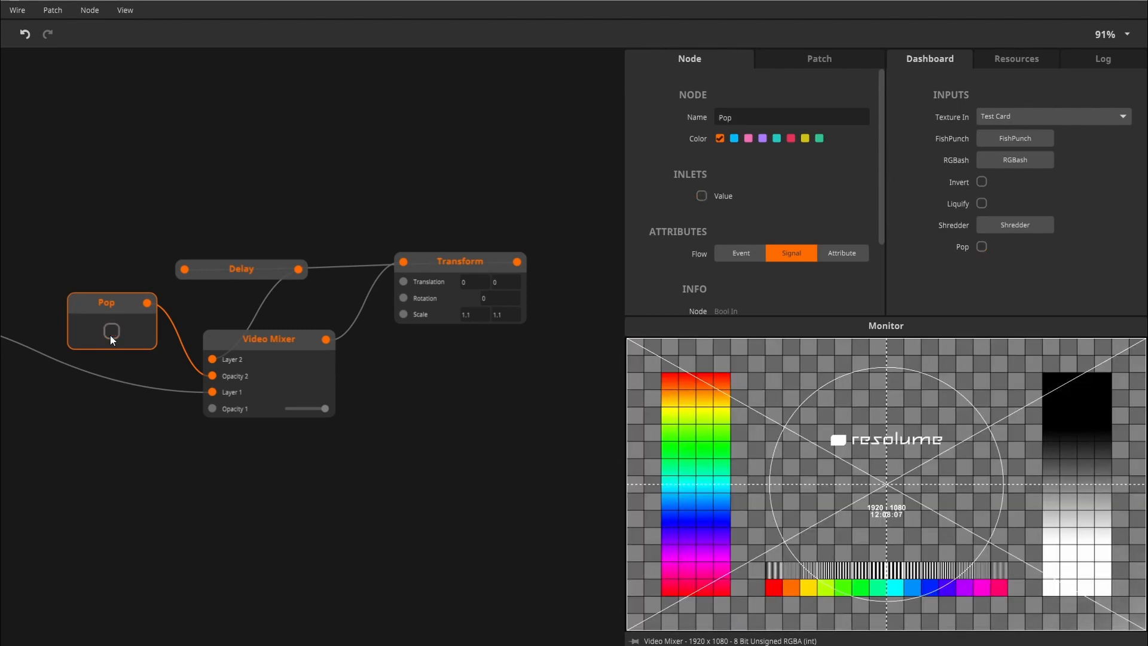
left_click(110, 334)
left_click(110, 335)
left_click(110, 335)
left_click(110, 335)
left_click(110, 335)
left_click(110, 335)
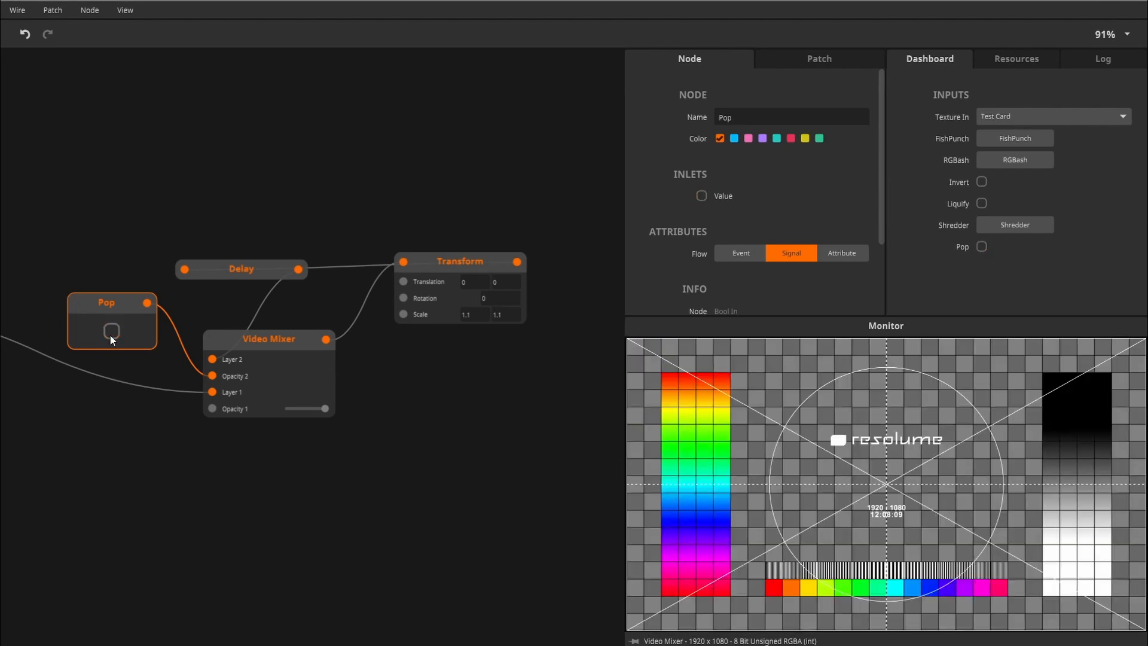
left_click(110, 335)
left_click(111, 335)
left_click(112, 335)
left_click(113, 334)
Add a Texture Out node fed by the last Video Mixer's output.
left_click_drag(406, 590, 372, 559)
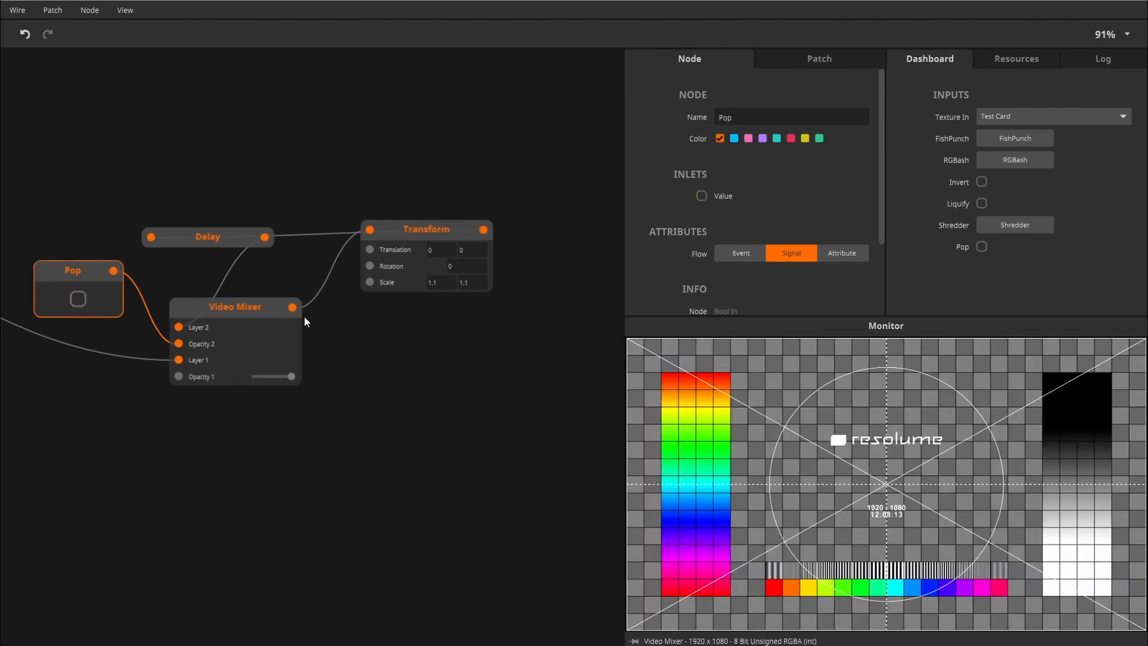
scroll(277, 526, "down", 1)
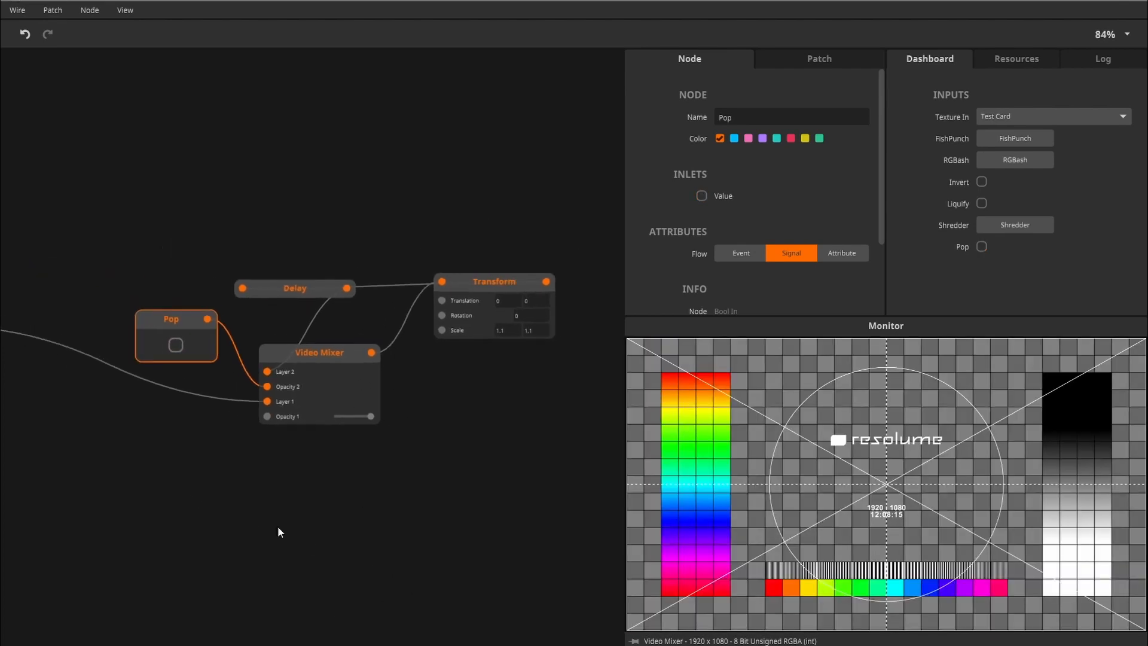
left_click_drag(443, 517, 378, 452)
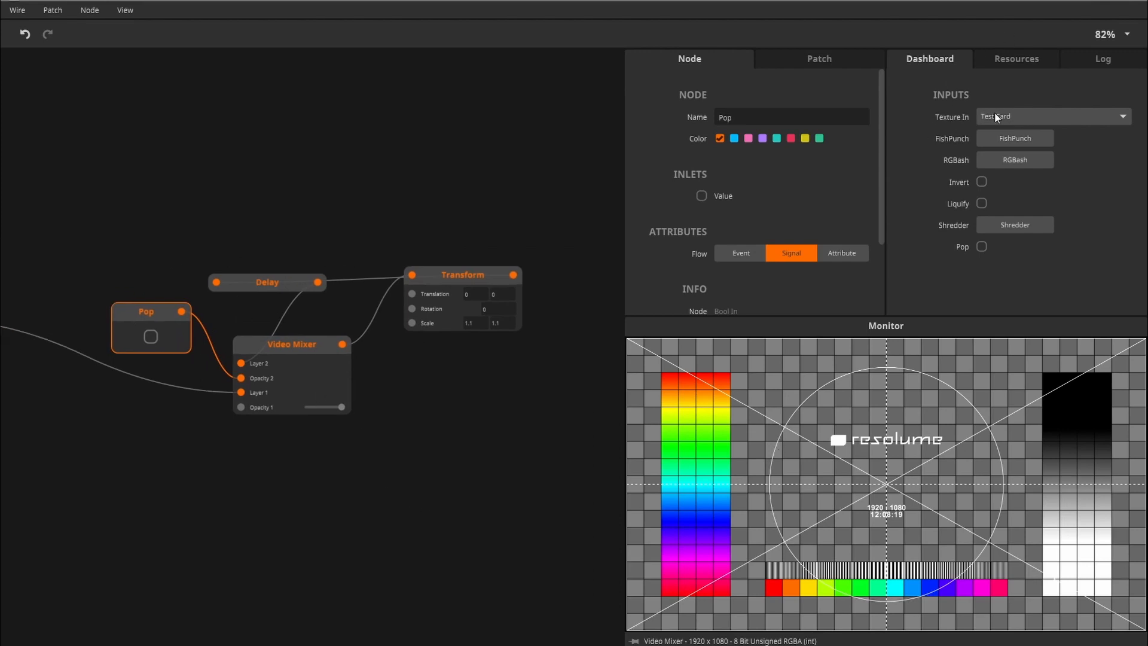
left_click_drag(434, 435, 397, 404)
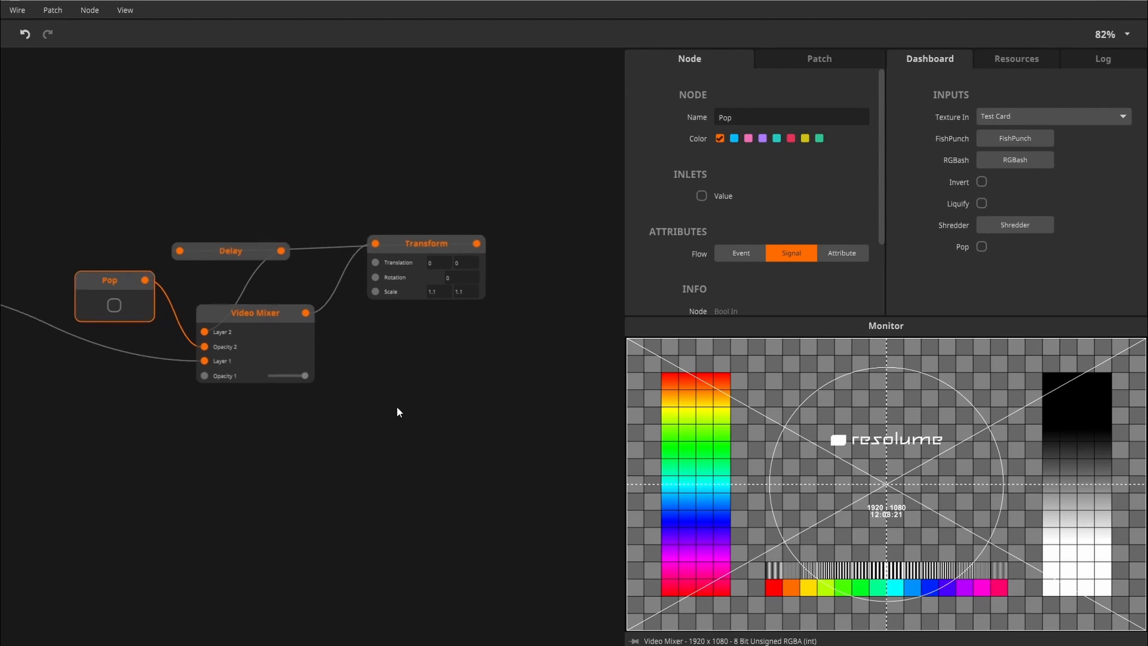
left_click_drag(407, 467, 361, 455)
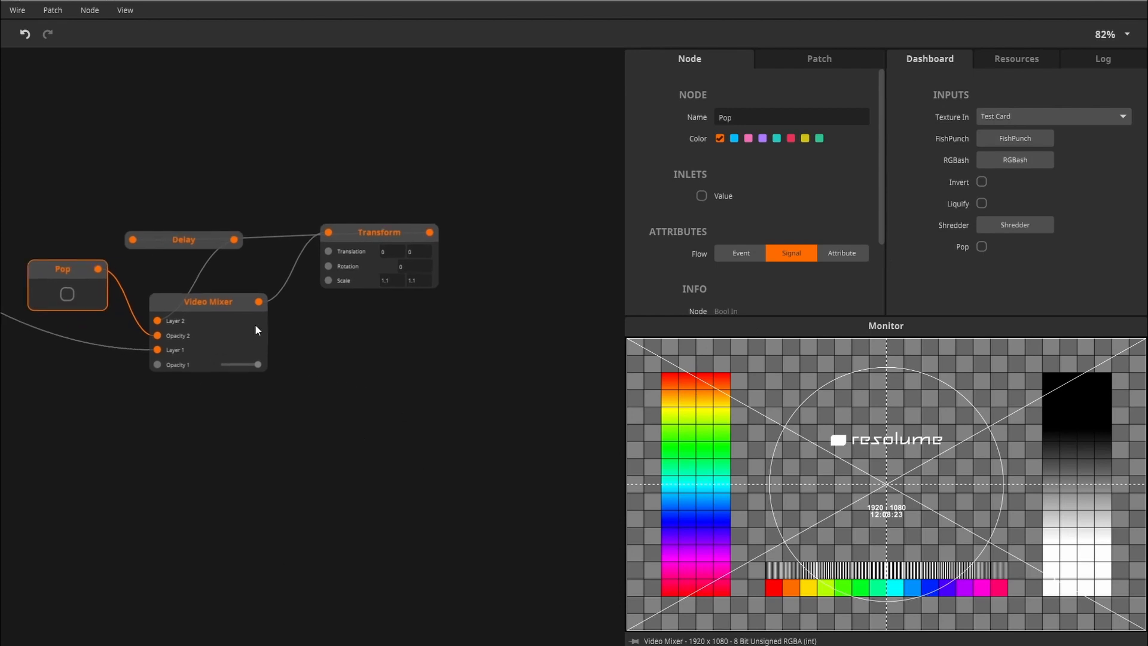
left_click_drag(261, 302, 356, 418)
type("tex")
left_click(88, 418)
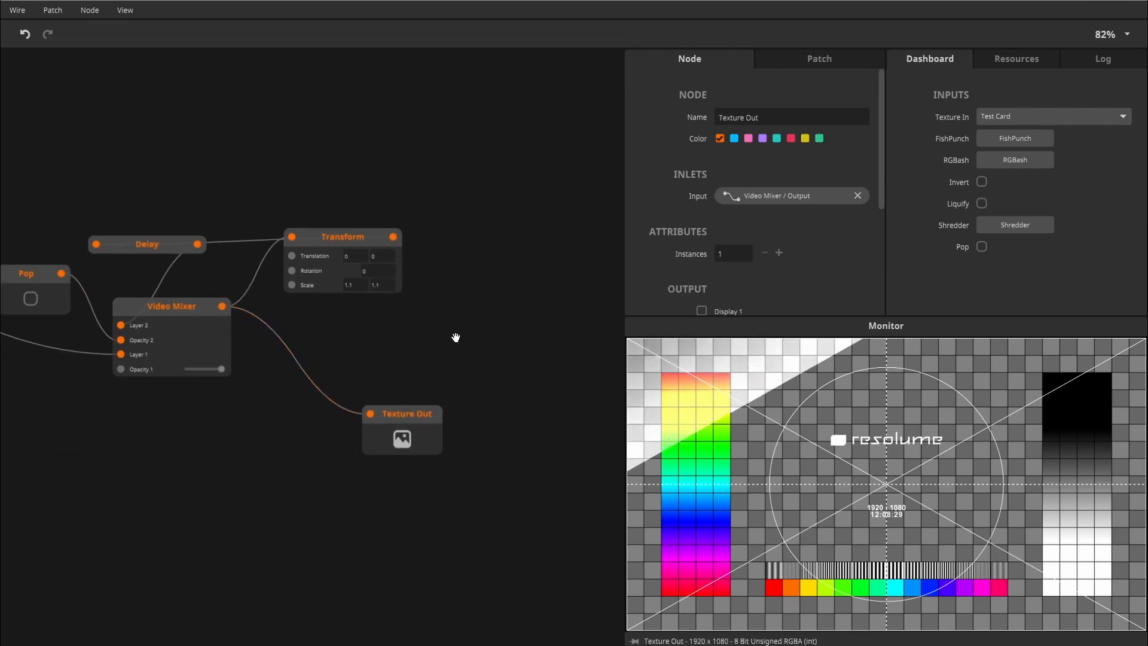
Set the patch's category to Effect and move the Shredder dashboard input directly below RGBash.
left_click(779, 59)
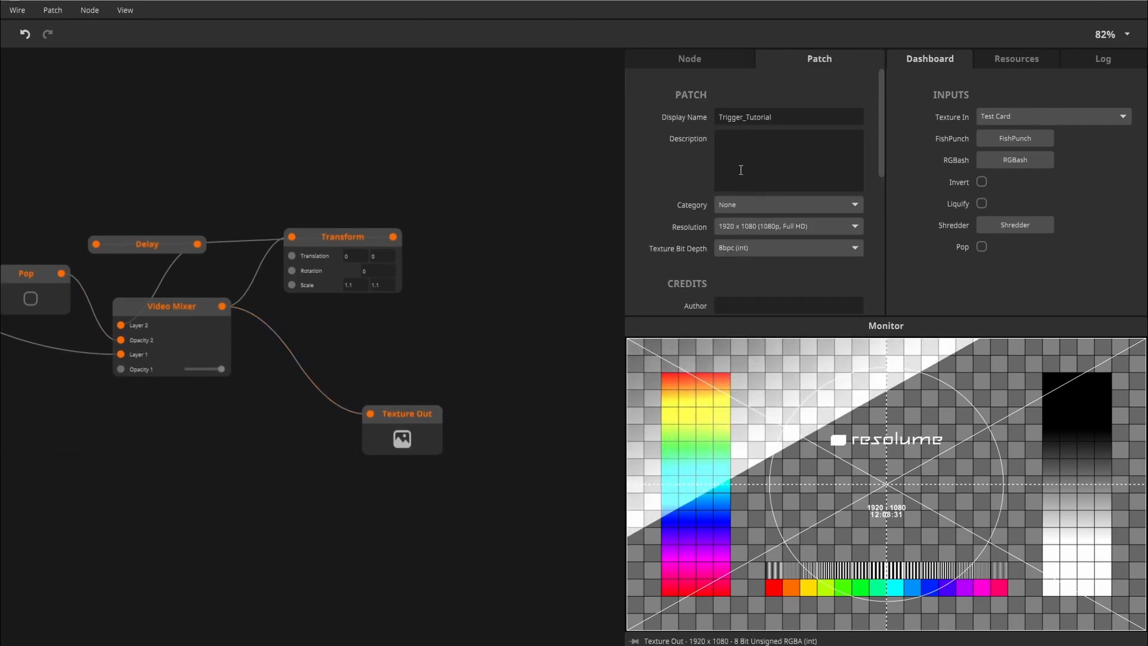
left_click(748, 206)
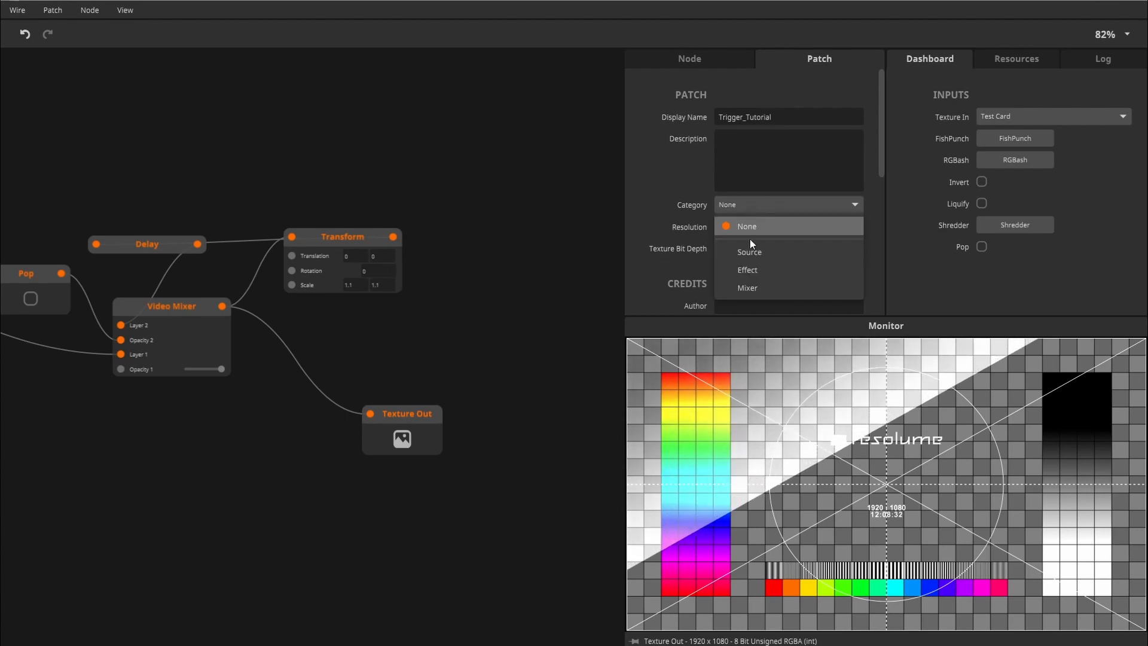
left_click(754, 270)
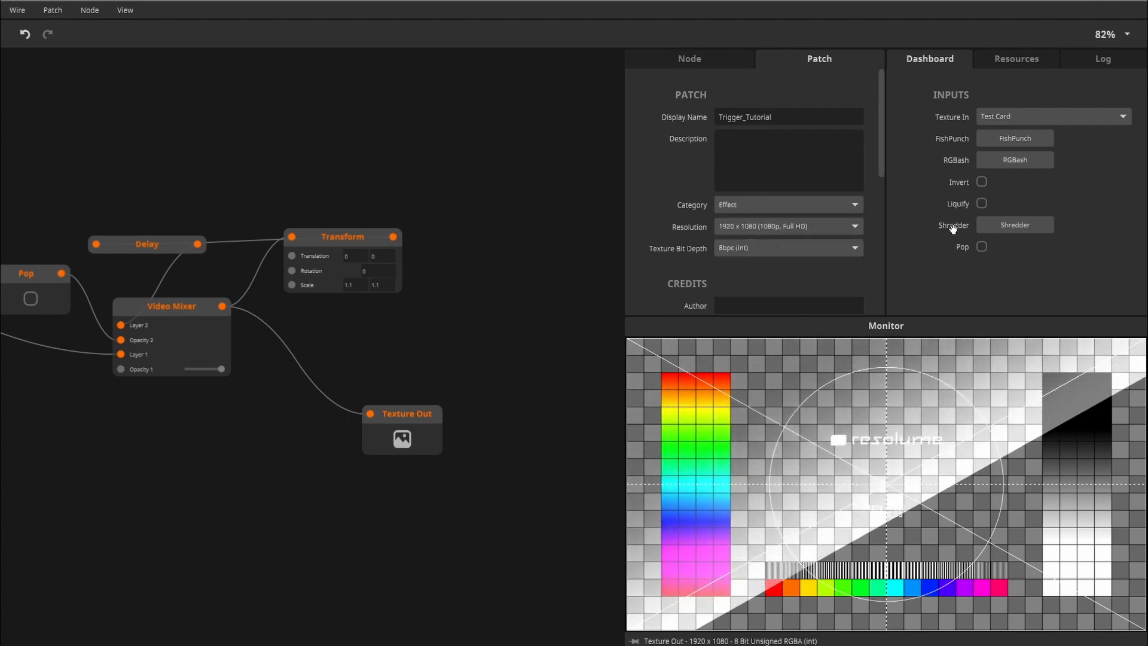
left_click_drag(950, 224, 951, 177)
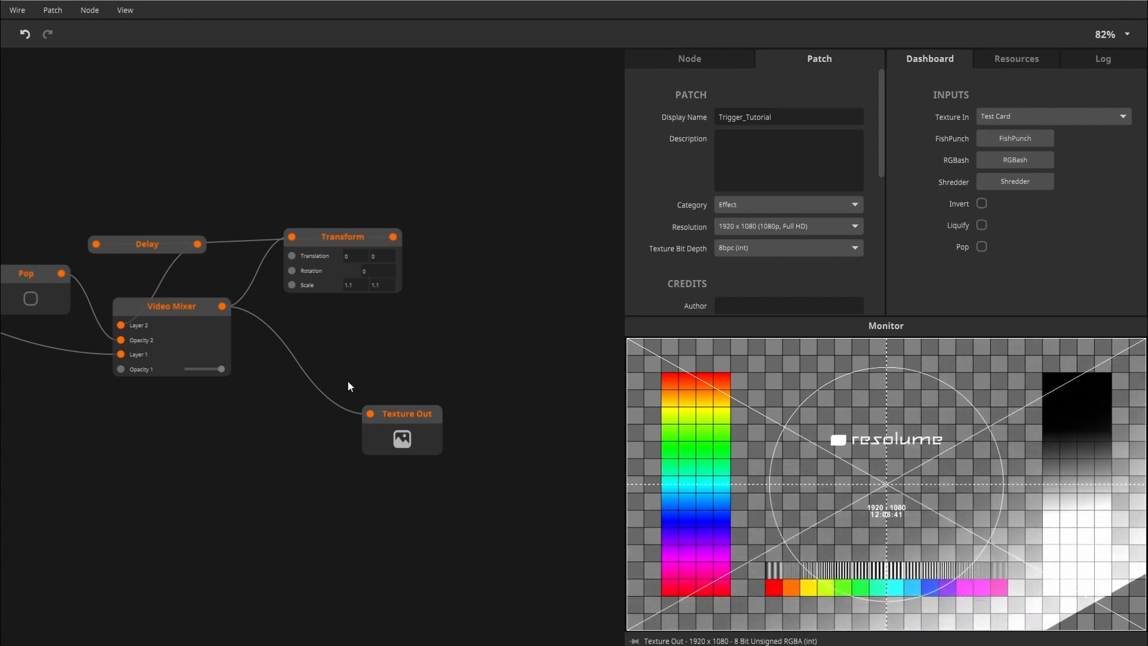
Switch to Resolume Arena and try the RGBash, Shredder, Invert, Liquify and Pop controls of the Trigger_Tutorial effect on the composition.
left_click_drag(410, 428, 317, 325)
left_click(434, 366)
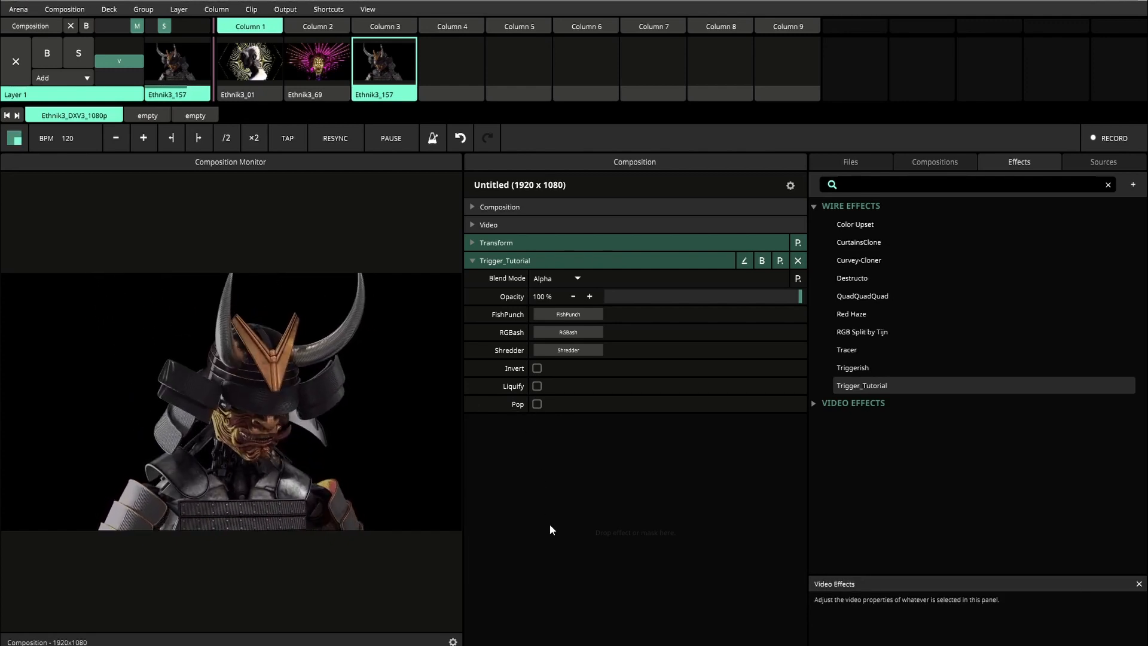
left_click(566, 333)
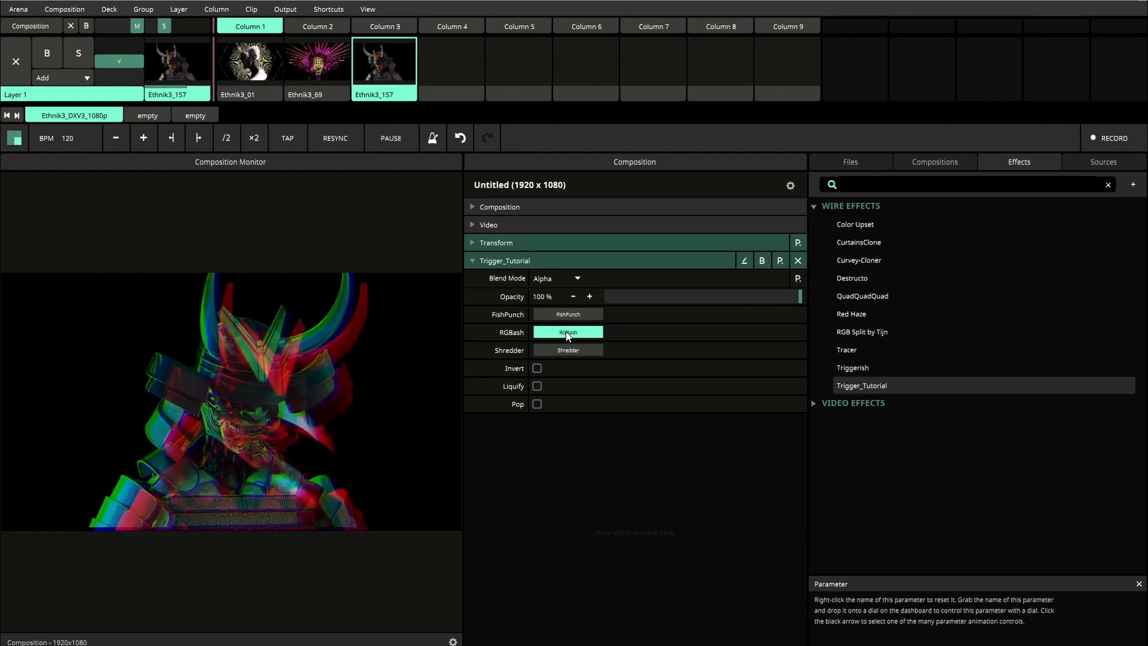
left_click(566, 350)
left_click(537, 369)
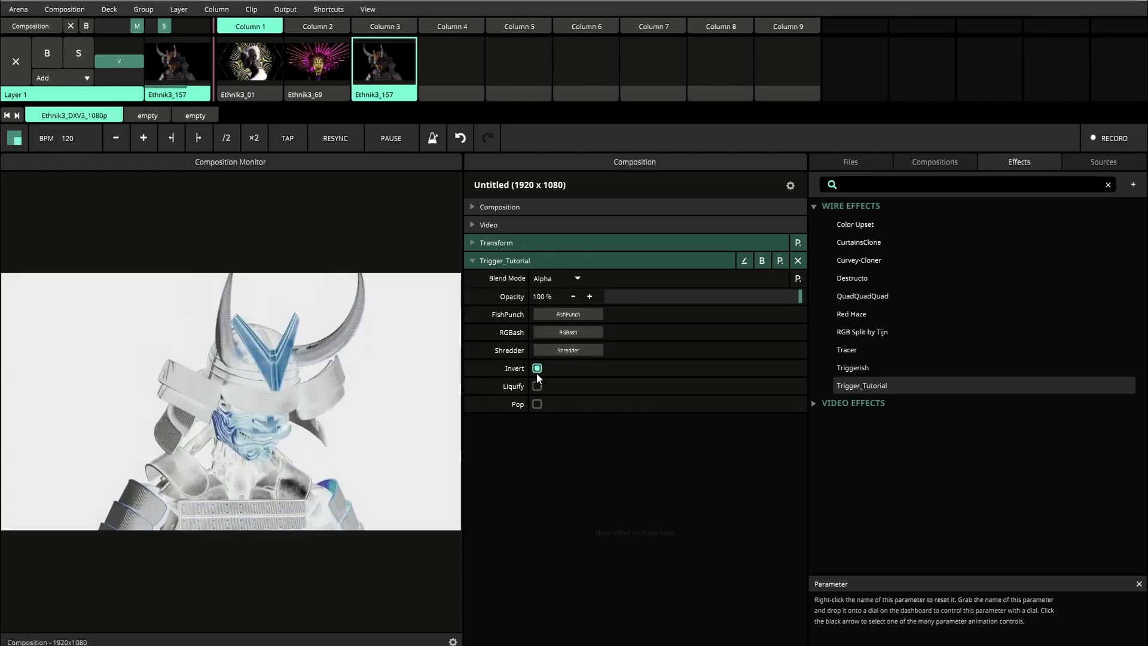
left_click(537, 385)
left_click(537, 405)
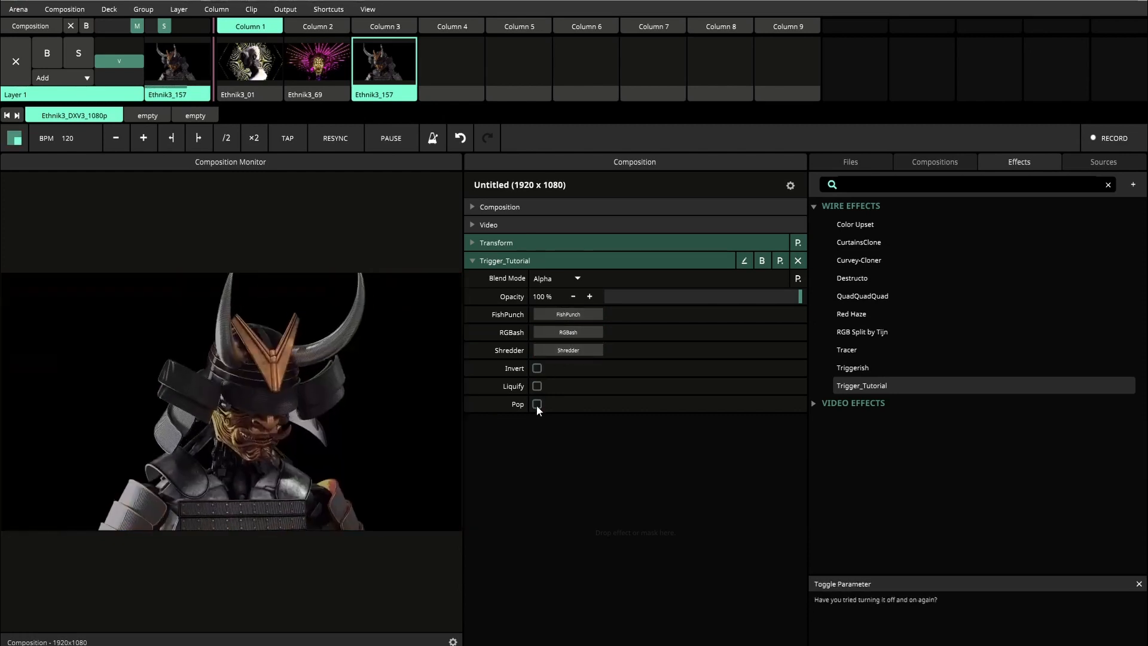
Start editing keyboard shortcuts and delete all the existing Triggerish effect shortcuts from the Default preset.
left_click(321, 9)
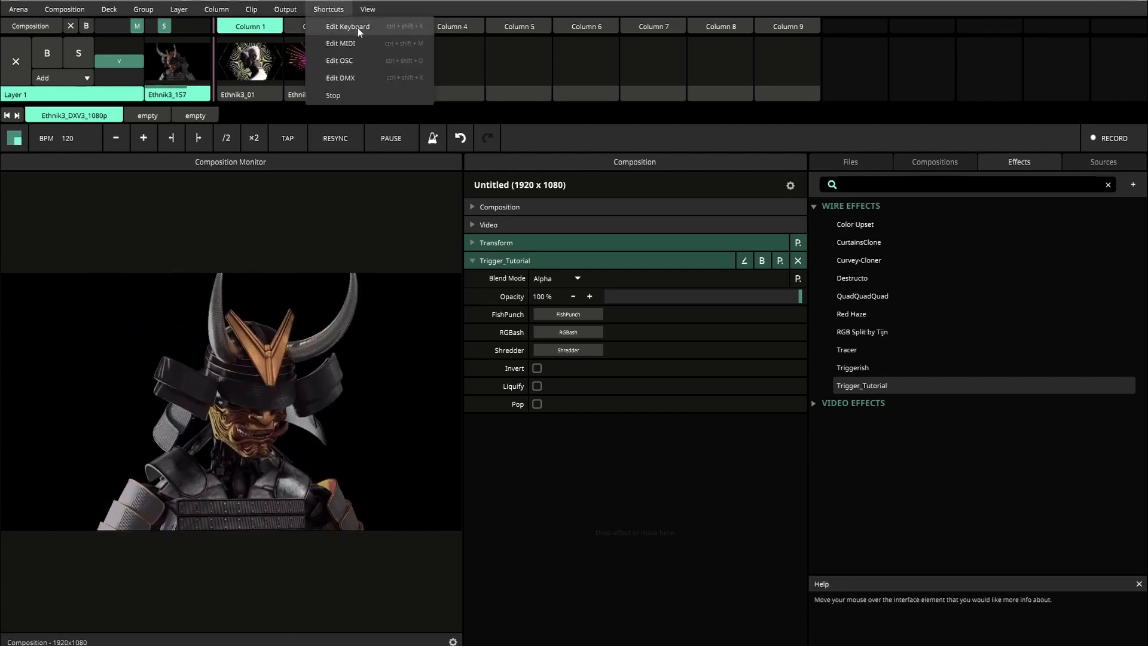
left_click(364, 27)
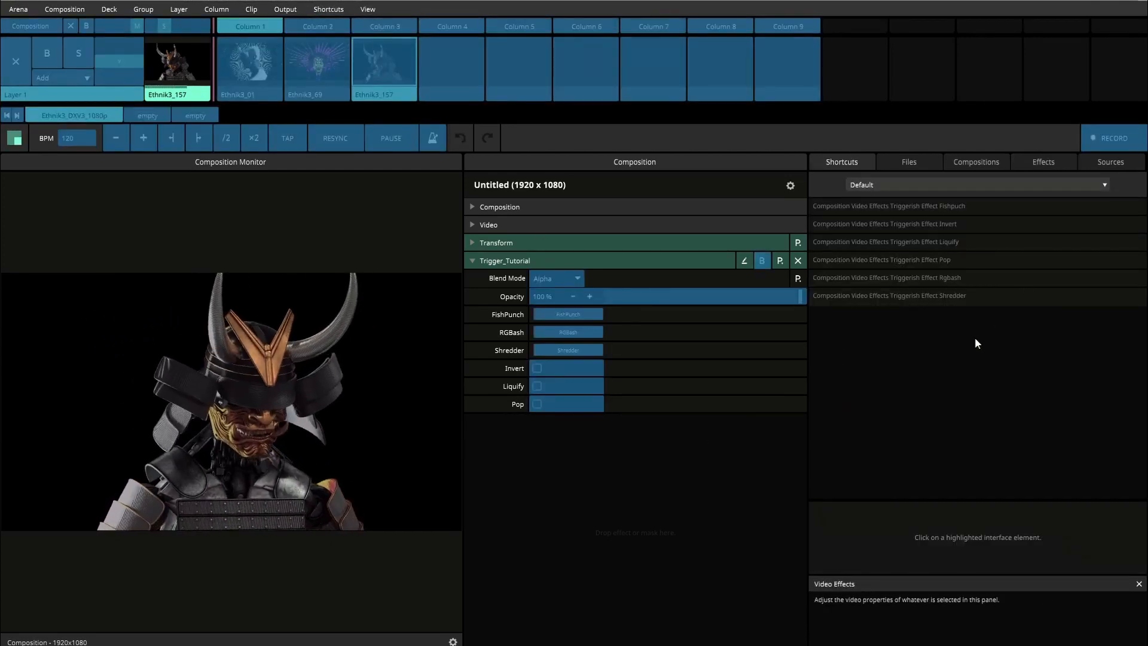
left_click(950, 295)
left_click(923, 222, "shift")
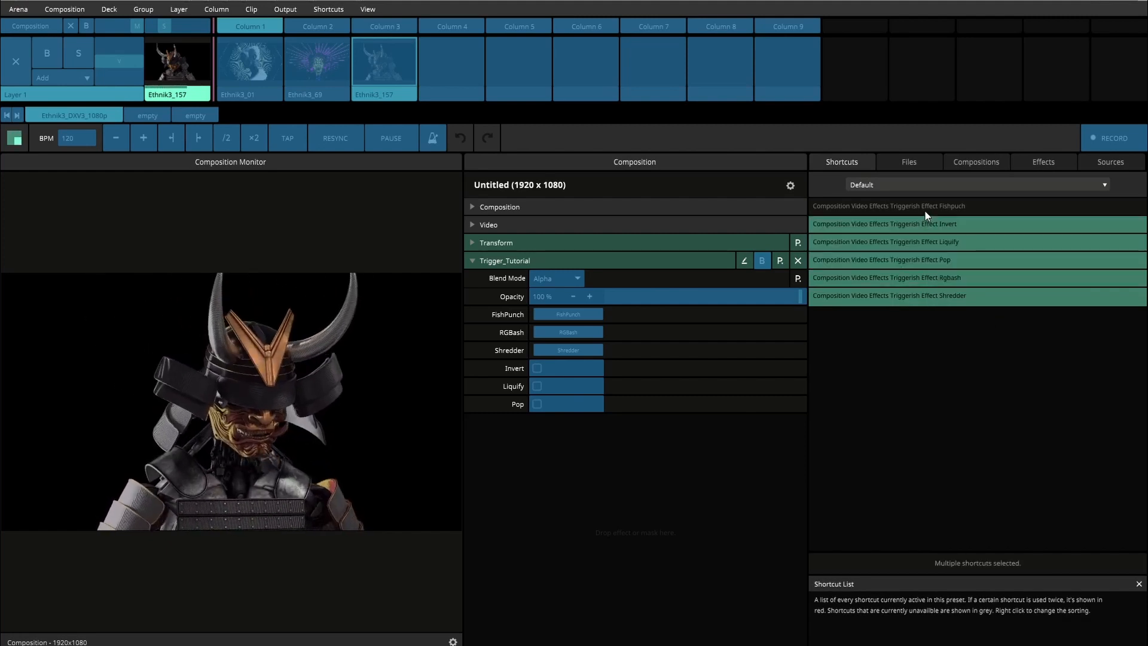
left_click(925, 210, "shift")
key("Delete")
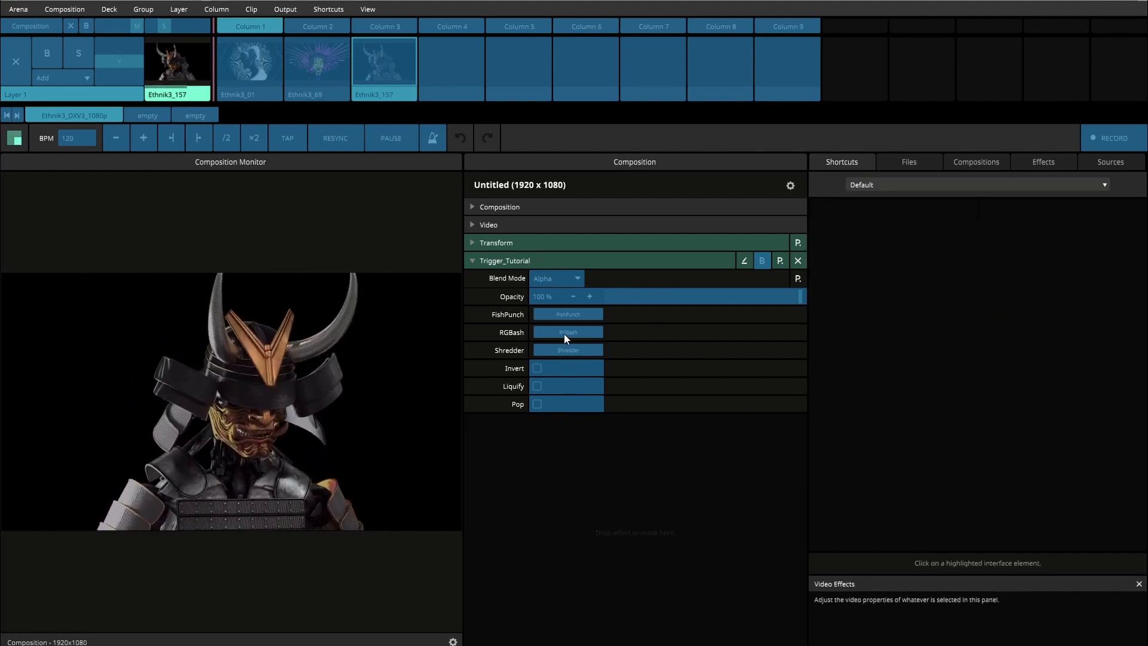
Map the FishPunch, RGBash and Shredder triggers of Trigger_Tutorial to the keys Z, X and C.
left_click(571, 313)
key("z")
left_click(580, 332)
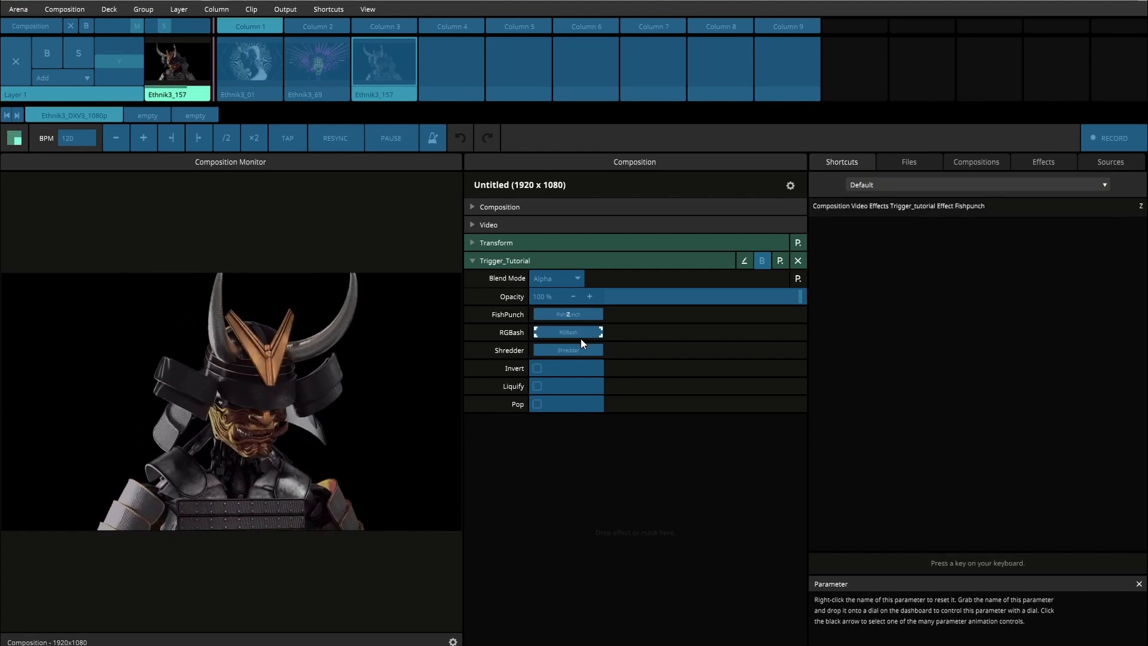
key("x")
left_click(579, 351)
key("c")
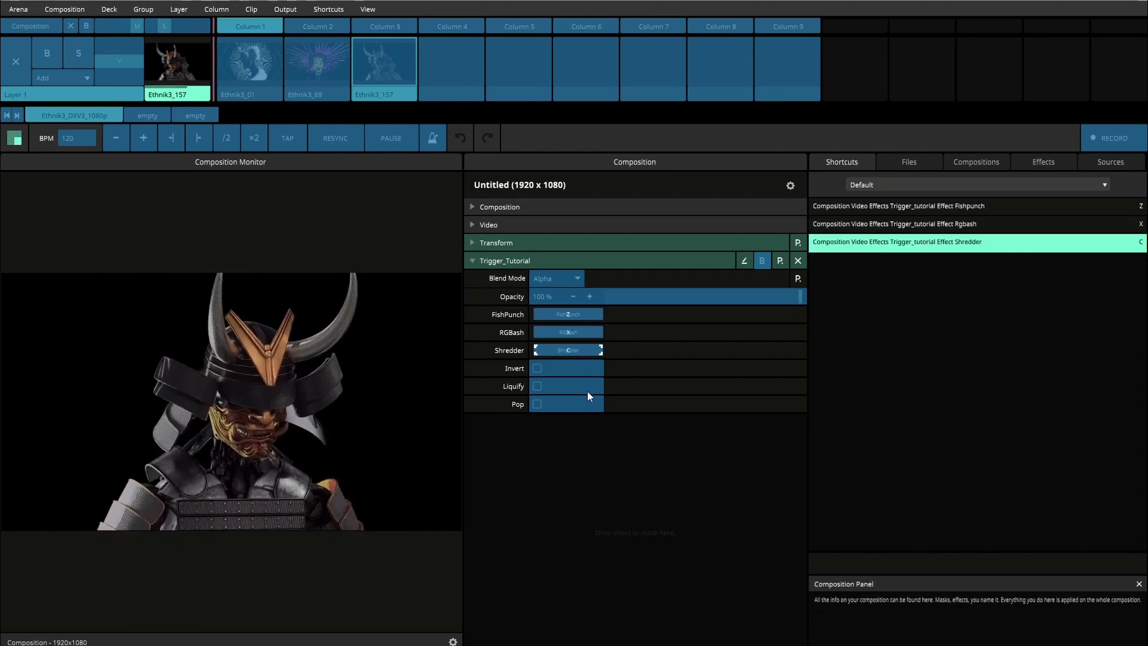
Map the Invert, Liquify and Pop toggles to V, B and N, enable Piano mode for Pop's shortcut, and finish editing keyboard shortcuts.
left_click(582, 371)
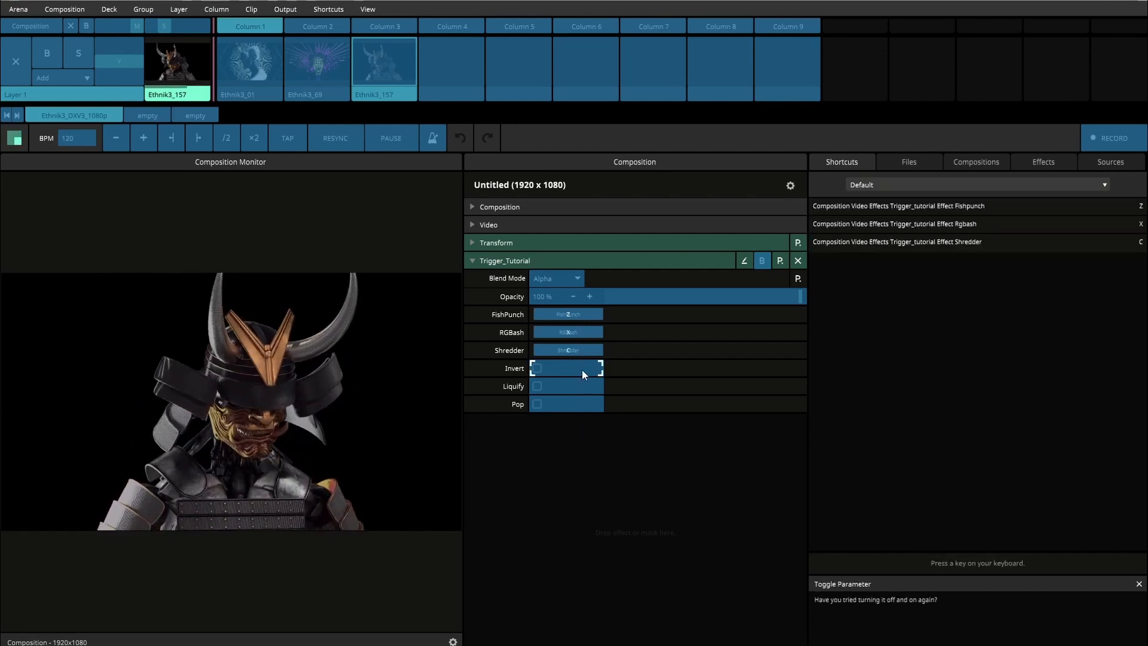
key("v")
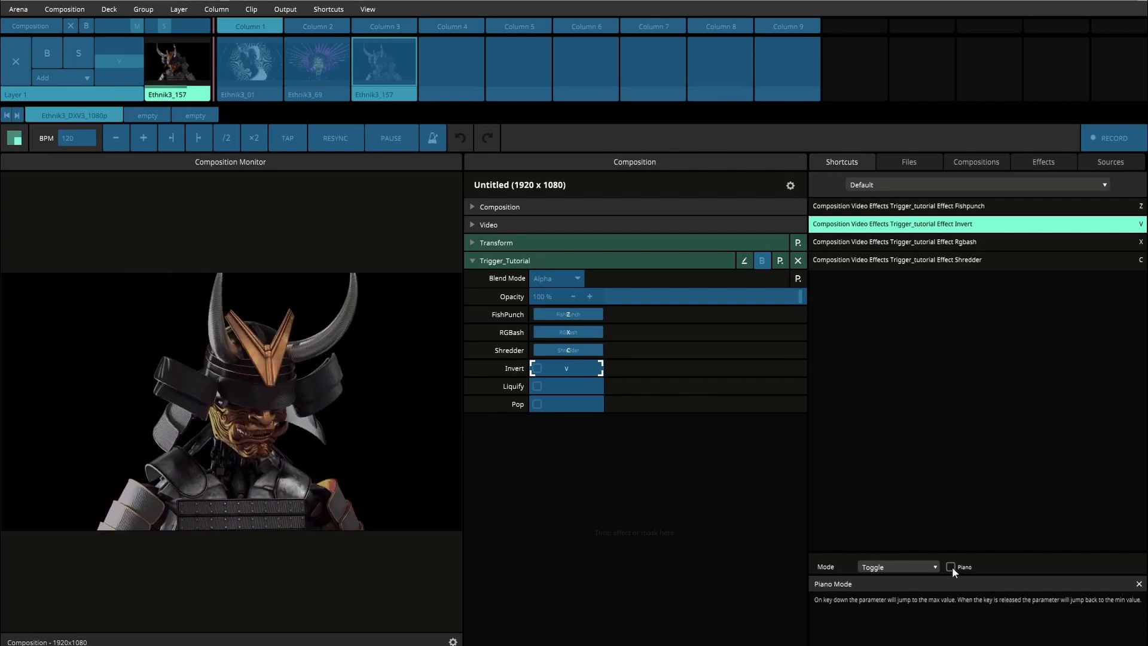
left_click(597, 386)
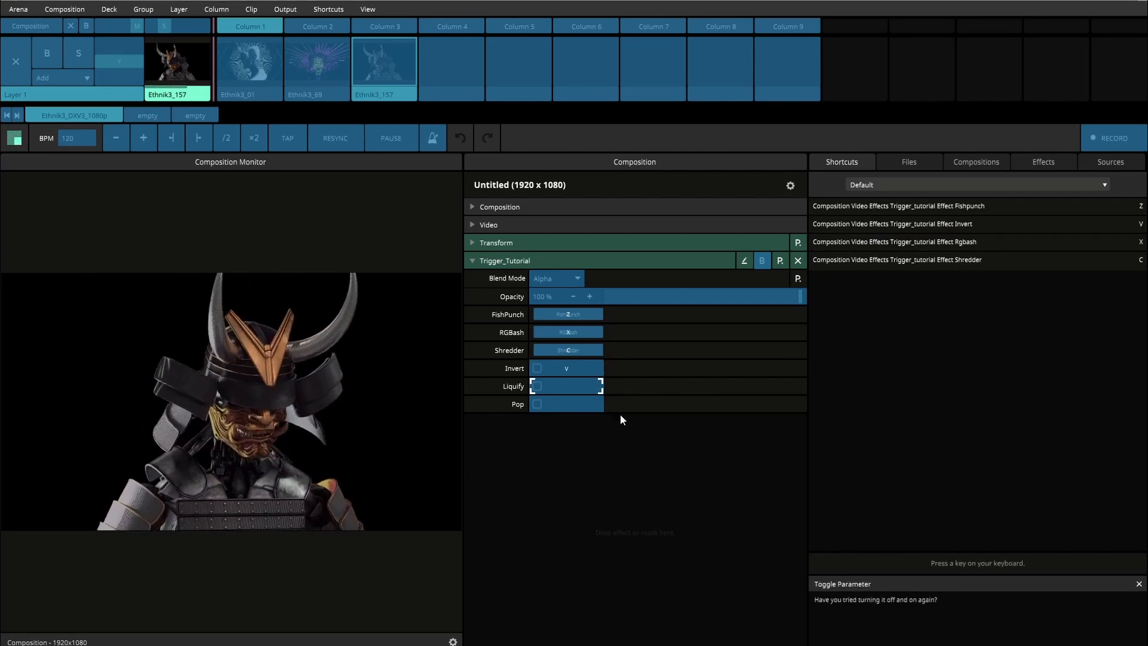
key("b")
left_click(583, 409)
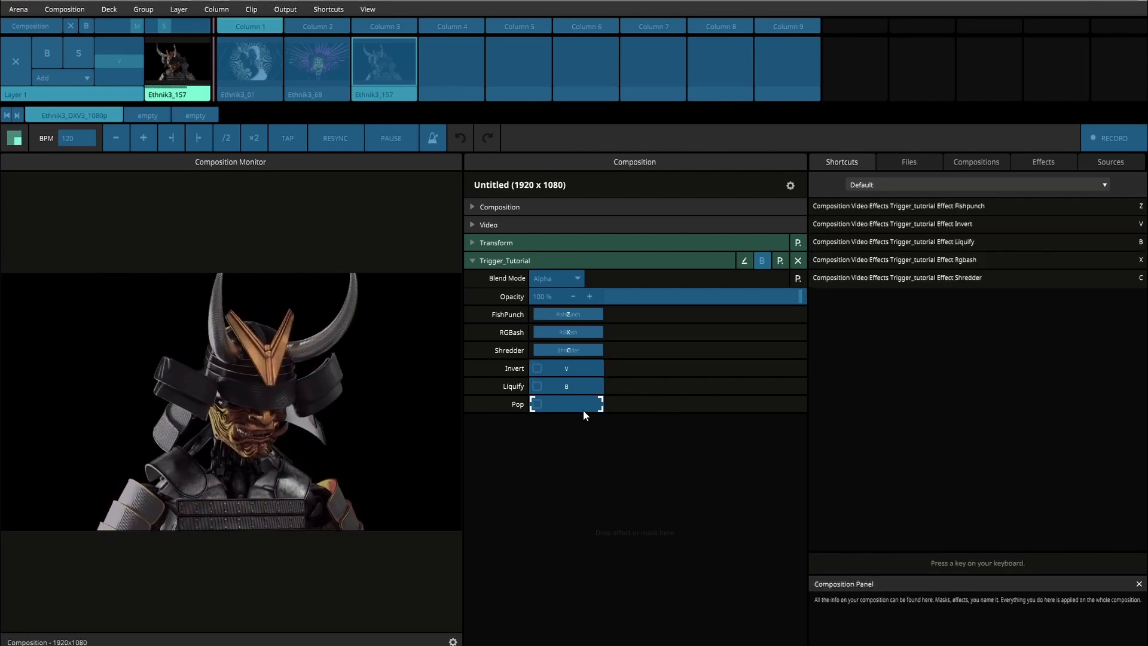
key("n")
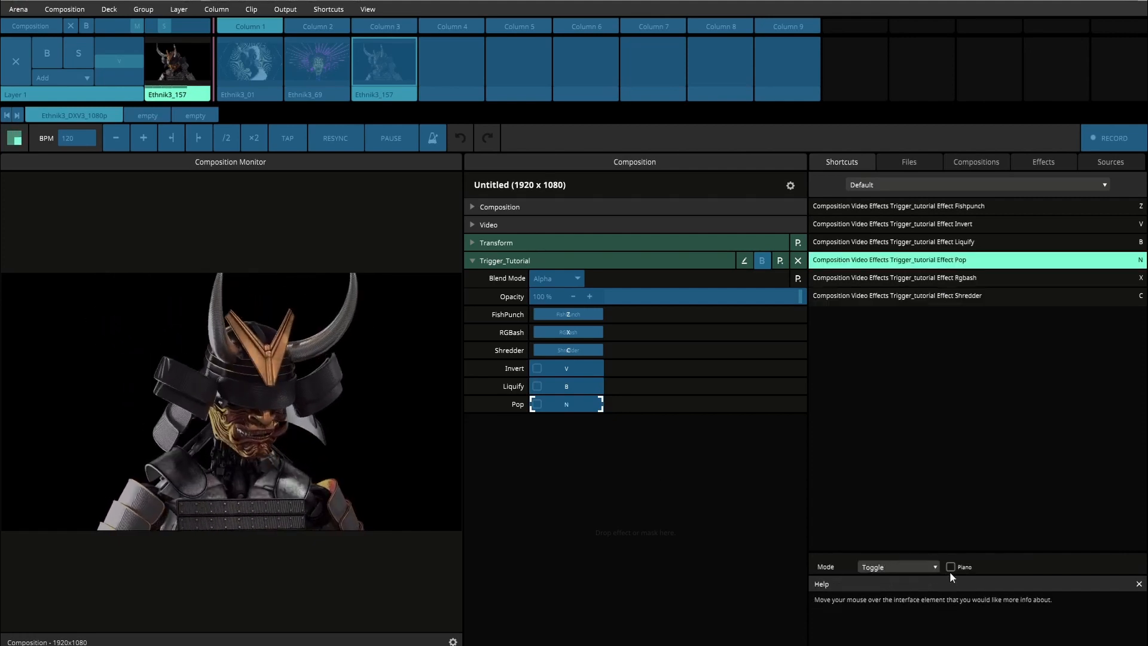
left_click(950, 567)
left_click(332, 10)
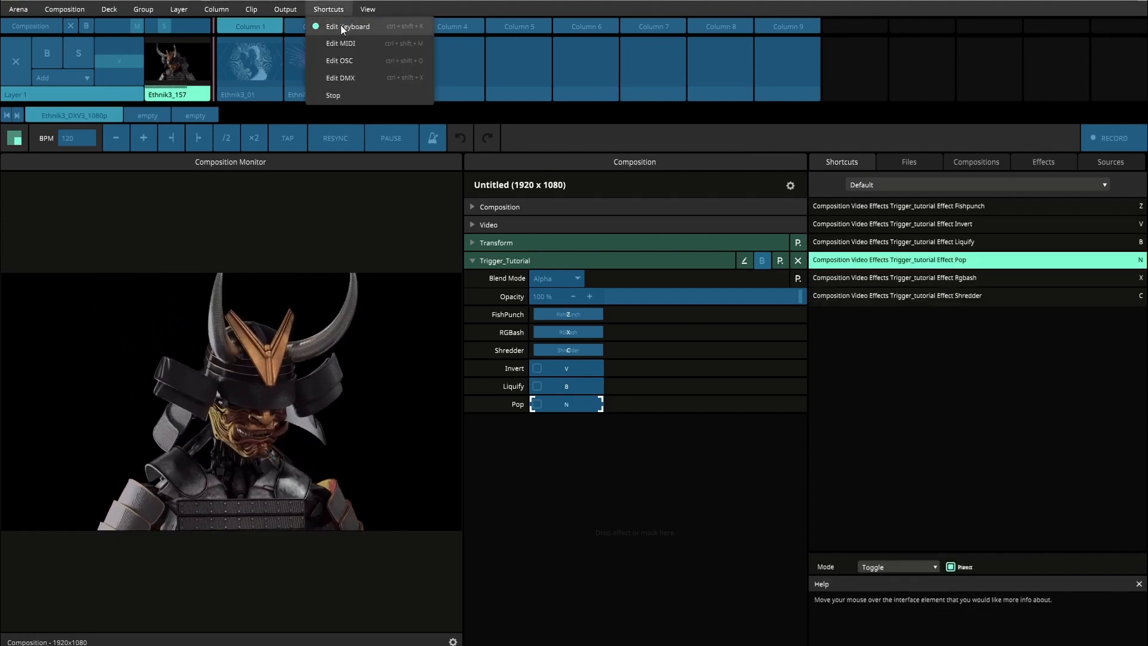
left_click(343, 28)
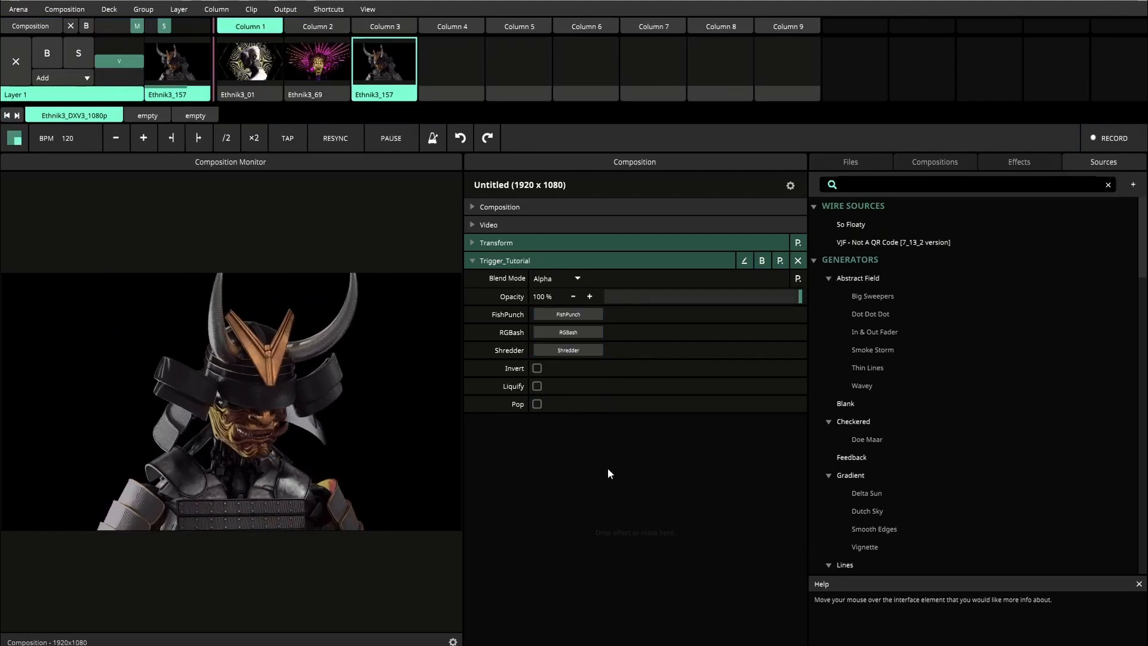
Test the keyboard shortcuts for FishPunch, RGBash, Shredder, Liquify and Pop on the Ethnik3_157 clip.
key("1")
key("2")
key("3")
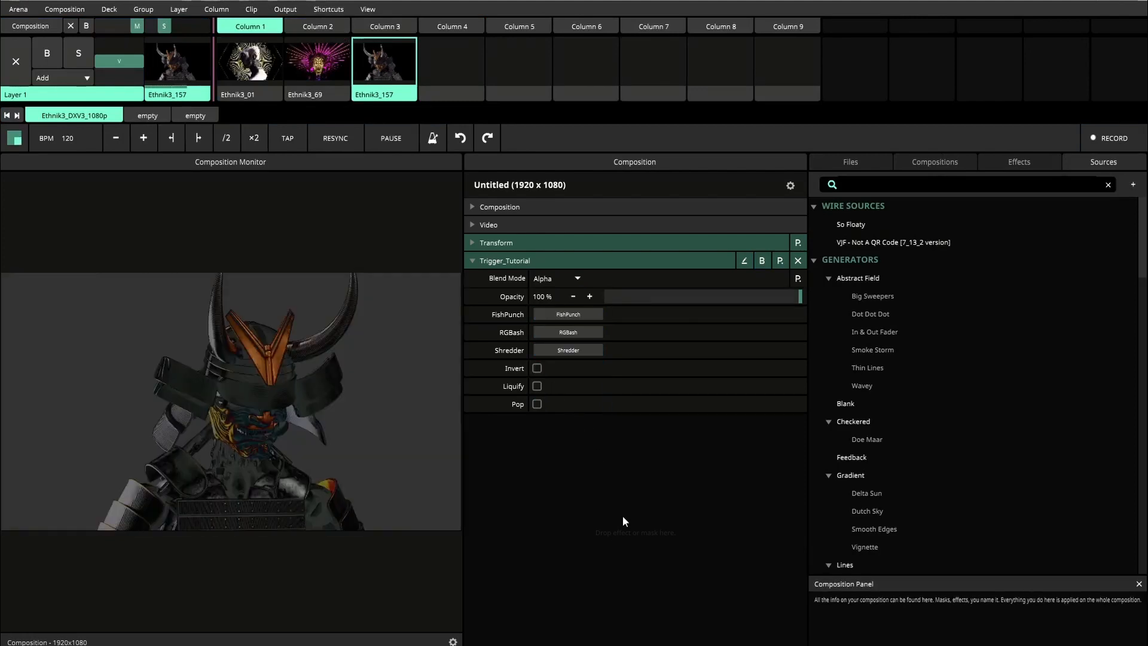
key("3")
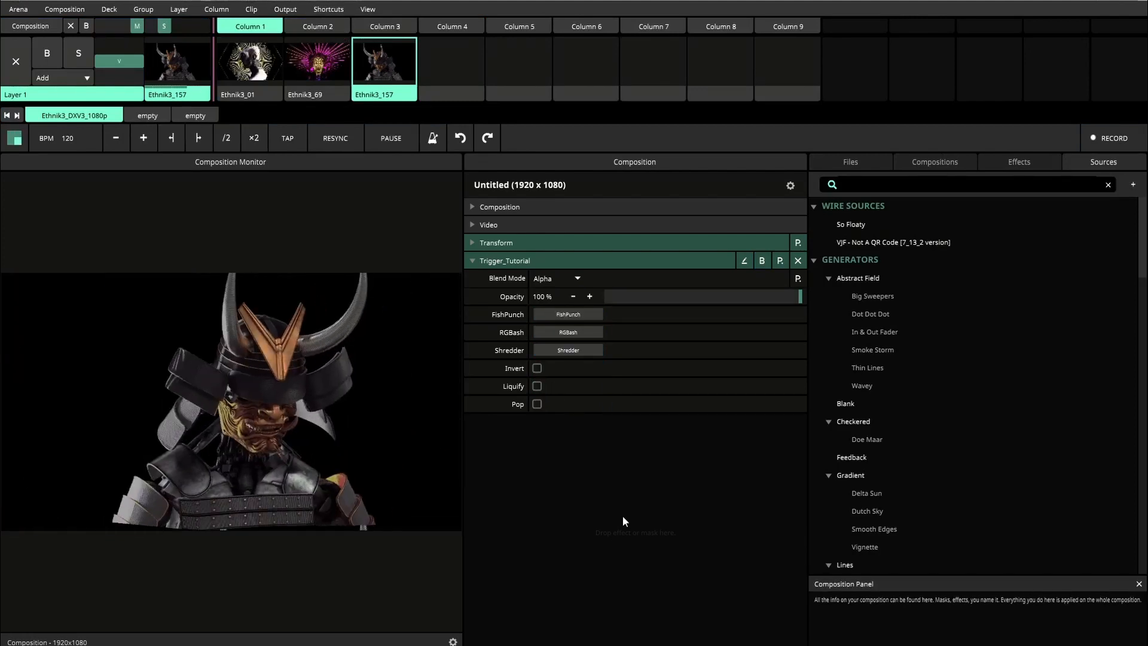
key("1")
key("5")
key("5")
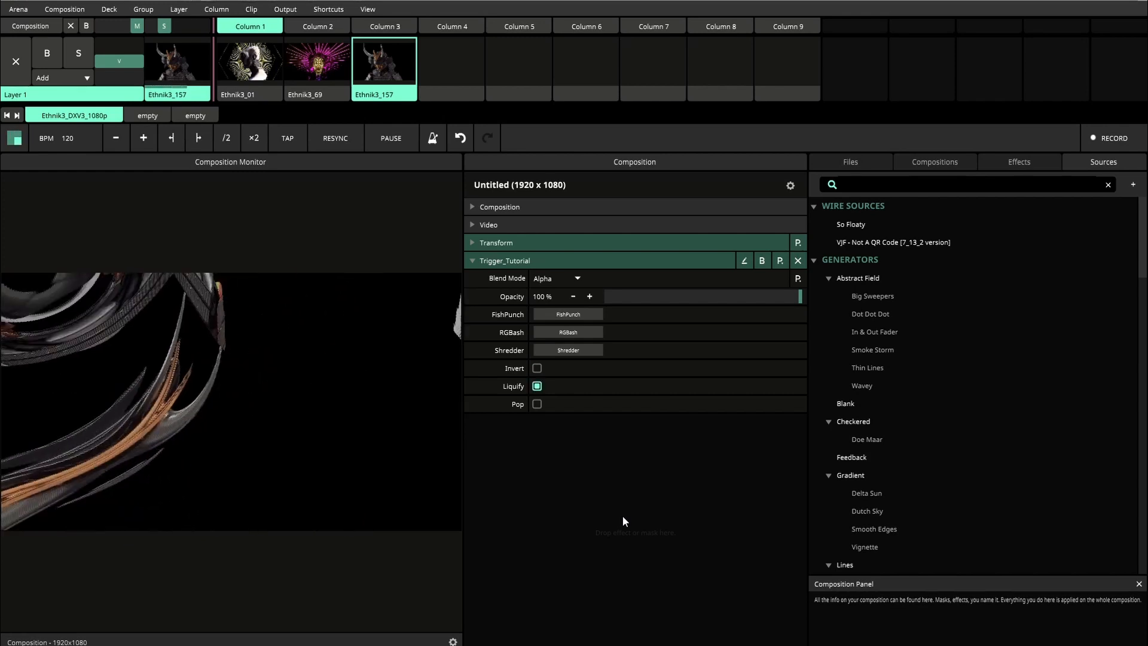
key("6")
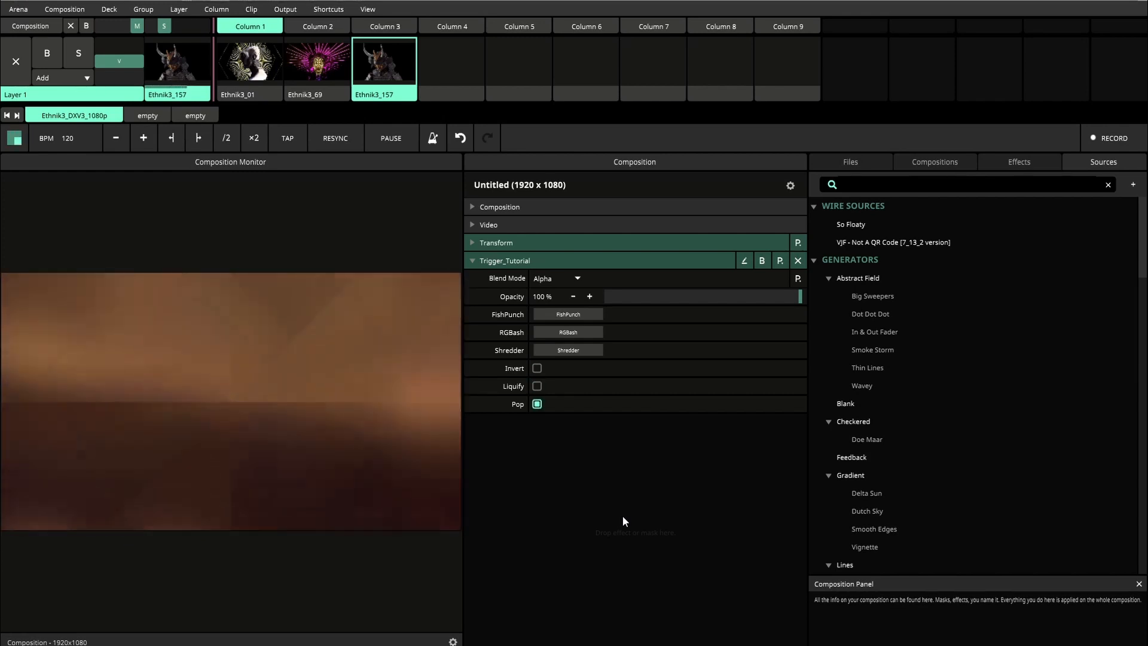
key("6")
Flash the Invert effect repeatedly with its keyboard shortcut.
key("4")
key("4")
key("4")
key("4")
key("4")
key("4")
key("4")
key("4")
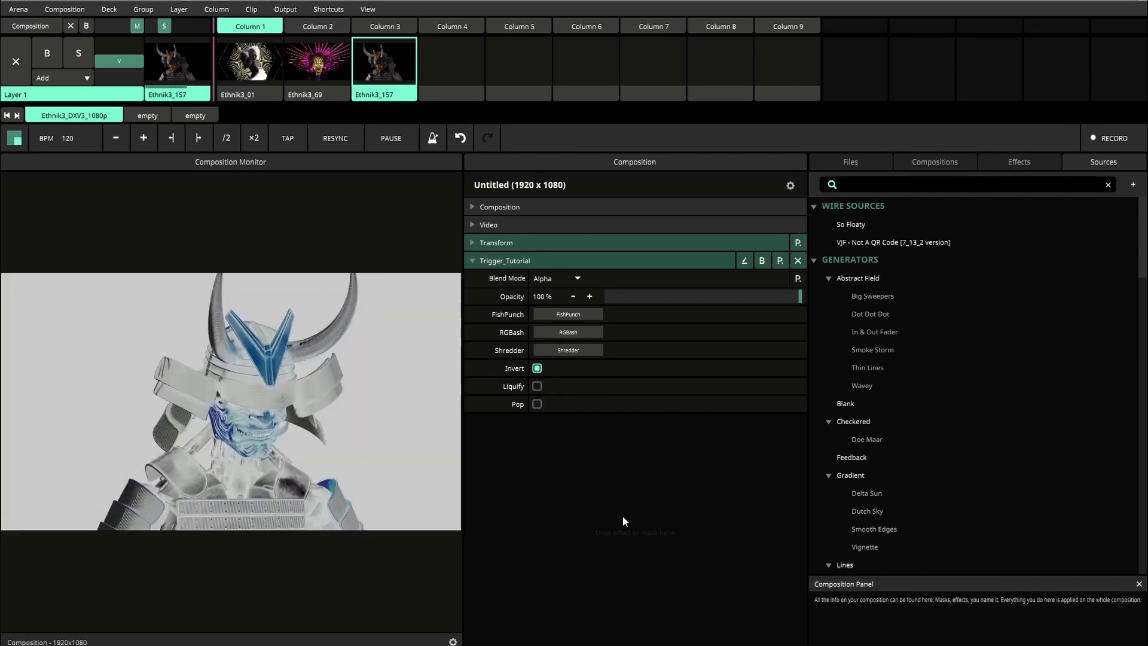
key("4")
key("4")
Fire FishPunch once and alternate the RGBash and Shredder triggers in a rapid rhythm from the keyboard.
key("1")
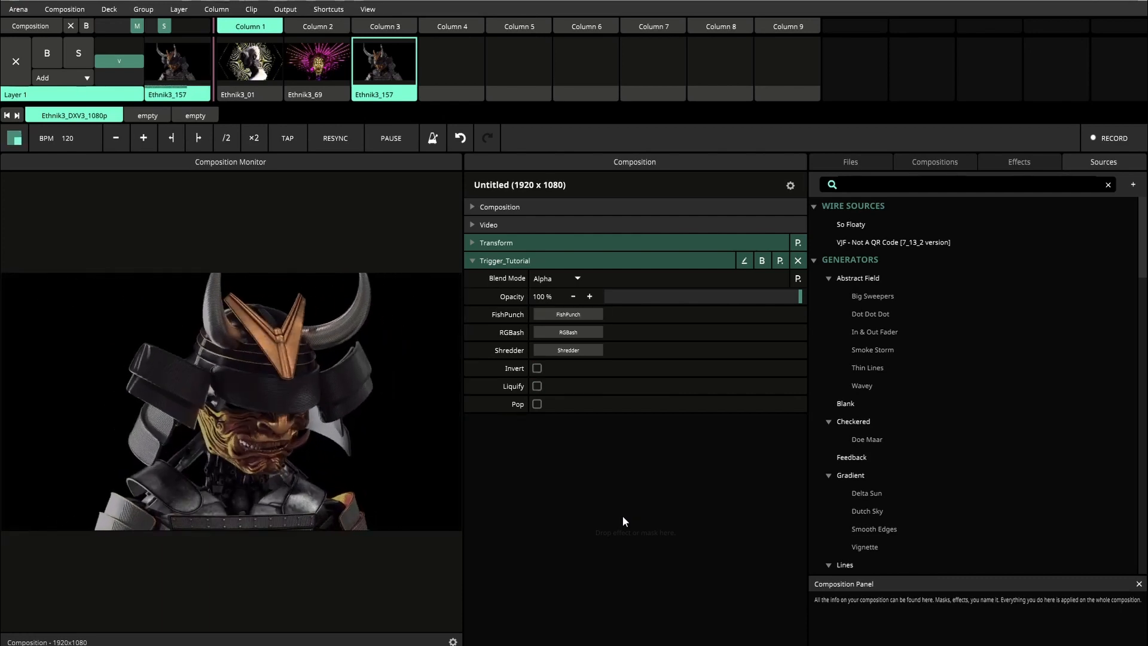
key("3")
key("2")
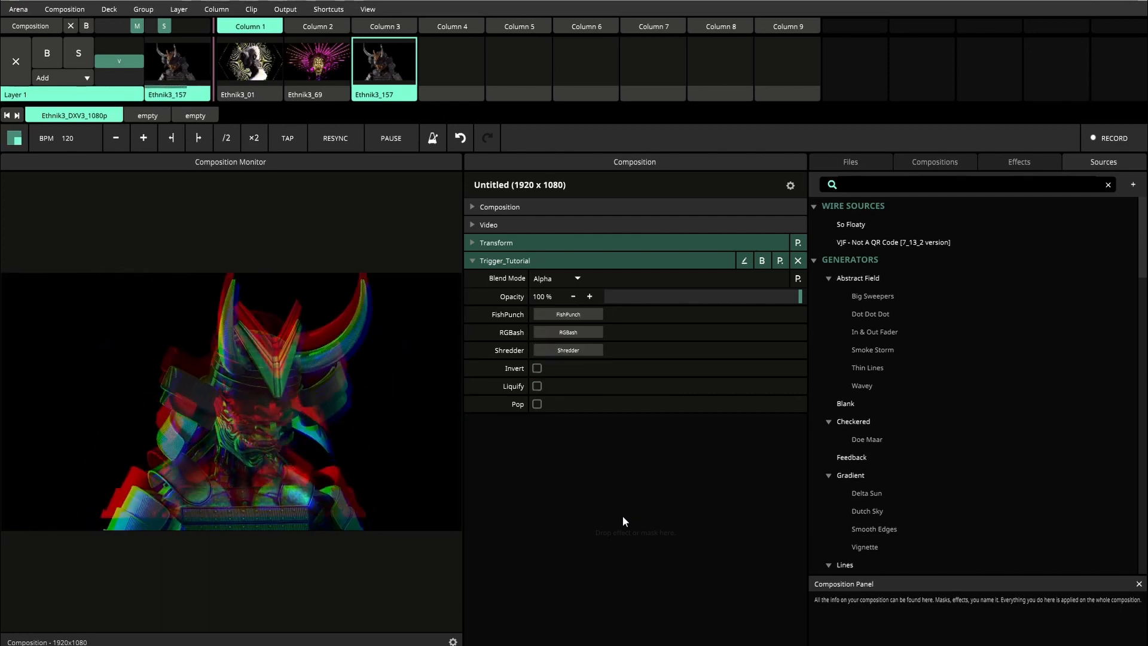
key("3")
key("2")
key("3")
key("3")
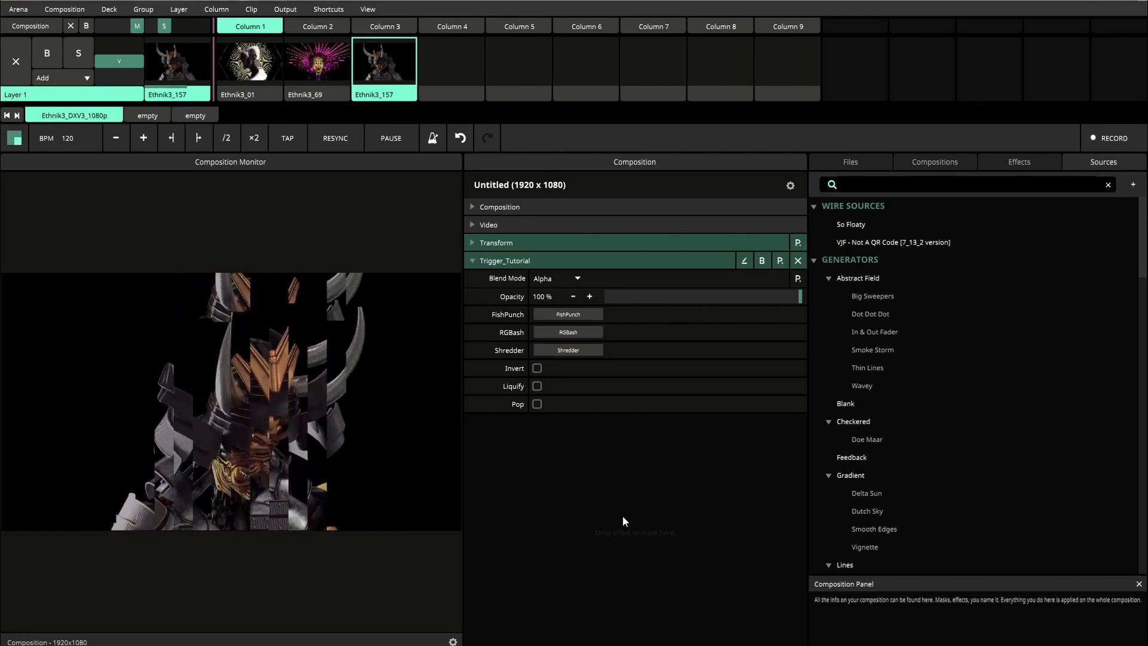
key("3")
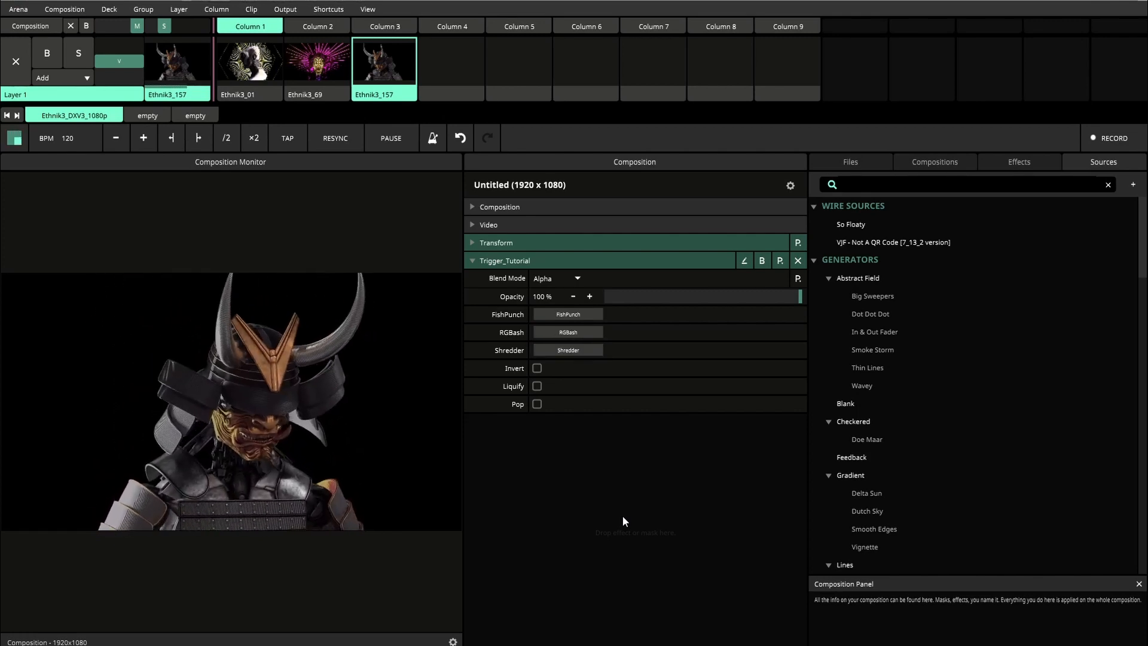
key("2")
key("3")
key("2")
key("3")
key("3")
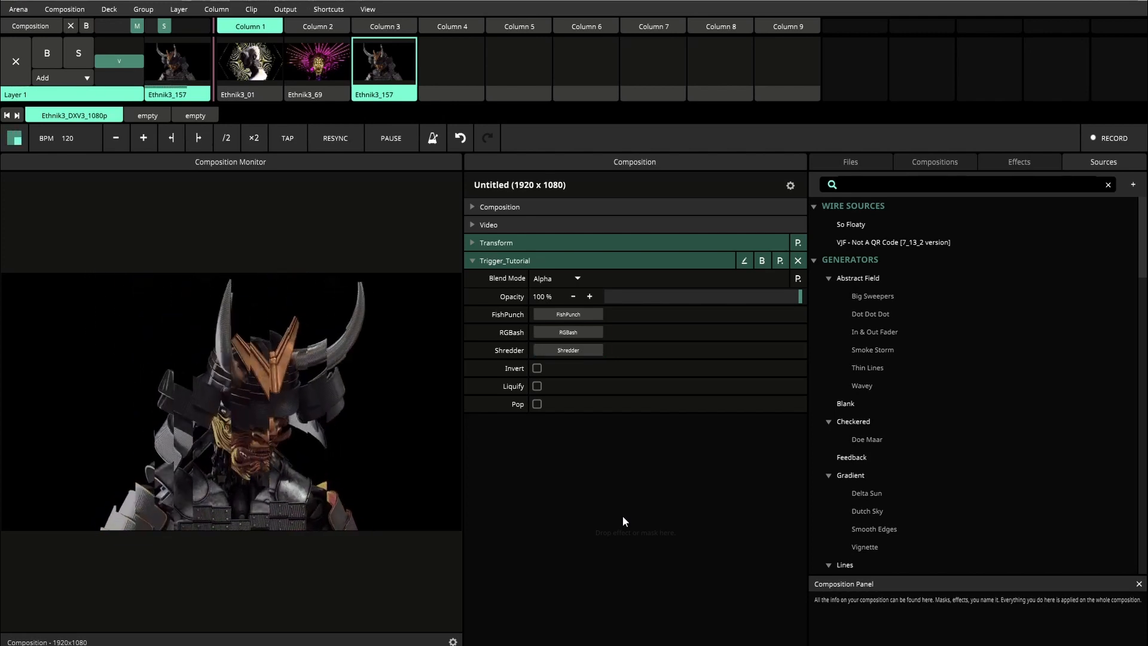
key("2")
key("3")
key("2")
key("3")
key("2")
key("3")
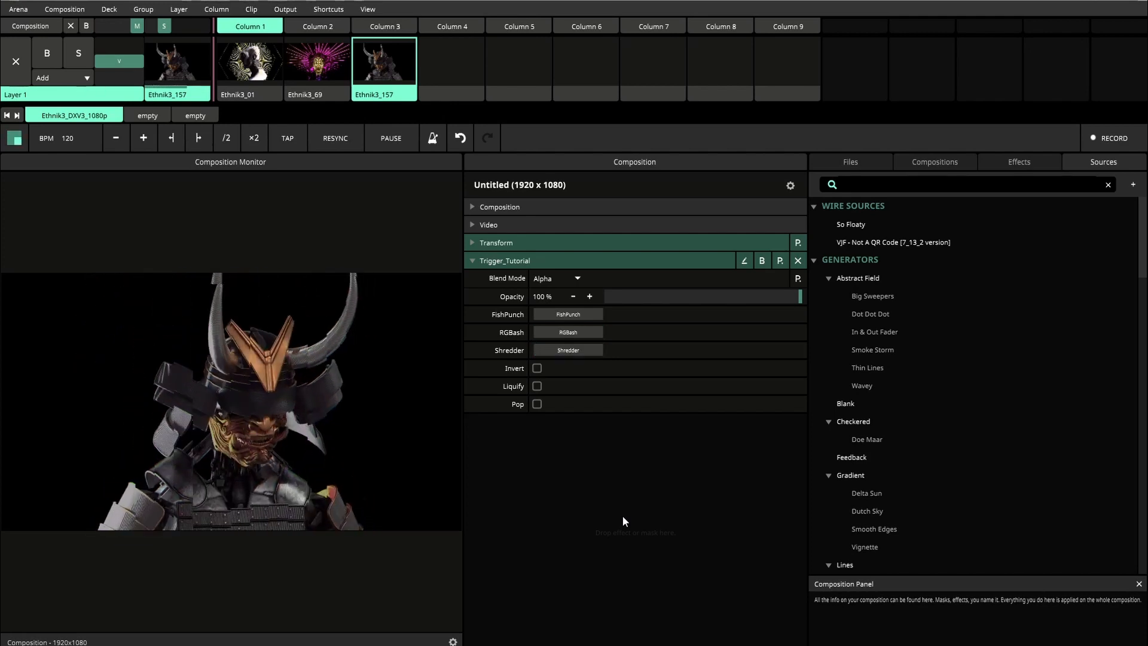
key("2")
key("3")
key("2")
key("3")
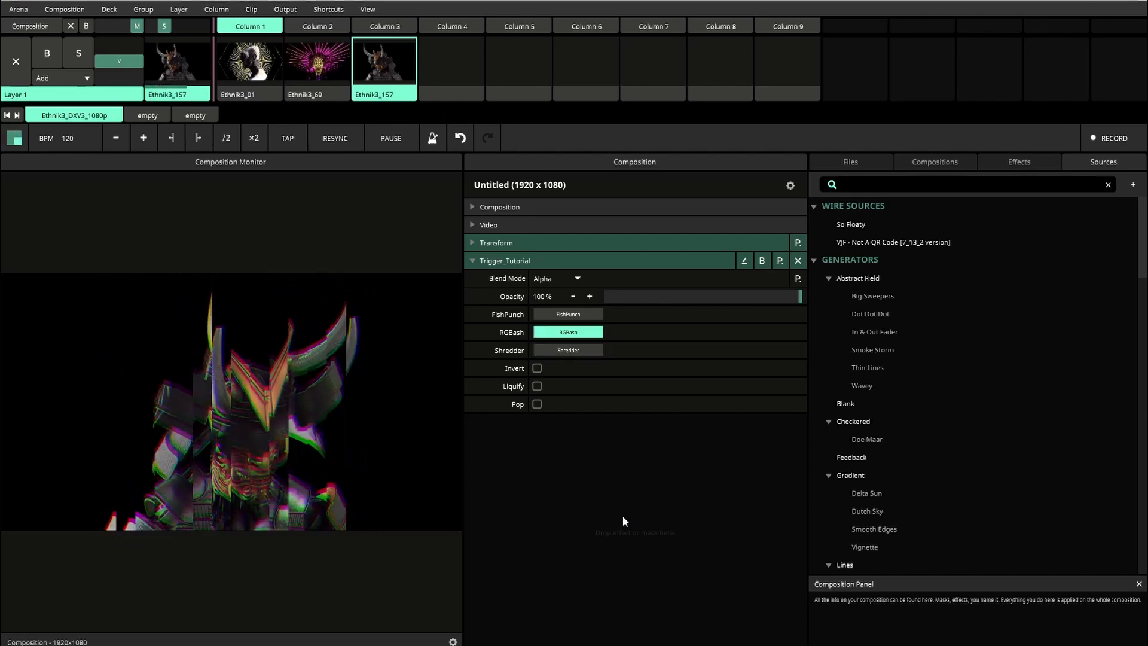
key("2")
key("3")
Play mixed combinations of all six Trigger_Tutorial effects on the Ethnik3_157 clip from the keyboard.
key("1")
key("2")
key("3")
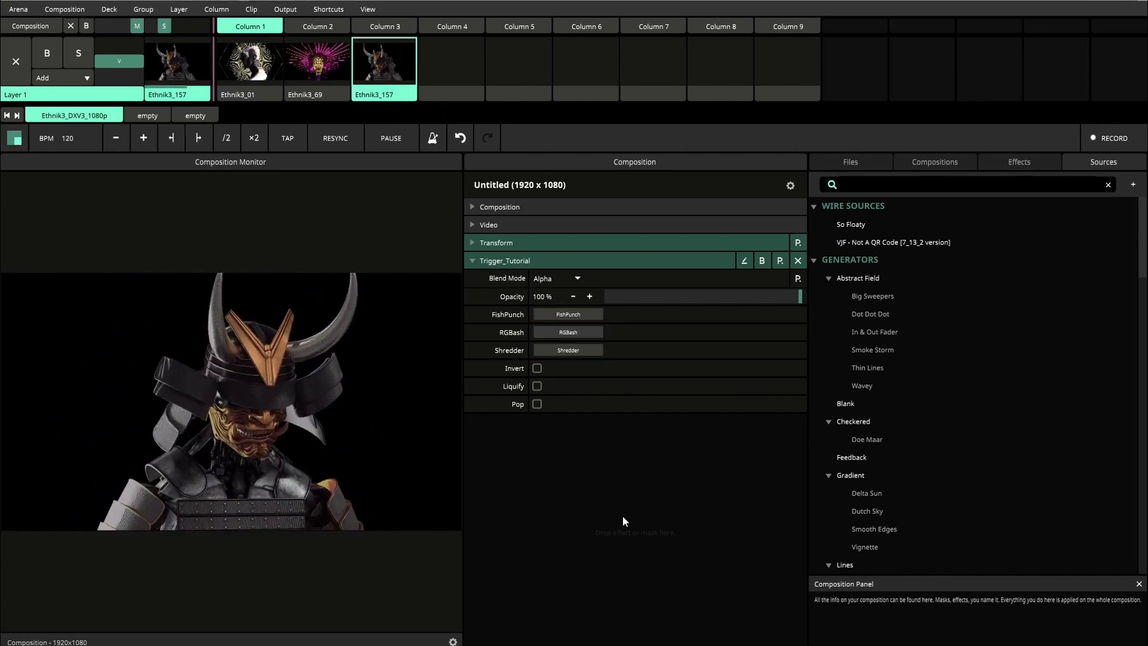
key("3")
key("4")
key("1")
key("2")
key("3")
key("4")
key("5")
key("6")
key("3")
key("4")
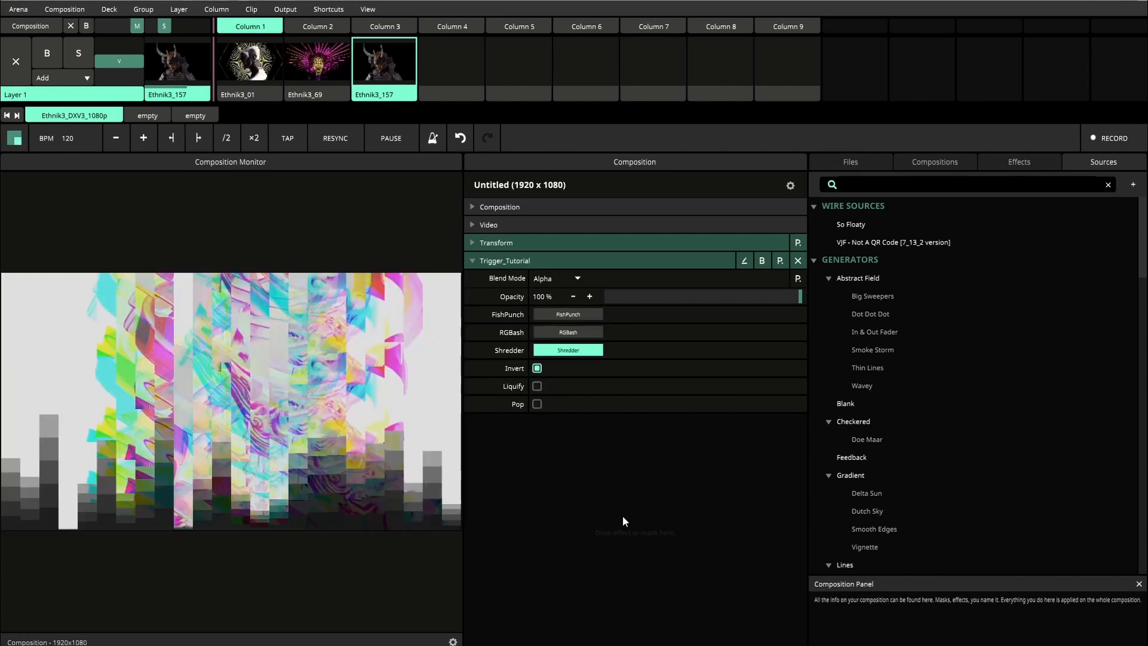
key("3")
key("5")
key("1")
key("4")
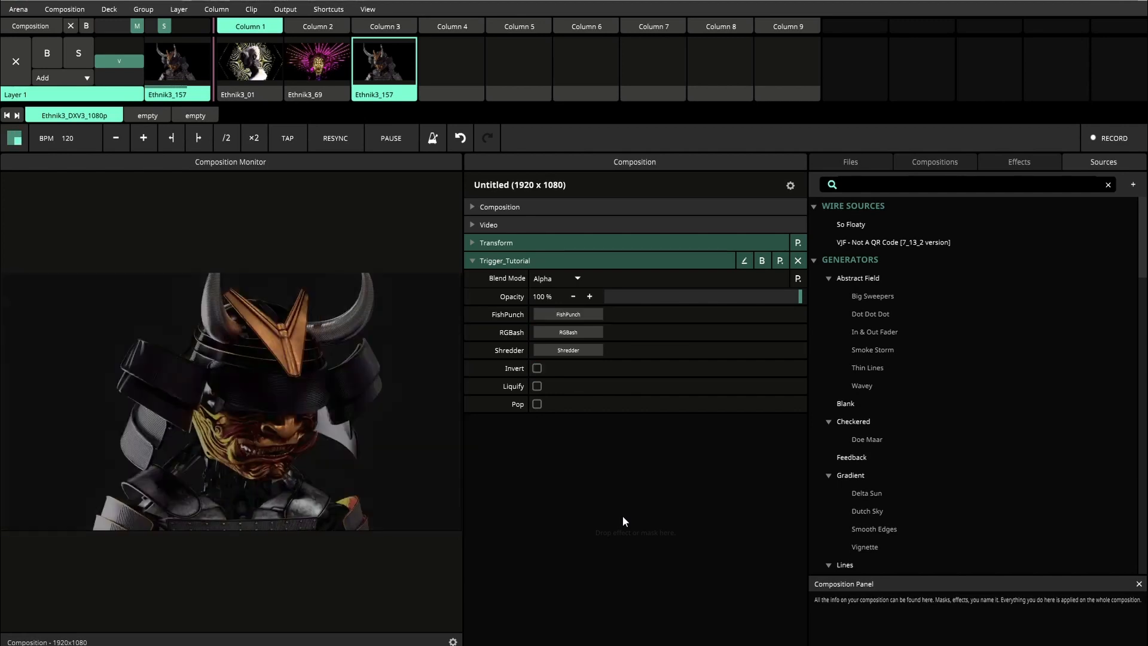
key("3")
key("4")
key("2")
key("3")
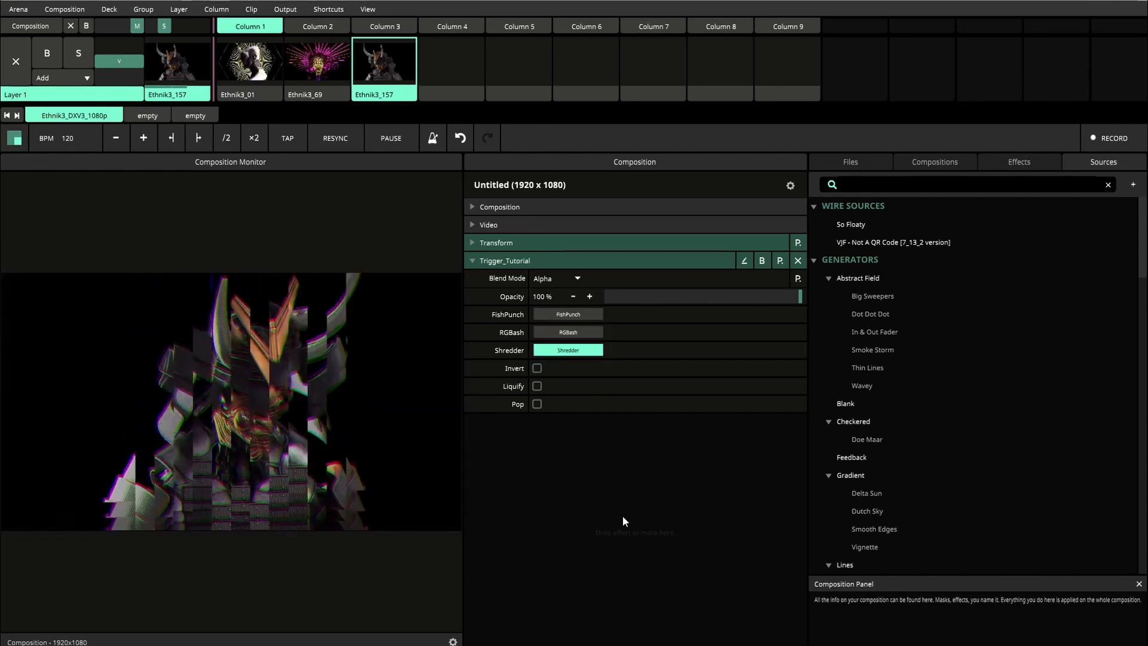
key("2")
key("3")
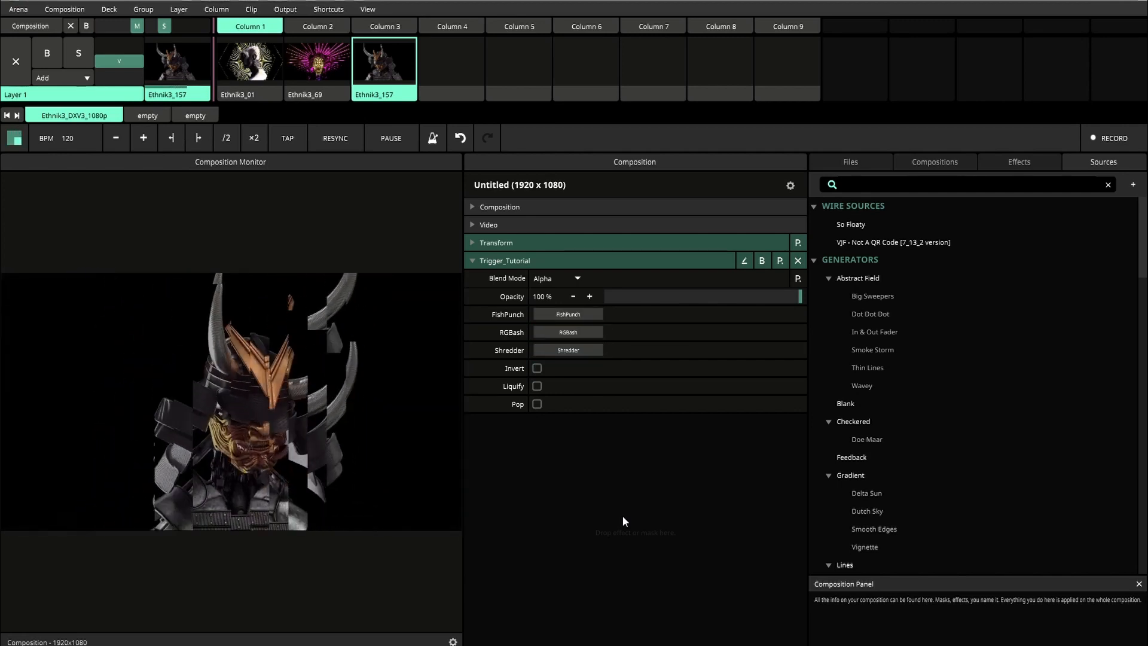
key("3")
Launch the Ethnik3_69 clip and try the triggers, Liquify and Pop on it.
left_click(318, 74)
key("3")
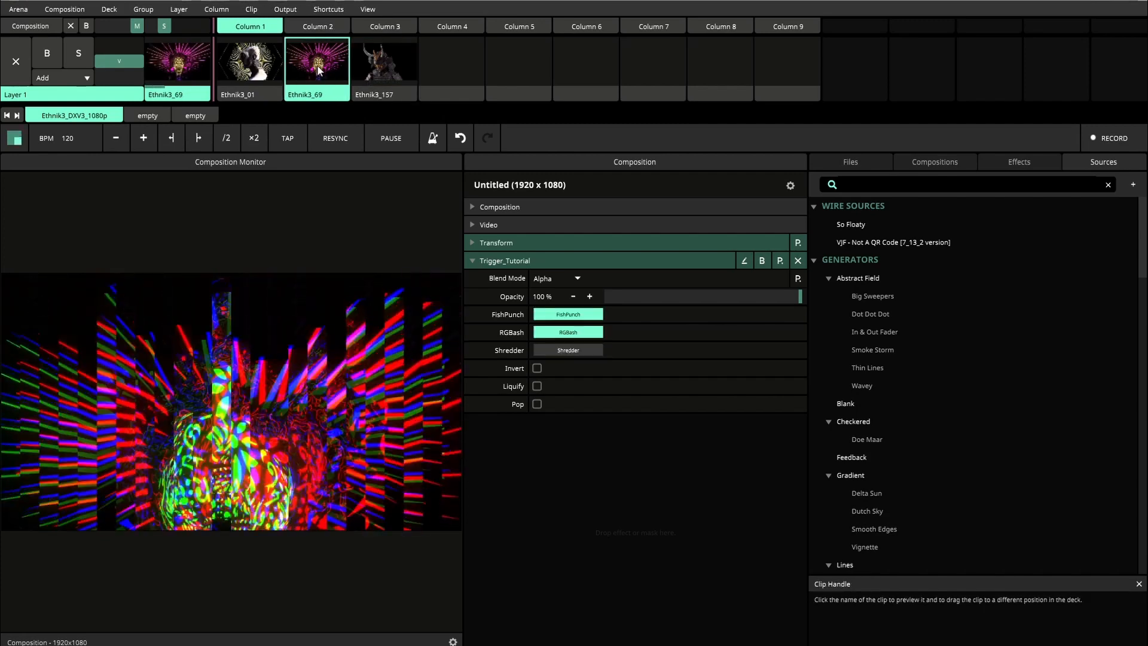
key("1")
key("2")
key("5")
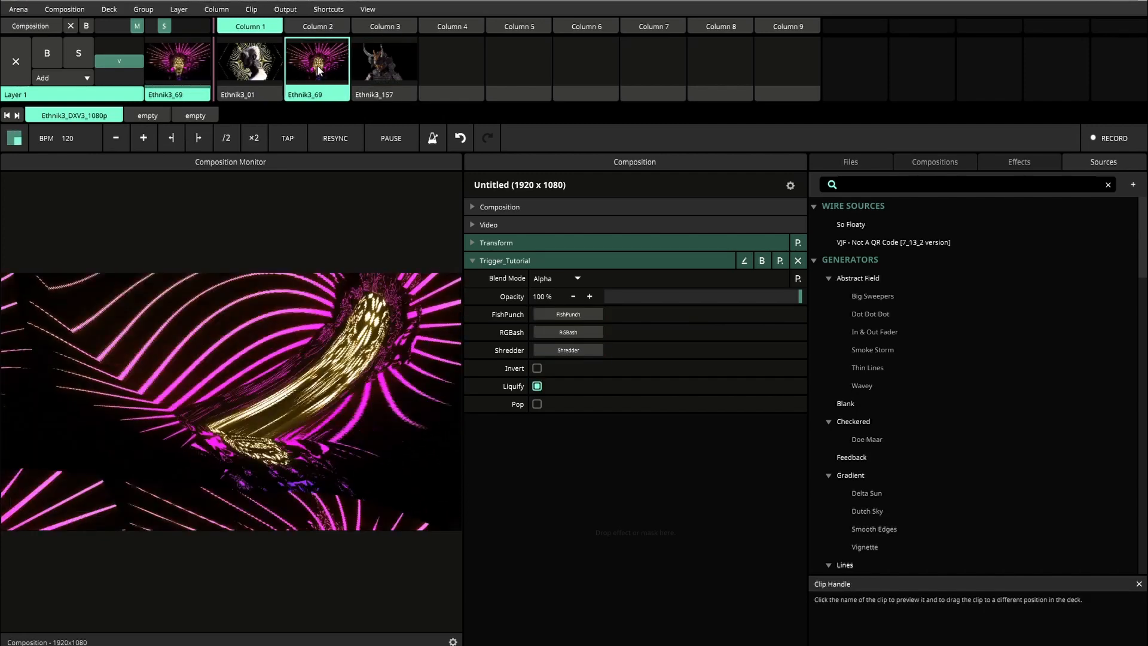
key("6")
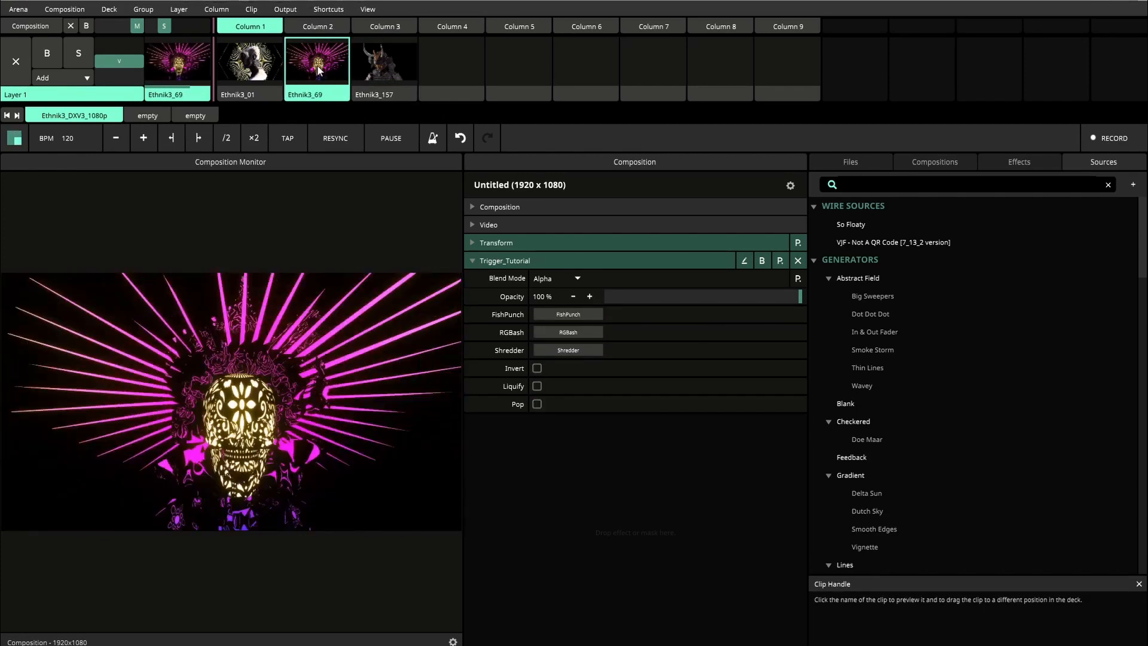
key("6")
key("2")
Launch the Ethnik3_01 clip and play FishPunch, RGBash and Shredder combinations on it.
left_click(256, 66)
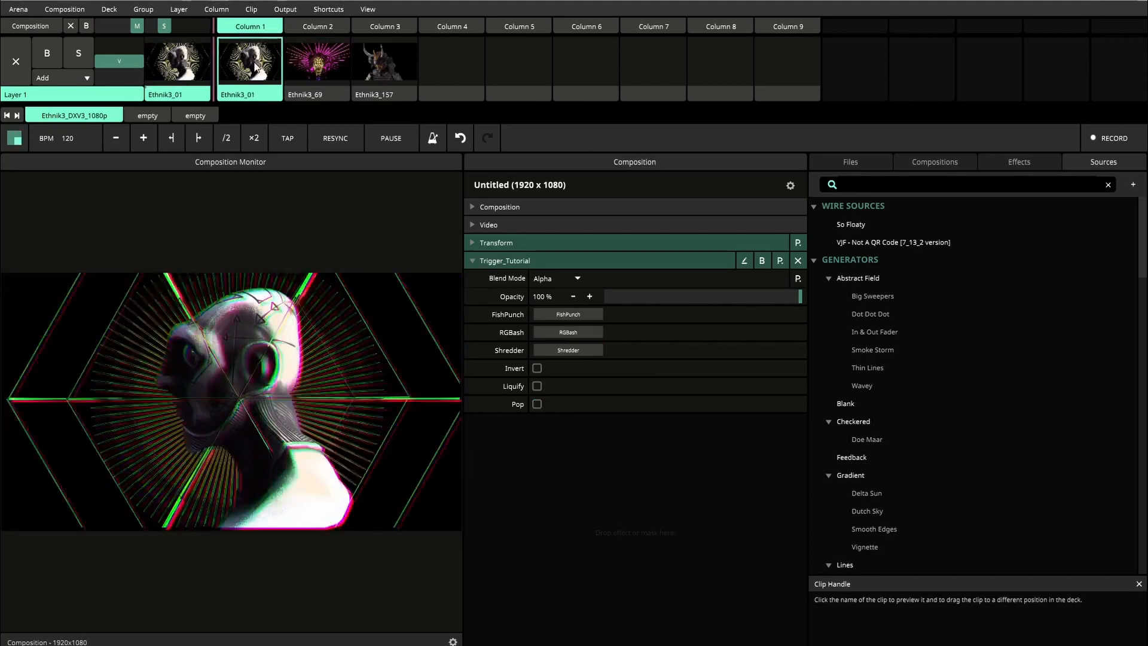
key("1")
key("2")
key("2")
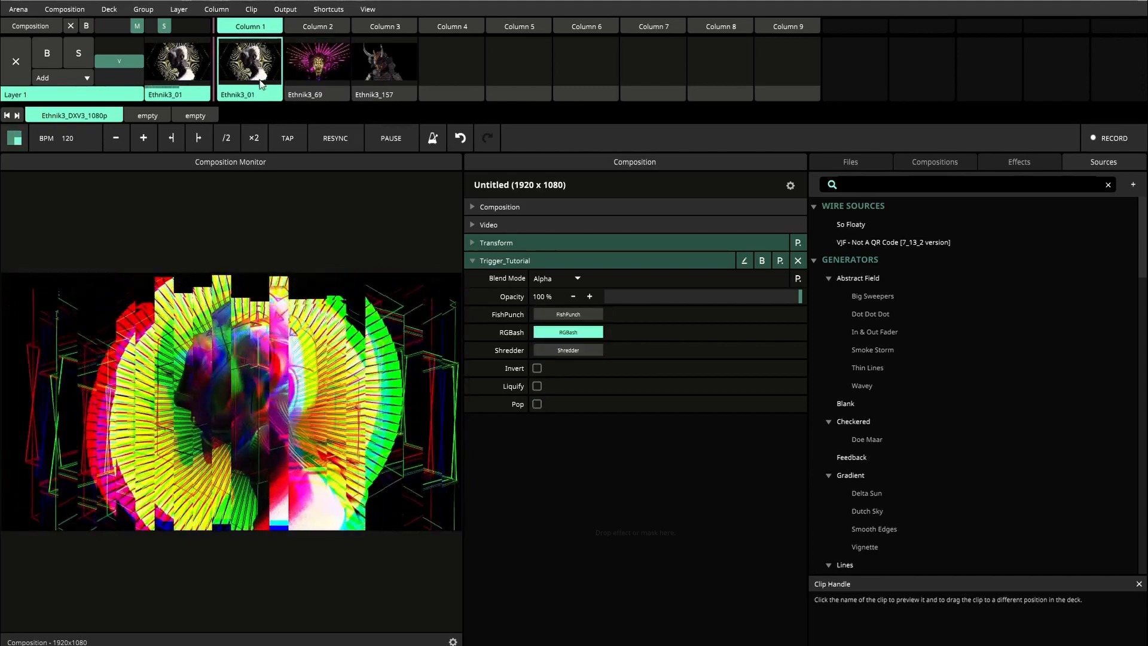
key("3")
key("1")
key("2")
key("3")
key("2")
key("3")
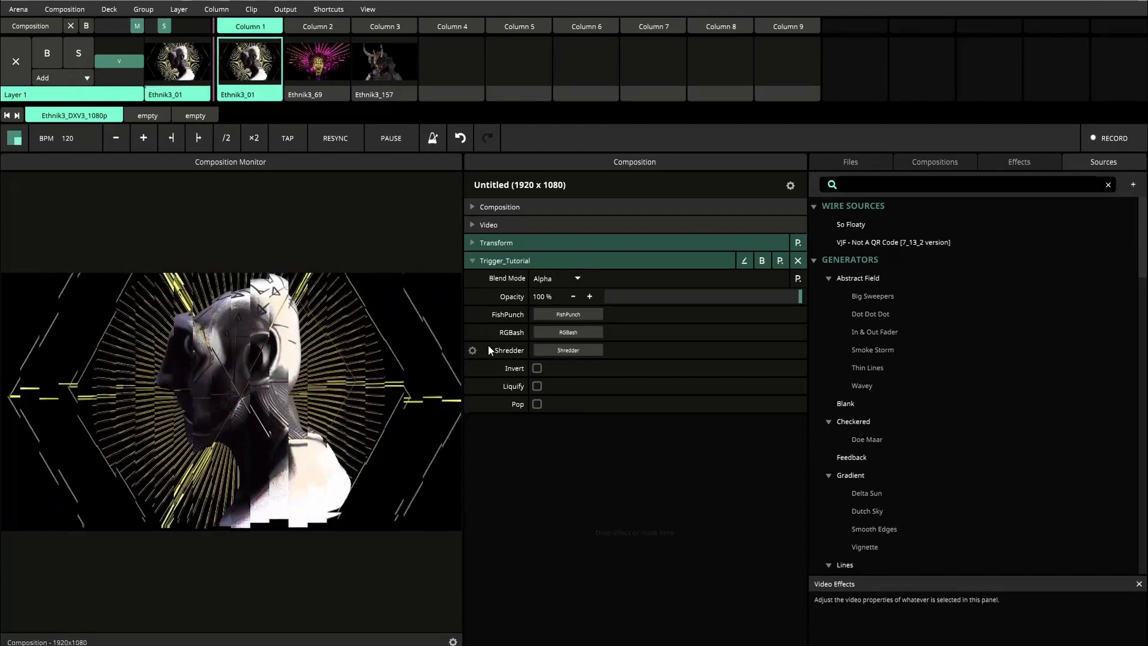
key("2")
key("3")
key("2")
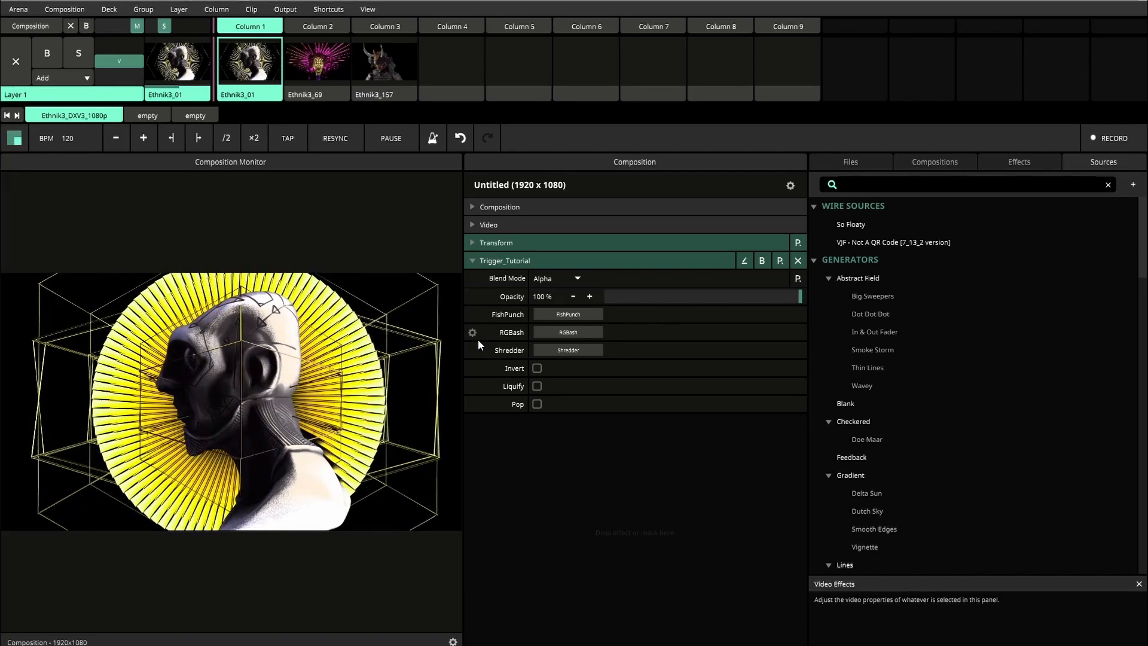
Add an envelope to RGBash, load the preset with four Quadratic Out decays, and set its animation to Timeline.
left_click(473, 333)
left_click(515, 517)
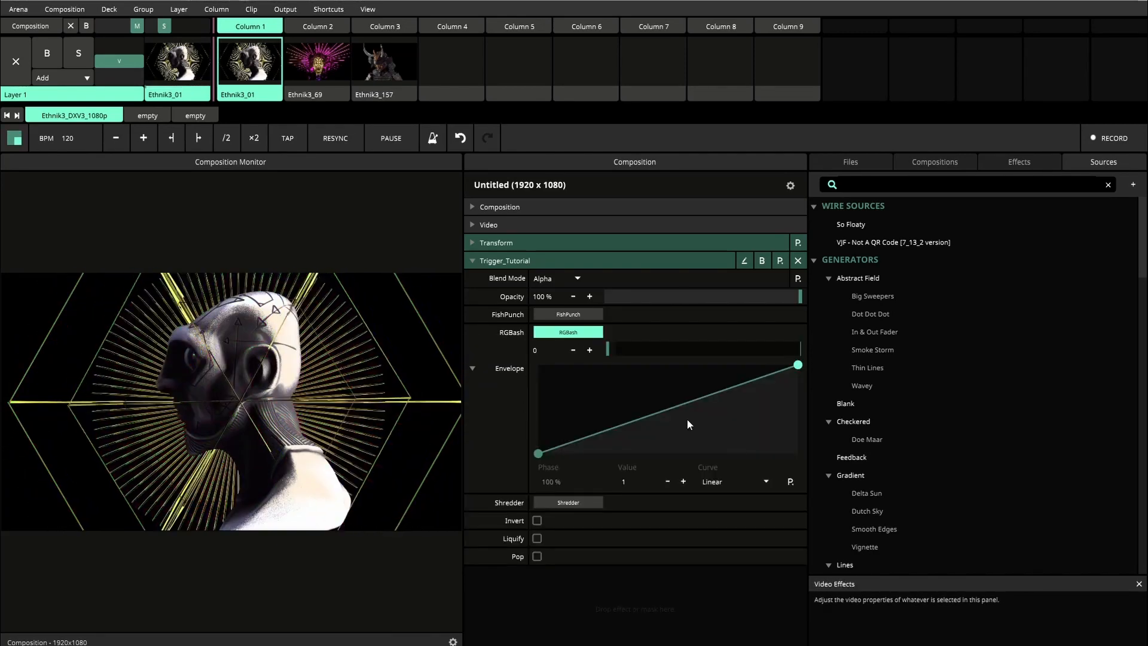
left_click(790, 481)
left_click(715, 335)
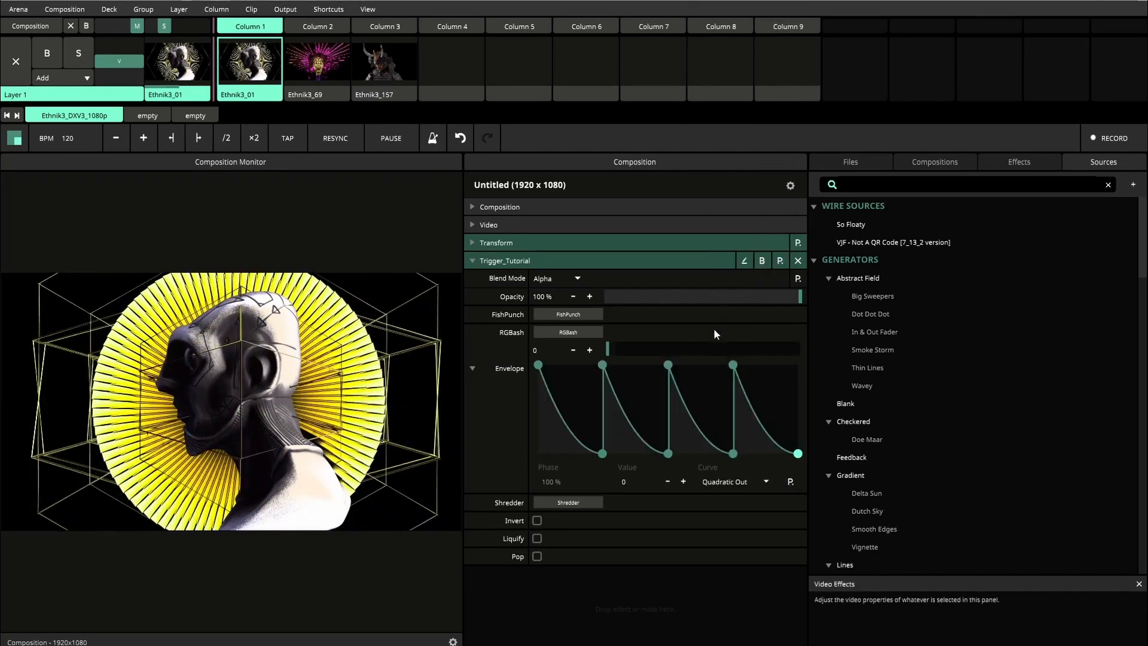
left_click(473, 333)
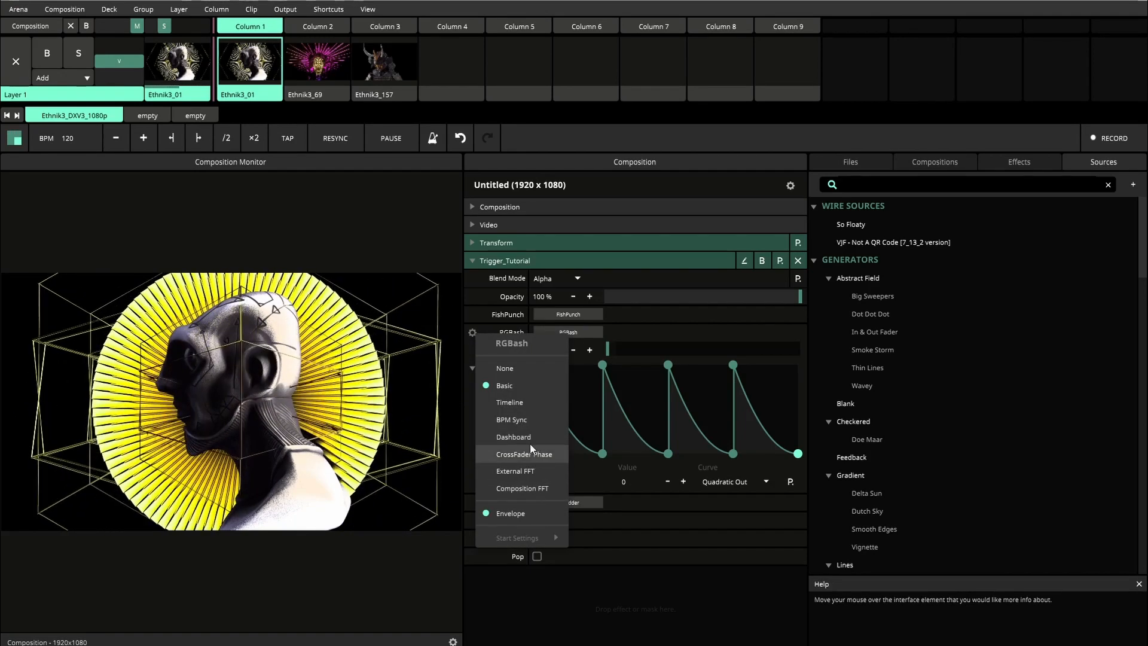
left_click(518, 402)
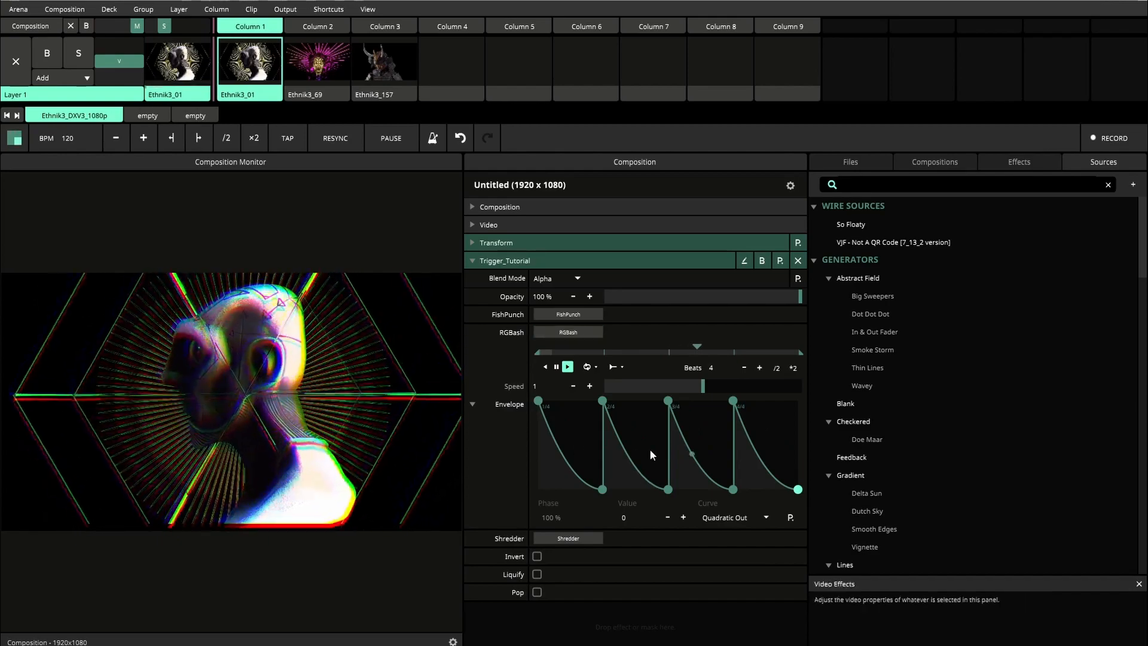